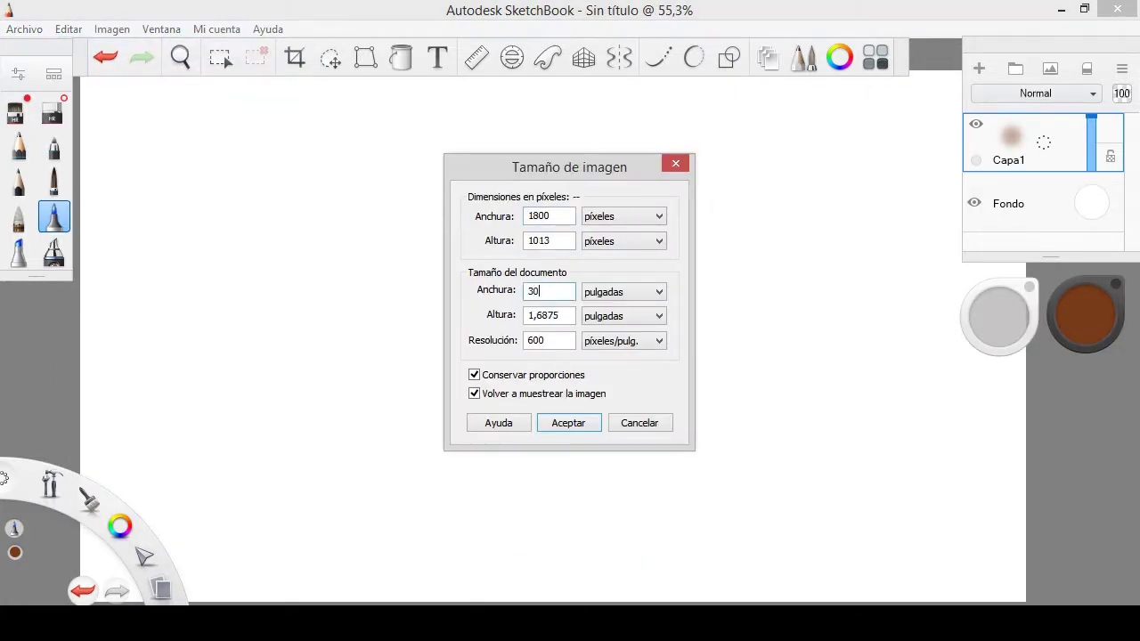
# - Resize the image to 30 cm tall at 600 pixels/inch, with unlinked width 5
pyautogui.press('Tab')
pyautogui.write('30')
pyautogui.press('Tab')
pyautogui.write('30')
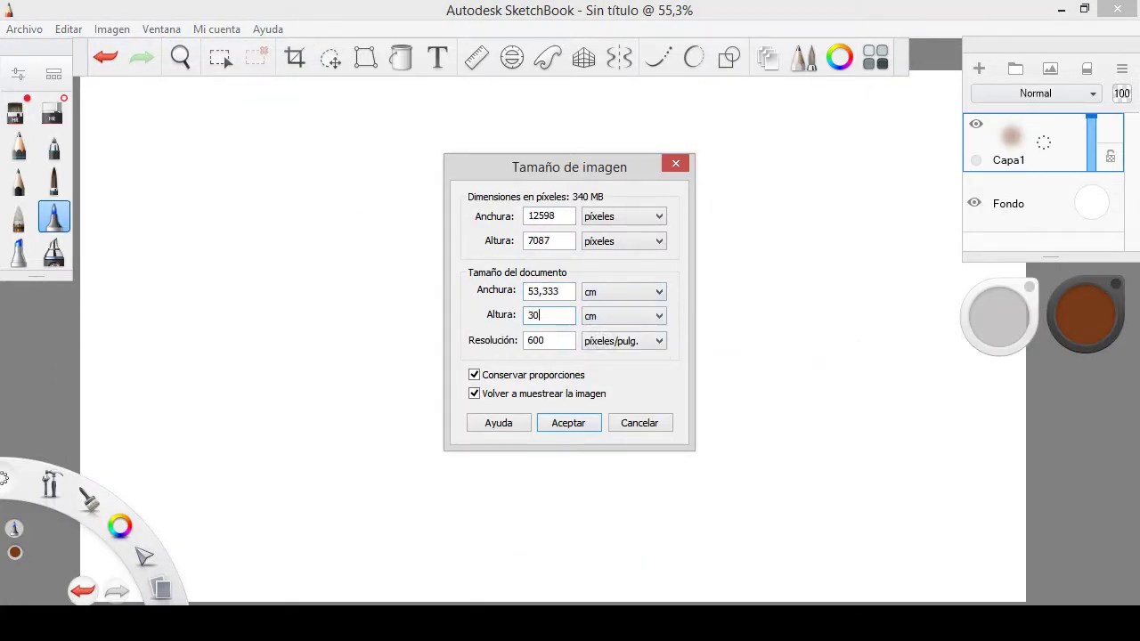
pyautogui.click(473, 375)
pyautogui.doubleClick(568, 291)
pyautogui.write('5')
pyautogui.click(568, 423)
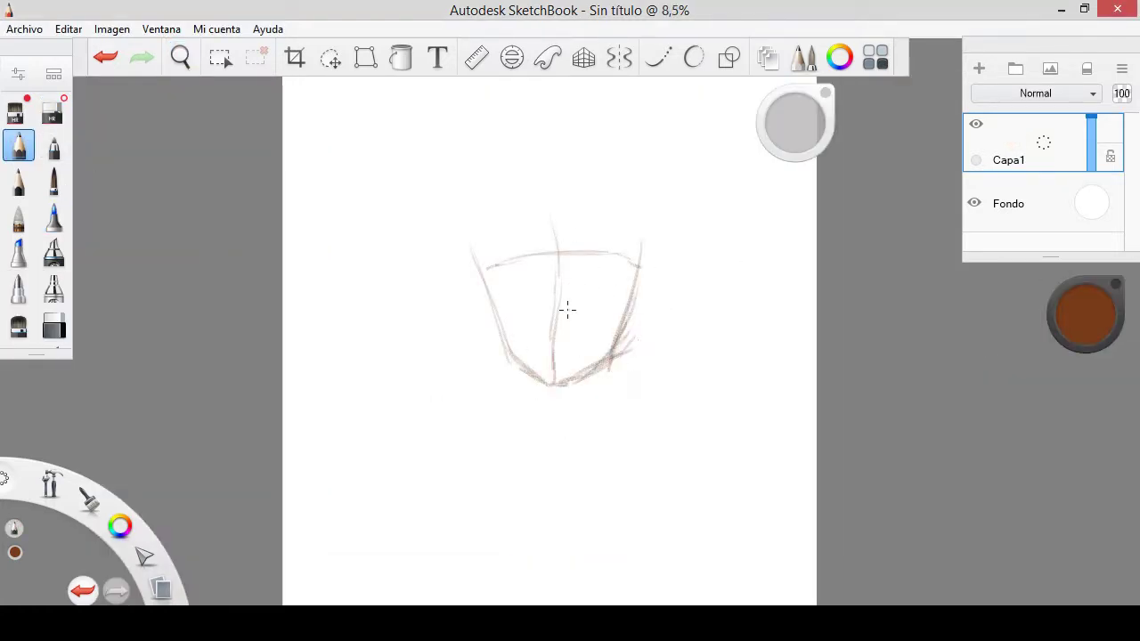
# - Sketch the basic head shape with guidelines and strokes along its sides
pyautogui.moveTo(517, 244)
pyautogui.mouseDown()
pyautogui.moveTo(623, 302)
pyautogui.moveTo(511, 411)
pyautogui.mouseUp()
pyautogui.moveTo(536, 334); pyautogui.dragTo(462, 284)
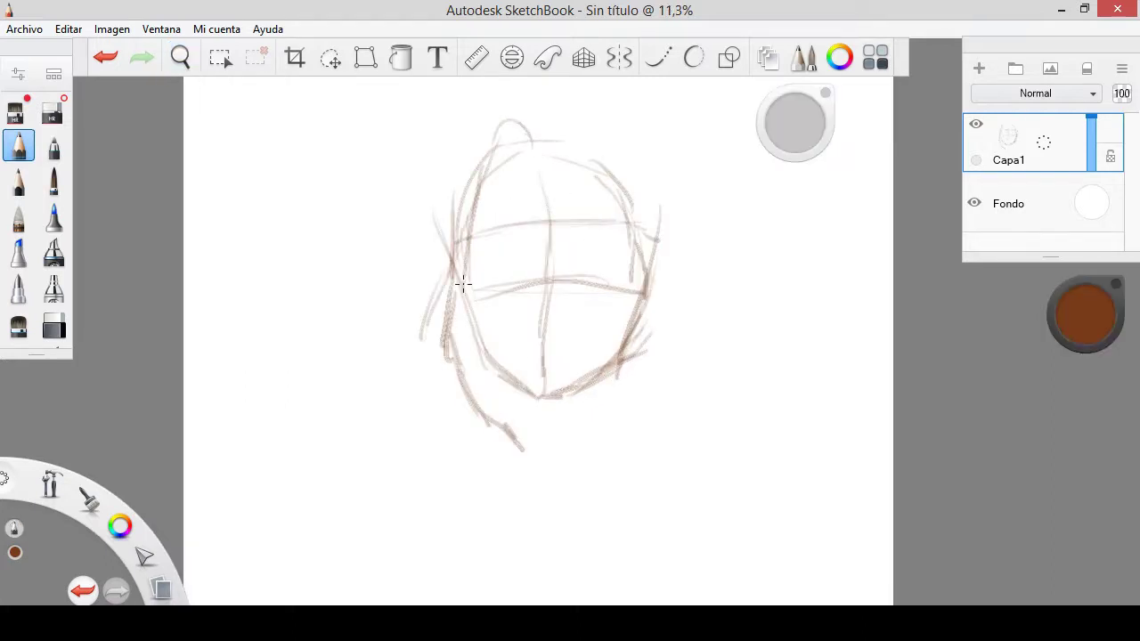
pyautogui.moveTo(585, 158); pyautogui.dragTo(659, 290)
pyautogui.moveTo(663, 267); pyautogui.dragTo(645, 387)
pyautogui.moveTo(481, 125); pyautogui.dragTo(419, 254)
pyautogui.moveTo(567, 130)
pyautogui.mouseDown()
pyautogui.moveTo(535, 218)
pyautogui.moveTo(681, 356)
pyautogui.mouseUp()
# - Draw long loose hair strands around and over the head
pyautogui.moveTo(578, 183); pyautogui.dragTo(677, 374)
pyautogui.moveTo(507, 161); pyautogui.dragTo(369, 267)
pyautogui.moveTo(419, 213); pyautogui.dragTo(311, 365)
pyautogui.moveTo(439, 267)
pyautogui.mouseDown()
pyautogui.moveTo(407, 374)
pyautogui.moveTo(585, 224)
pyautogui.mouseUp()
pyautogui.moveTo(552, 147); pyautogui.dragTo(437, 427)
pyautogui.moveTo(383, 267); pyautogui.dragTo(537, 163)
pyautogui.moveTo(471, 187); pyautogui.dragTo(563, 353)
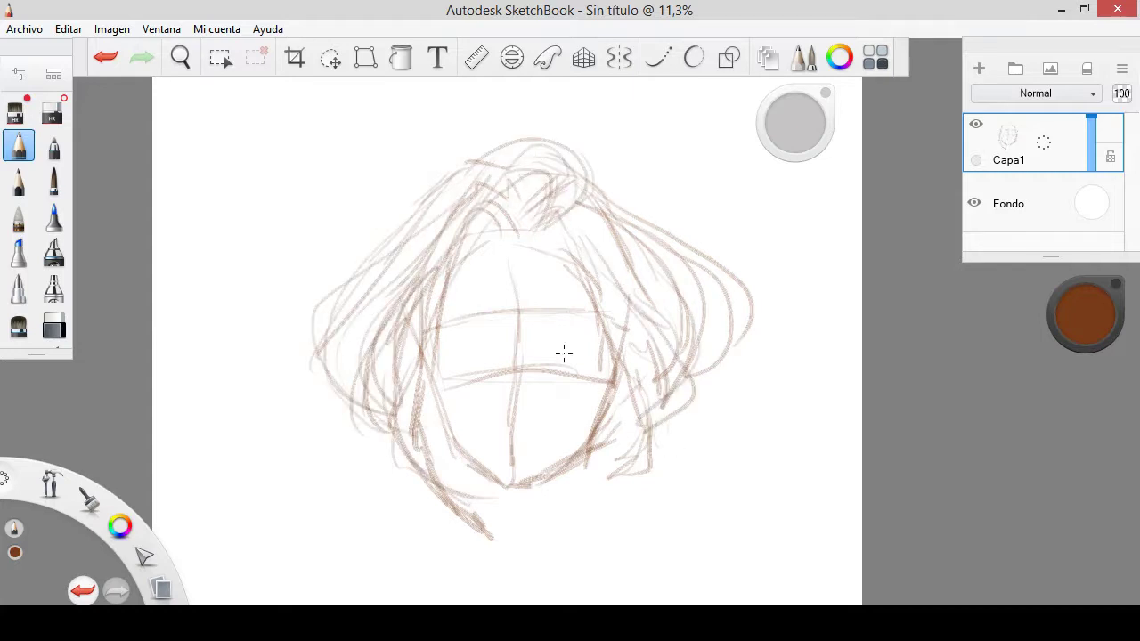
pyautogui.scroll(1, 563, 352)
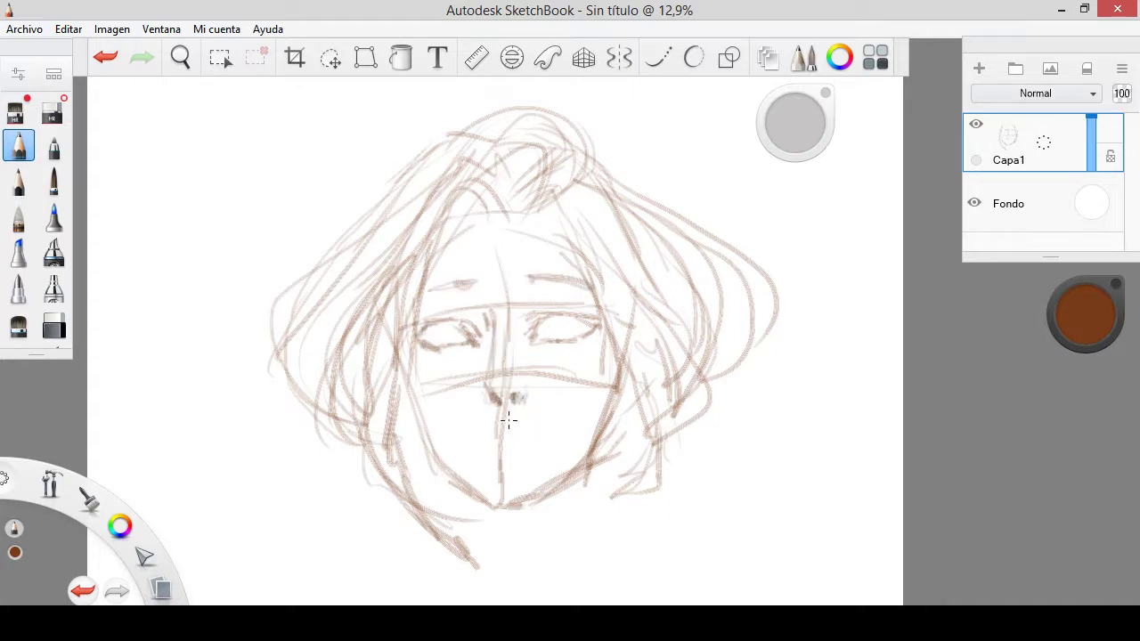
pyautogui.scroll(1, 507, 477)
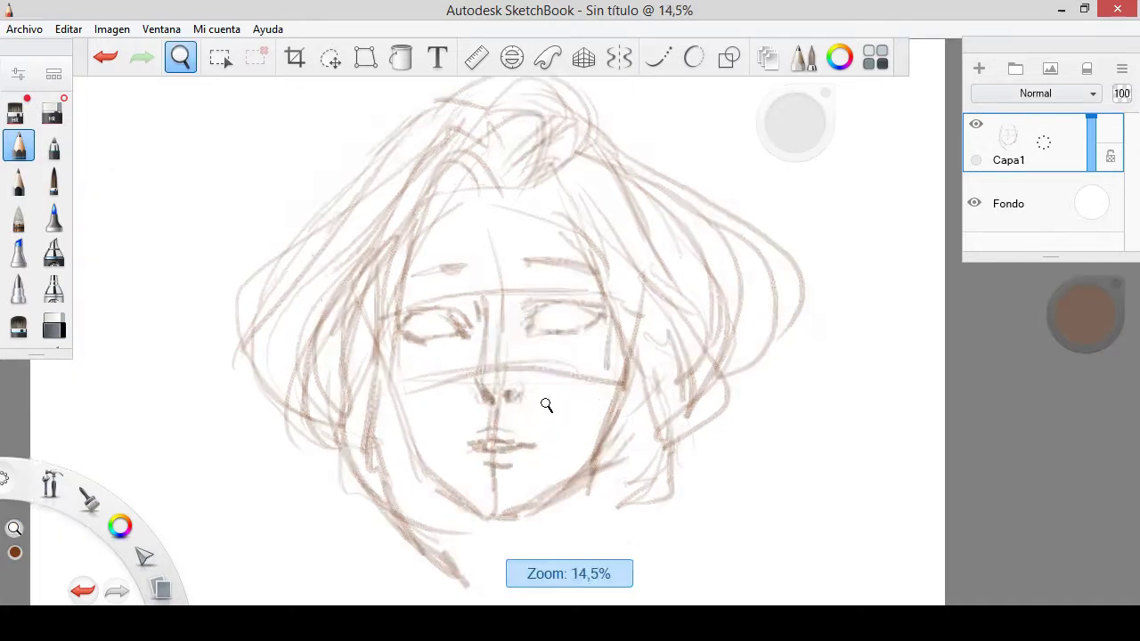
pyautogui.scroll(4, 546, 401)
# - Darken the right jaw line, draw both neck sides and begin a ruffled collar
pyautogui.moveTo(598, 512); pyautogui.dragTo(701, 304)
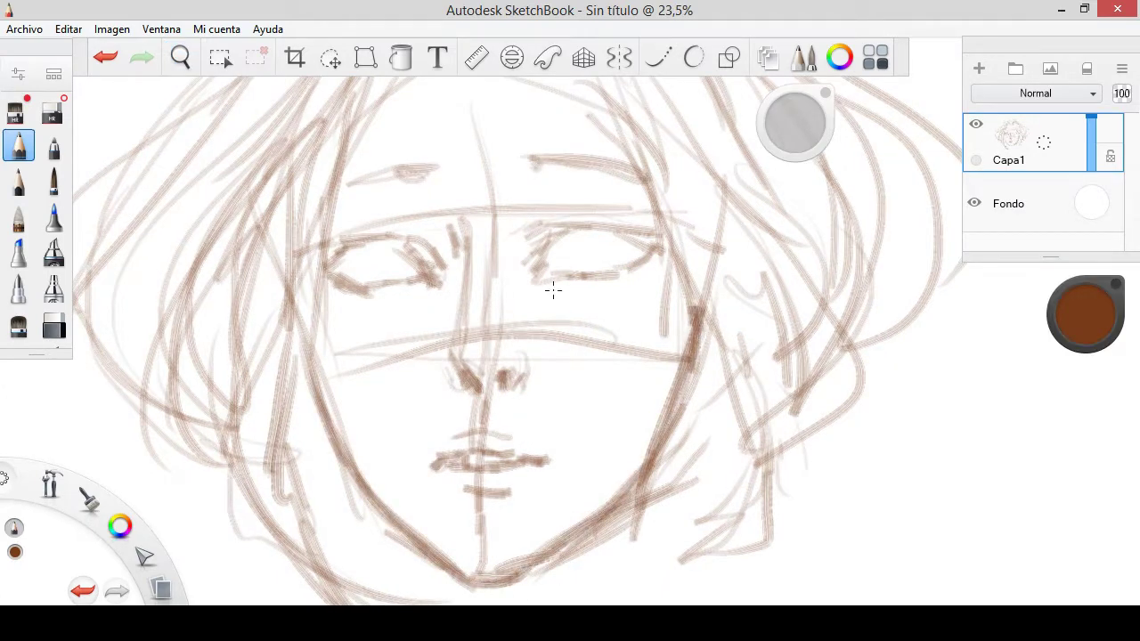
pyautogui.moveTo(560, 382)
pyautogui.mouseDown()
pyautogui.moveTo(546, 275)
pyautogui.moveTo(584, 445)
pyautogui.mouseUp()
pyautogui.moveTo(418, 322); pyautogui.dragTo(411, 392)
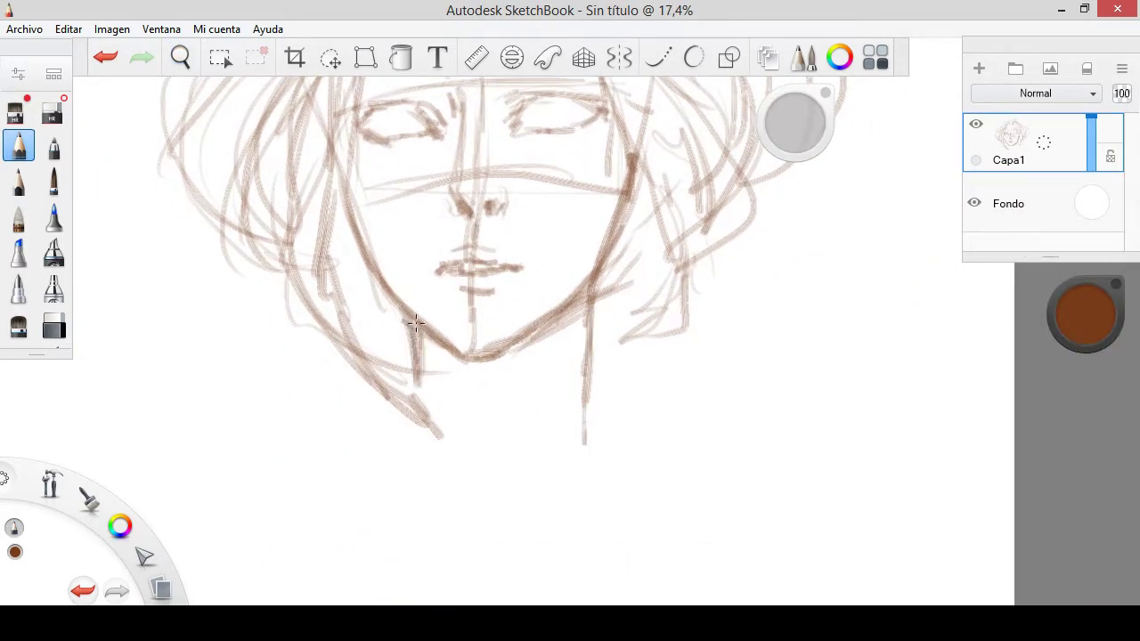
pyautogui.moveTo(588, 424); pyautogui.dragTo(593, 285)
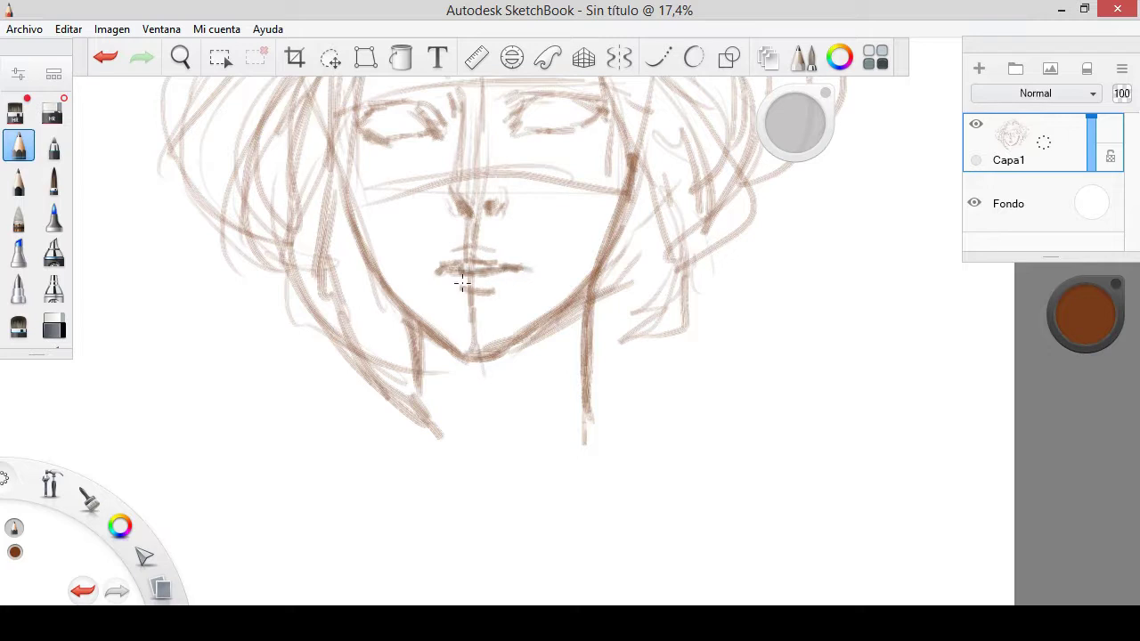
pyautogui.moveTo(451, 402)
pyautogui.mouseDown()
pyautogui.moveTo(614, 383)
pyautogui.moveTo(499, 444)
pyautogui.mouseUp()
# - Sketch the ruffled collar, neck sides and shoulder lines
pyautogui.scroll(-2, 588, 391)
pyautogui.moveTo(476, 414); pyautogui.dragTo(445, 403)
pyautogui.moveTo(486, 485)
pyautogui.mouseDown()
pyautogui.moveTo(419, 426)
pyautogui.moveTo(217, 477)
pyautogui.mouseUp()
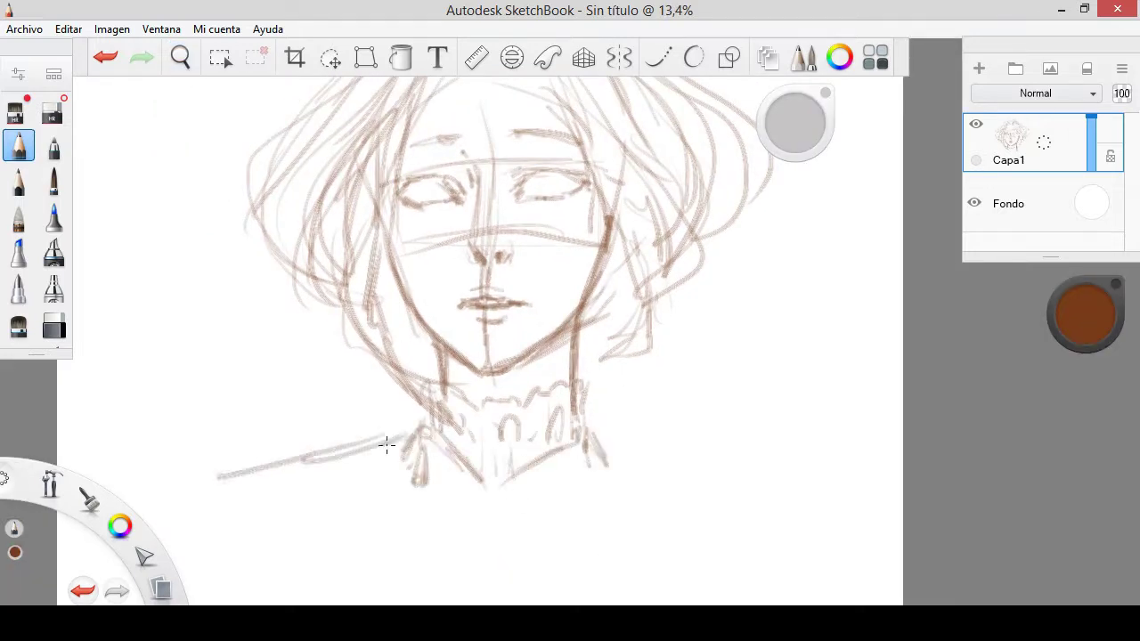
pyautogui.moveTo(588, 432); pyautogui.dragTo(761, 504)
pyautogui.moveTo(418, 521); pyautogui.dragTo(420, 460)
pyautogui.moveTo(584, 450); pyautogui.dragTo(598, 524)
# - Sketch the torso lines, shoulders and arms
pyautogui.moveTo(522, 446); pyautogui.dragTo(425, 301)
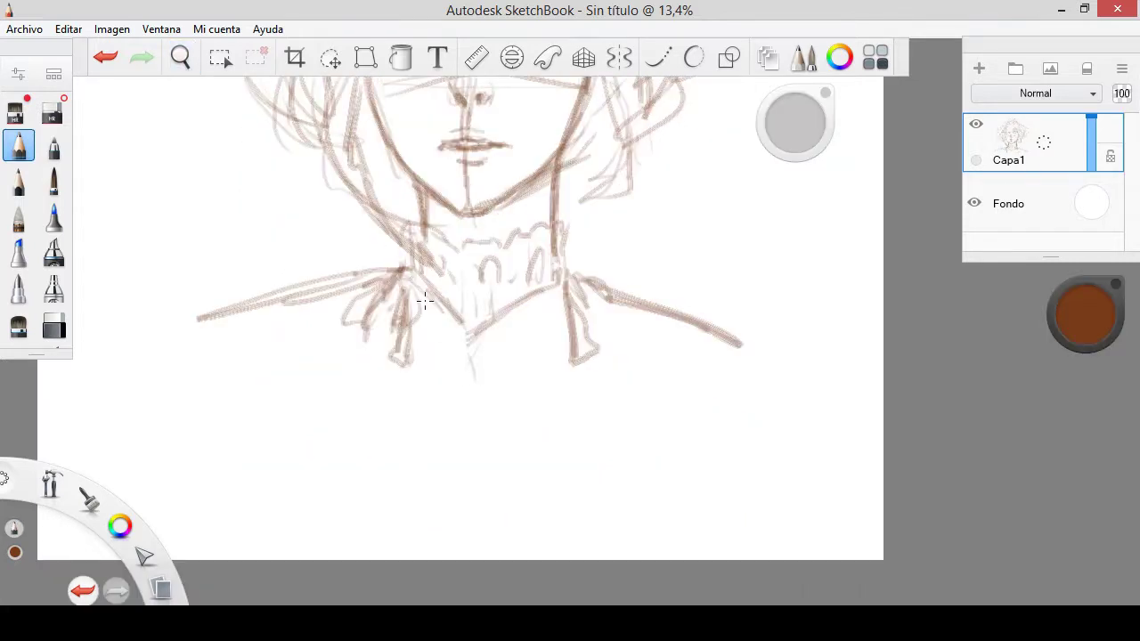
pyautogui.moveTo(464, 347); pyautogui.dragTo(369, 483)
pyautogui.moveTo(424, 402); pyautogui.dragTo(318, 545)
pyautogui.moveTo(476, 373); pyautogui.dragTo(543, 556)
pyautogui.moveTo(739, 343); pyautogui.dragTo(784, 349)
pyautogui.moveTo(342, 303)
pyautogui.mouseDown()
pyautogui.moveTo(249, 326)
pyautogui.moveTo(157, 494)
pyautogui.mouseUp()
pyautogui.moveTo(412, 246); pyautogui.dragTo(201, 401)
pyautogui.moveTo(291, 290); pyautogui.dragTo(194, 491)
pyautogui.moveTo(655, 313)
pyautogui.mouseDown()
pyautogui.moveTo(739, 329)
pyautogui.moveTo(757, 525)
pyautogui.mouseUp()
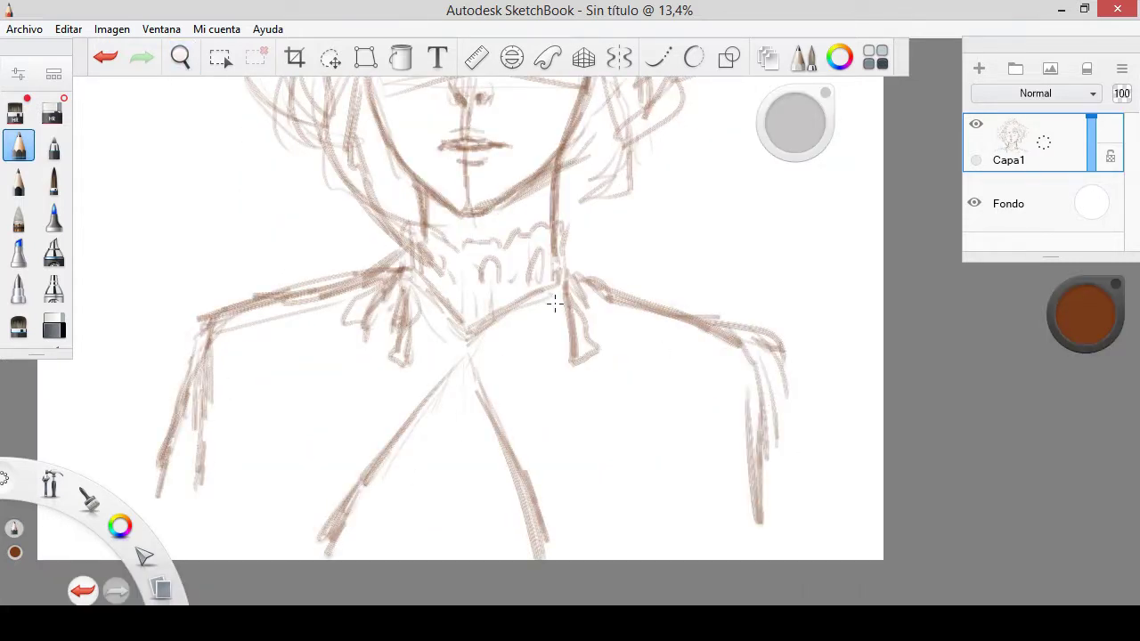
# - Add darker hair strands across the top and left side of the head
pyautogui.press('space')
pyautogui.moveTo(561, 134); pyautogui.dragTo(567, 454)
pyautogui.moveTo(426, 213); pyautogui.dragTo(340, 534)
pyautogui.moveTo(426, 182); pyautogui.dragTo(317, 522)
pyautogui.moveTo(509, 134); pyautogui.dragTo(311, 490)
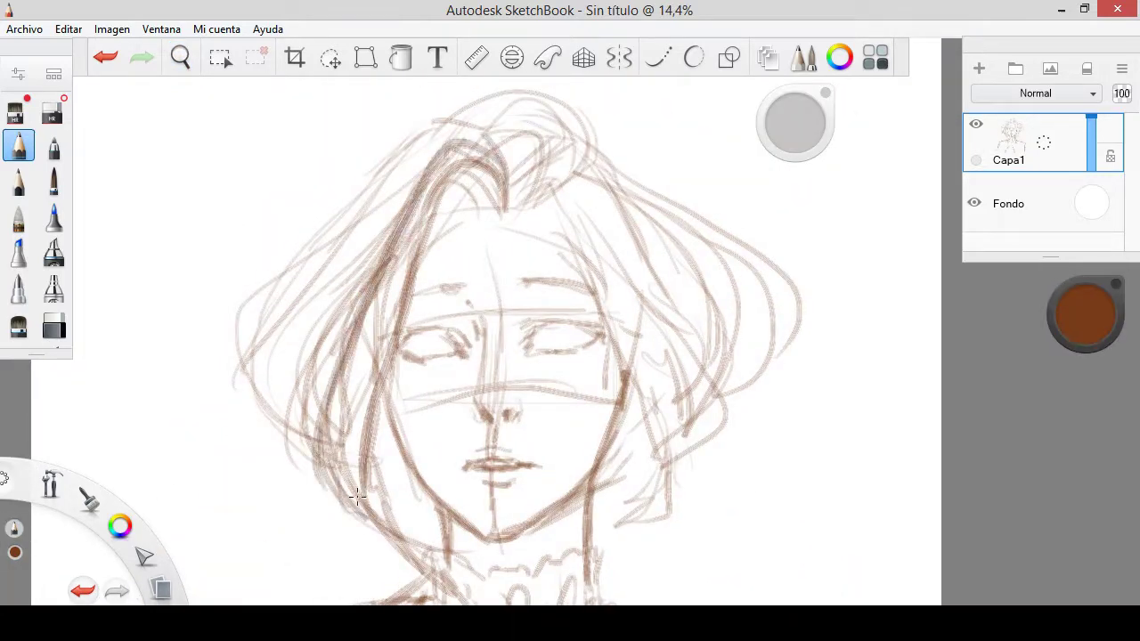
pyautogui.moveTo(368, 365); pyautogui.dragTo(272, 524)
pyautogui.moveTo(433, 174); pyautogui.dragTo(233, 463)
pyautogui.moveTo(507, 125); pyautogui.dragTo(230, 345)
pyautogui.moveTo(504, 122)
pyautogui.mouseDown()
pyautogui.moveTo(280, 272)
pyautogui.moveTo(369, 195)
pyautogui.mouseUp()
pyautogui.moveTo(583, 86); pyautogui.dragTo(281, 244)
pyautogui.moveTo(414, 218); pyautogui.dragTo(374, 382)
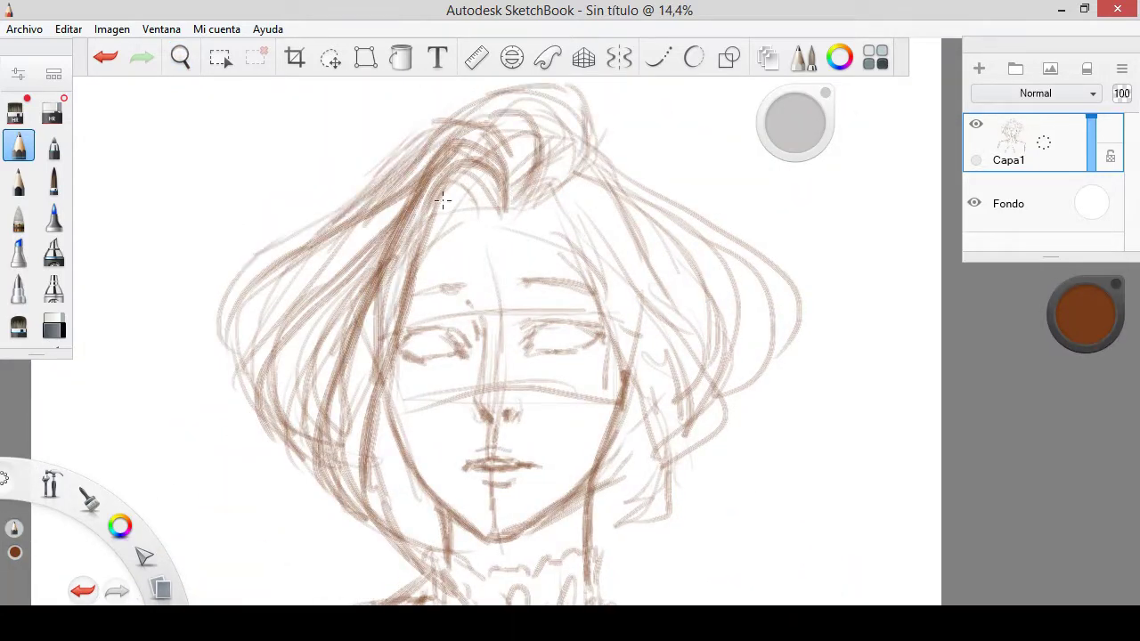
# - Draw a wavy outline above the head and extend the right-side hair
pyautogui.press('space')
pyautogui.moveTo(503, 172); pyautogui.dragTo(459, 265)
pyautogui.moveTo(307, 258)
pyautogui.mouseDown()
pyautogui.moveTo(298, 247)
pyautogui.moveTo(369, 196)
pyautogui.moveTo(545, 125)
pyautogui.mouseUp()
pyautogui.moveTo(477, 181)
pyautogui.mouseDown()
pyautogui.moveTo(534, 125)
pyautogui.moveTo(588, 267)
pyautogui.mouseUp()
pyautogui.moveTo(499, 294)
pyautogui.mouseDown()
pyautogui.moveTo(522, 308)
pyautogui.moveTo(690, 535)
pyautogui.mouseUp()
pyautogui.moveTo(543, 356); pyautogui.dragTo(597, 526)
# - Fill out the hair with more brown strands on the right side and across the head
pyautogui.moveTo(570, 267); pyautogui.dragTo(703, 490)
pyautogui.moveTo(590, 311); pyautogui.dragTo(730, 507)
pyautogui.moveTo(610, 264); pyautogui.dragTo(765, 445)
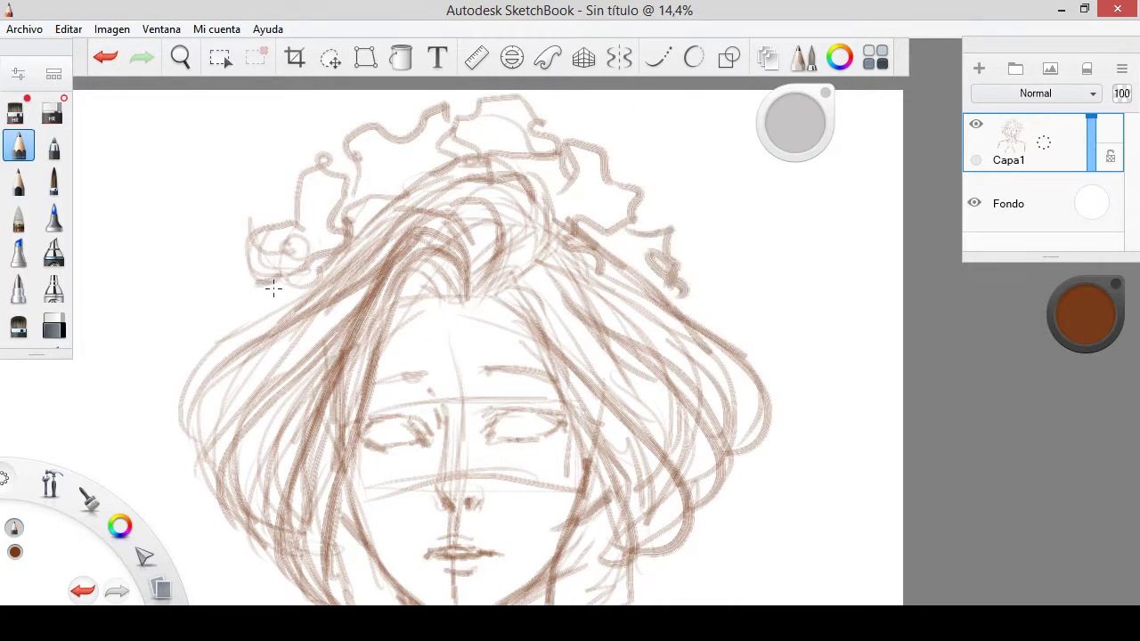
pyautogui.press('space')
pyautogui.moveTo(451, 231); pyautogui.dragTo(450, 285)
pyautogui.moveTo(418, 187); pyautogui.dragTo(169, 383)
pyautogui.moveTo(534, 338); pyautogui.dragTo(579, 498)
pyautogui.moveTo(400, 231); pyautogui.dragTo(143, 410)
pyautogui.moveTo(329, 205); pyautogui.dragTo(143, 490)
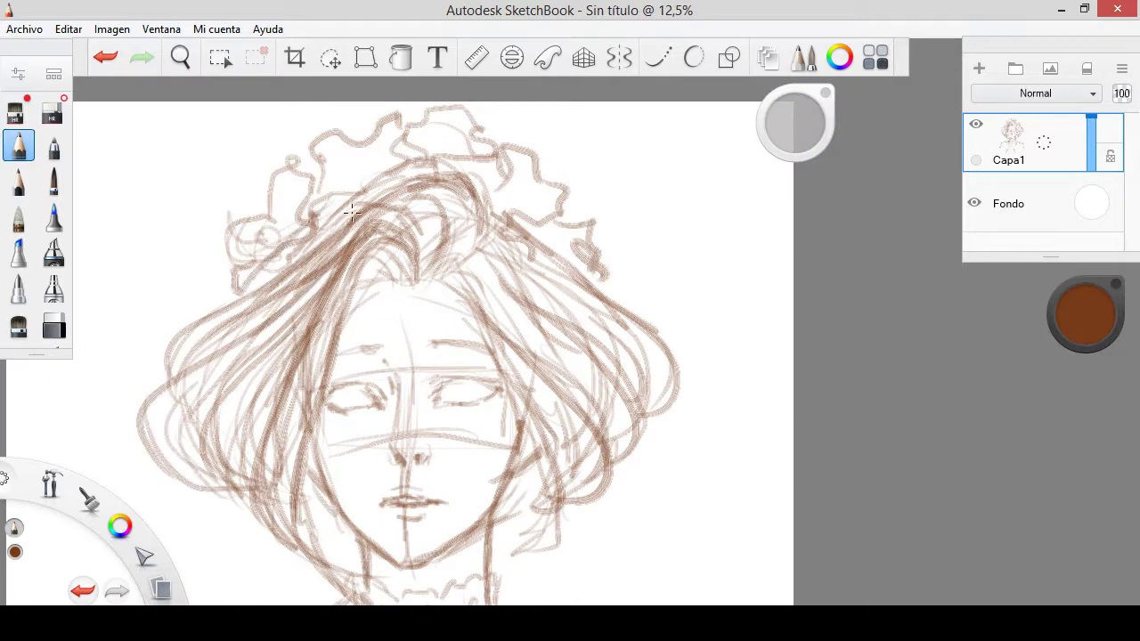
pyautogui.moveTo(320, 249)
pyautogui.mouseDown()
pyautogui.moveTo(472, 185)
pyautogui.moveTo(543, 302)
pyautogui.mouseUp()
pyautogui.moveTo(481, 232); pyautogui.dragTo(597, 298)
# - Add collar strokes and a wavy hand shape, then create a new layer for colouring
pyautogui.moveTo(522, 450); pyautogui.dragTo(435, 348)
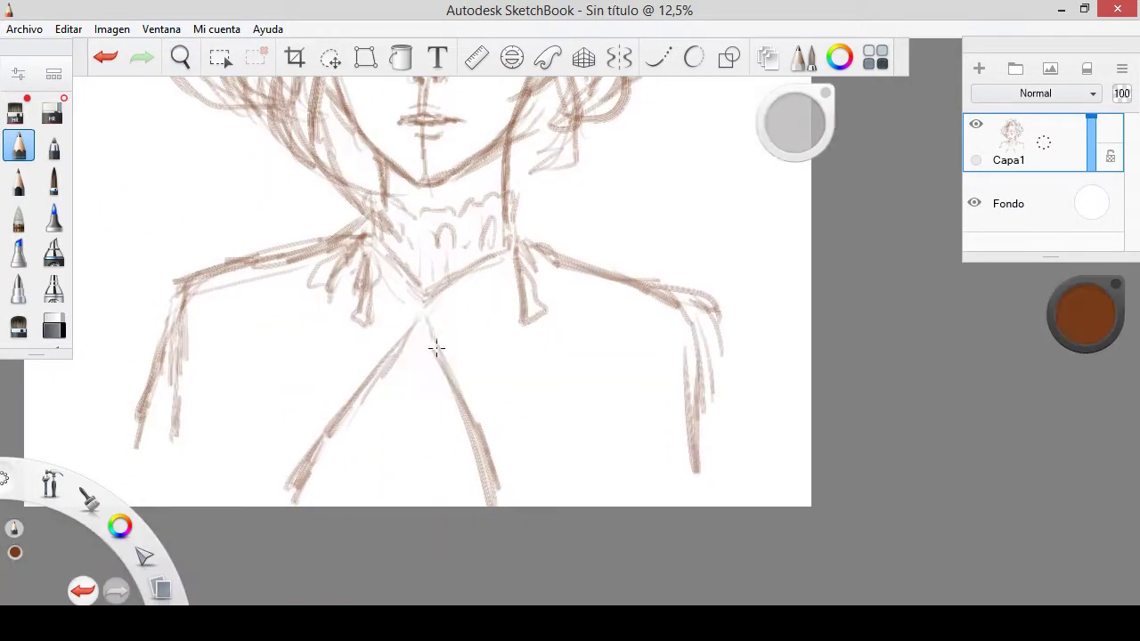
pyautogui.moveTo(409, 298)
pyautogui.mouseDown()
pyautogui.moveTo(434, 311)
pyautogui.moveTo(411, 349)
pyautogui.mouseUp()
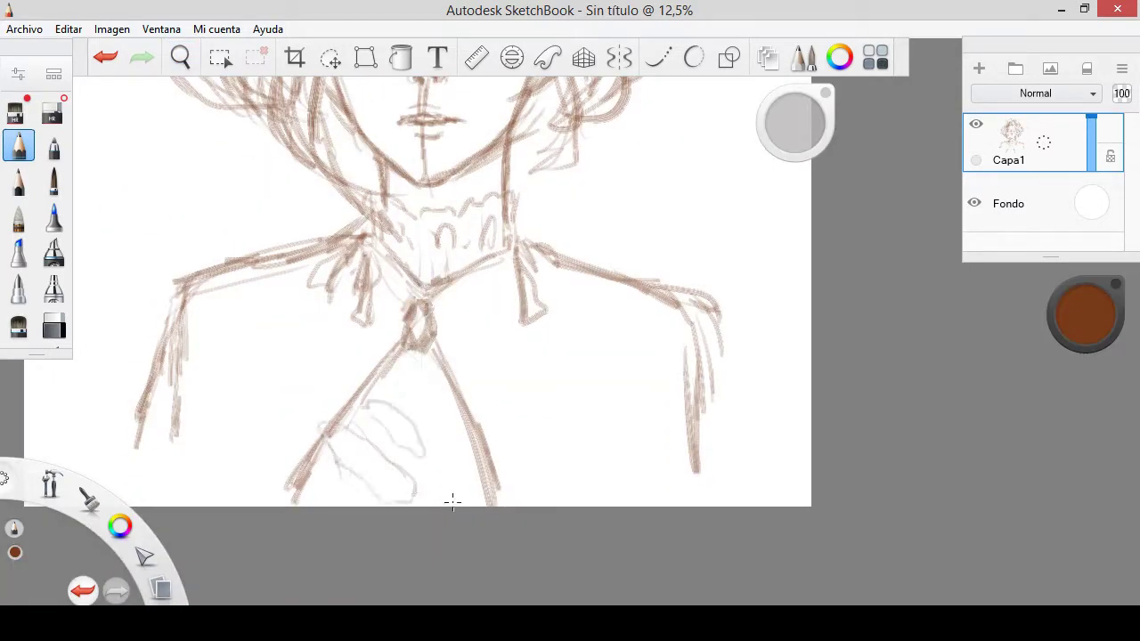
pyautogui.moveTo(453, 501); pyautogui.dragTo(417, 418)
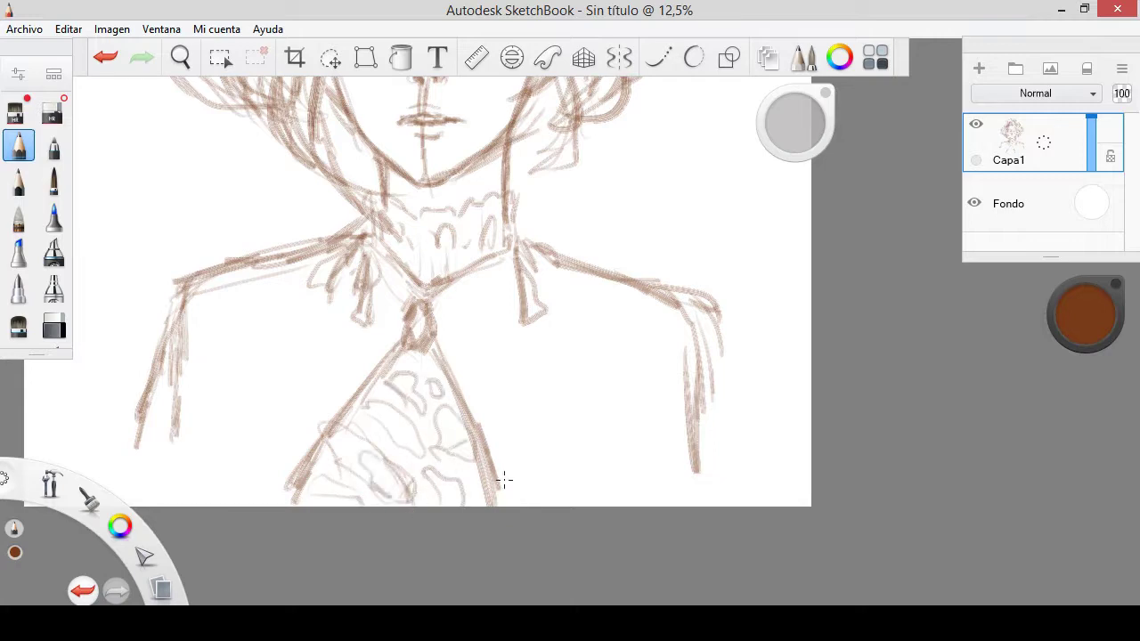
pyautogui.scroll(3, 428, 338)
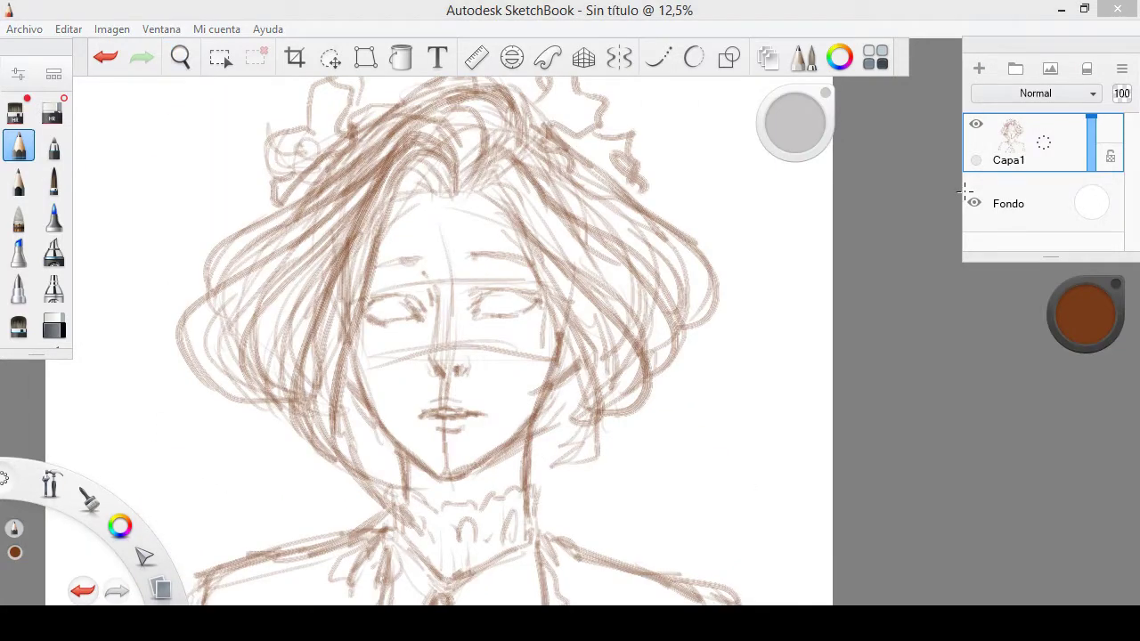
pyautogui.hotkey('ctrl', 'shift', 'n')
# - Fade the Capa1 sketch layer and pick a pale yellow skin colour with a painting brush
pyautogui.click(1006, 216)
pyautogui.moveTo(1091, 176); pyautogui.dragTo(1091, 204)
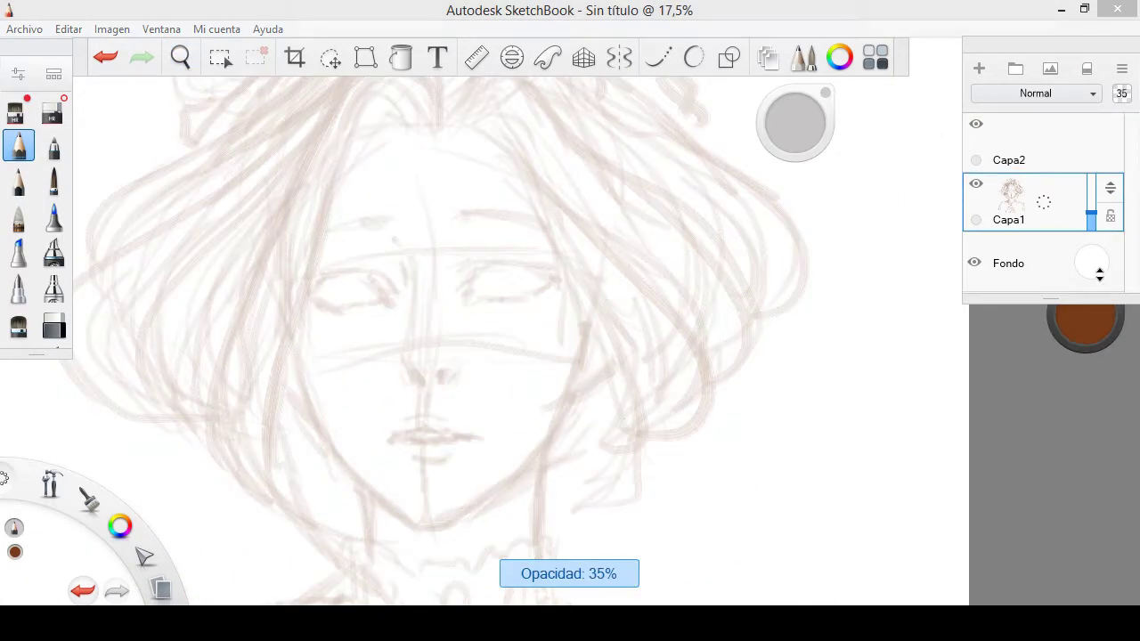
pyautogui.click(53, 182)
pyautogui.click(795, 124)
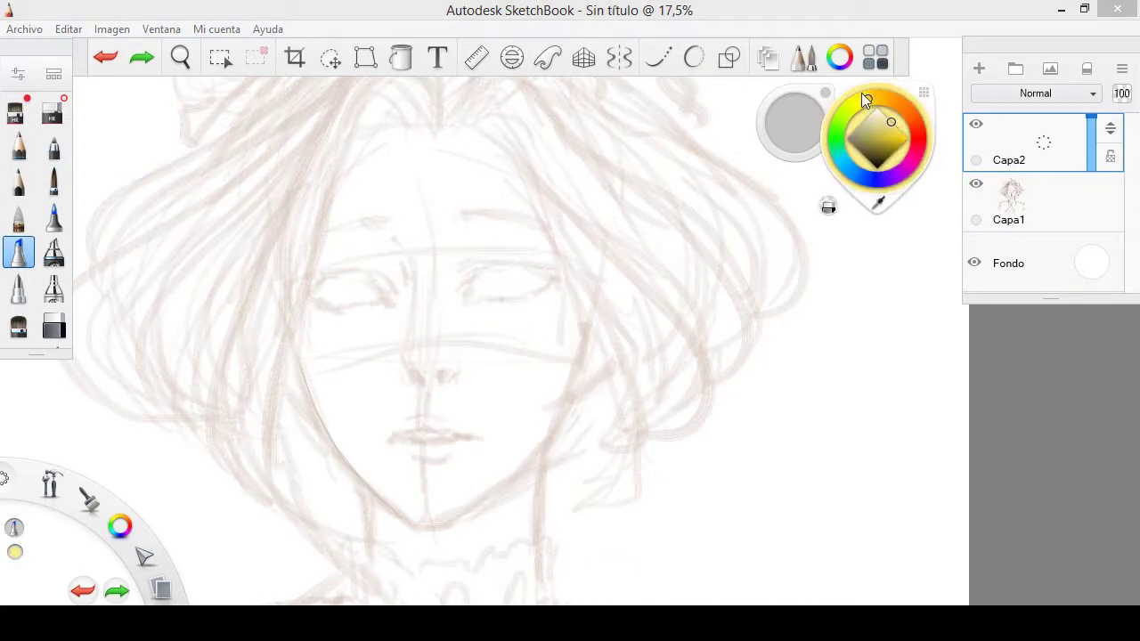
pyautogui.click(883, 118)
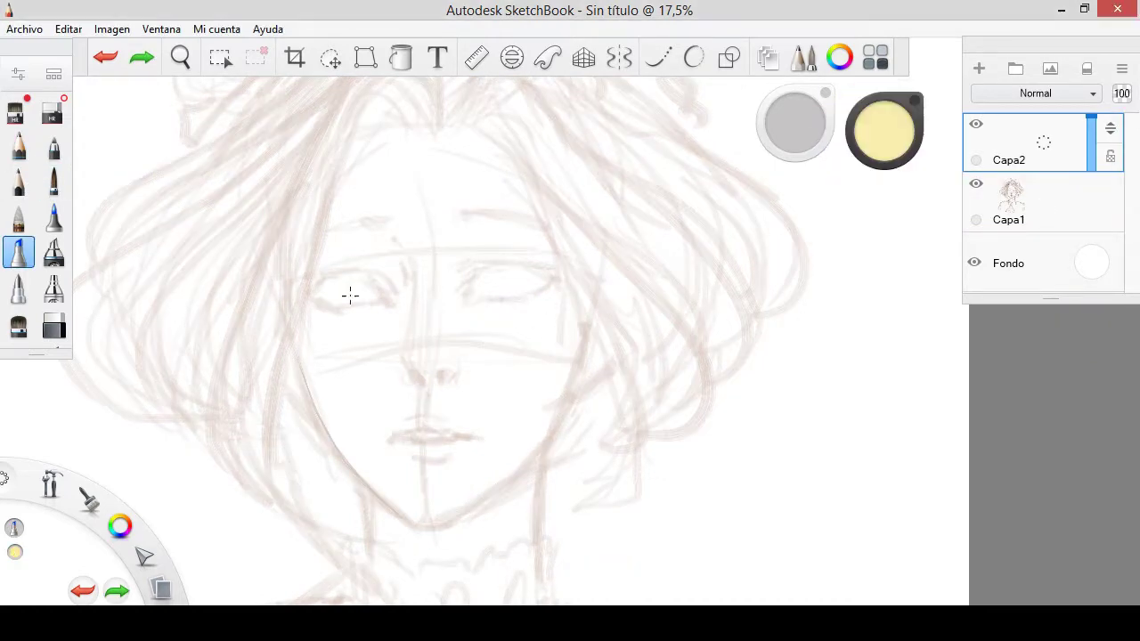
# - Paint pale yellow over cheeks, jaw, lips, chin and nose, with Capa2 moved below Capa1
pyautogui.moveTo(307, 322)
pyautogui.mouseDown()
pyautogui.moveTo(347, 434)
pyautogui.moveTo(414, 514)
pyautogui.moveTo(401, 485)
pyautogui.mouseUp()
pyautogui.moveTo(1101, 244); pyautogui.dragTo(1100, 234)
pyautogui.moveTo(347, 337)
pyautogui.mouseDown()
pyautogui.moveTo(392, 422)
pyautogui.moveTo(476, 445)
pyautogui.mouseUp()
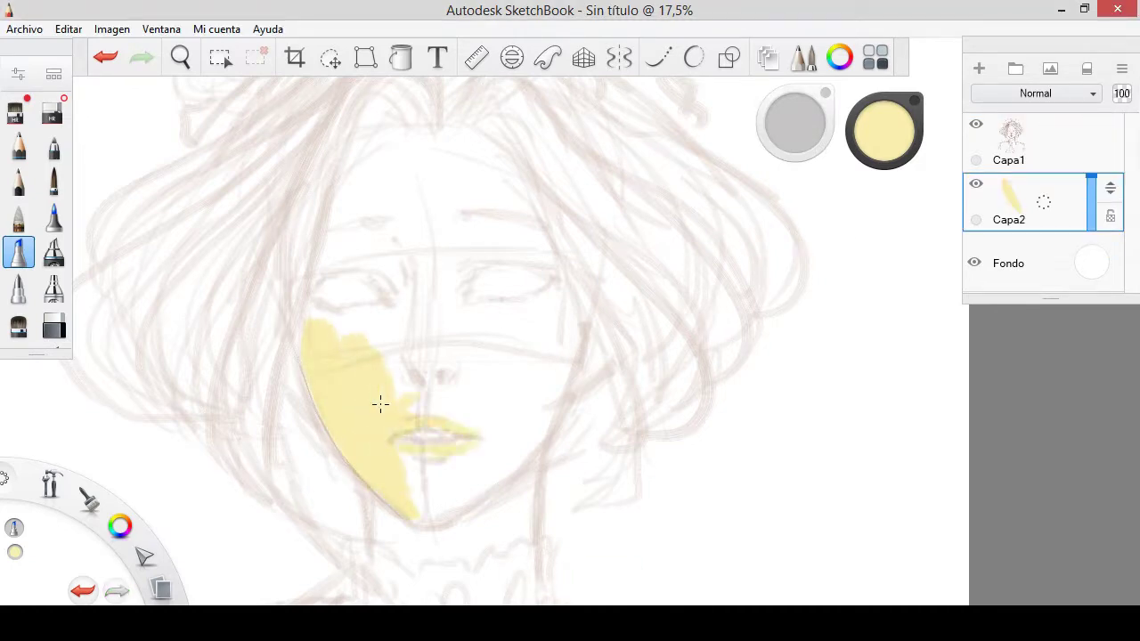
pyautogui.moveTo(401, 441)
pyautogui.mouseDown()
pyautogui.moveTo(427, 507)
pyautogui.moveTo(530, 432)
pyautogui.mouseUp()
pyautogui.moveTo(530, 486)
pyautogui.mouseDown()
pyautogui.moveTo(574, 311)
pyautogui.moveTo(463, 400)
pyautogui.moveTo(392, 338)
pyautogui.mouseUp()
pyautogui.moveTo(463, 342); pyautogui.dragTo(365, 329)
# - Fill the forehead, face sides and neck pale yellow, leaving the eyes white
pyautogui.click(15, 111)
pyautogui.moveTo(445, 223); pyautogui.dragTo(422, 350)
pyautogui.moveTo(392, 294)
pyautogui.mouseDown()
pyautogui.moveTo(358, 262)
pyautogui.moveTo(525, 142)
pyautogui.mouseUp()
pyautogui.moveTo(525, 196)
pyautogui.mouseDown()
pyautogui.moveTo(470, 276)
pyautogui.moveTo(555, 323)
pyautogui.mouseUp()
pyautogui.moveTo(382, 303); pyautogui.dragTo(361, 361)
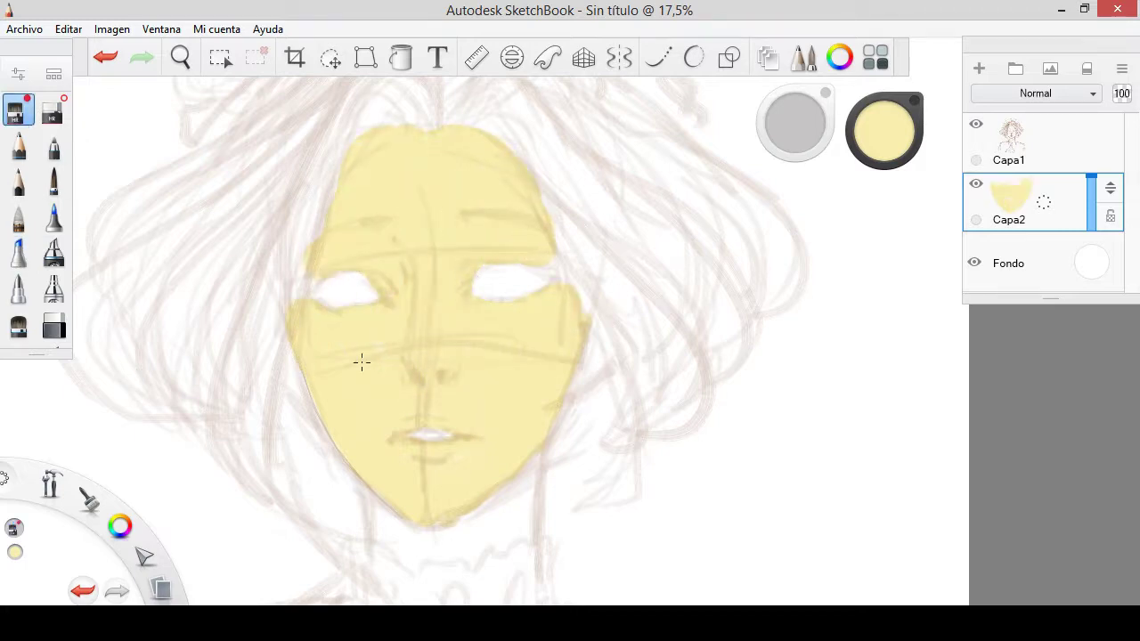
pyautogui.moveTo(285, 311); pyautogui.dragTo(501, 205)
pyautogui.moveTo(578, 302); pyautogui.dragTo(526, 143)
pyautogui.moveTo(539, 455)
pyautogui.mouseDown()
pyautogui.moveTo(537, 479)
pyautogui.moveTo(408, 532)
pyautogui.mouseUp()
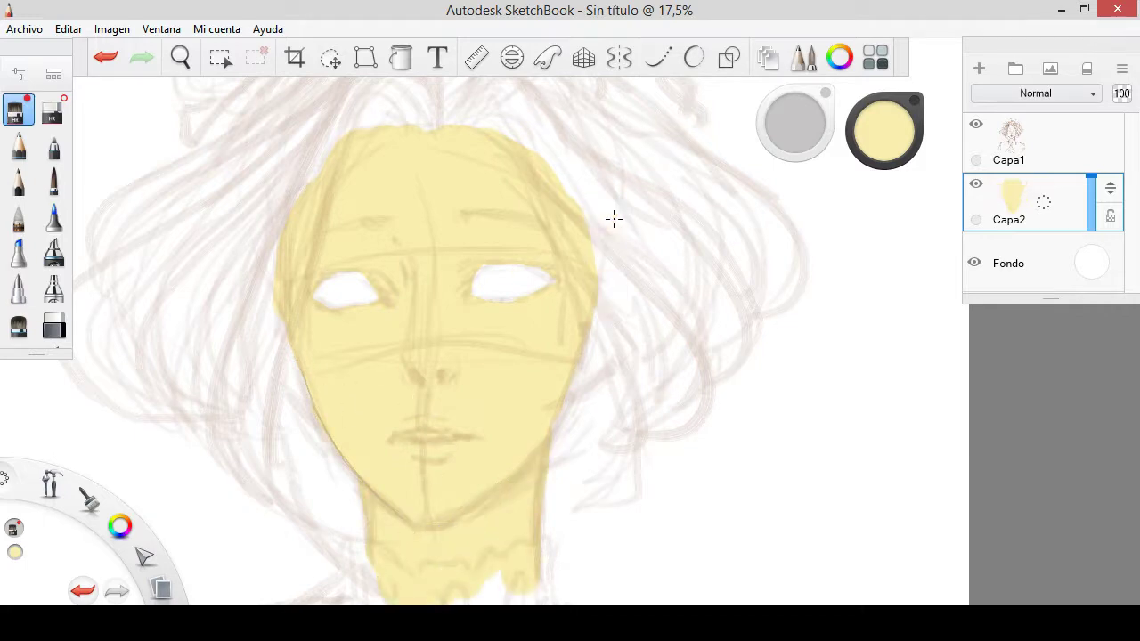
pyautogui.scroll(-3, 545, 305)
# - Undo the stray yellow dot, add a new hair layer and pick orange
pyautogui.hotkey('ctrl', 'z')
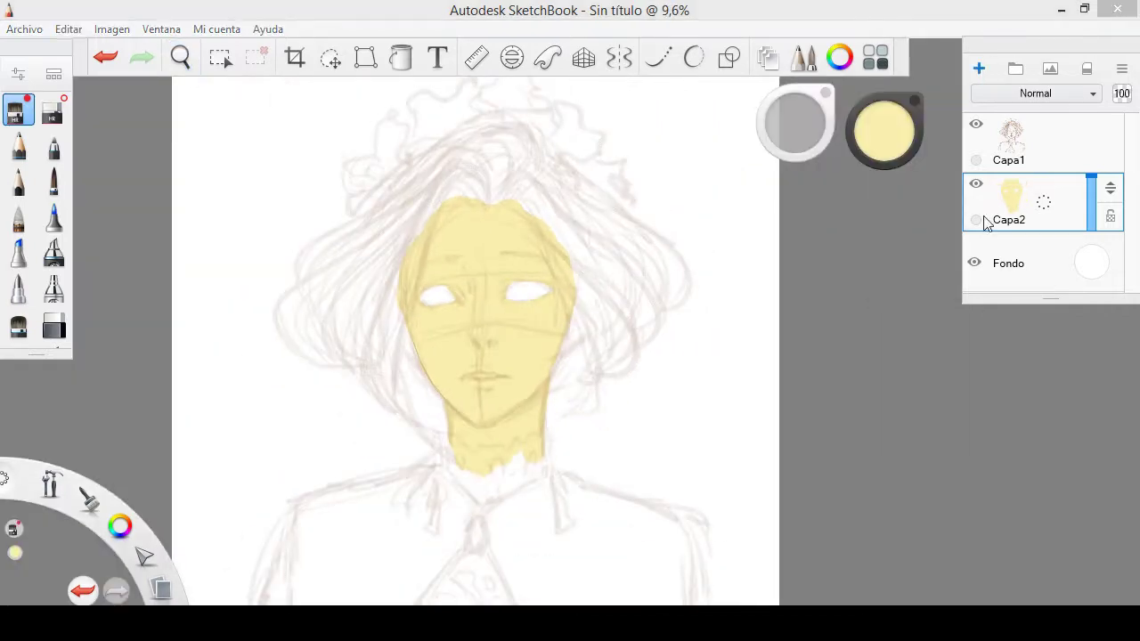
pyautogui.hotkey('ctrl', 'shift', 'n')
pyautogui.click(884, 131)
pyautogui.moveTo(899, 136)
pyautogui.mouseDown()
pyautogui.moveTo(909, 163)
pyautogui.moveTo(906, 129)
pyautogui.mouseUp()
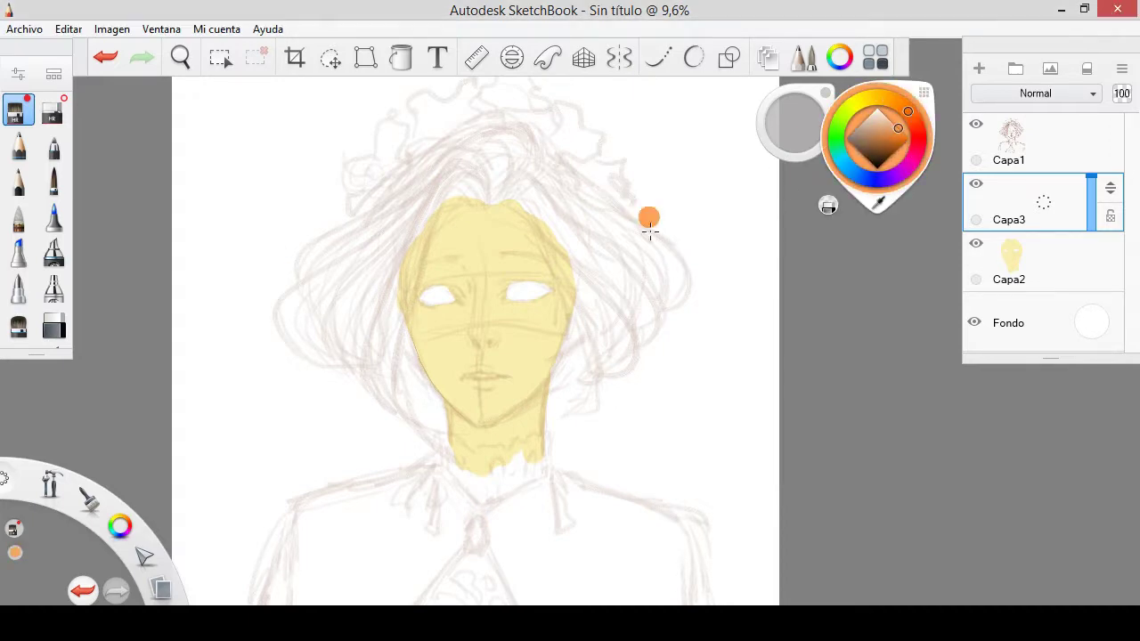
# - Paint an orange tuft atop the head and long strands down both sides of the face
pyautogui.scroll(2, 481, 200)
pyautogui.moveTo(488, 134)
pyautogui.mouseDown()
pyautogui.moveTo(481, 189)
pyautogui.moveTo(436, 189)
pyautogui.mouseUp()
pyautogui.moveTo(450, 144); pyautogui.dragTo(408, 182)
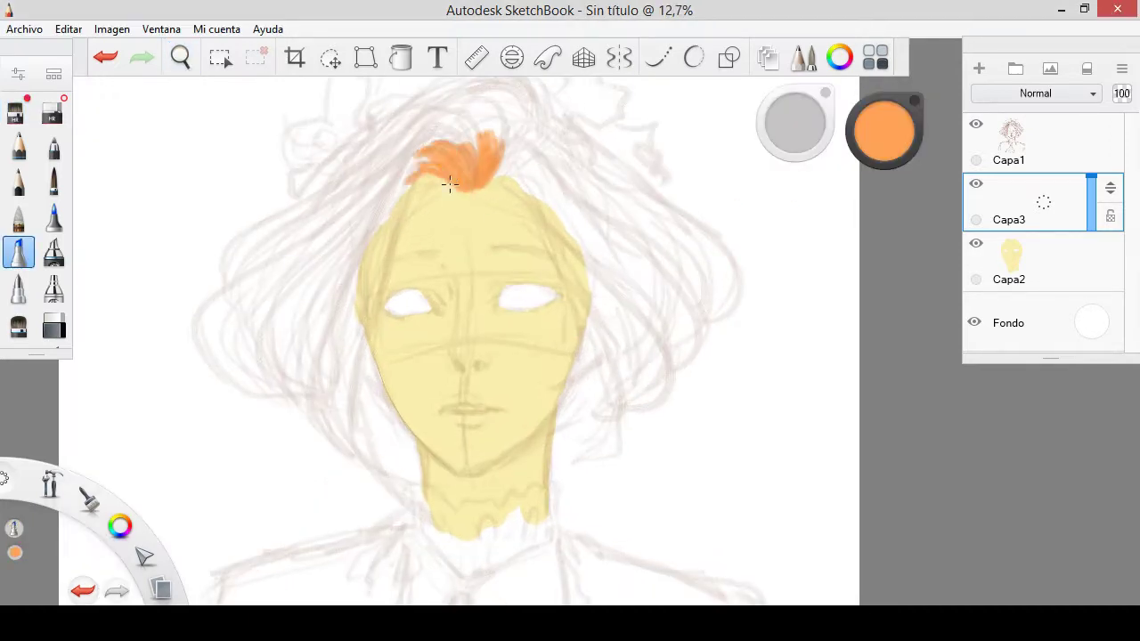
pyautogui.moveTo(518, 183); pyautogui.dragTo(623, 266)
pyautogui.moveTo(441, 176); pyautogui.dragTo(346, 374)
pyautogui.moveTo(400, 188); pyautogui.dragTo(352, 433)
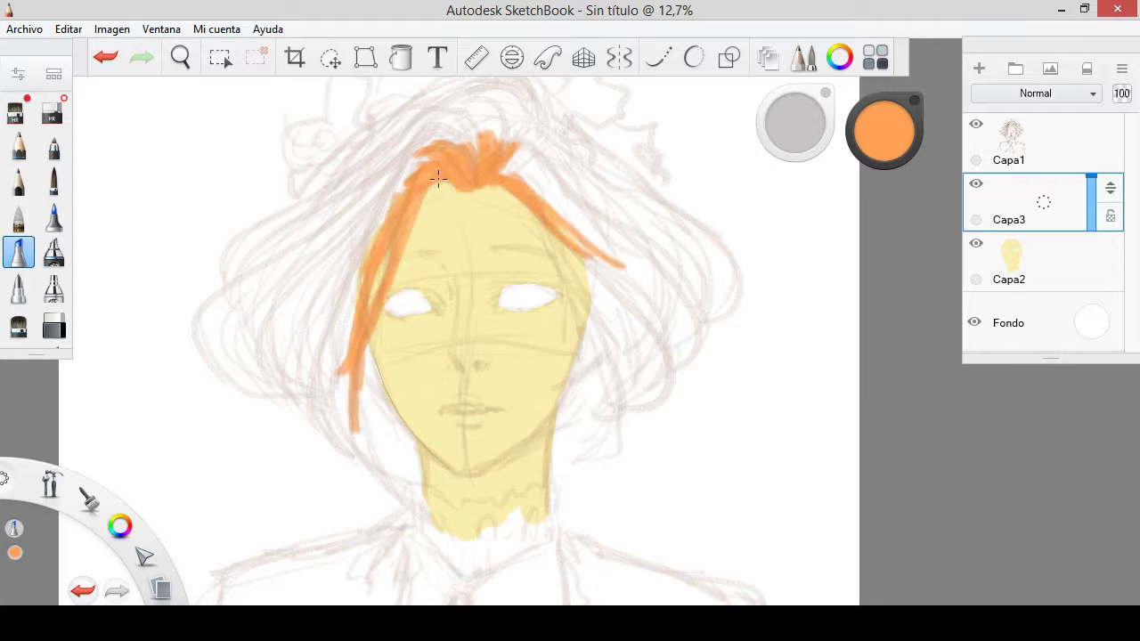
pyautogui.moveTo(520, 191); pyautogui.dragTo(617, 409)
pyautogui.moveTo(538, 227); pyautogui.dragTo(612, 418)
# - Add orange strands along the left side and near the right cheek
pyautogui.scroll(4, 445, 362)
pyautogui.moveTo(312, 370); pyautogui.dragTo(401, 512)
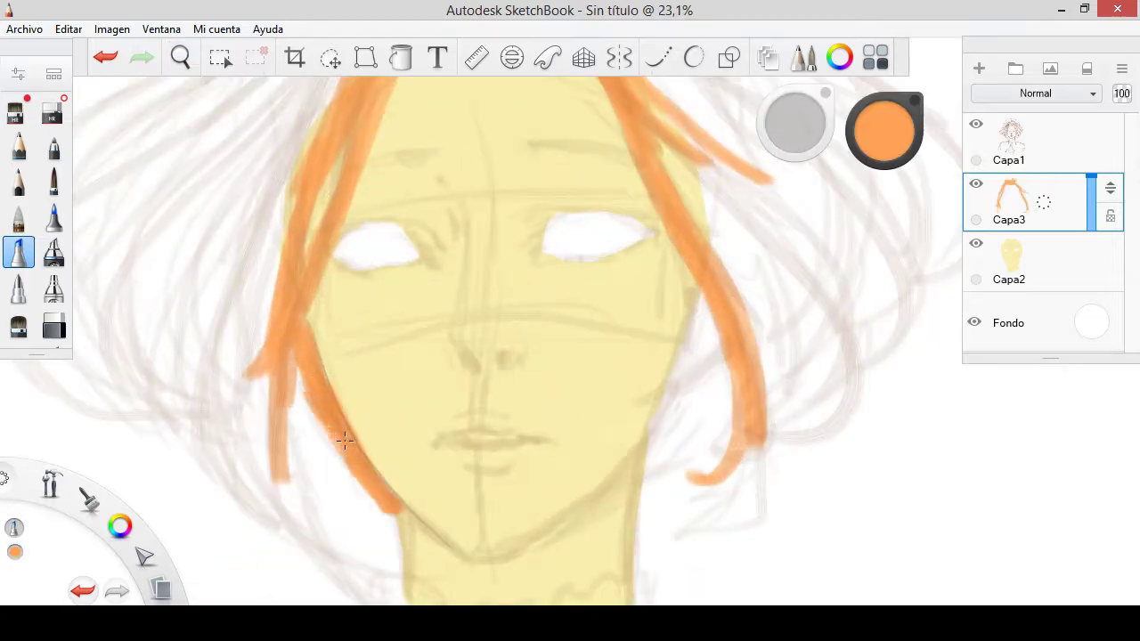
pyautogui.moveTo(303, 311); pyautogui.dragTo(291, 401)
pyautogui.moveTo(663, 411); pyautogui.dragTo(648, 483)
pyautogui.moveTo(707, 303)
pyautogui.mouseDown()
pyautogui.moveTo(654, 432)
pyautogui.moveTo(641, 512)
pyautogui.mouseUp()
pyautogui.moveTo(316, 387); pyautogui.dragTo(298, 422)
# - Paint a large orange mass over the head, extending it outward
pyautogui.scroll(-2, 496, 268)
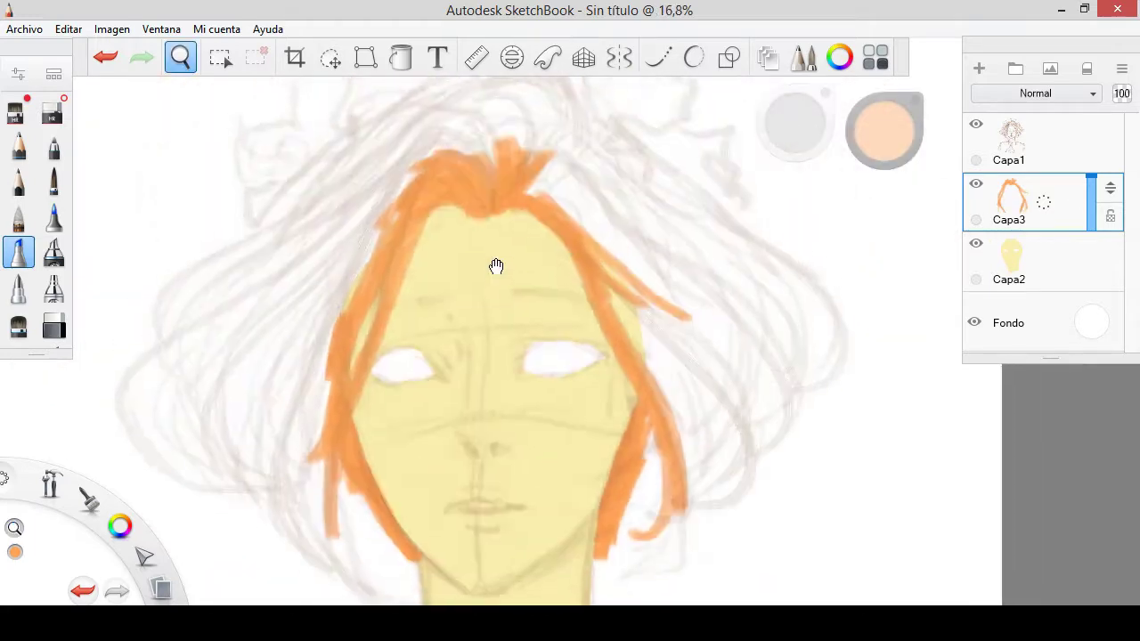
pyautogui.moveTo(481, 133); pyautogui.dragTo(377, 255)
pyautogui.moveTo(374, 178); pyautogui.dragTo(293, 437)
pyautogui.moveTo(516, 116); pyautogui.dragTo(552, 191)
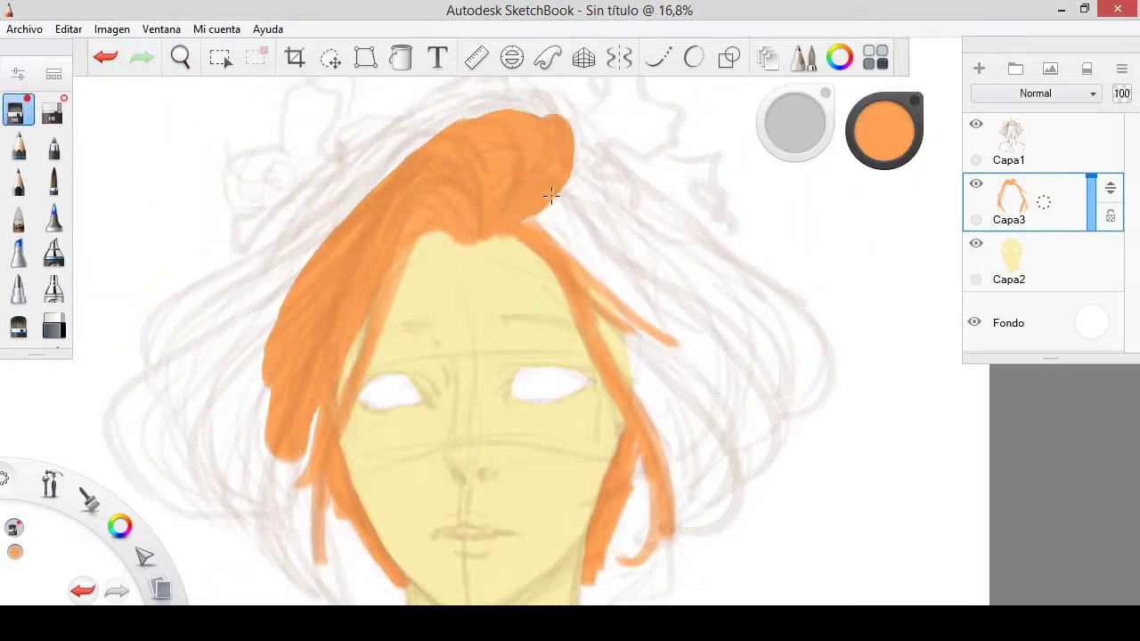
pyautogui.moveTo(410, 98)
pyautogui.mouseDown()
pyautogui.moveTo(473, 151)
pyautogui.moveTo(183, 334)
pyautogui.mouseUp()
pyautogui.moveTo(525, 200)
pyautogui.mouseDown()
pyautogui.moveTo(598, 279)
pyautogui.moveTo(713, 294)
pyautogui.mouseUp()
# - Using other brushes, extend the hair down the right side and widen the left
pyautogui.click(53, 252)
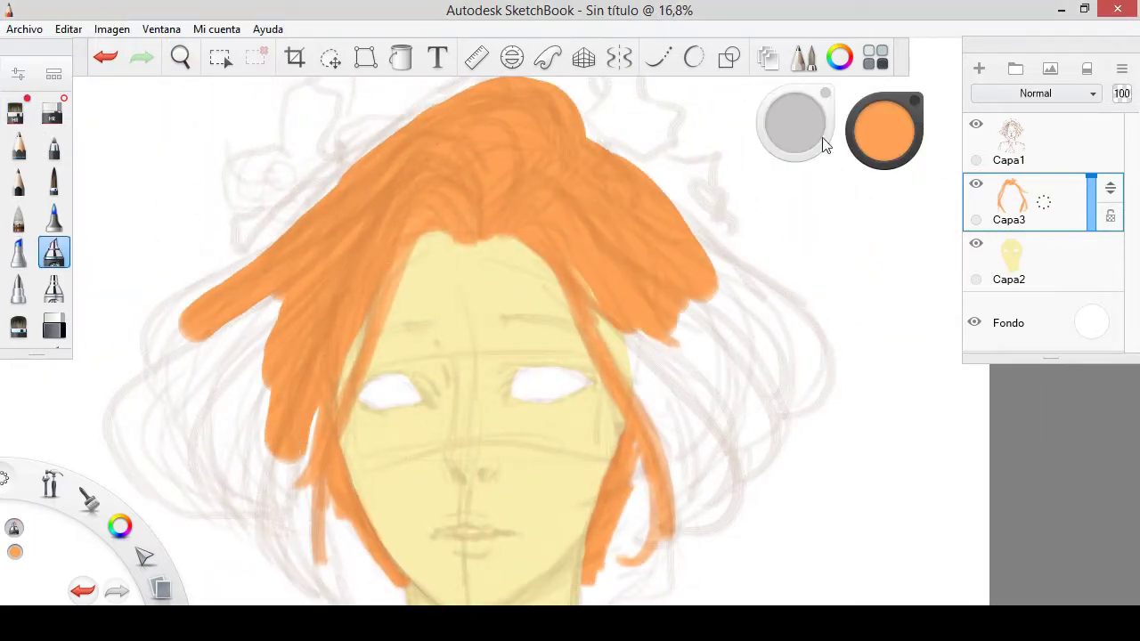
pyautogui.moveTo(267, 343); pyautogui.dragTo(245, 437)
pyautogui.click(18, 325)
pyautogui.moveTo(271, 298); pyautogui.dragTo(218, 507)
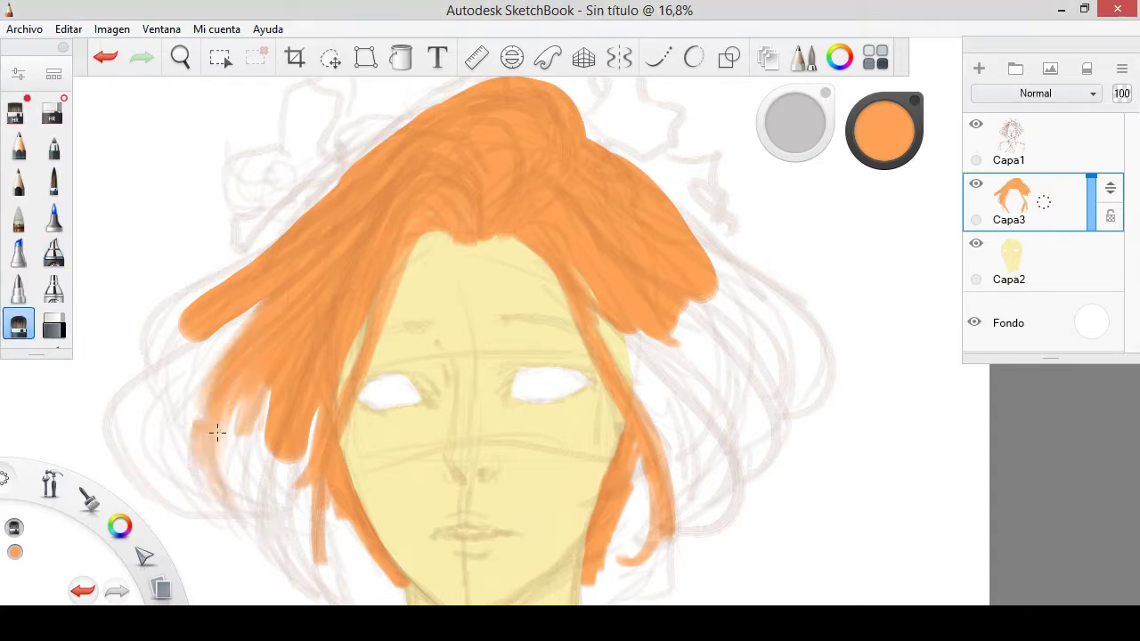
pyautogui.moveTo(245, 320); pyautogui.dragTo(198, 448)
pyautogui.hotkey('ctrl', 'z')
pyautogui.scroll(-2, 35, 223)
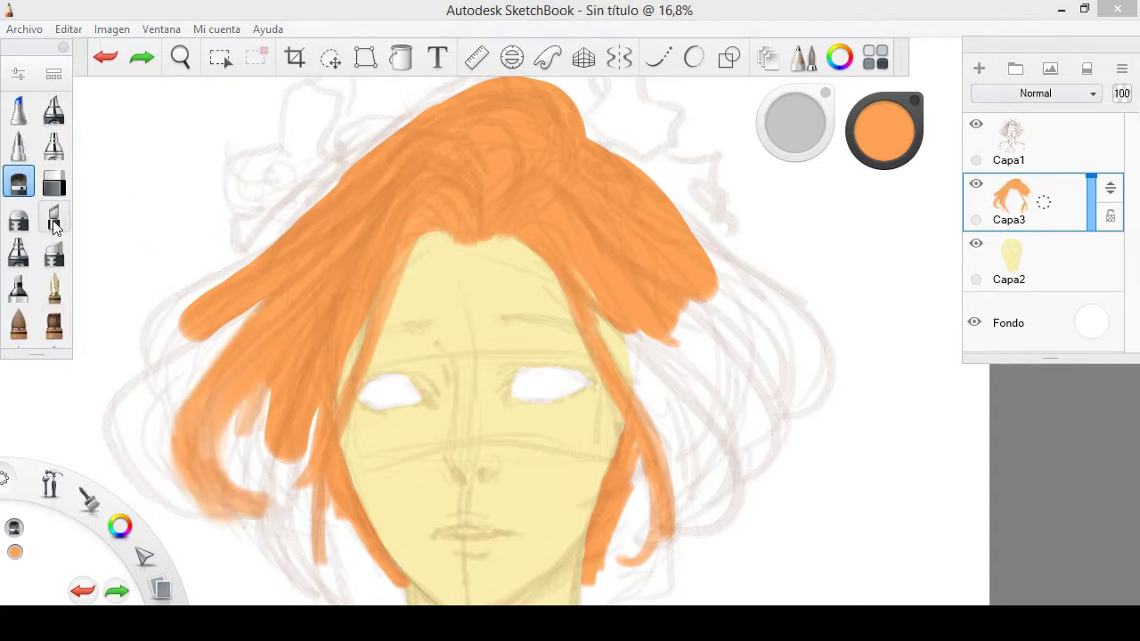
pyautogui.click(18, 288)
pyautogui.moveTo(272, 408); pyautogui.dragTo(231, 489)
pyautogui.moveTo(685, 294); pyautogui.dragTo(720, 389)
pyautogui.moveTo(232, 329)
pyautogui.mouseDown()
pyautogui.moveTo(190, 458)
pyautogui.moveTo(204, 481)
pyautogui.moveTo(156, 499)
pyautogui.mouseUp()
# - Fill in the lower left and right hair with more orange strokes
pyautogui.moveTo(267, 241); pyautogui.dragTo(160, 356)
pyautogui.moveTo(659, 365); pyautogui.dragTo(784, 534)
pyautogui.moveTo(695, 214); pyautogui.dragTo(766, 348)
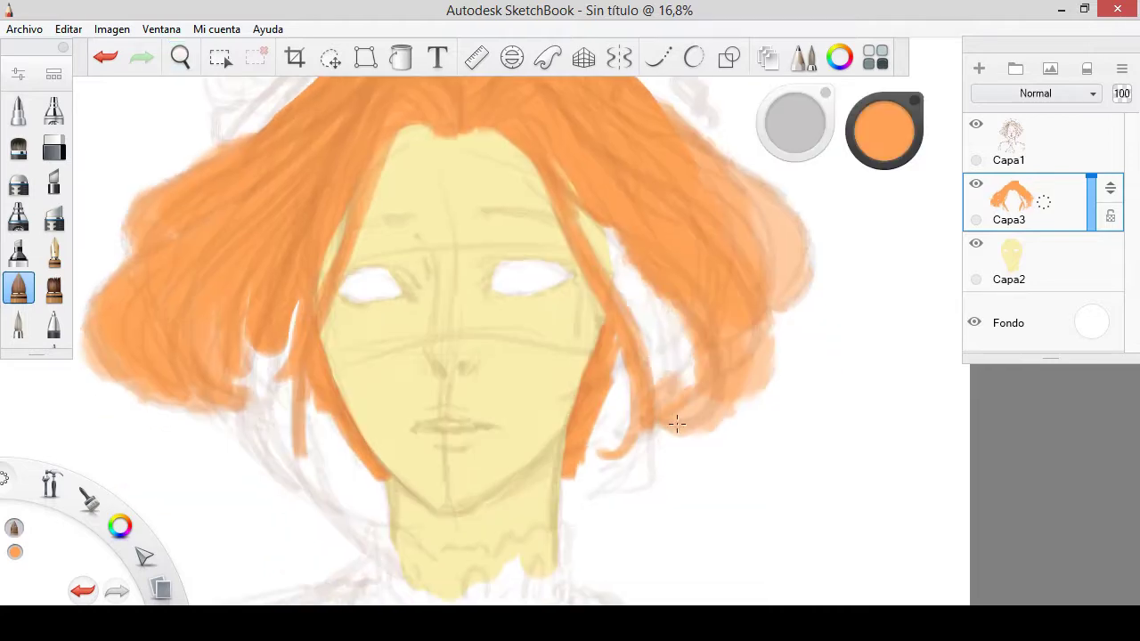
pyautogui.moveTo(374, 525); pyautogui.dragTo(259, 364)
pyautogui.moveTo(267, 321); pyautogui.dragTo(315, 394)
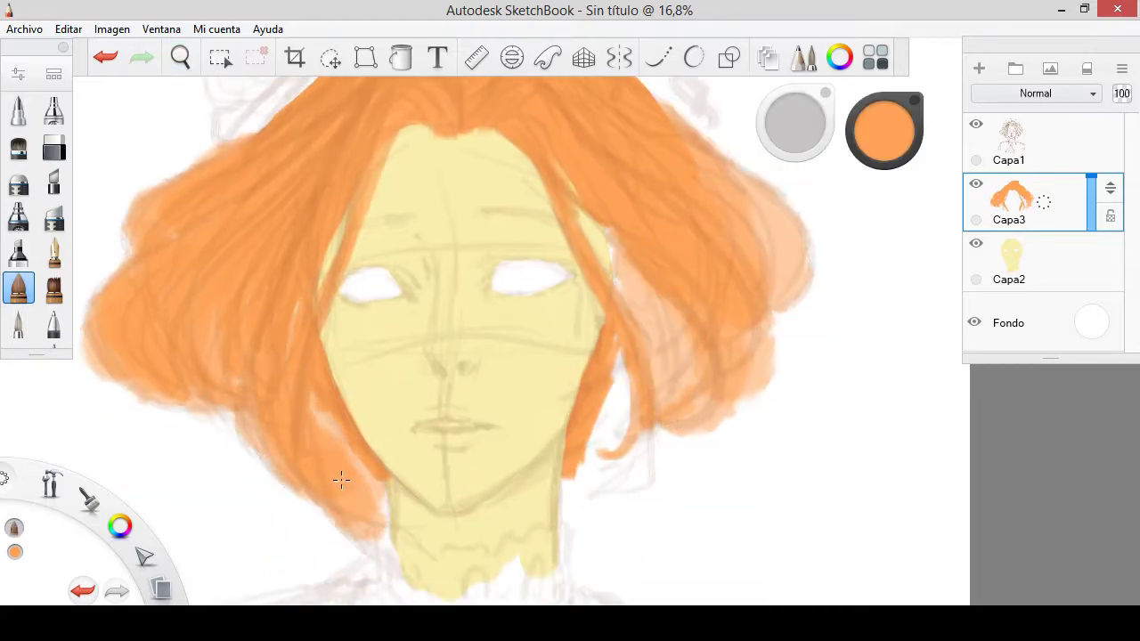
pyautogui.moveTo(169, 325); pyautogui.dragTo(98, 396)
pyautogui.moveTo(712, 302); pyautogui.dragTo(662, 408)
pyautogui.moveTo(641, 231); pyautogui.dragTo(658, 372)
pyautogui.moveTo(695, 152); pyautogui.dragTo(801, 293)
pyautogui.moveTo(383, 392); pyautogui.dragTo(312, 504)
pyautogui.moveTo(267, 401); pyautogui.dragTo(178, 463)
pyautogui.moveTo(258, 451); pyautogui.dragTo(187, 472)
pyautogui.moveTo(615, 356); pyautogui.dragTo(659, 489)
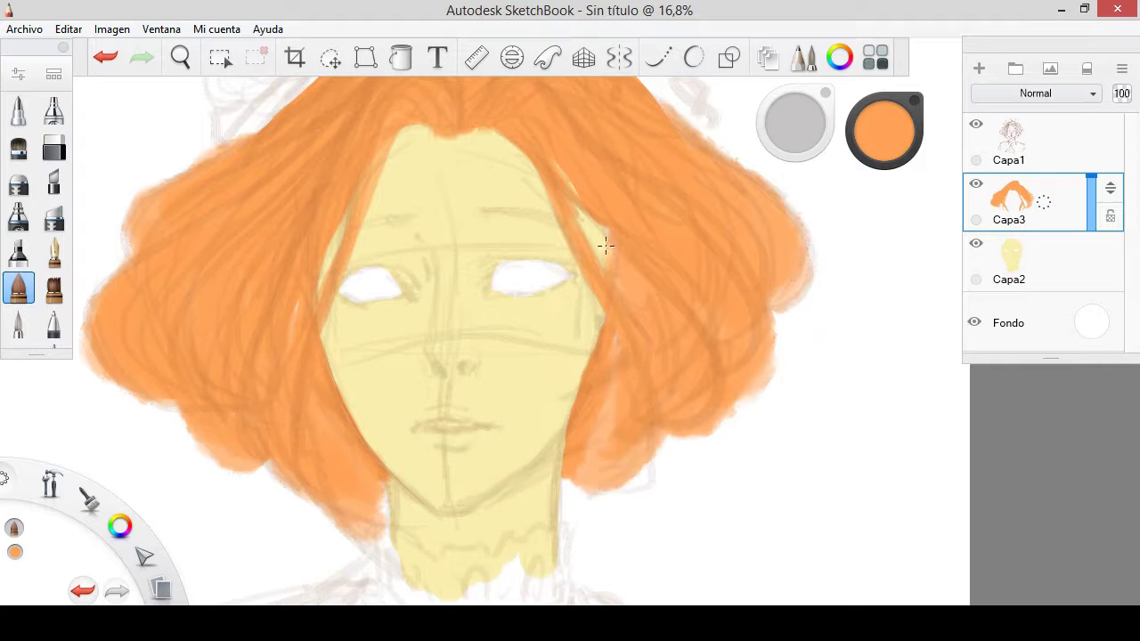
# - Bring the hair over the face's right edge, zoom out, and add empty layer Capa4
pyautogui.scroll(-3, 25, 286)
pyautogui.click(18, 252)
pyautogui.moveTo(587, 374); pyautogui.dragTo(618, 473)
pyautogui.moveTo(382, 534); pyautogui.dragTo(394, 502)
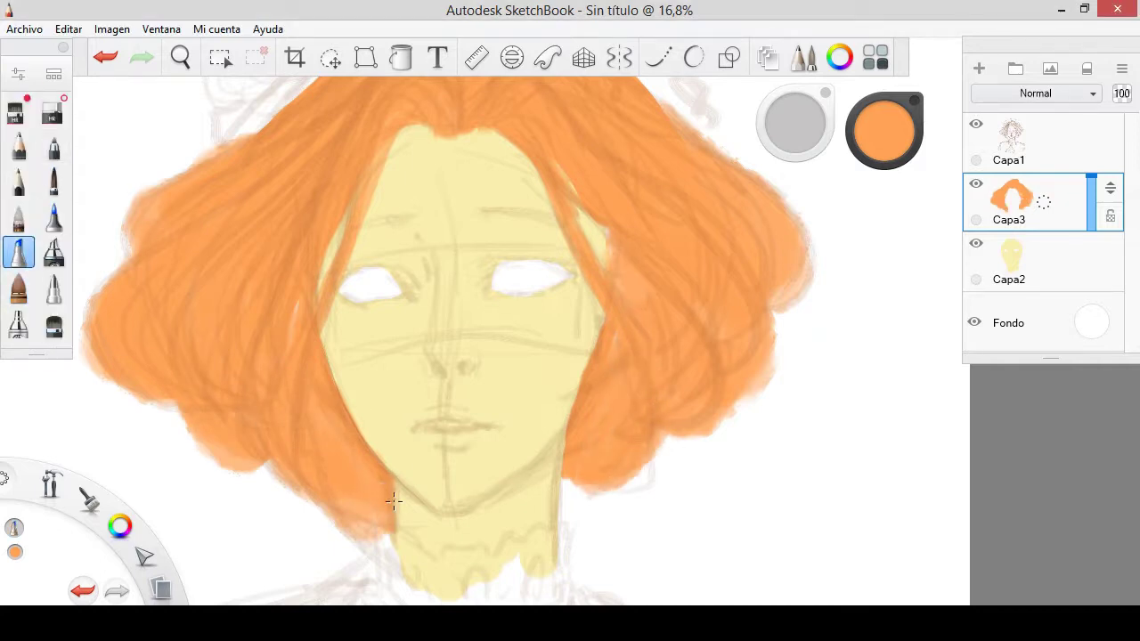
pyautogui.moveTo(592, 209); pyautogui.dragTo(618, 287)
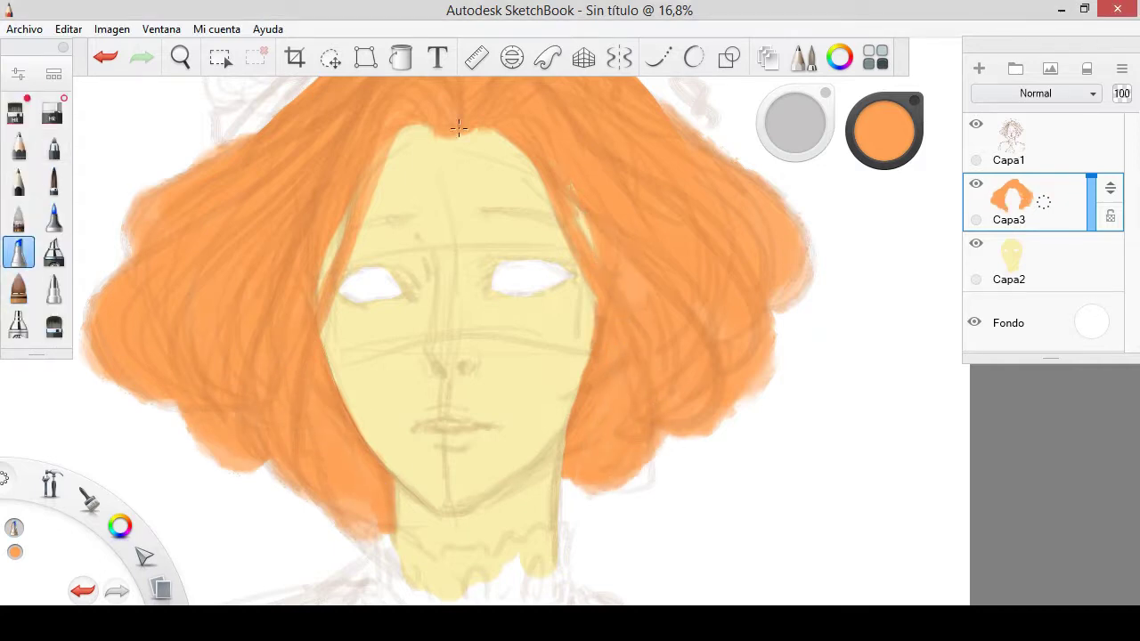
pyautogui.press('b')
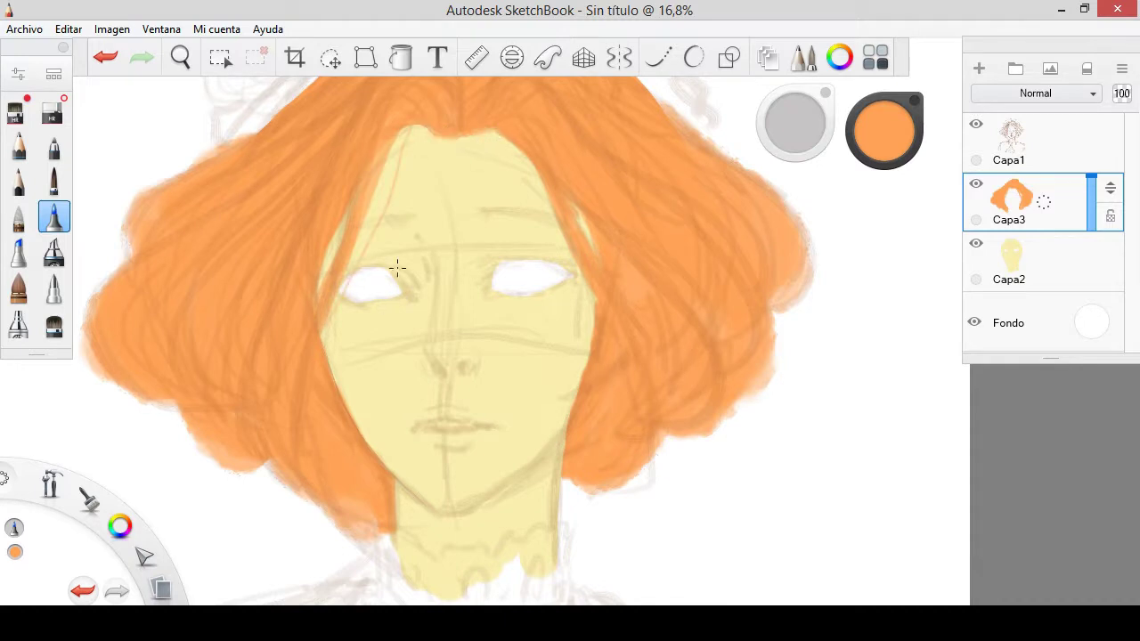
pyautogui.hotkey('ctrl', 'z')
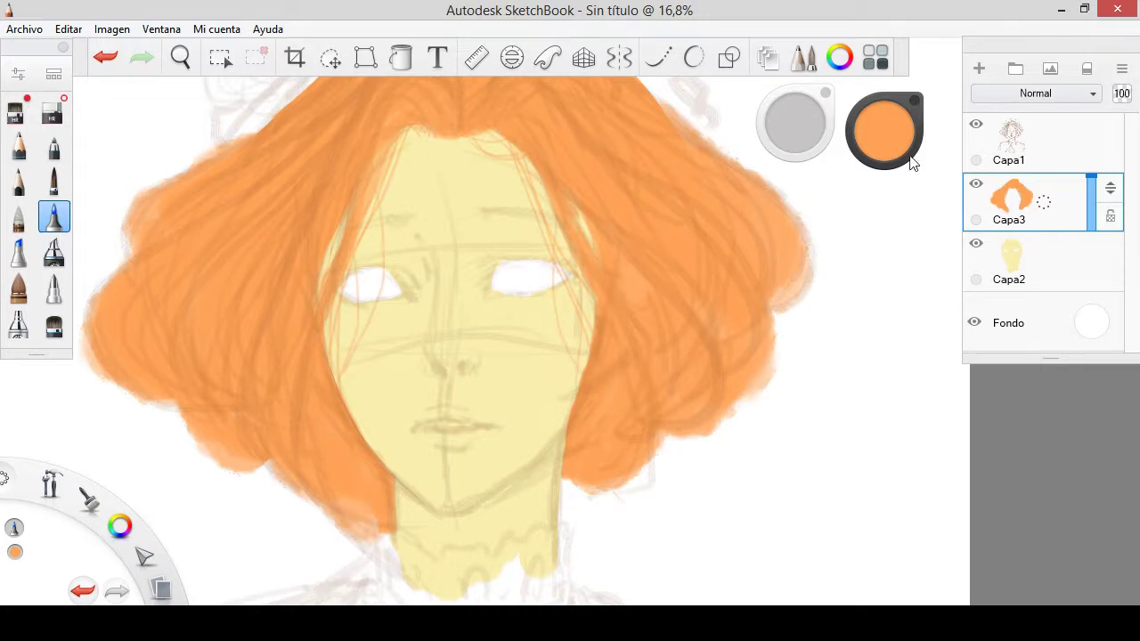
pyautogui.moveTo(575, 327); pyautogui.dragTo(569, 414)
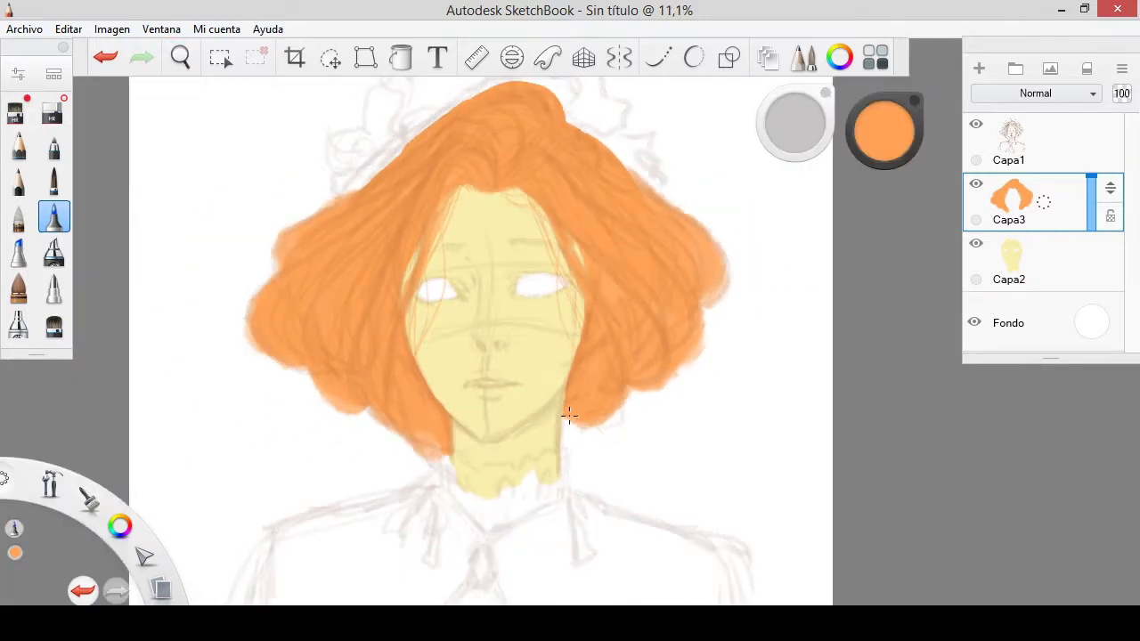
pyautogui.click(1006, 70)
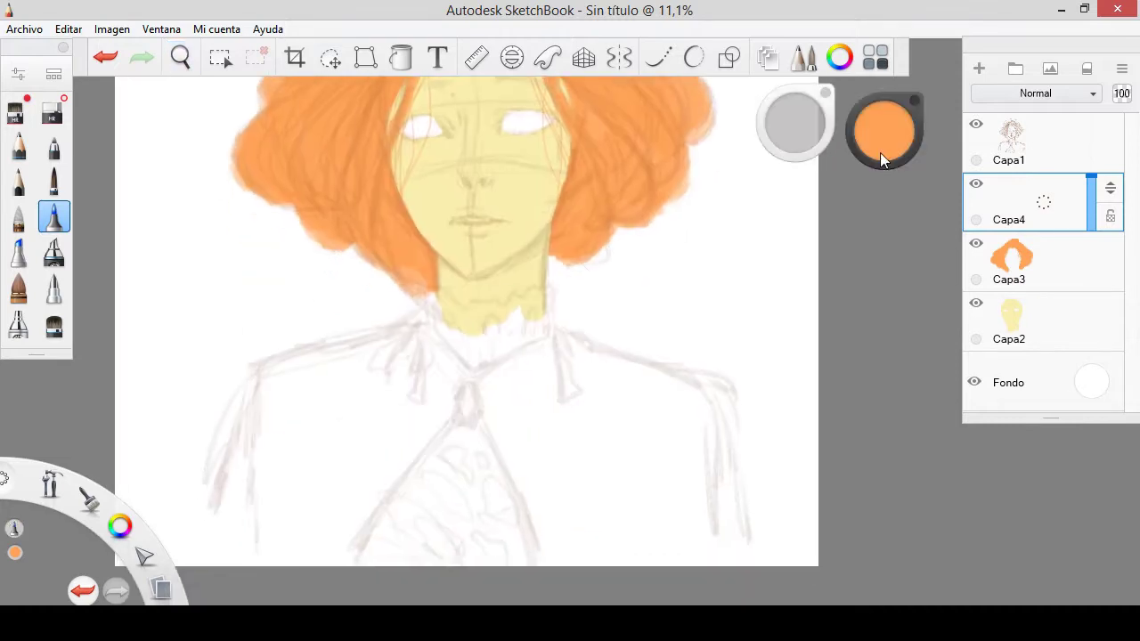
# - Save the drawing as yt.tif in Imágenes > TIFF and pick light cyan
pyautogui.hotkey('ctrl', 's')
pyautogui.click(26, 274)
pyautogui.click(64, 246)
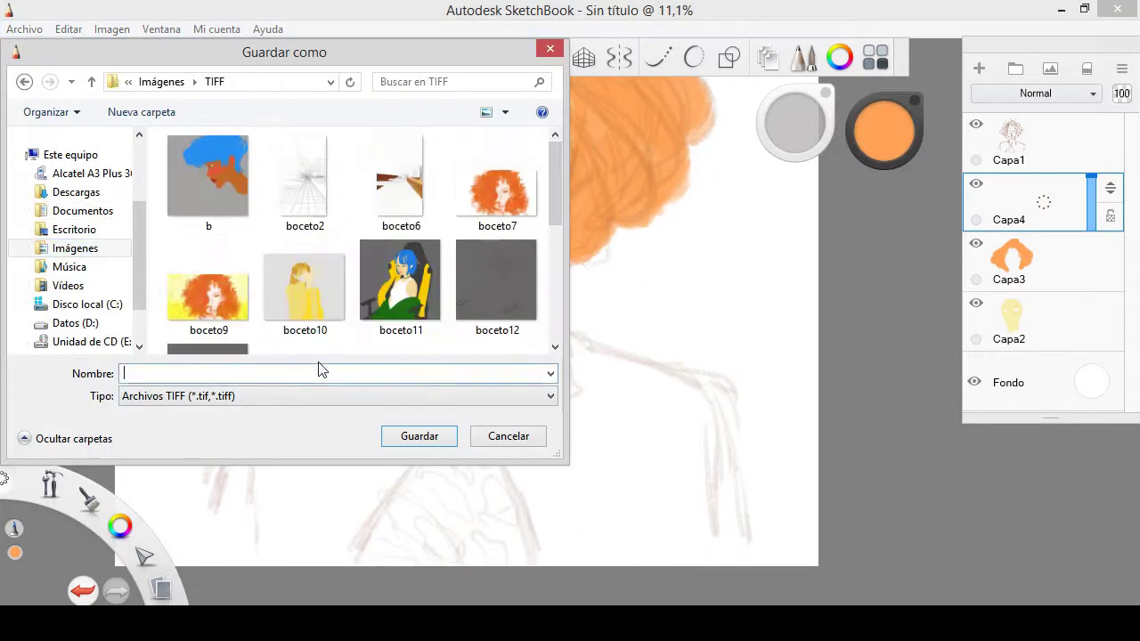
pyautogui.press('Return')
pyautogui.moveTo(881, 134); pyautogui.dragTo(880, 116)
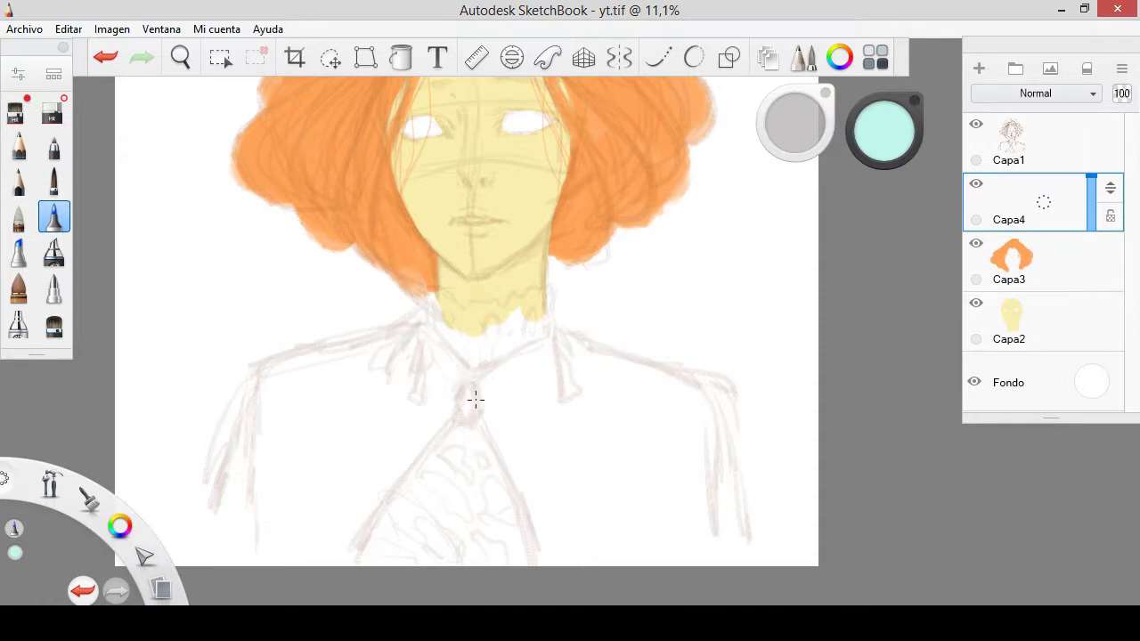
# - Paint near-white cyan on the neck collar, then switch to the eraser
pyautogui.moveTo(878, 146); pyautogui.dragTo(878, 125)
pyautogui.click(17, 252)
pyautogui.moveTo(485, 307); pyautogui.dragTo(488, 339)
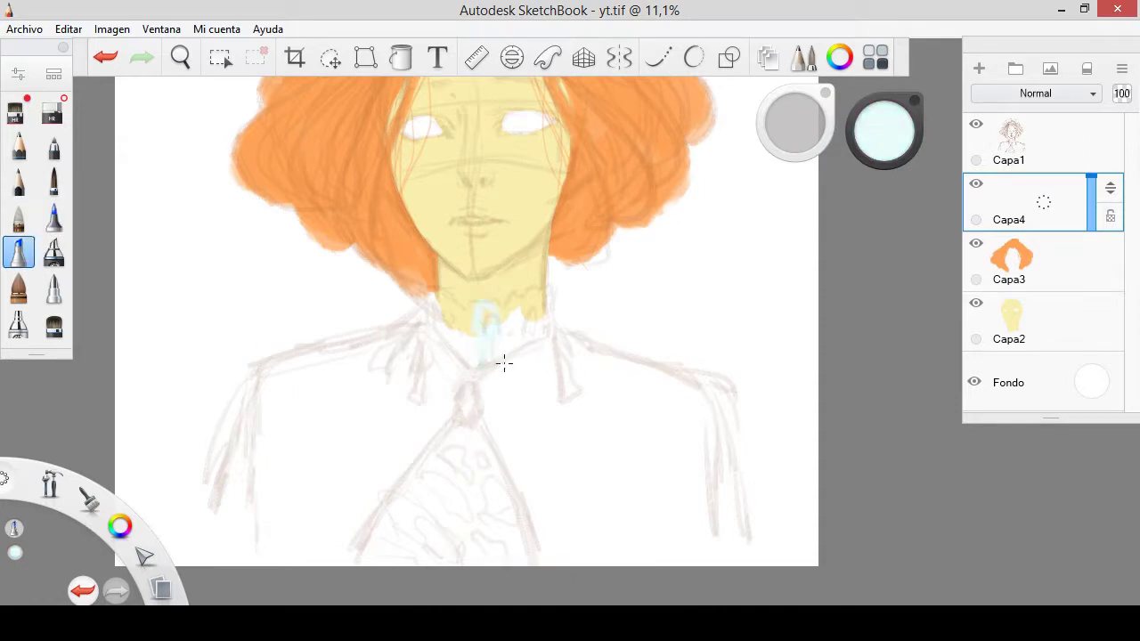
pyautogui.scroll(2, 504, 362)
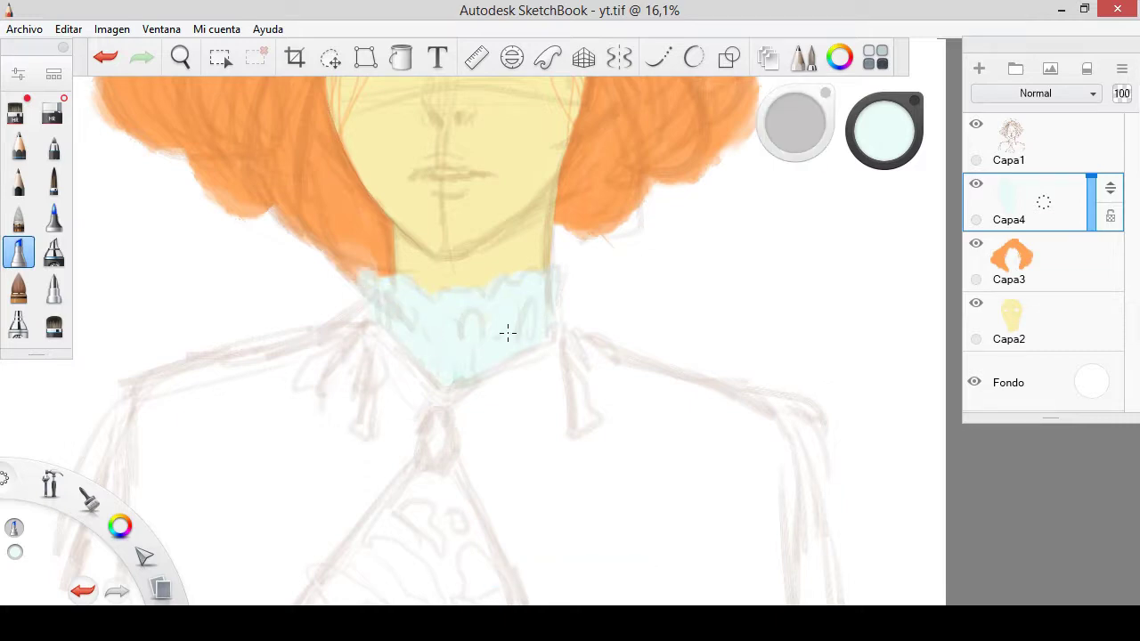
pyautogui.scroll(-5, 507, 332)
pyautogui.press('e')
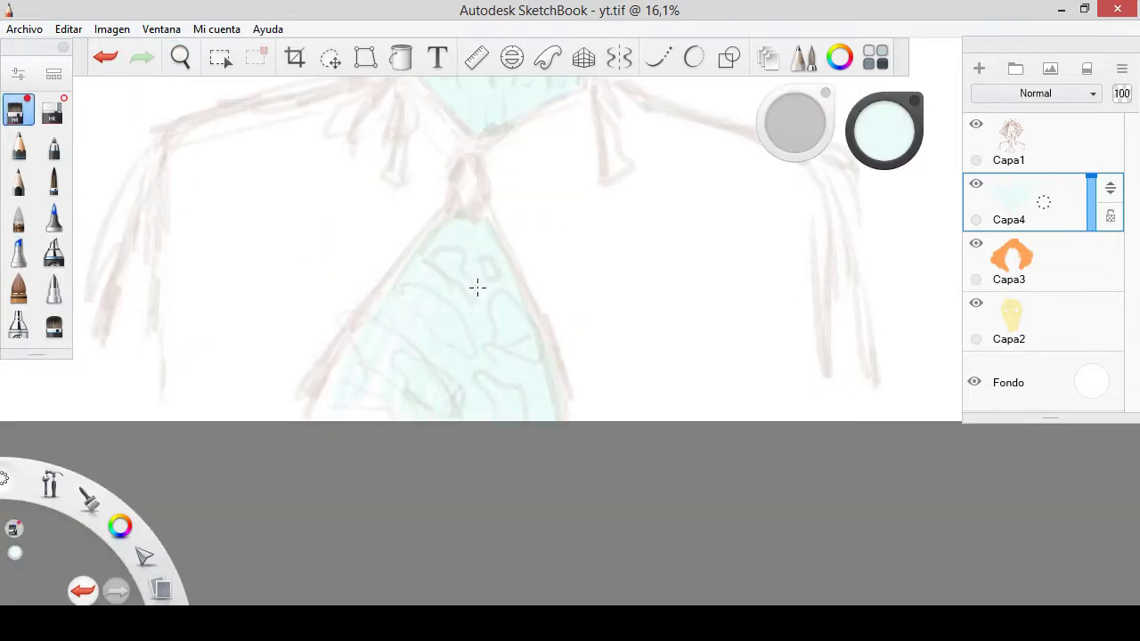
# - Move Capa4 below Capa2 and paint light blue around the top of the hair
pyautogui.scroll(3, 418, 299)
pyautogui.scroll(3, 529, 279)
pyautogui.scroll(3, 946, 257)
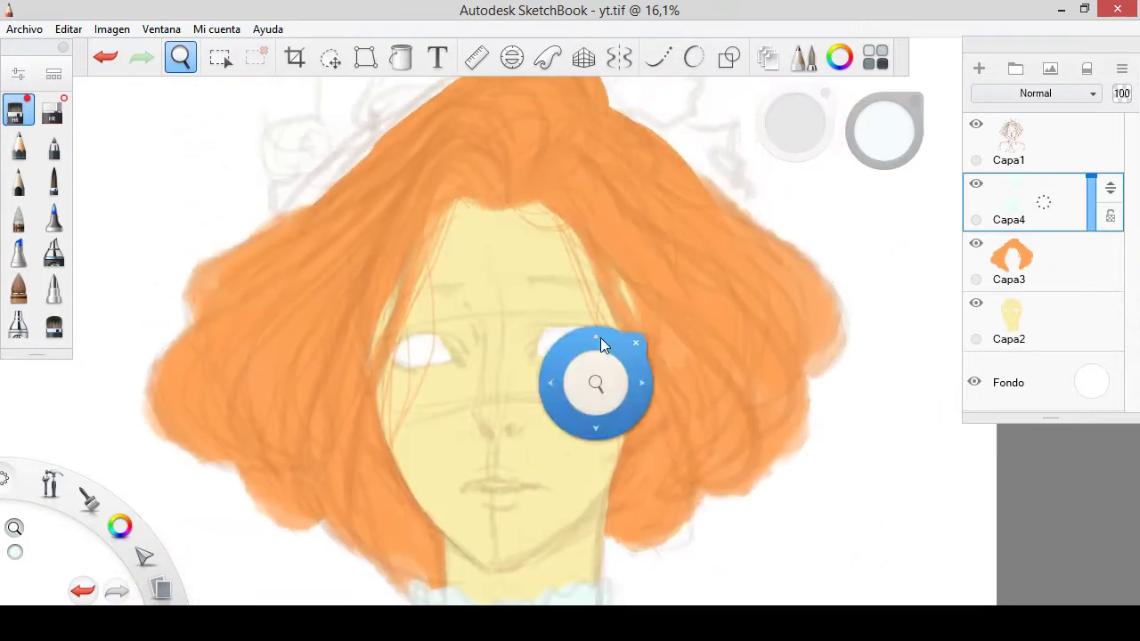
pyautogui.scroll(3, 593, 381)
pyautogui.moveTo(425, 197); pyautogui.dragTo(357, 239)
pyautogui.moveTo(1024, 218); pyautogui.dragTo(1089, 308)
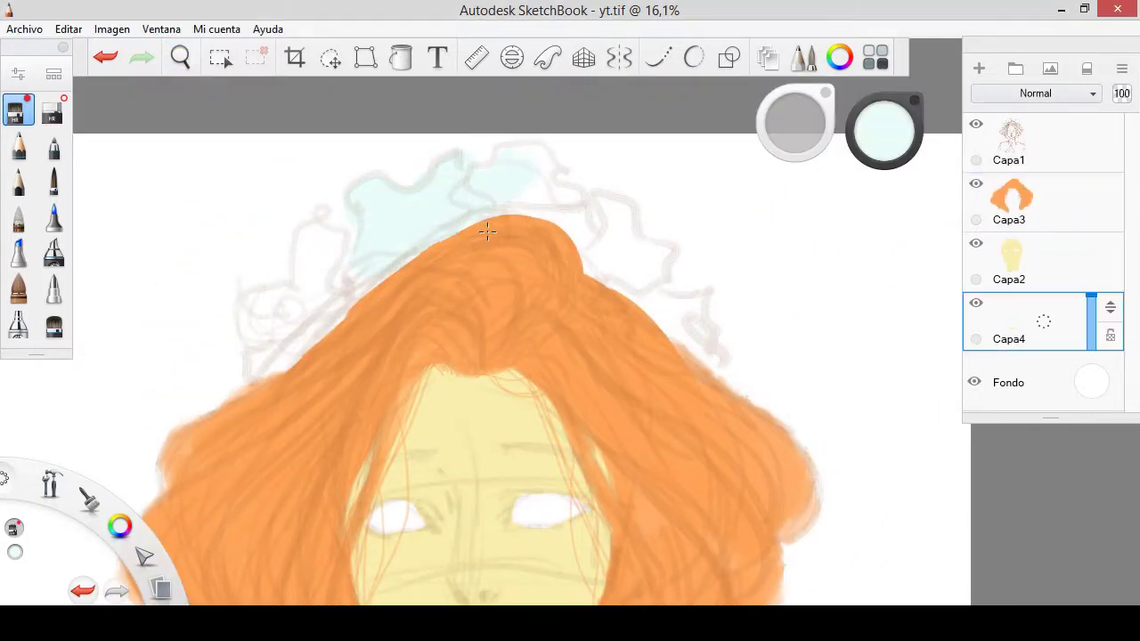
pyautogui.moveTo(516, 178); pyautogui.dragTo(614, 258)
pyautogui.moveTo(487, 231)
pyautogui.mouseDown()
pyautogui.moveTo(397, 237)
pyautogui.moveTo(625, 278)
pyautogui.mouseUp()
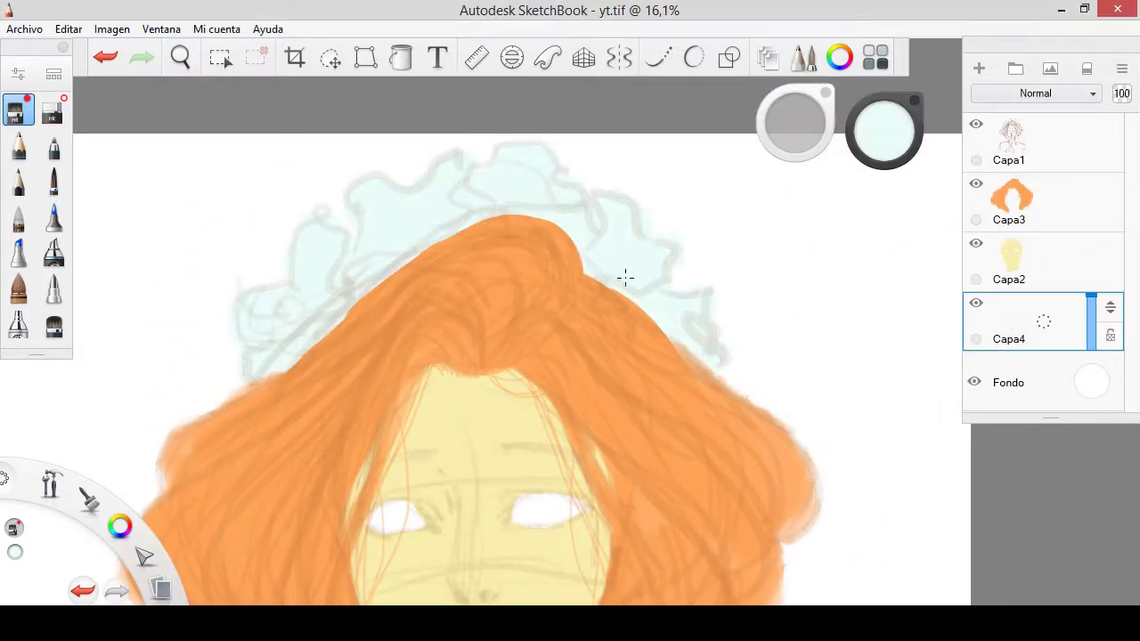
# - Move Capa4 back above Capa2, add Capa5, remove stray cyan dabs, and save
pyautogui.scroll(-5, 559, 325)
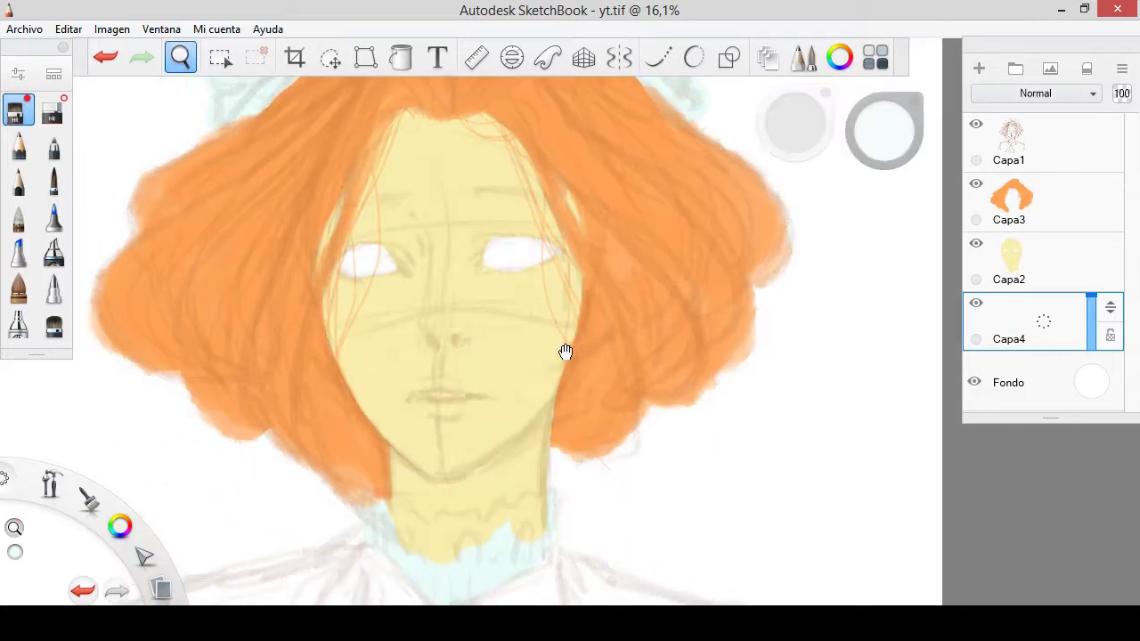
pyautogui.moveTo(1037, 324); pyautogui.dragTo(1106, 247)
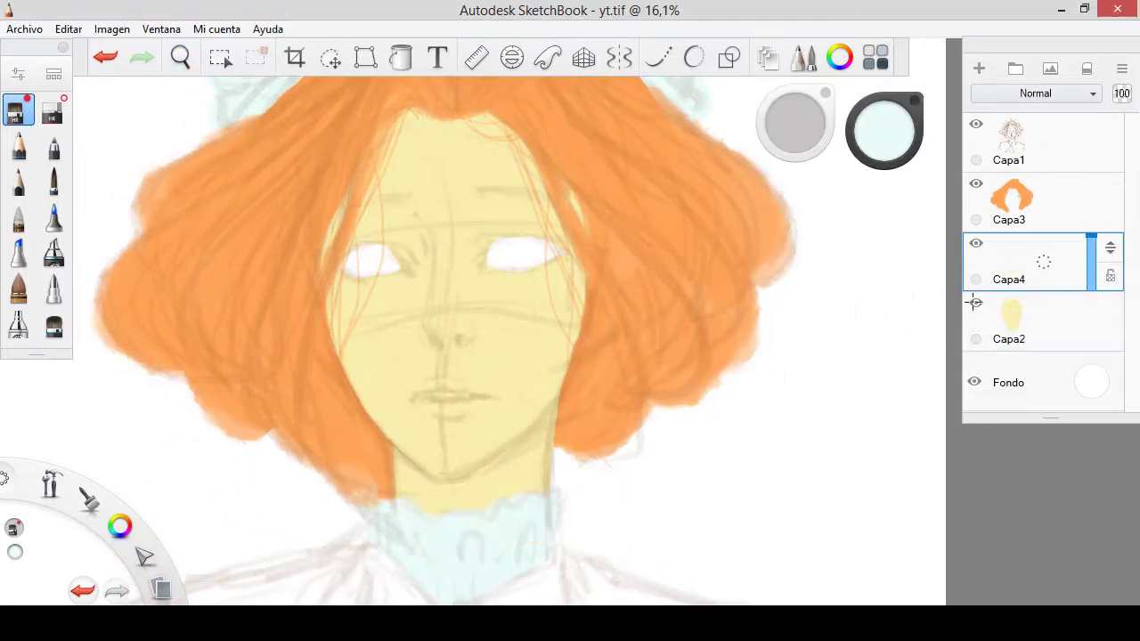
pyautogui.click(978, 69)
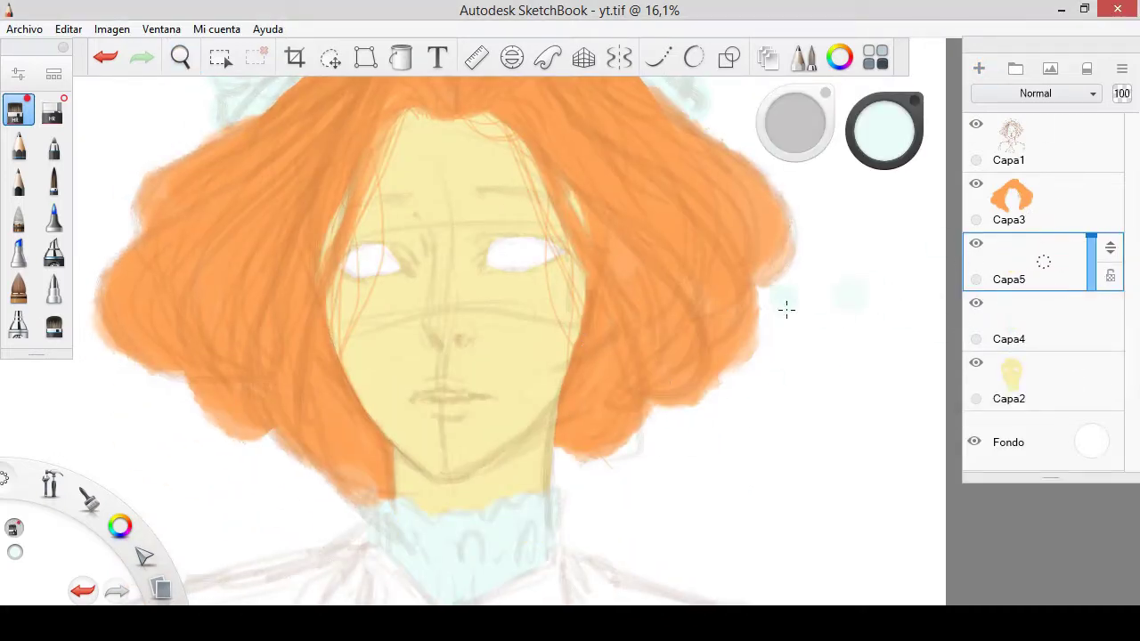
pyautogui.hotkey('ctrl', 'z')
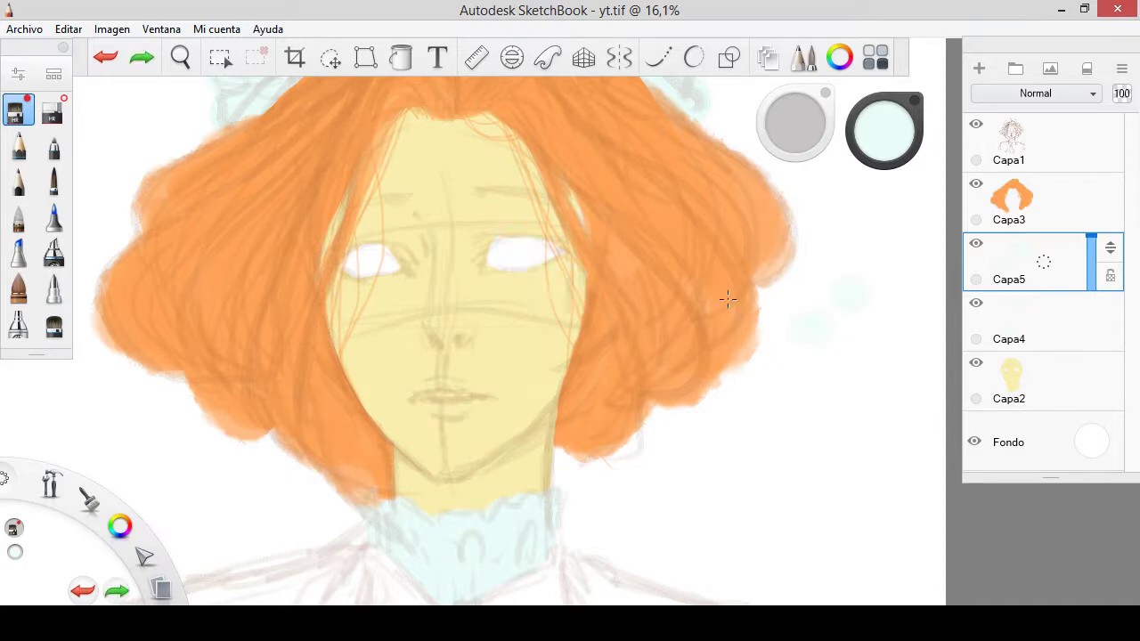
pyautogui.hotkey('ctrl', 'z')
pyautogui.hotkey('ctrl', 's')
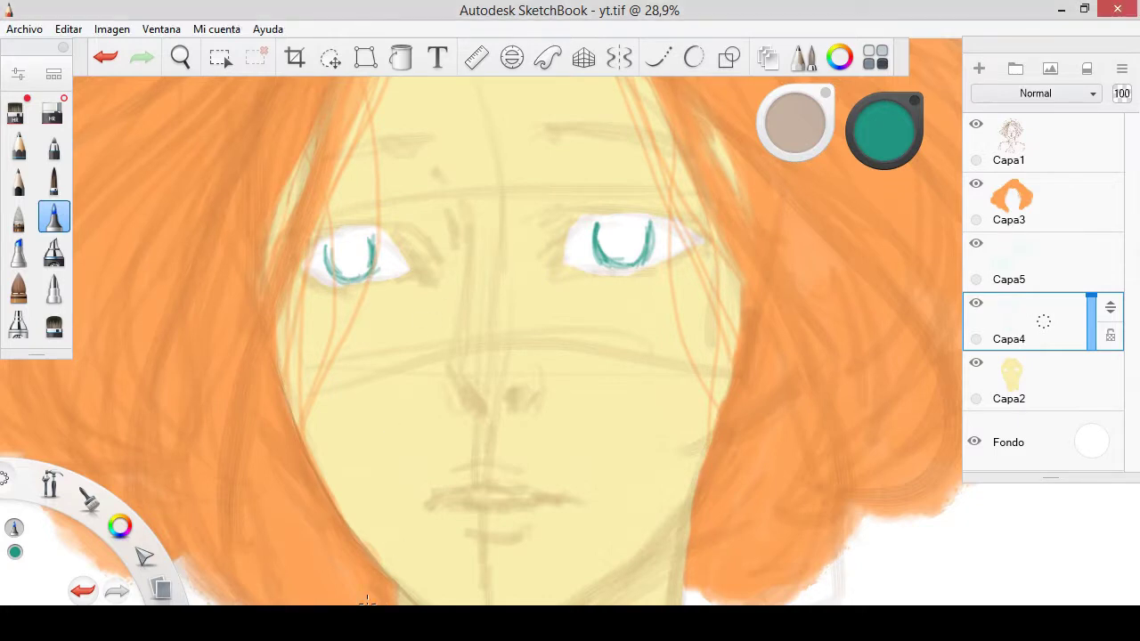
# - Outline and fill both irises in solid teal
pyautogui.moveTo(325, 247); pyautogui.dragTo(374, 237)
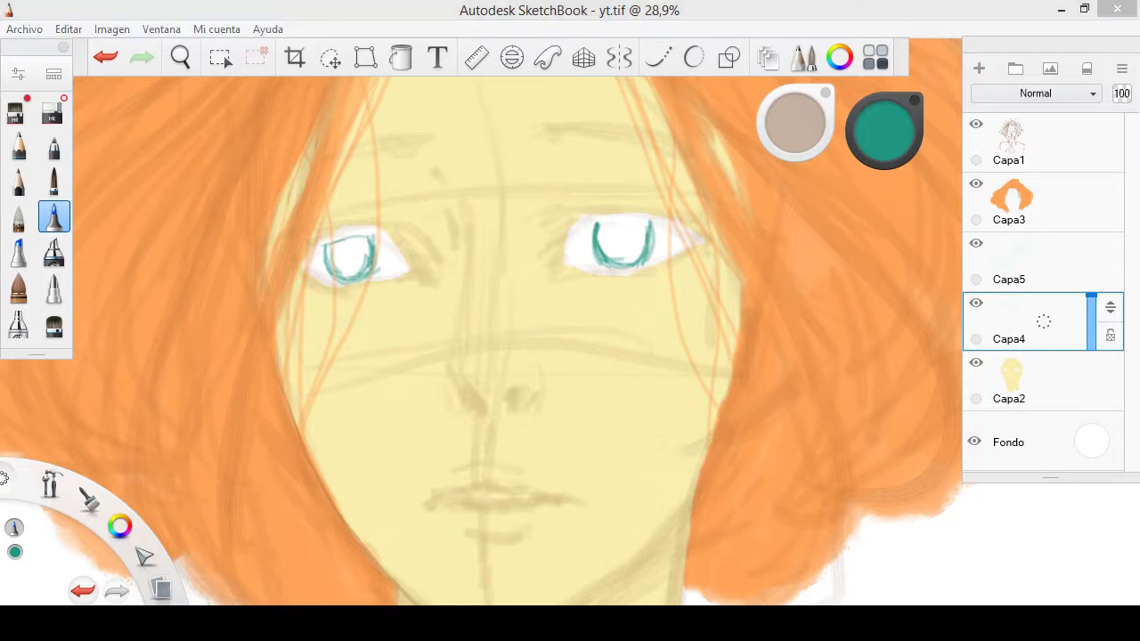
pyautogui.moveTo(595, 227); pyautogui.dragTo(651, 222)
pyautogui.click(18, 252)
pyautogui.moveTo(326, 249); pyautogui.dragTo(365, 267)
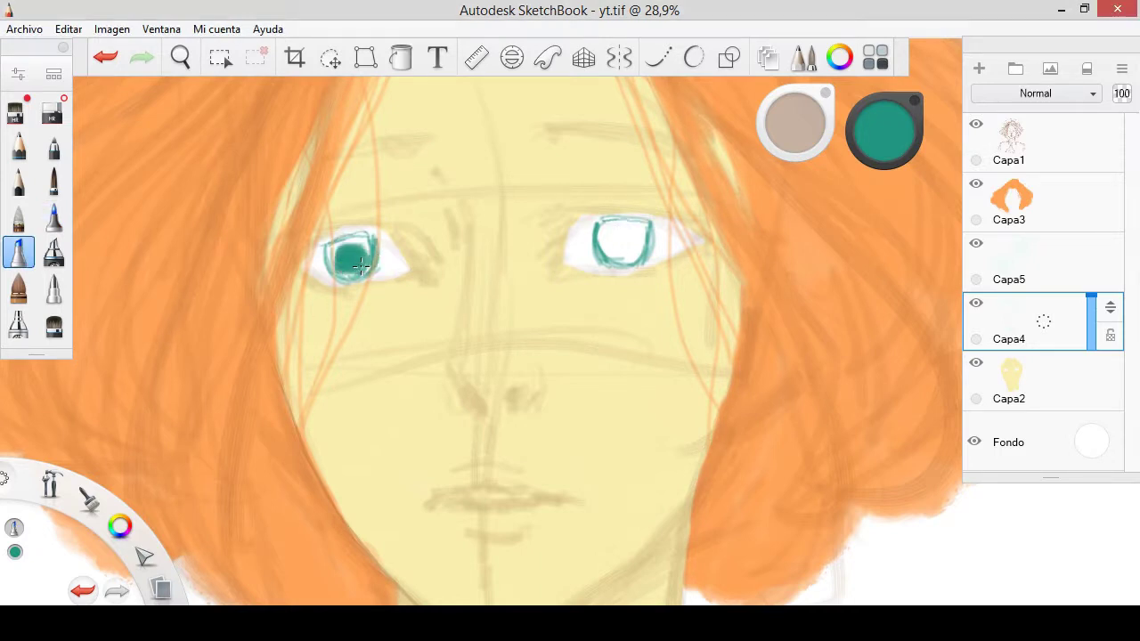
pyautogui.moveTo(601, 233); pyautogui.dragTo(646, 243)
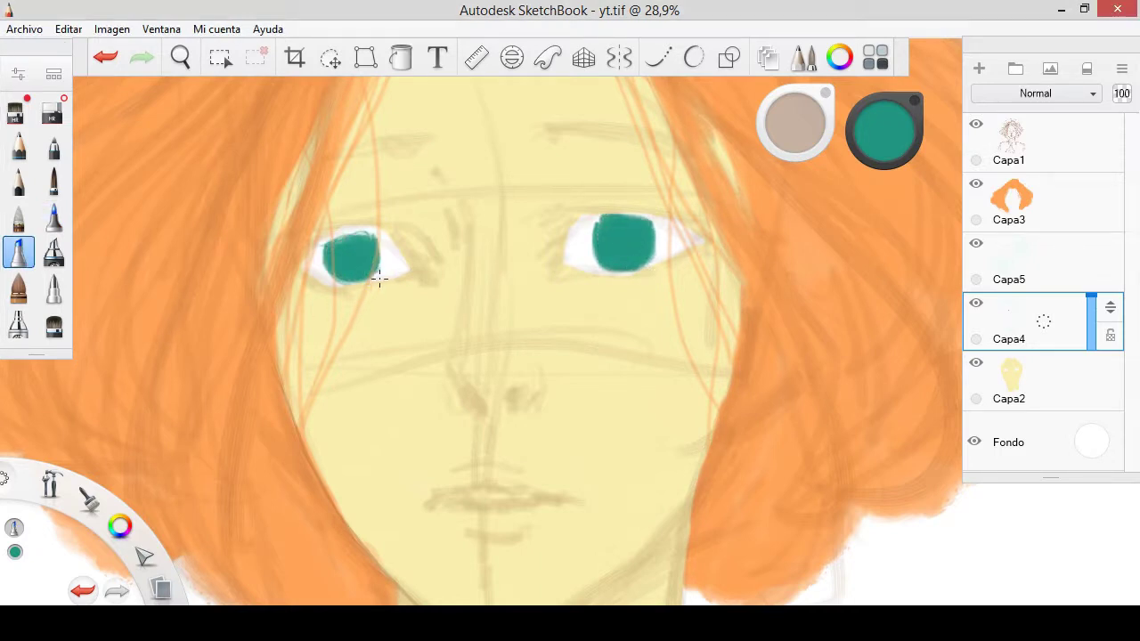
pyautogui.scroll(-3, 576, 338)
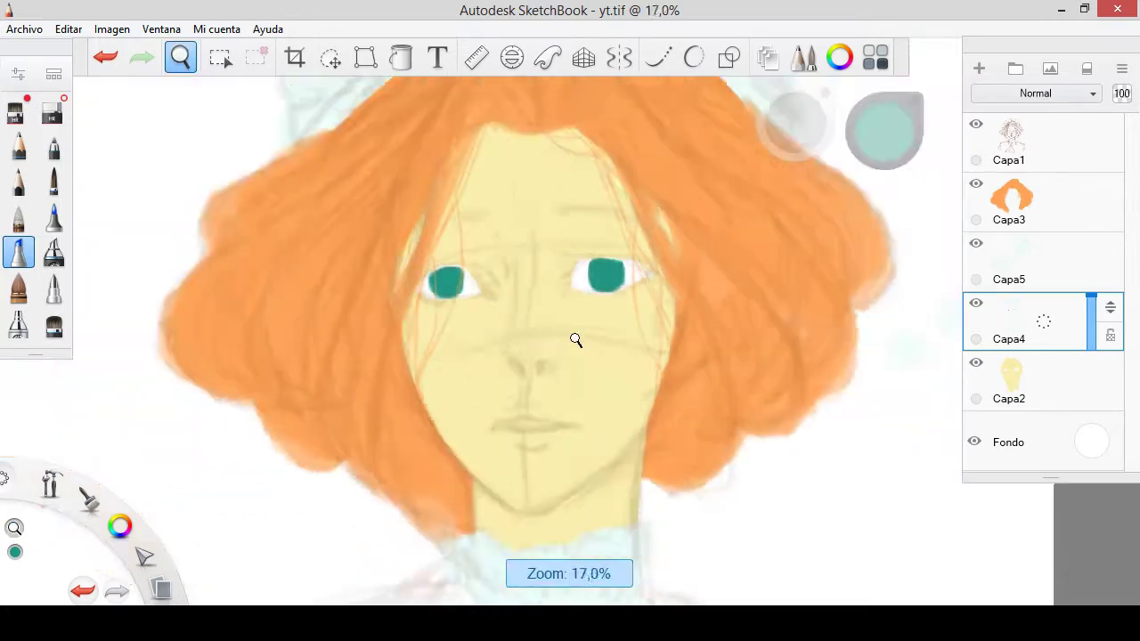
pyautogui.hotkey('ctrl', 'z')
pyautogui.scroll(5, 575, 338)
# - Touch up the left iris and make Capa5 the active layer
pyautogui.click(53, 109)
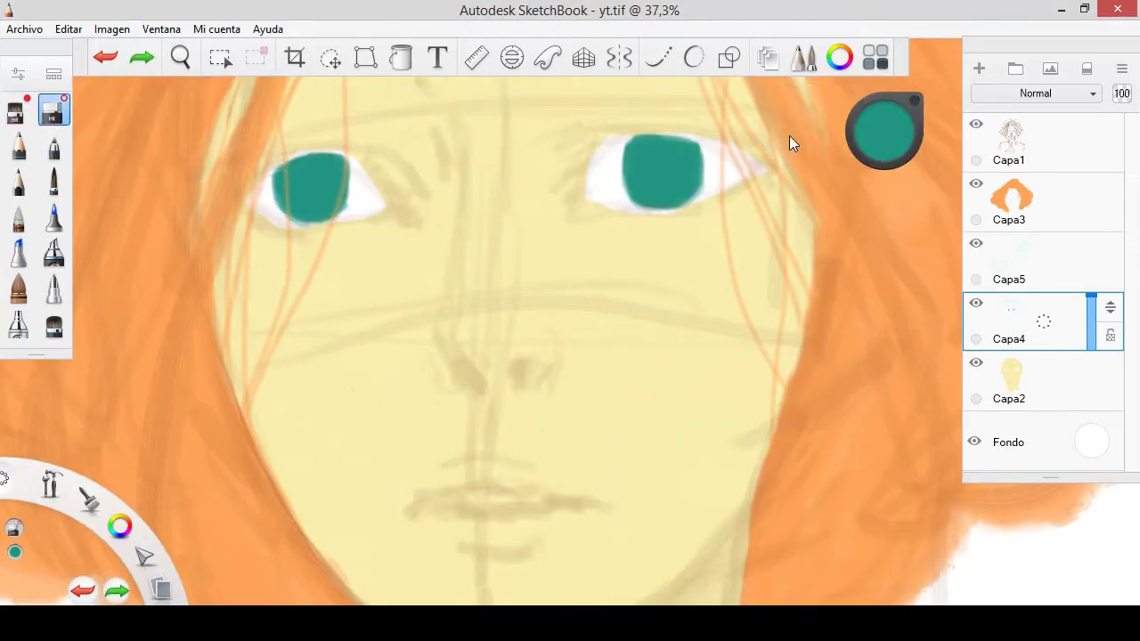
pyautogui.moveTo(793, 117); pyautogui.dragTo(793, 154)
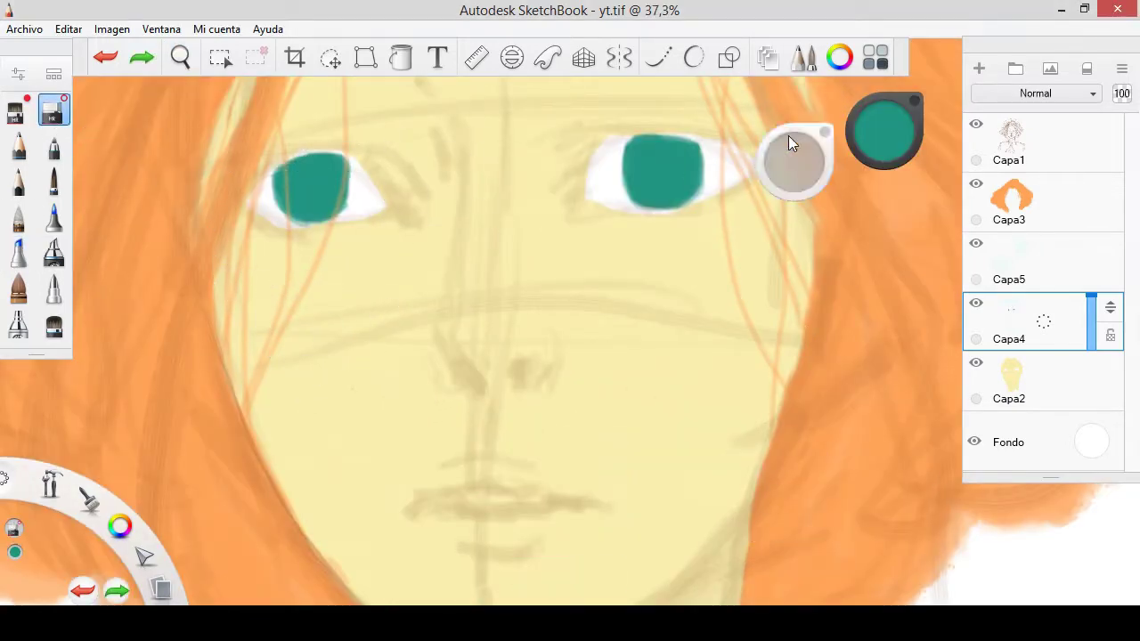
pyautogui.moveTo(347, 178)
pyautogui.mouseDown()
pyautogui.moveTo(285, 200)
pyautogui.moveTo(330, 191)
pyautogui.moveTo(341, 203)
pyautogui.mouseUp()
pyautogui.click(18, 252)
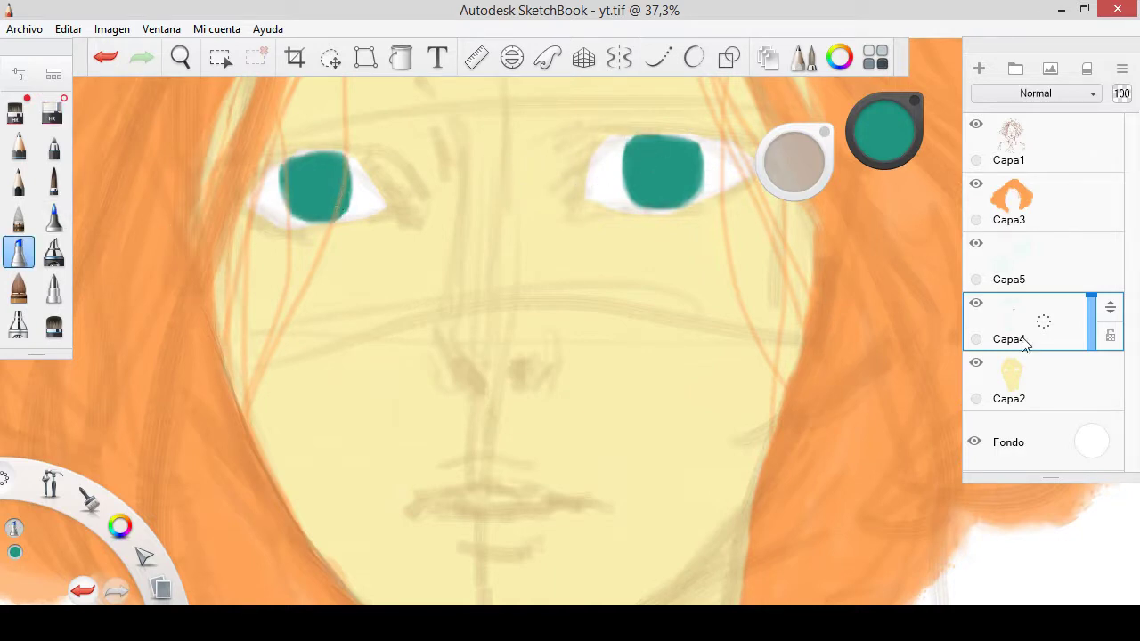
pyautogui.click(1037, 276)
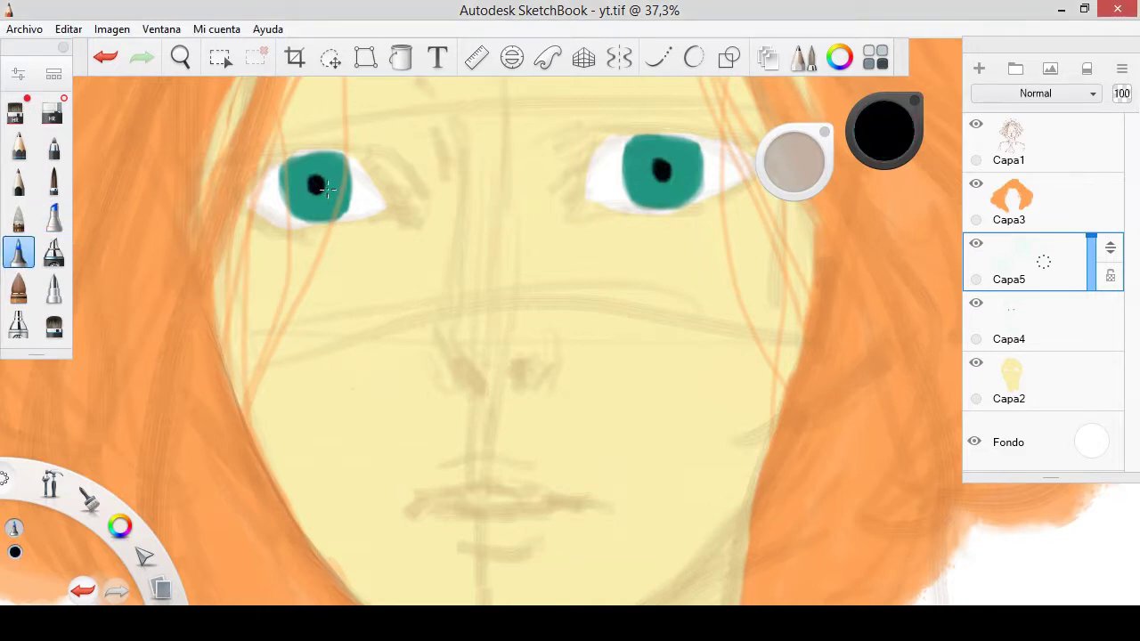
# - Fill the right pupil black and draw lower lid lines under the eyes
pyautogui.hotkey('ctrl', 'z')
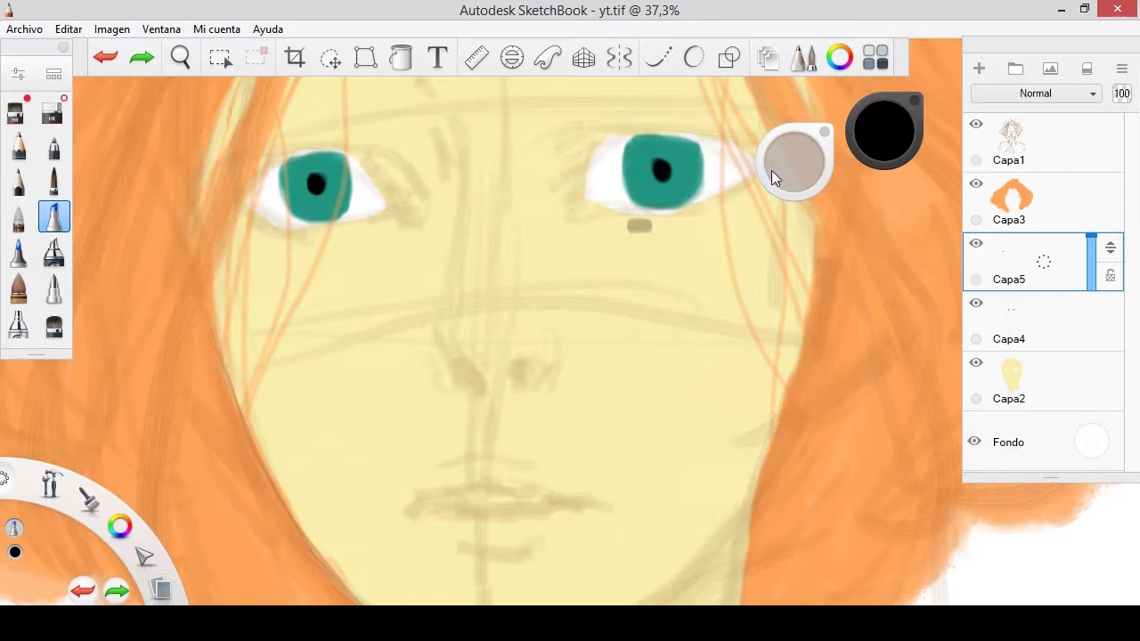
pyautogui.click(579, 173)
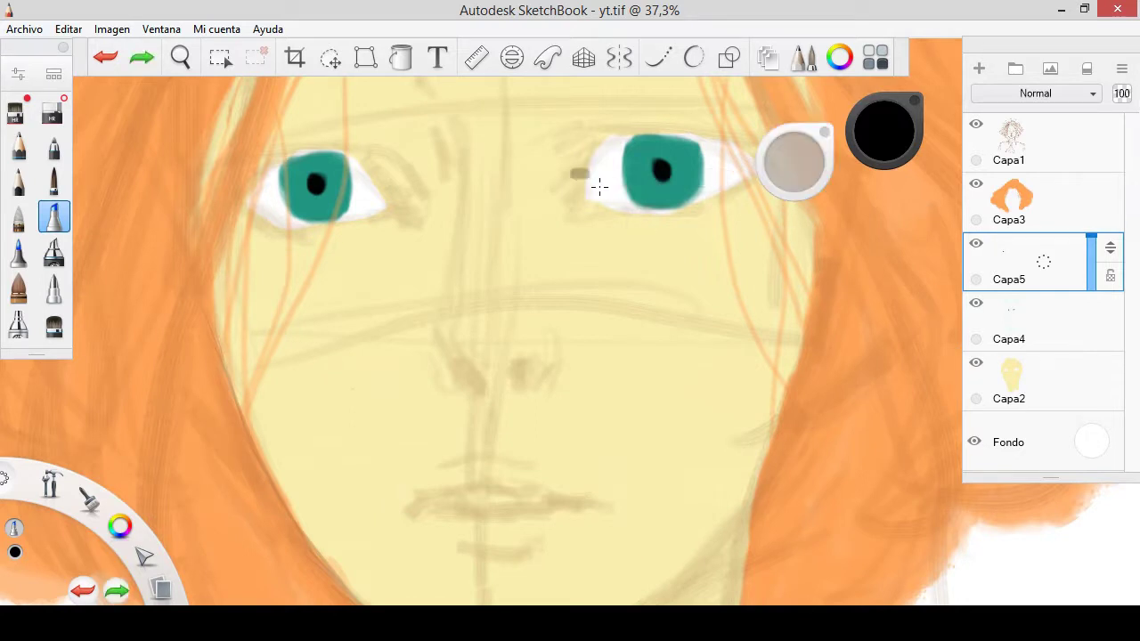
pyautogui.click(662, 170)
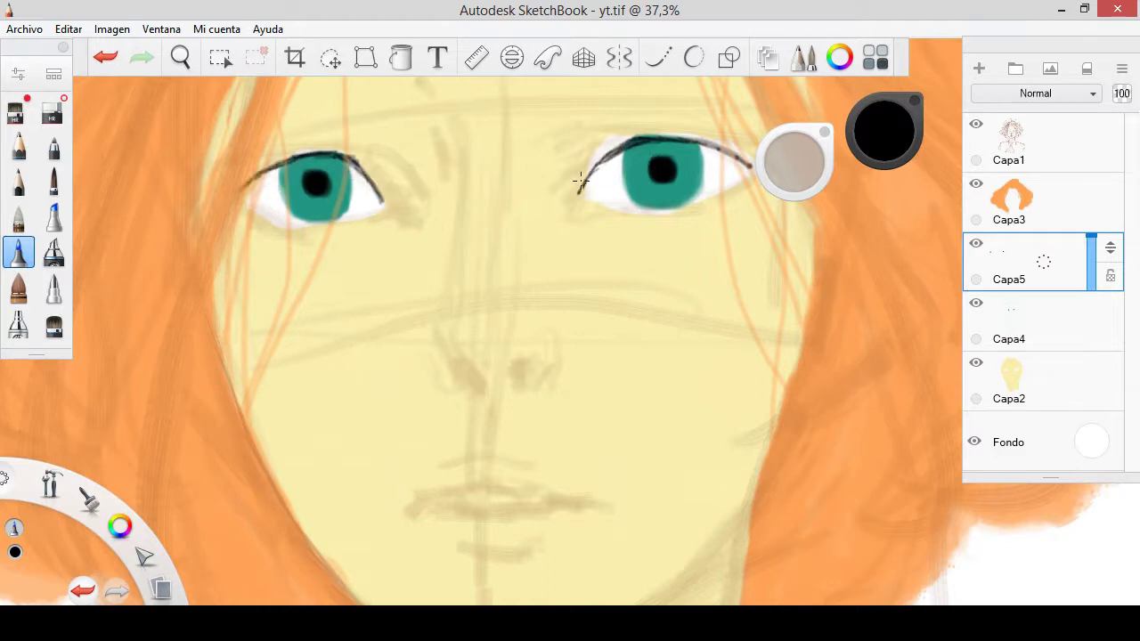
pyautogui.moveTo(254, 219); pyautogui.dragTo(384, 212)
pyautogui.moveTo(575, 212); pyautogui.dragTo(698, 203)
pyautogui.moveTo(602, 267); pyautogui.dragTo(631, 278)
pyautogui.hotkey('ctrl', 'z')
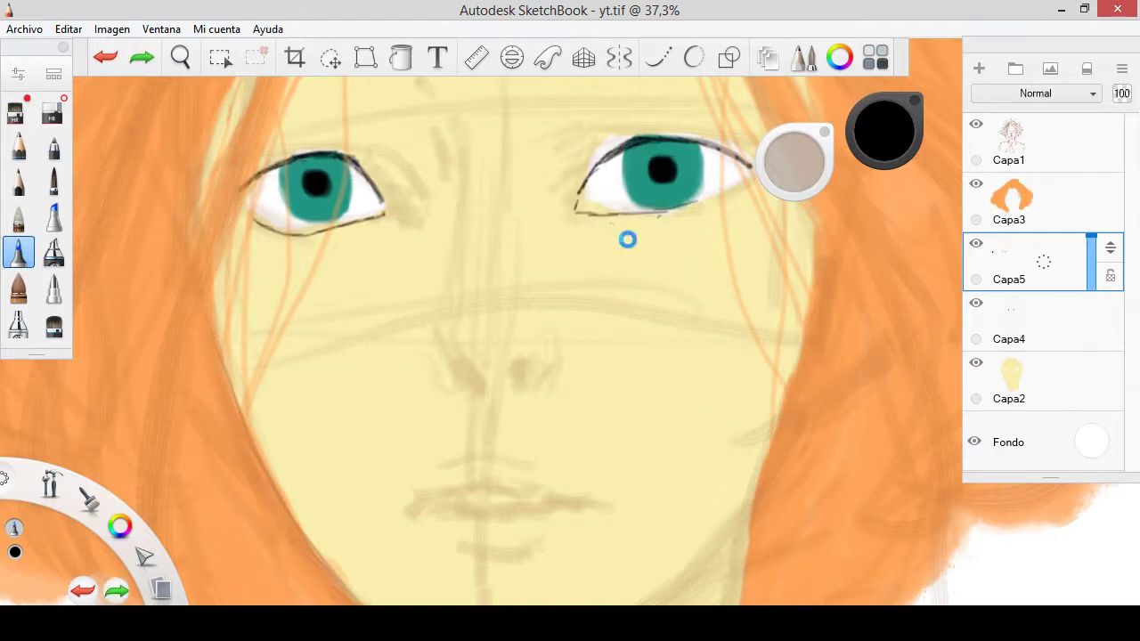
# - Trace both lower lids to their outer corners and remove the stray blob near the nose
pyautogui.moveTo(701, 210); pyautogui.dragTo(750, 174)
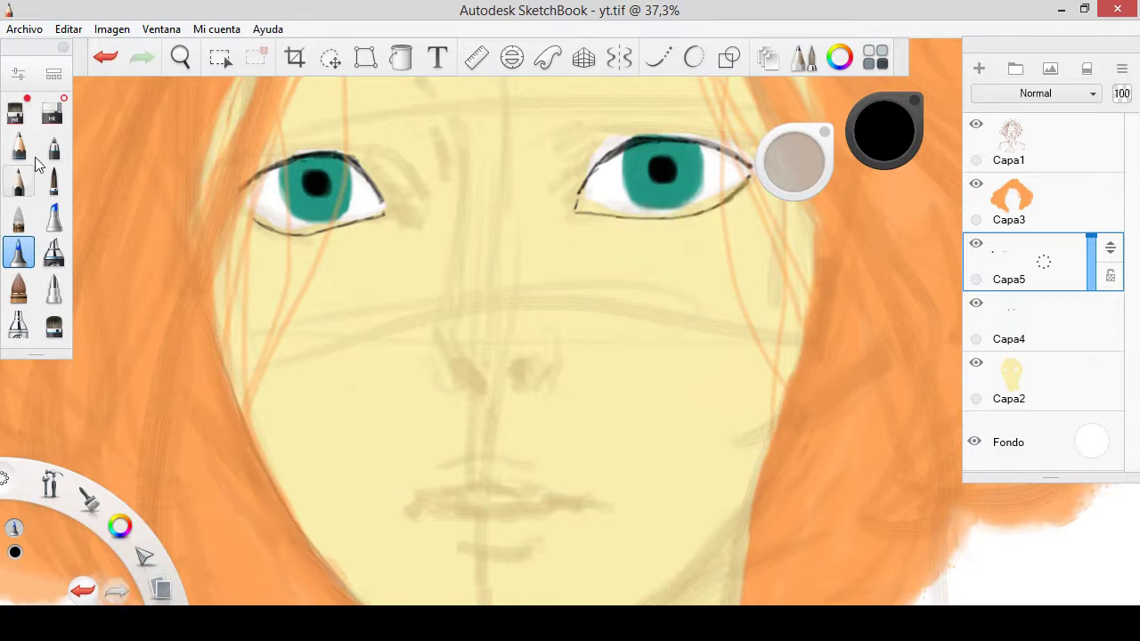
pyautogui.click(54, 111)
pyautogui.click(18, 252)
pyautogui.moveTo(299, 229); pyautogui.dragTo(384, 198)
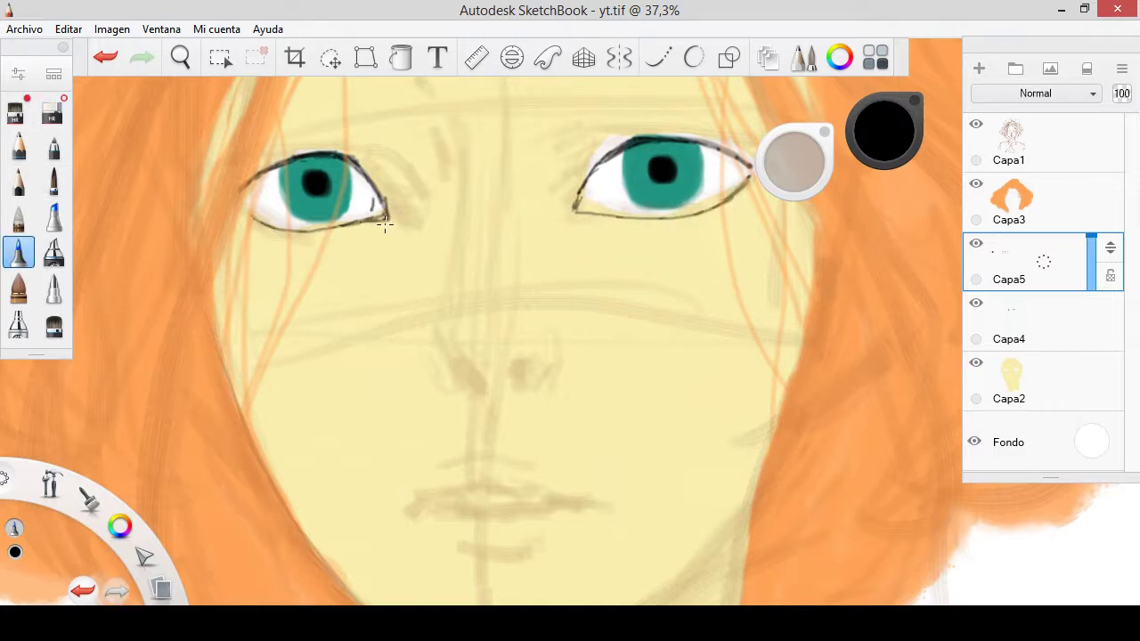
pyautogui.moveTo(600, 217)
pyautogui.mouseDown()
pyautogui.moveTo(742, 204)
pyautogui.moveTo(741, 162)
pyautogui.mouseUp()
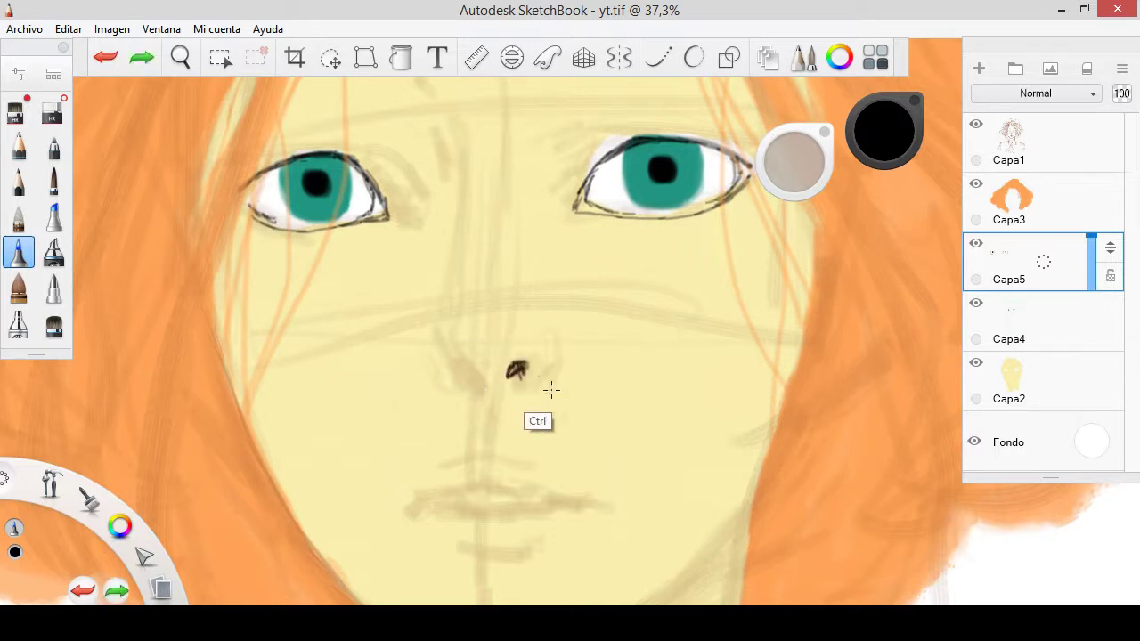
pyautogui.hotkey('ctrl', 'z')
pyautogui.click(54, 111)
# - On Capa1, sketch the mouth line, upper lip line and chin line with the pen
pyautogui.click(1012, 152)
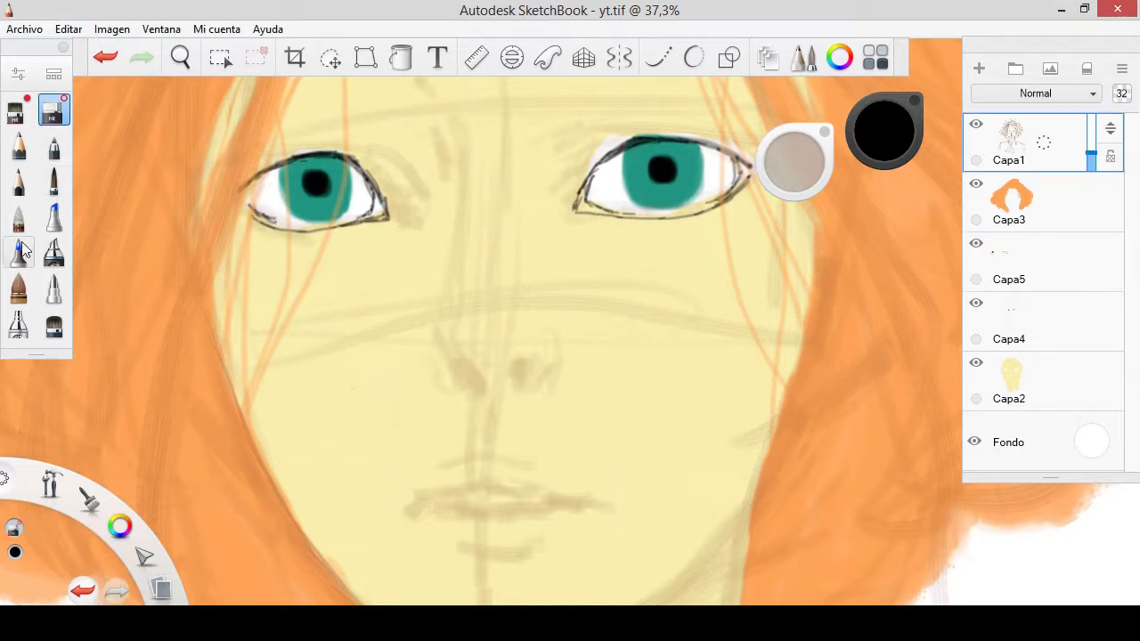
pyautogui.press('e')
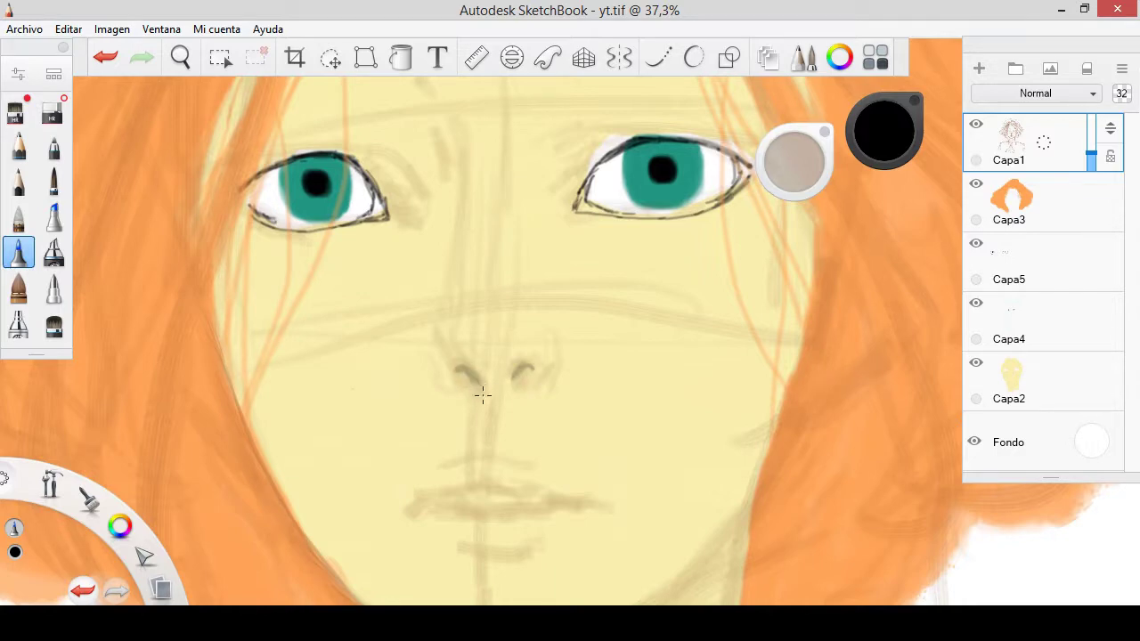
pyautogui.moveTo(455, 494)
pyautogui.mouseDown()
pyautogui.moveTo(493, 508)
pyautogui.moveTo(565, 504)
pyautogui.moveTo(483, 508)
pyautogui.moveTo(525, 514)
pyautogui.mouseUp()
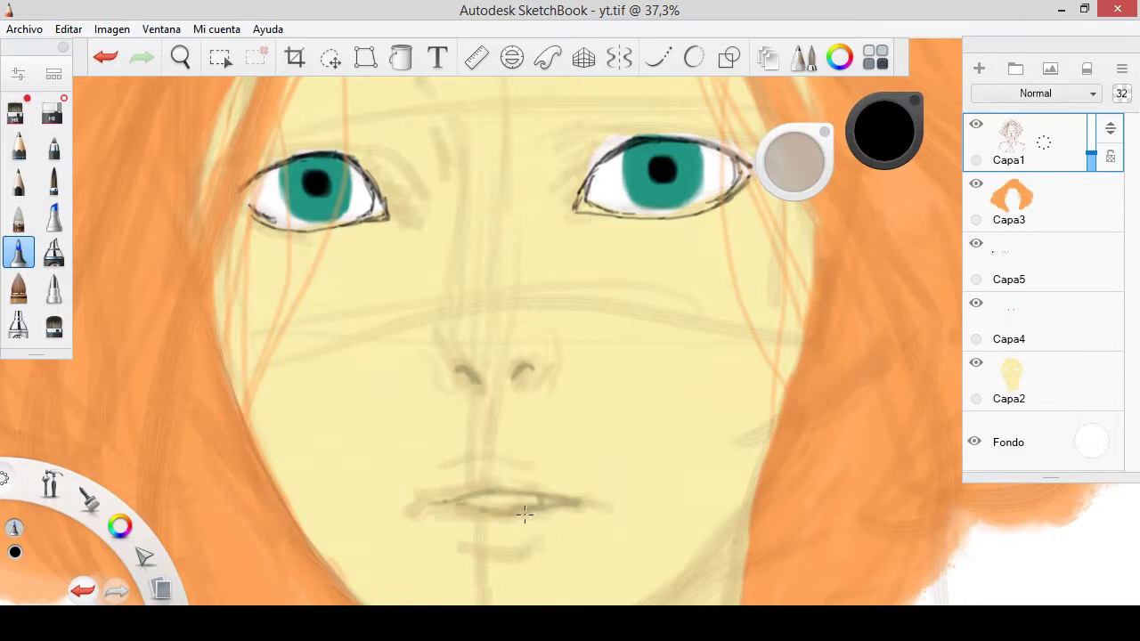
pyautogui.moveTo(456, 463); pyautogui.dragTo(536, 470)
pyautogui.moveTo(476, 558); pyautogui.dragTo(545, 554)
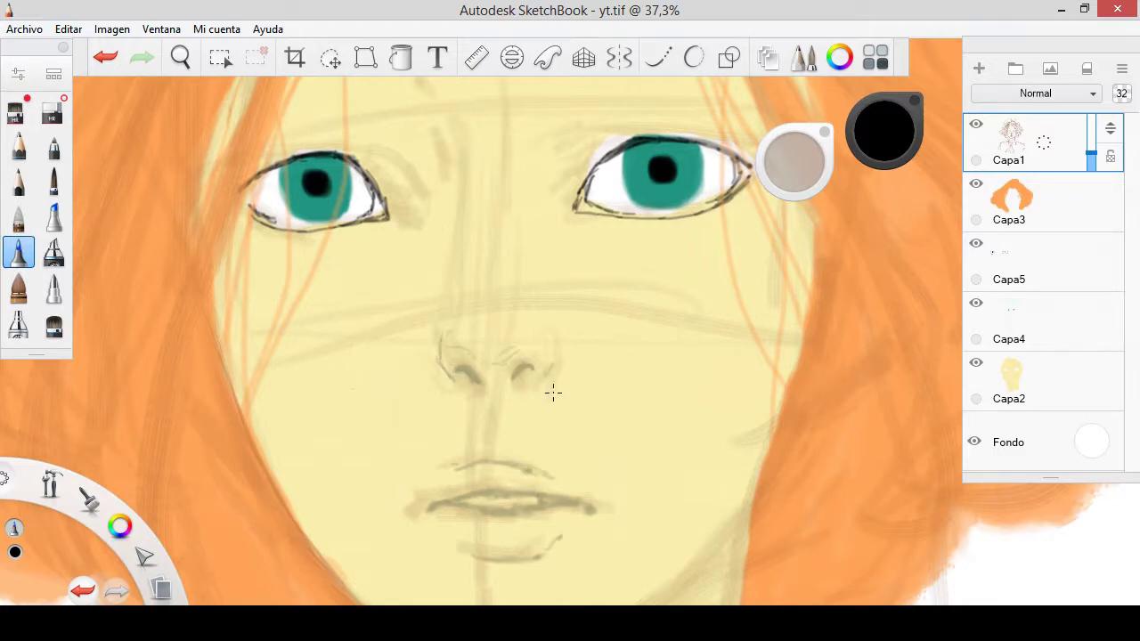
pyautogui.scroll(3, 465, 332)
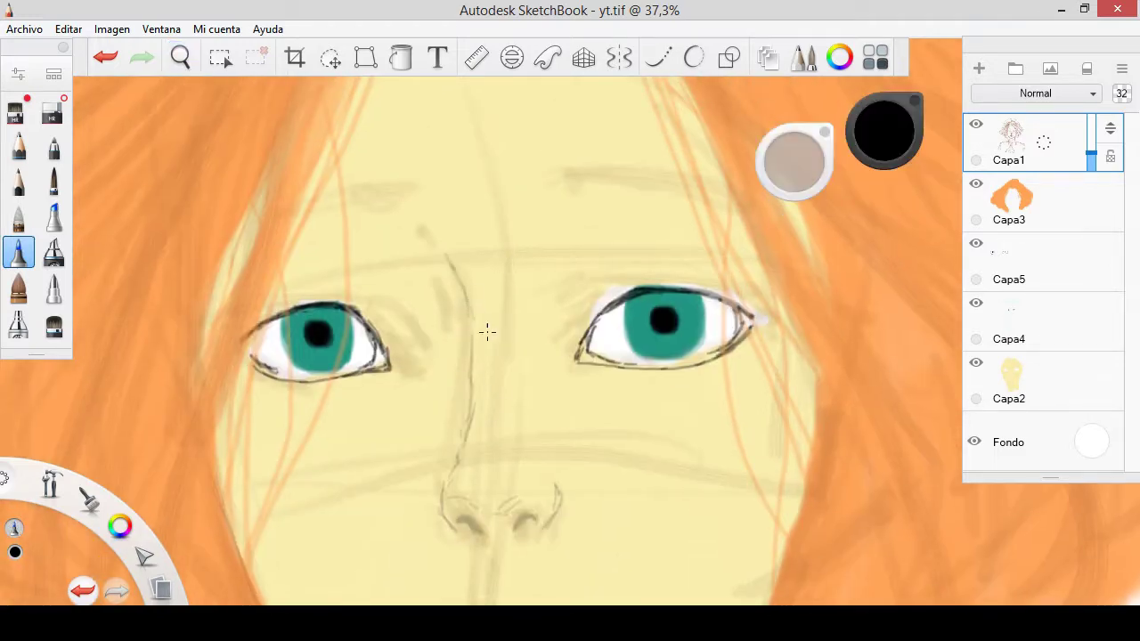
# - Sketch faint creases above both eyes, both eyebrows, and darker jaw and chin lines
pyautogui.moveTo(620, 300); pyautogui.dragTo(741, 272)
pyautogui.moveTo(328, 290); pyautogui.dragTo(394, 318)
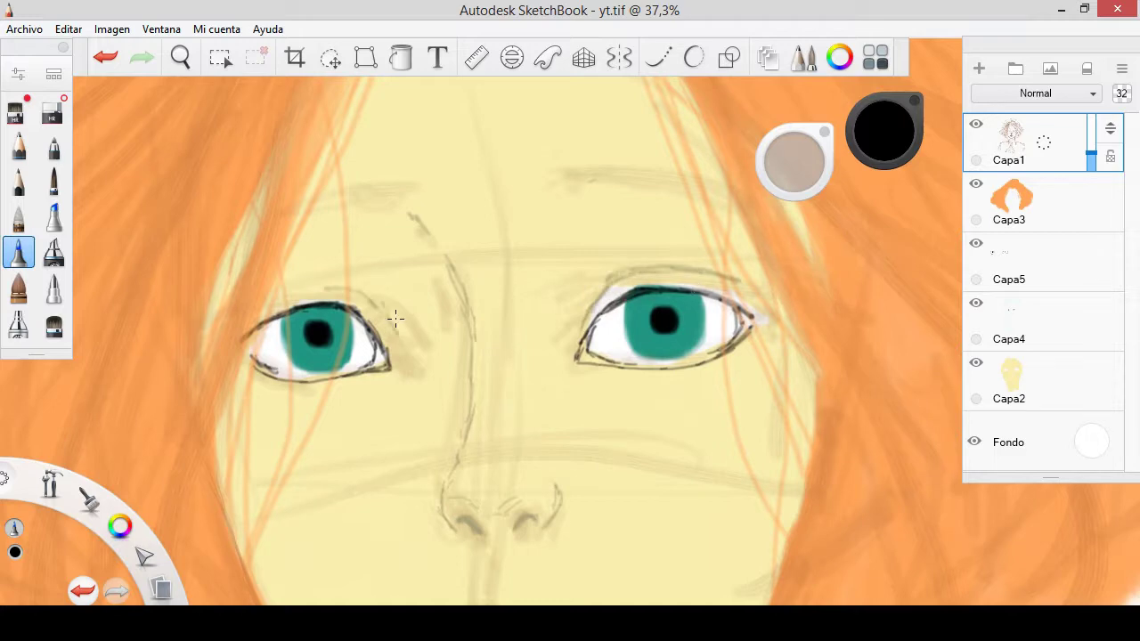
pyautogui.moveTo(283, 294); pyautogui.dragTo(392, 325)
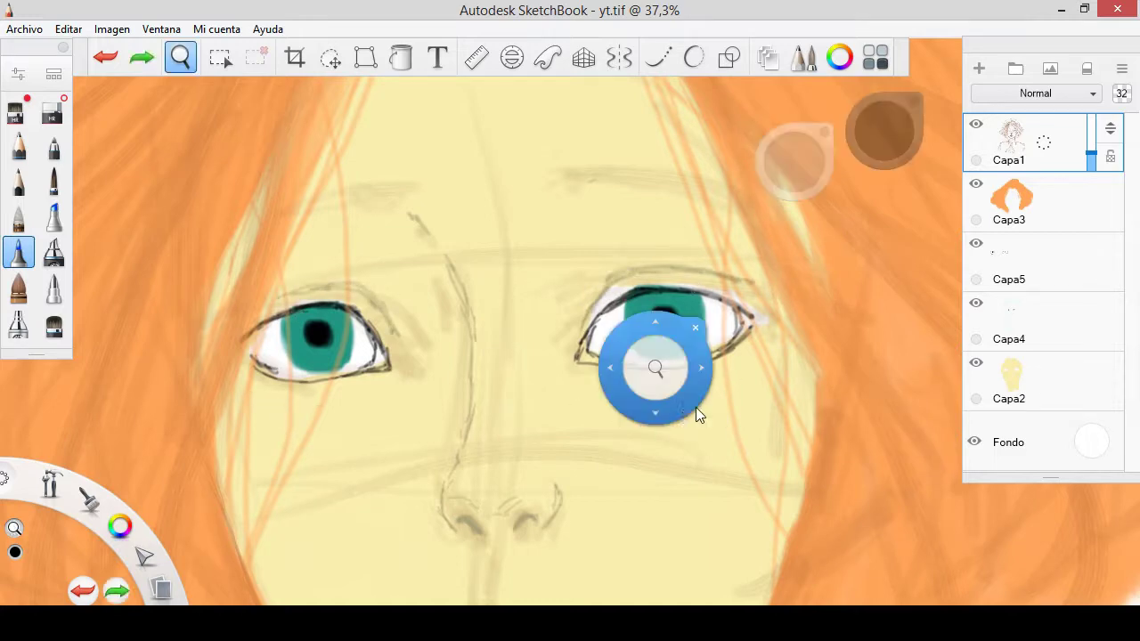
pyautogui.moveTo(656, 364); pyautogui.dragTo(694, 355)
pyautogui.moveTo(352, 198); pyautogui.dragTo(432, 187)
pyautogui.moveTo(570, 189)
pyautogui.mouseDown()
pyautogui.moveTo(628, 176)
pyautogui.moveTo(766, 186)
pyautogui.mouseUp()
pyautogui.scroll(-3, 554, 349)
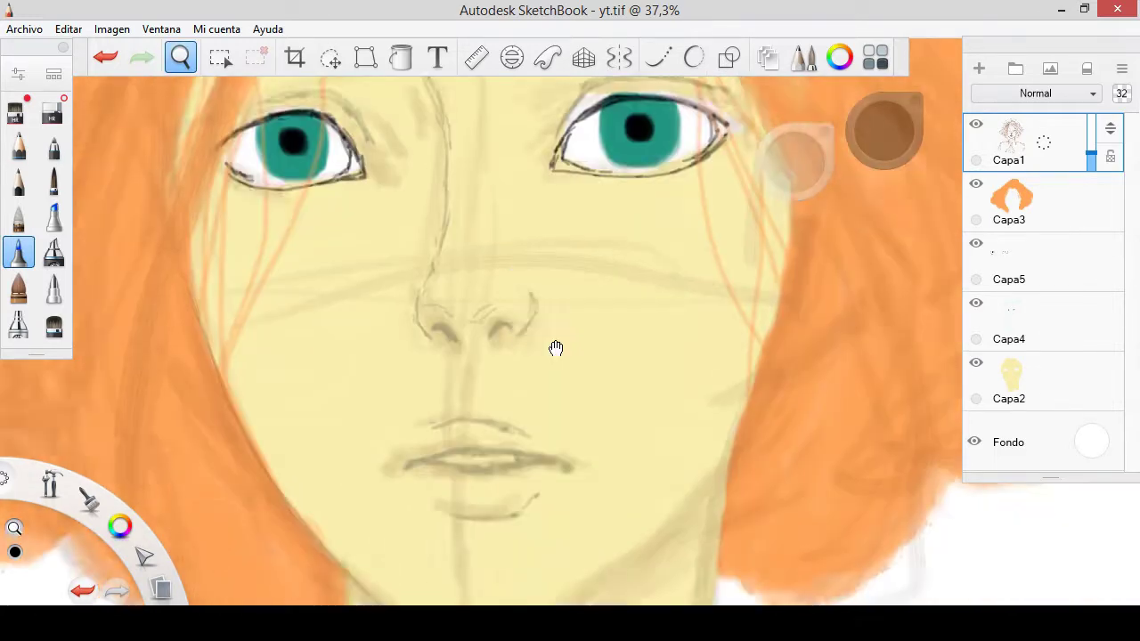
pyautogui.scroll(-3, 674, 394)
pyautogui.moveTo(707, 303)
pyautogui.mouseDown()
pyautogui.moveTo(547, 449)
pyautogui.moveTo(512, 497)
pyautogui.mouseUp()
pyautogui.moveTo(378, 465); pyautogui.dragTo(495, 499)
# - Erase the rough mouth lines and redraw a clean mouth line and lower lip
pyautogui.click(53, 110)
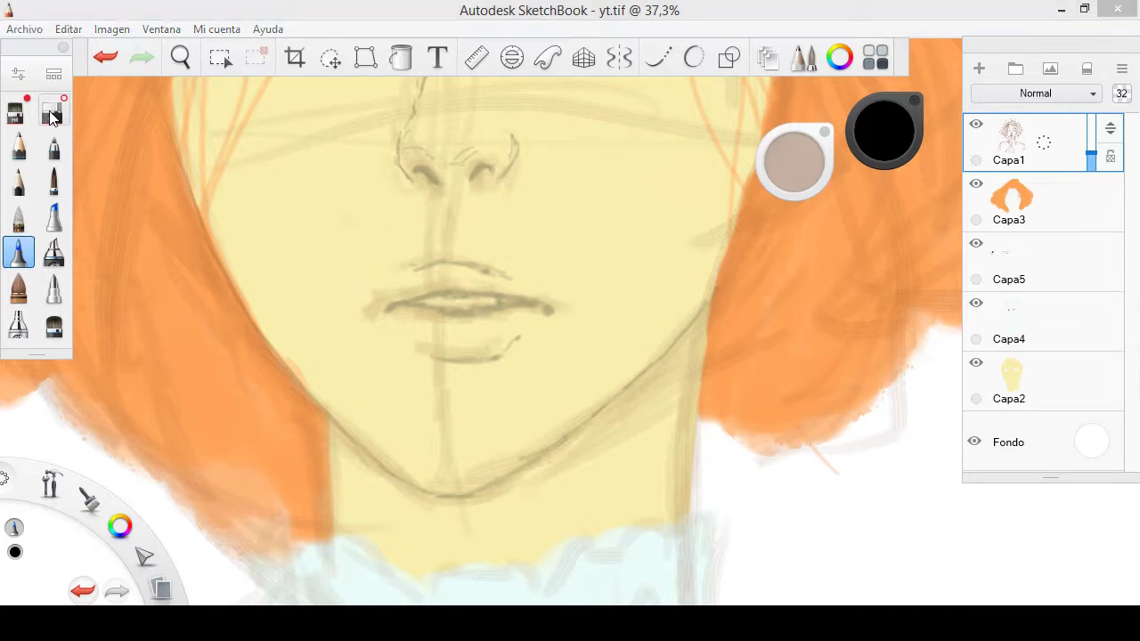
pyautogui.scroll(-3, 578, 320)
pyautogui.scroll(-1, 578, 364)
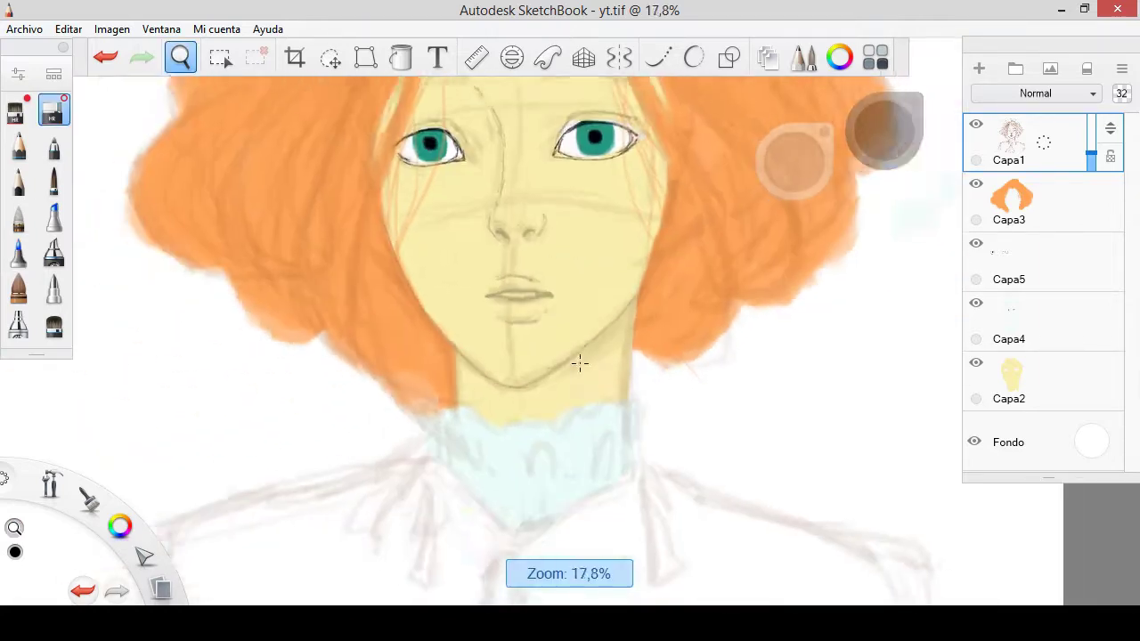
pyautogui.scroll(5, 578, 364)
pyautogui.click(18, 252)
pyautogui.moveTo(355, 238); pyautogui.dragTo(385, 228)
pyautogui.press('e')
pyautogui.moveTo(419, 223)
pyautogui.mouseDown()
pyautogui.moveTo(442, 208)
pyautogui.moveTo(519, 249)
pyautogui.moveTo(542, 226)
pyautogui.mouseUp()
pyautogui.press('e')
pyautogui.moveTo(435, 233); pyautogui.dragTo(552, 245)
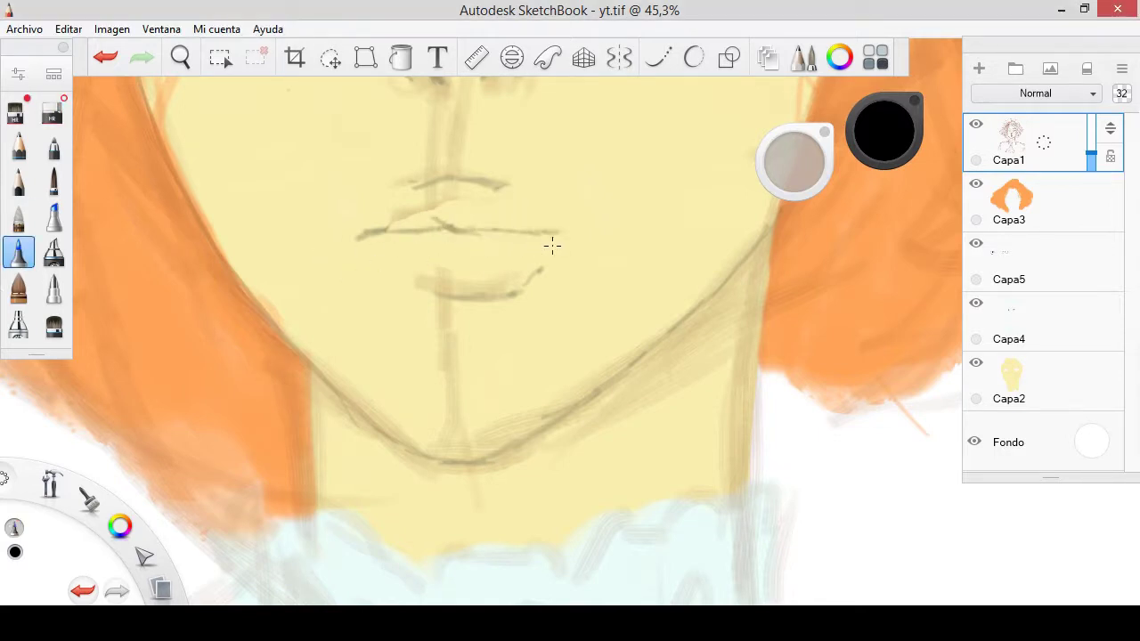
pyautogui.moveTo(426, 189); pyautogui.dragTo(481, 174)
pyautogui.hotkey('ctrl', 'z')
pyautogui.hotkey('ctrl', 'z')
pyautogui.hotkey('ctrl', 'z')
pyautogui.moveTo(420, 312)
pyautogui.mouseDown()
pyautogui.moveTo(543, 300)
pyautogui.moveTo(564, 262)
pyautogui.mouseUp()
# - Lasso-select the nose lines
pyautogui.moveTo(617, 173); pyautogui.dragTo(623, 169)
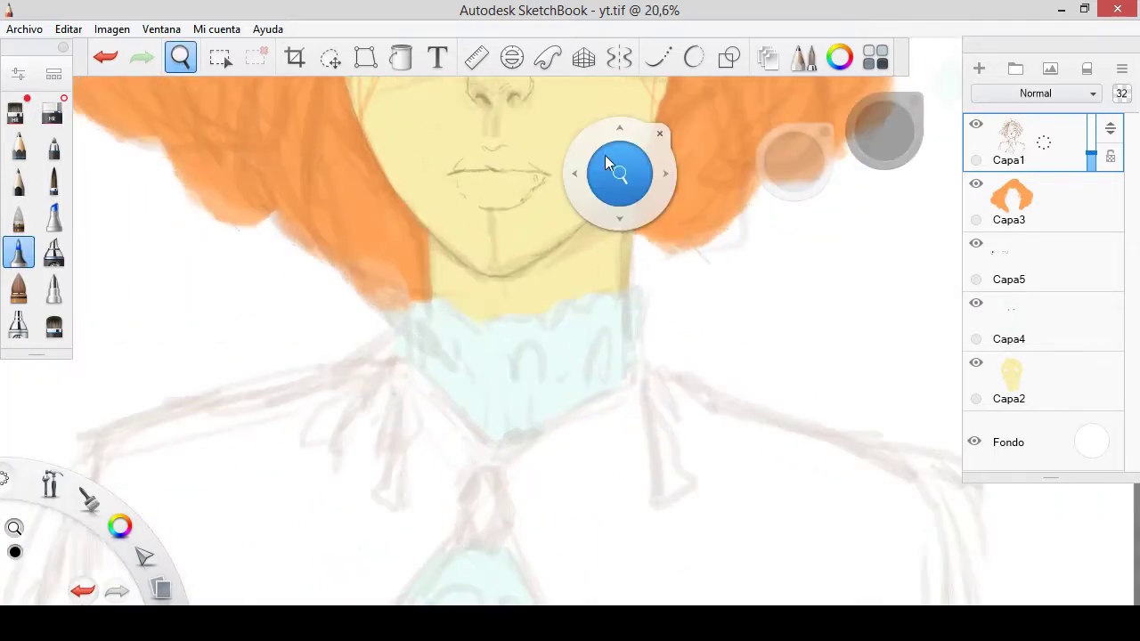
pyautogui.click(329, 58)
pyautogui.moveTo(437, 184)
pyautogui.mouseDown()
pyautogui.moveTo(489, 293)
pyautogui.moveTo(518, 318)
pyautogui.mouseUp()
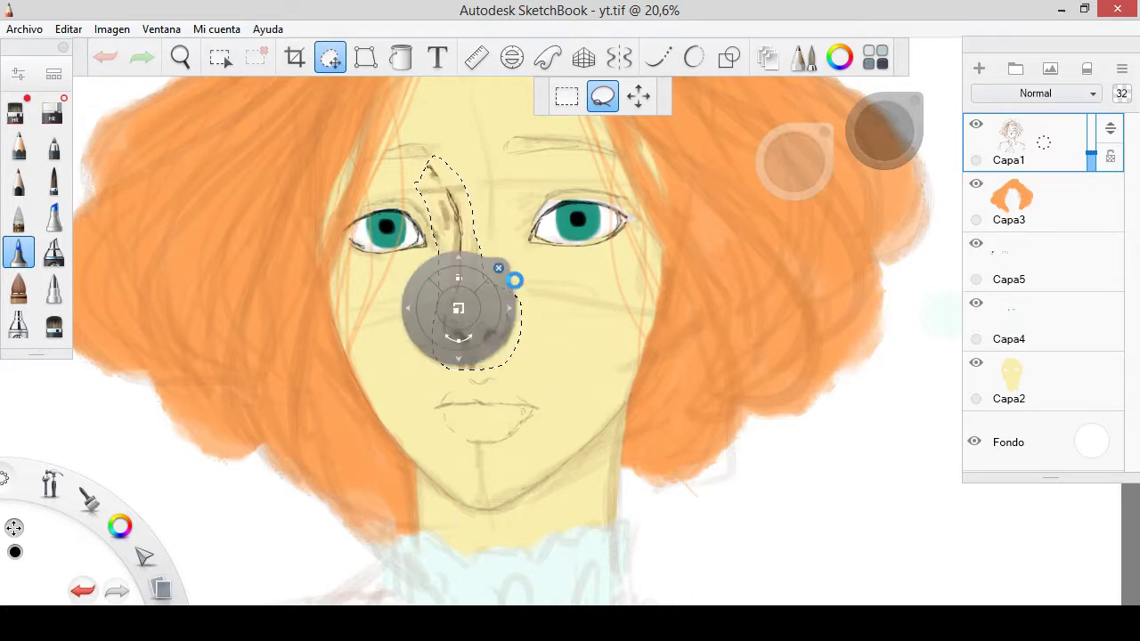
# - Delete the lassoed nose lines and zoom in on the eyes
pyautogui.press('Delete')
pyautogui.press('e')
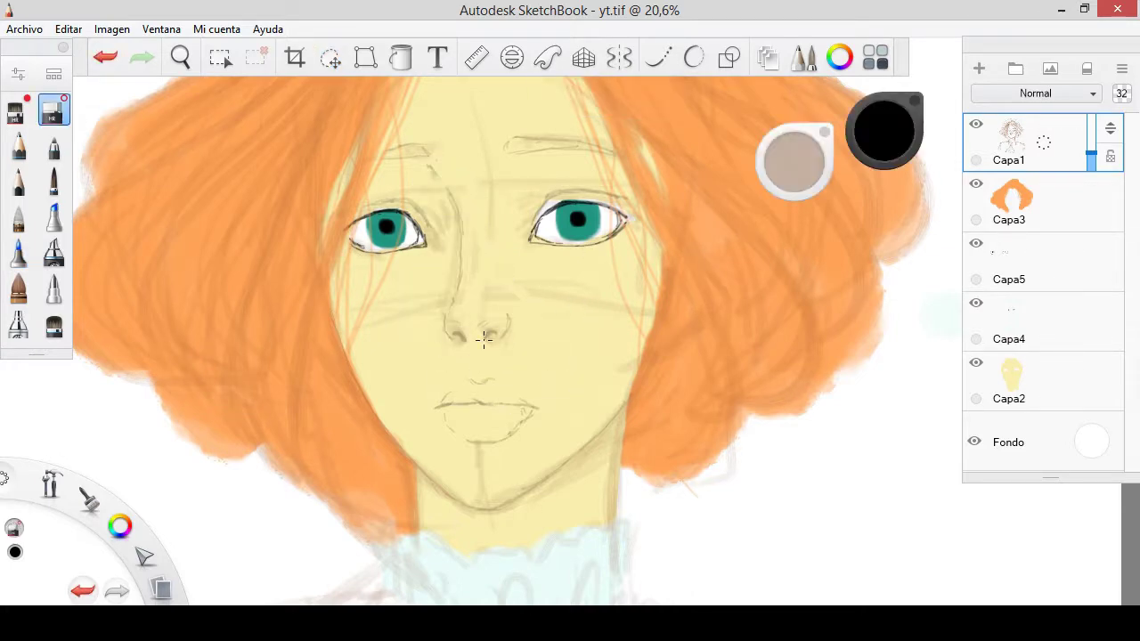
pyautogui.scroll(3, 486, 299)
pyautogui.press('e')
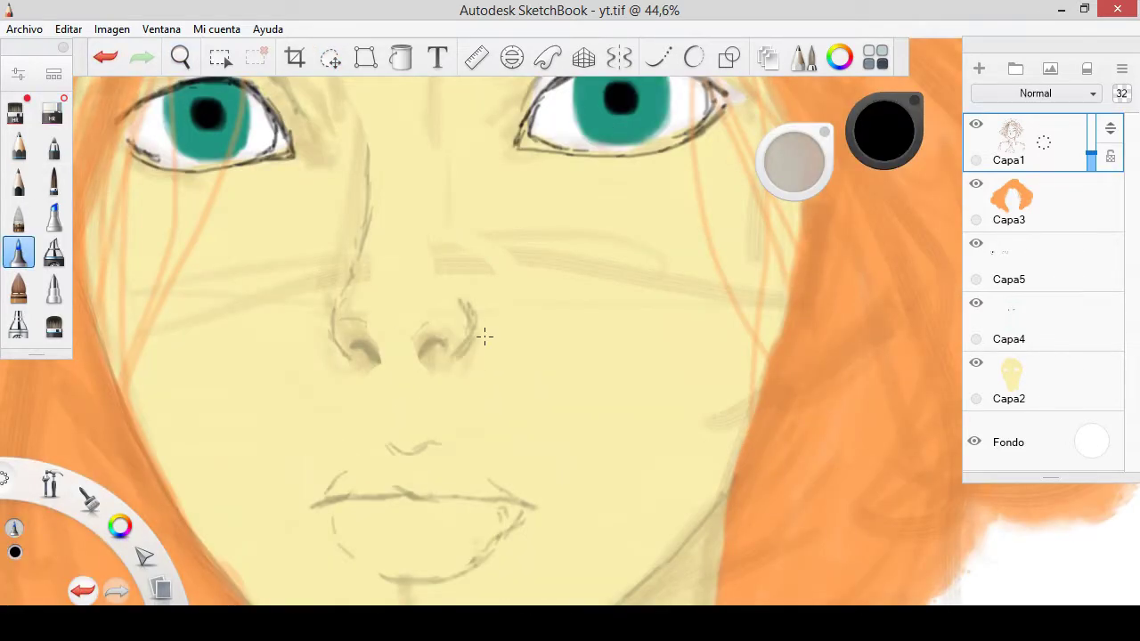
pyautogui.moveTo(483, 333); pyautogui.dragTo(575, 285)
# - On Capa5, erase the black pupils from both eyes
pyautogui.click(1010, 261)
pyautogui.press('e')
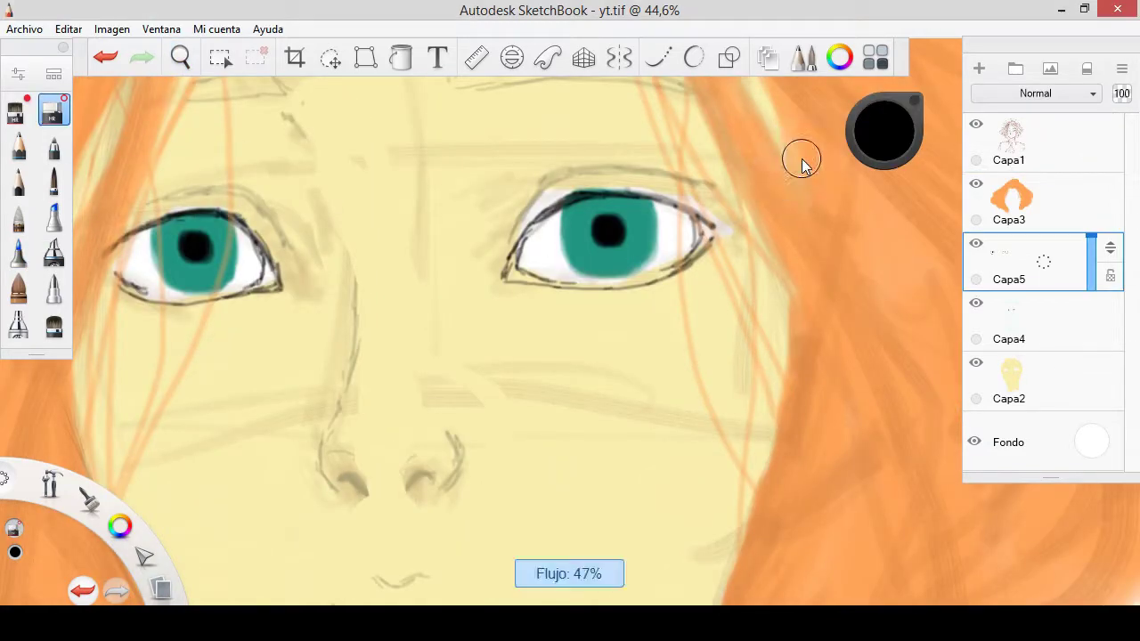
pyautogui.moveTo(608, 230); pyautogui.dragTo(612, 247)
pyautogui.moveTo(194, 242); pyautogui.dragTo(197, 259)
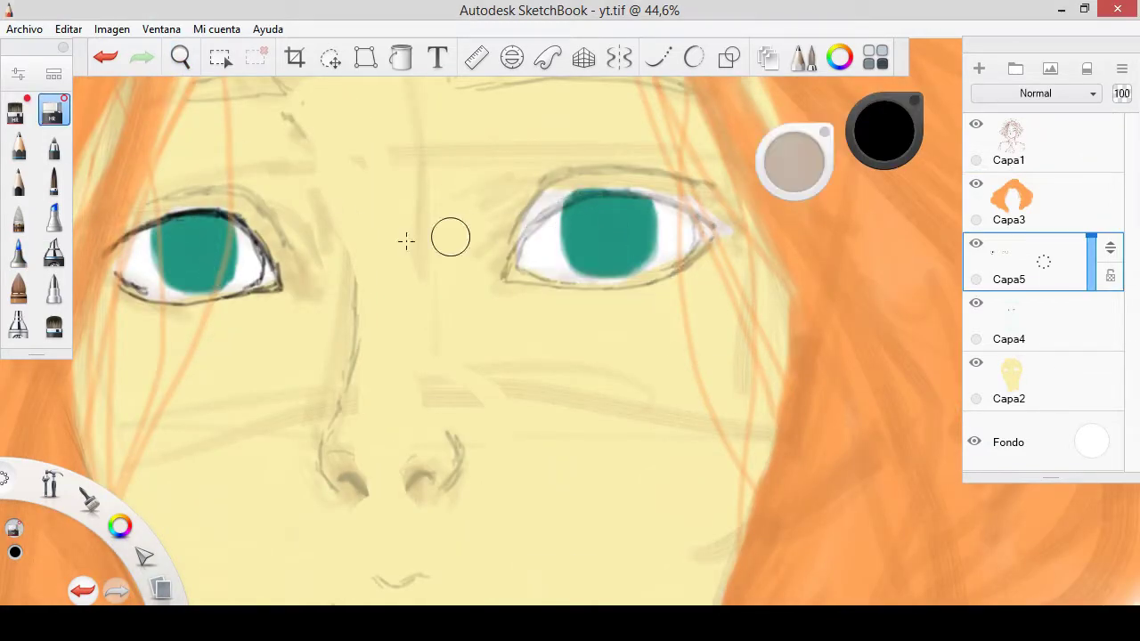
pyautogui.scroll(-2, 570, 339)
pyautogui.scroll(2, 570, 339)
pyautogui.click(1011, 321)
# - Airbrush teal into both irises to enlarge them, undoing a stray dab
pyautogui.click(54, 216)
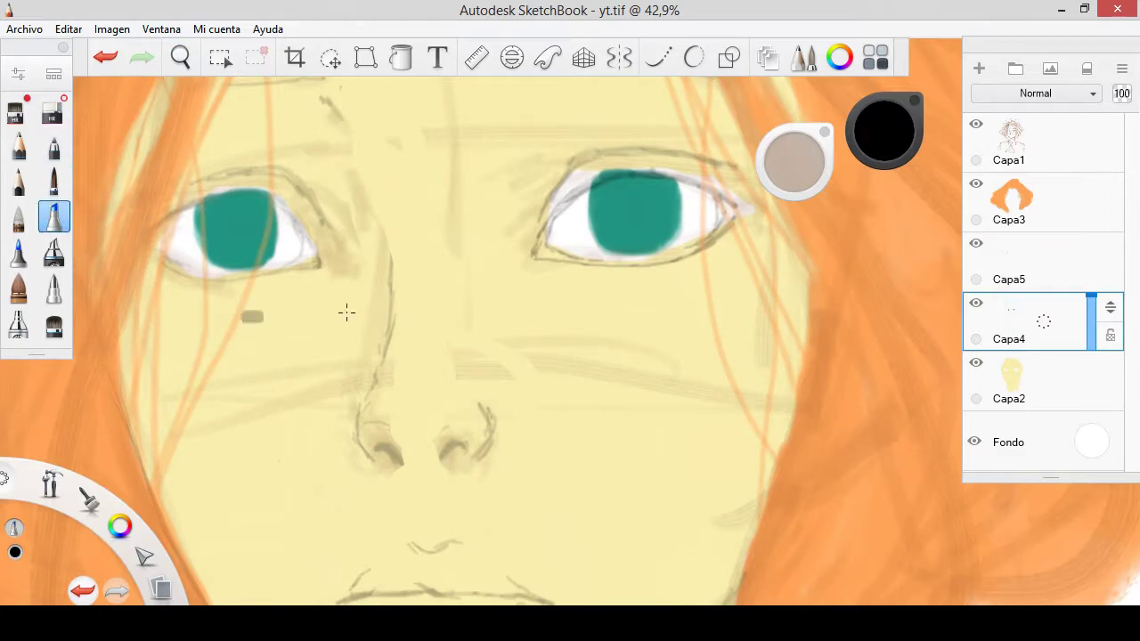
pyautogui.keyDown('alt'); pyautogui.click(233, 230); pyautogui.keyUp('alt')
pyautogui.moveTo(619, 205); pyautogui.dragTo(584, 243)
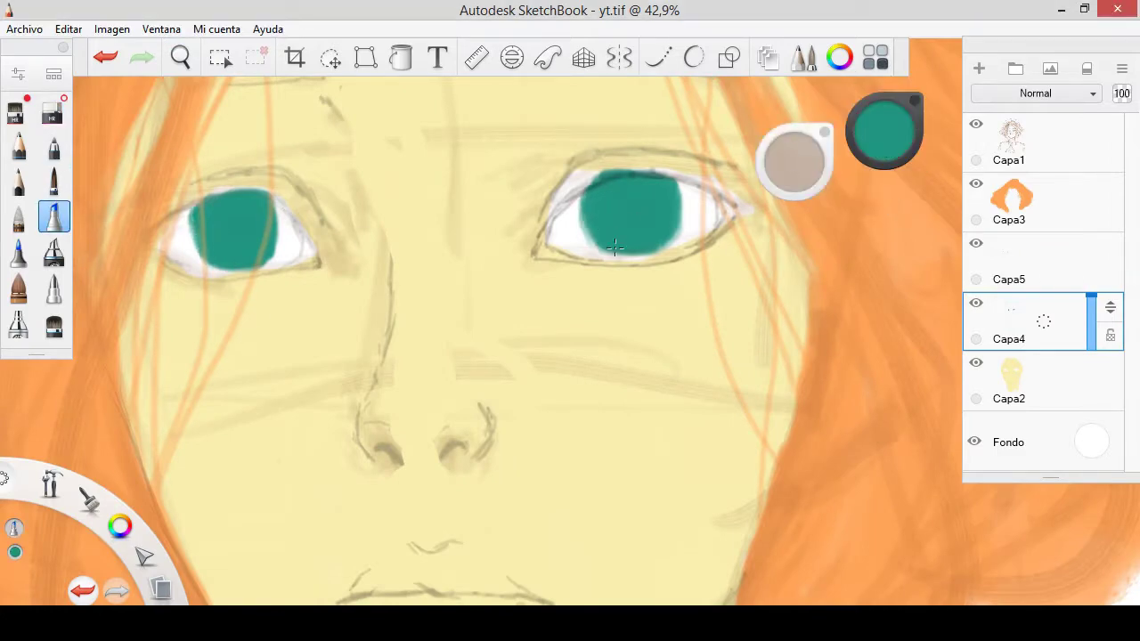
pyautogui.moveTo(200, 213)
pyautogui.mouseDown()
pyautogui.moveTo(191, 258)
pyautogui.moveTo(249, 269)
pyautogui.mouseUp()
pyautogui.moveTo(277, 208); pyautogui.dragTo(277, 259)
pyautogui.click(555, 341)
pyautogui.hotkey('ctrl', 'z')
# - Undo and then redo the latest right-iris edit
pyautogui.scroll(-2, 566, 317)
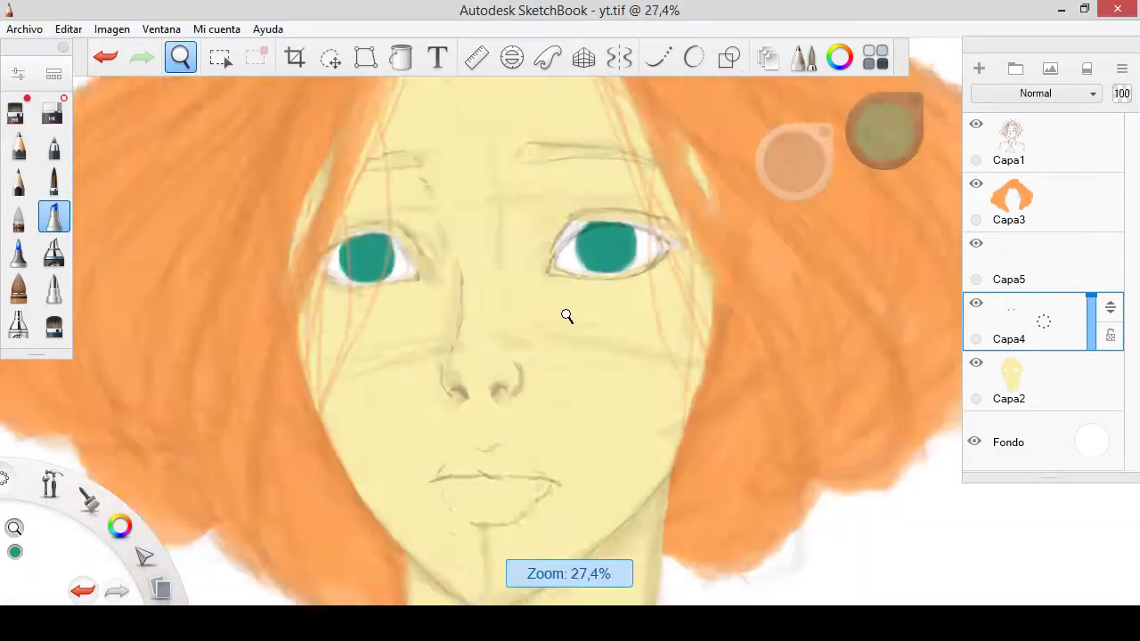
pyautogui.scroll(1, 566, 317)
pyautogui.scroll(2, 566, 317)
pyautogui.press('e')
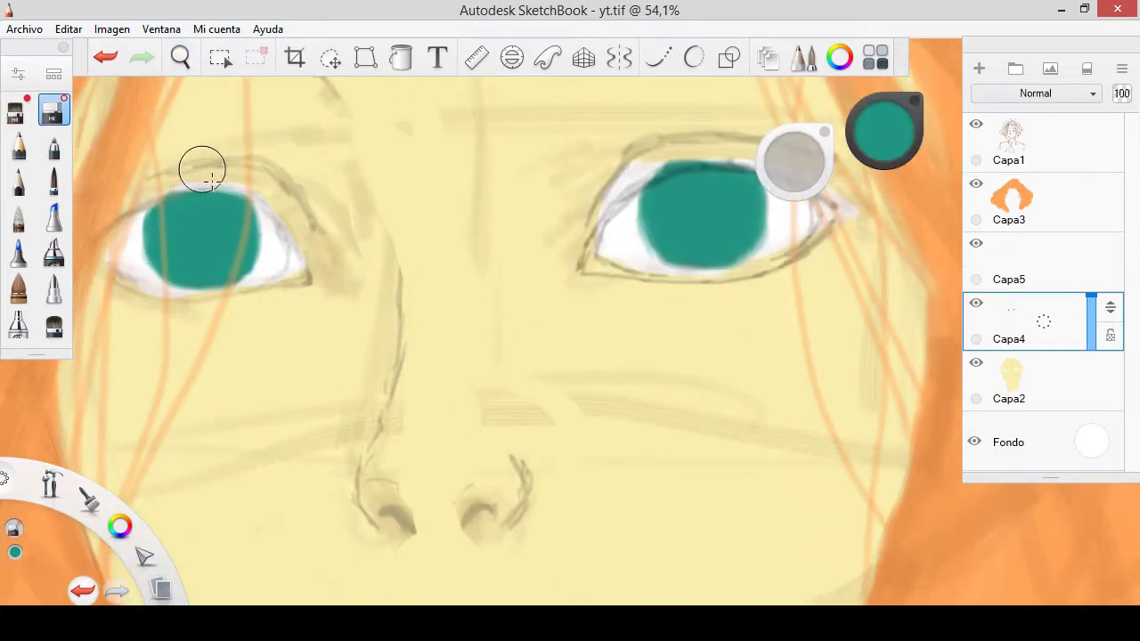
pyautogui.hotkey('ctrl', 'z')
pyautogui.hotkey('ctrl', 'y')
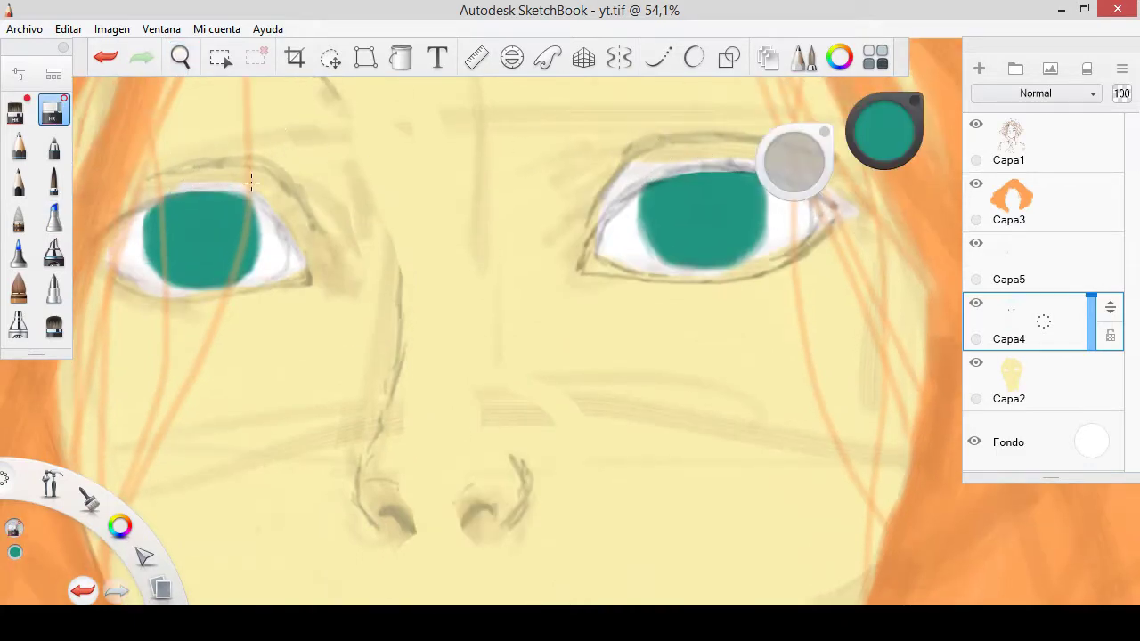
pyautogui.scroll(-3, 483, 287)
pyautogui.scroll(2, 484, 288)
# - Lower sketch layer Capa1's opacity so the line drawing shows only faintly
pyautogui.click(54, 217)
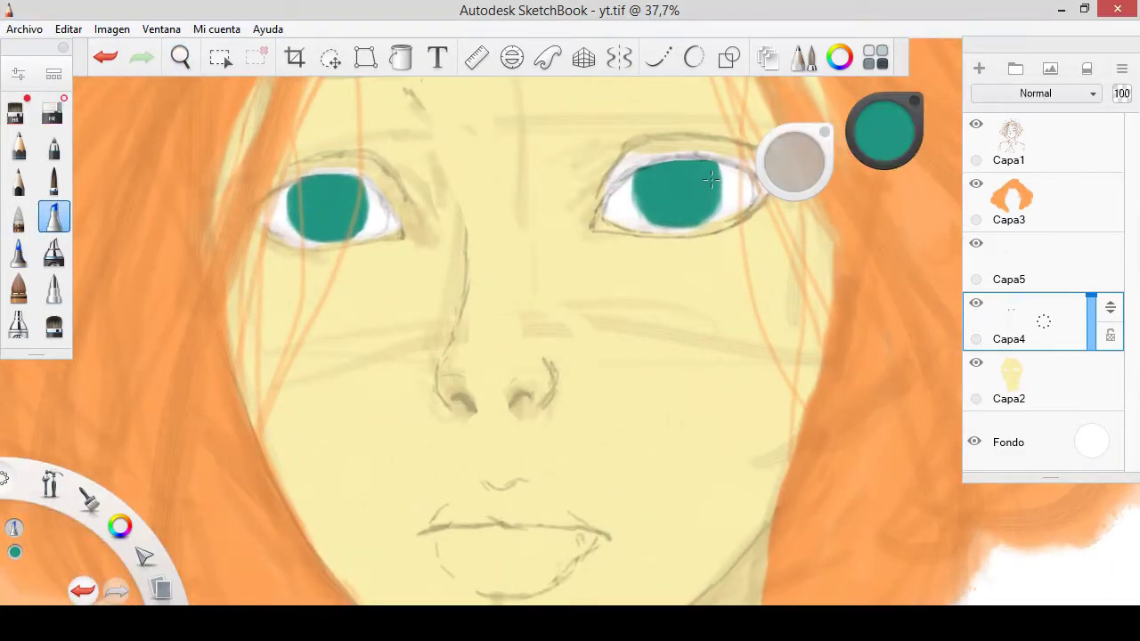
pyautogui.keyDown('alt'); pyautogui.click(409, 199); pyautogui.keyUp('alt')
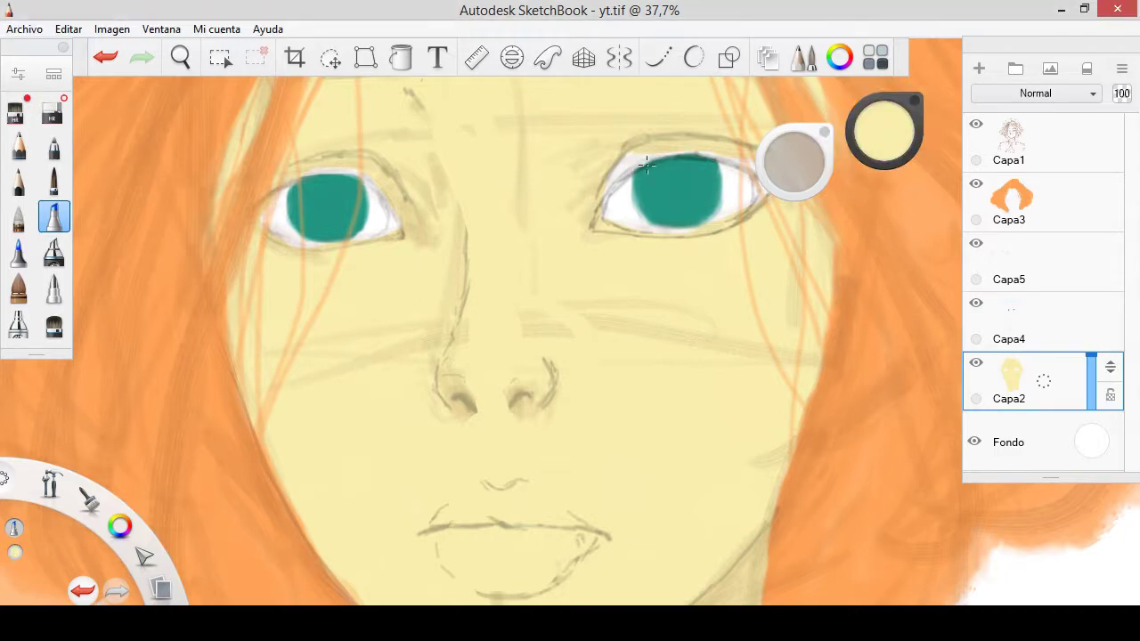
pyautogui.scroll(-3, 585, 323)
pyautogui.scroll(-3, 585, 323)
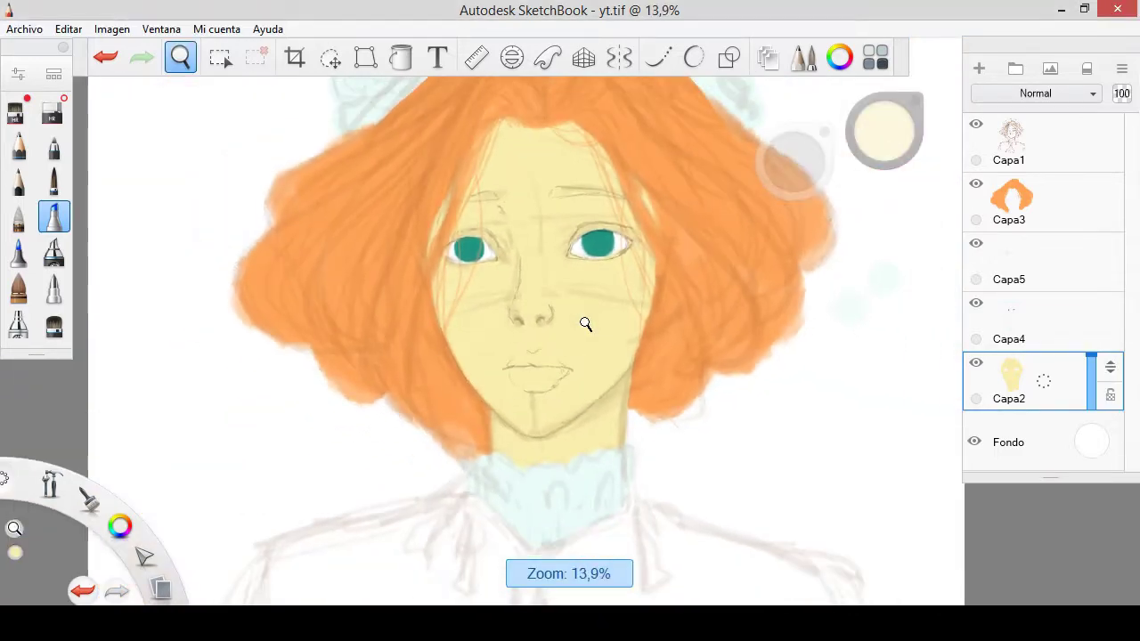
pyautogui.scroll(5, 602, 275)
pyautogui.scroll(-1, 606, 341)
pyautogui.moveTo(605, 341); pyautogui.dragTo(541, 479)
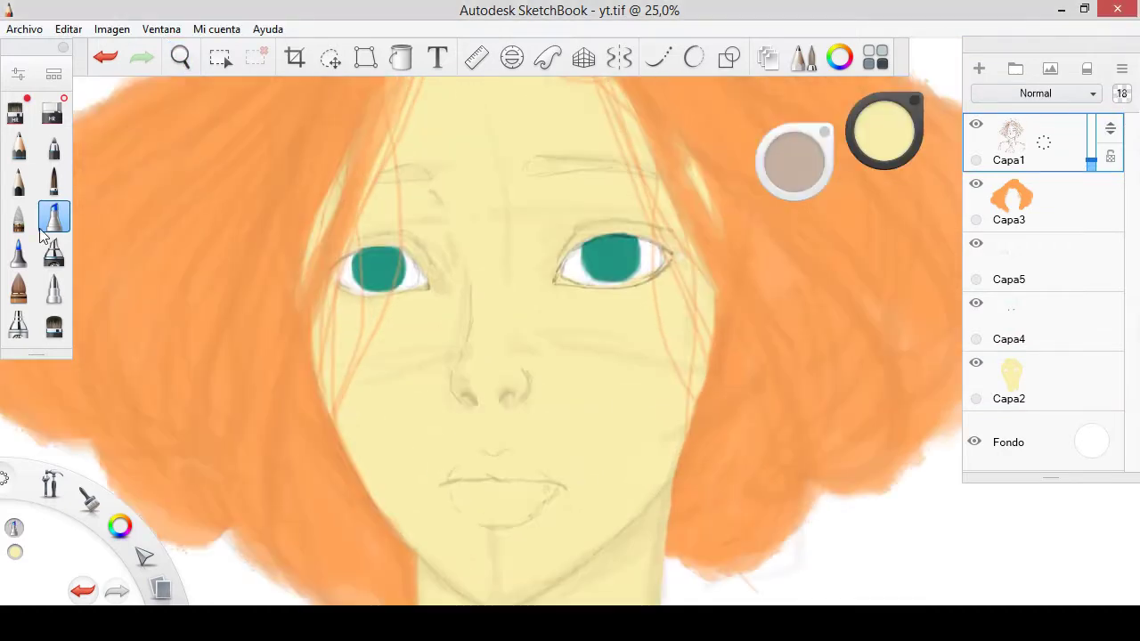
pyautogui.click(1016, 310)
# - On Capa5, pick a pale skin yellow from the colour wheel
pyautogui.click(981, 251)
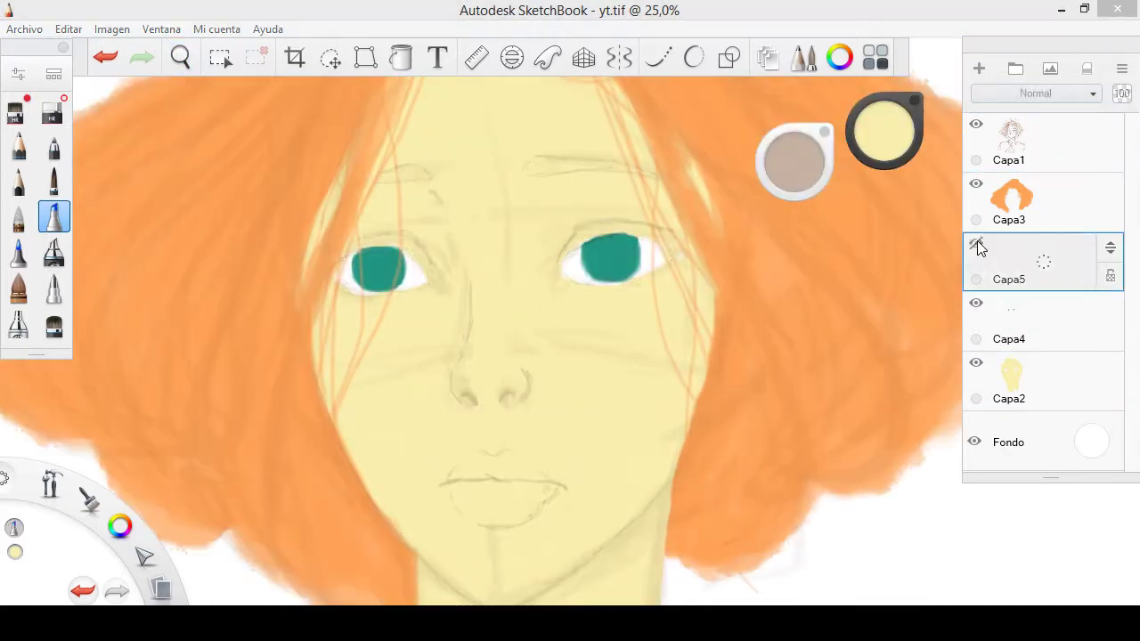
pyautogui.click(54, 109)
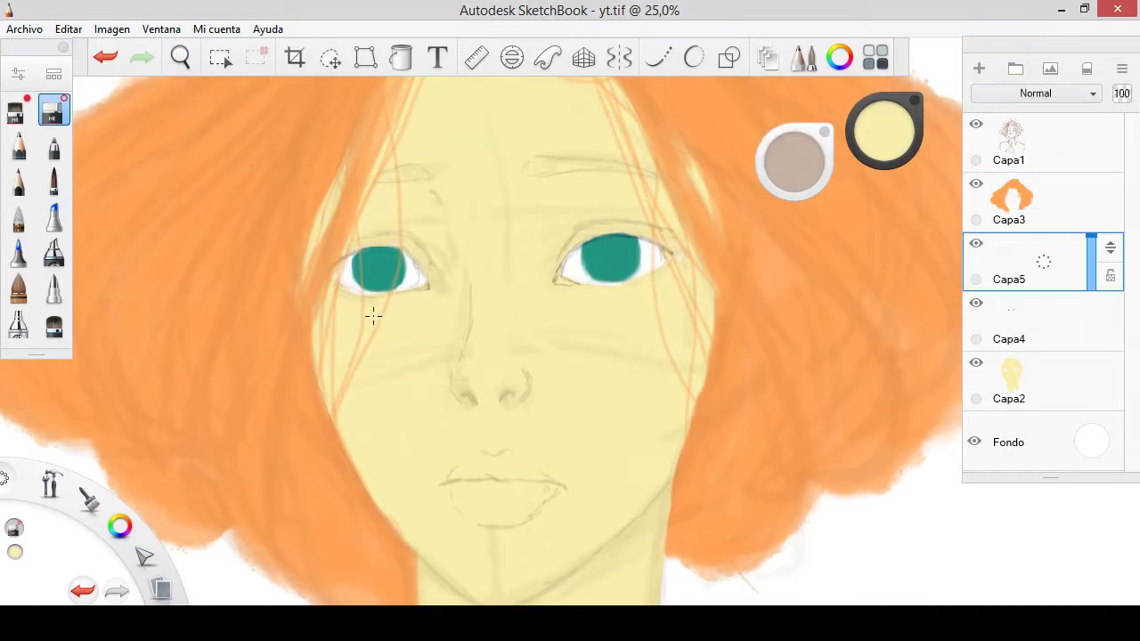
pyautogui.click(53, 215)
pyautogui.click(871, 101)
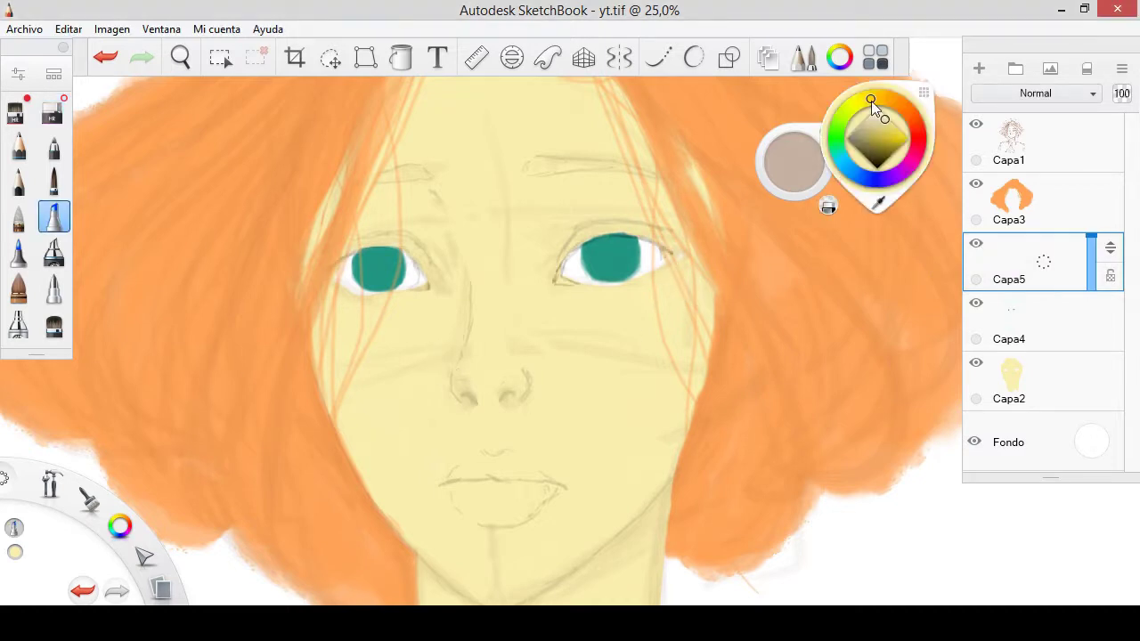
pyautogui.moveTo(877, 203); pyautogui.dragTo(668, 410)
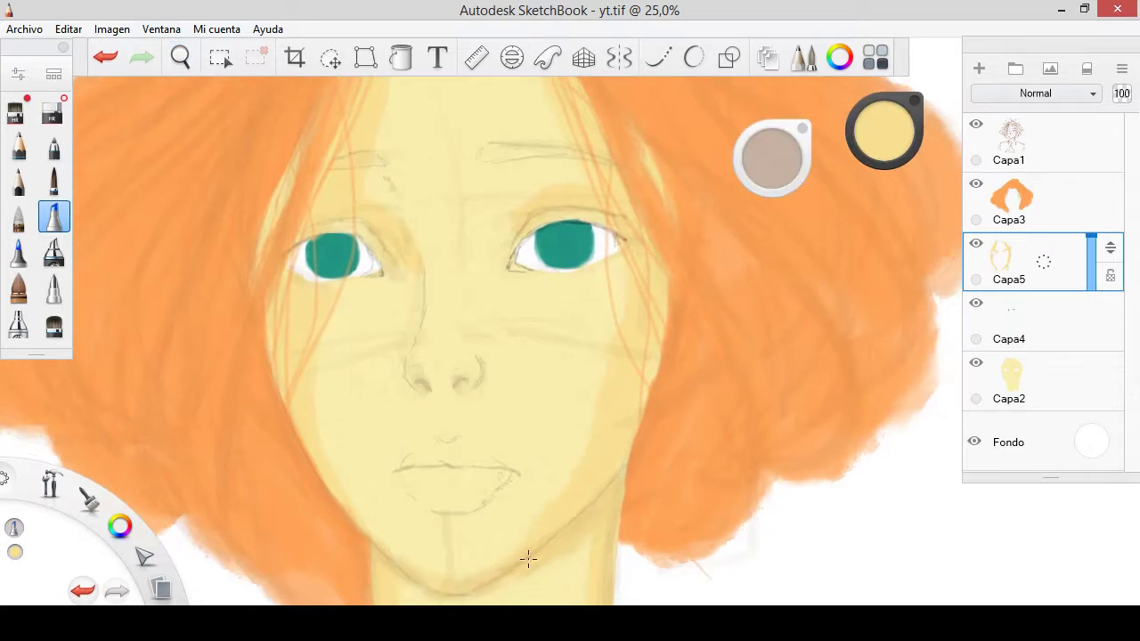
# - Paint faint cheek shading with a softer brush, setting colour lightness to 72%
pyautogui.click(18, 287)
pyautogui.moveTo(547, 490); pyautogui.dragTo(592, 392)
pyautogui.hotkey('ctrl', 'z')
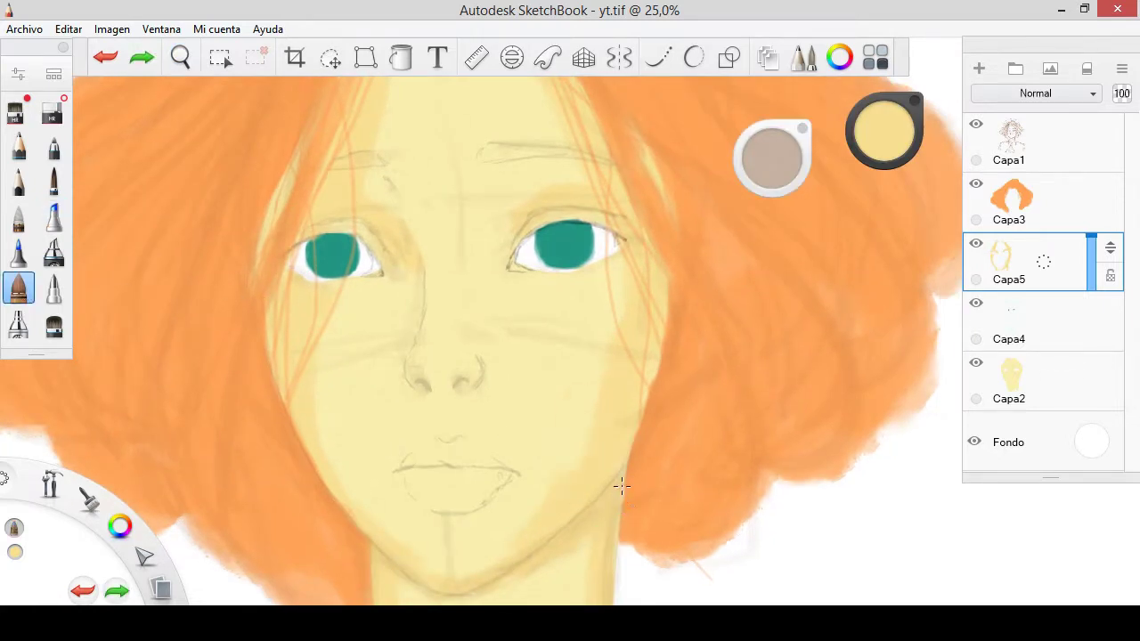
pyautogui.click(18, 217)
pyautogui.moveTo(884, 131); pyautogui.dragTo(874, 143)
pyautogui.moveTo(534, 428); pyautogui.dragTo(597, 415)
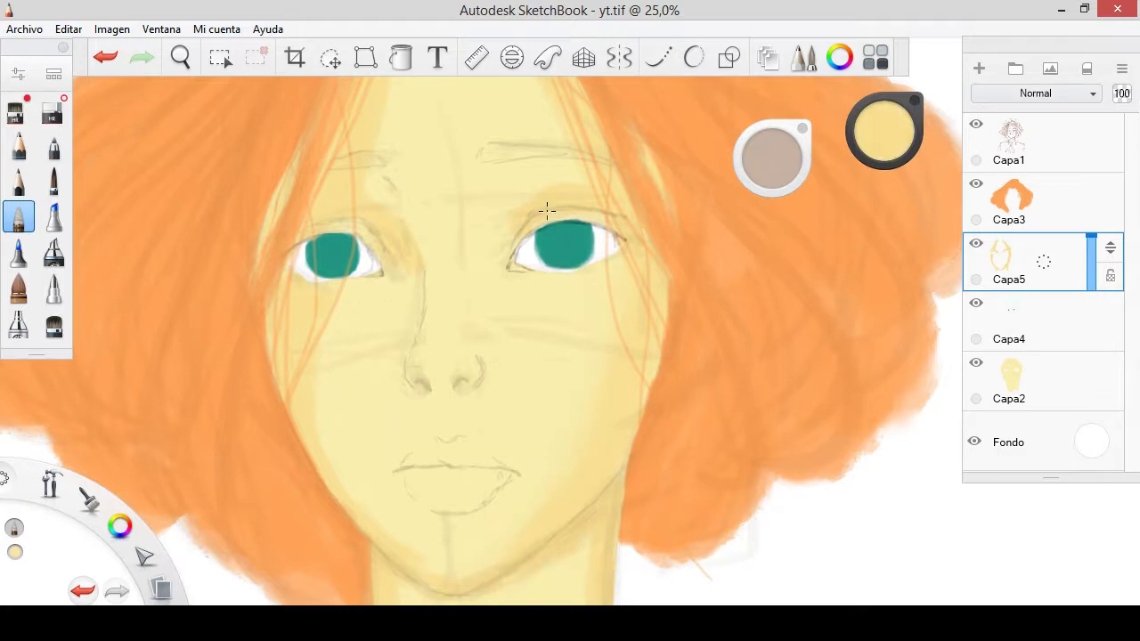
pyautogui.moveTo(884, 131); pyautogui.dragTo(883, 145)
pyautogui.press('Tab')
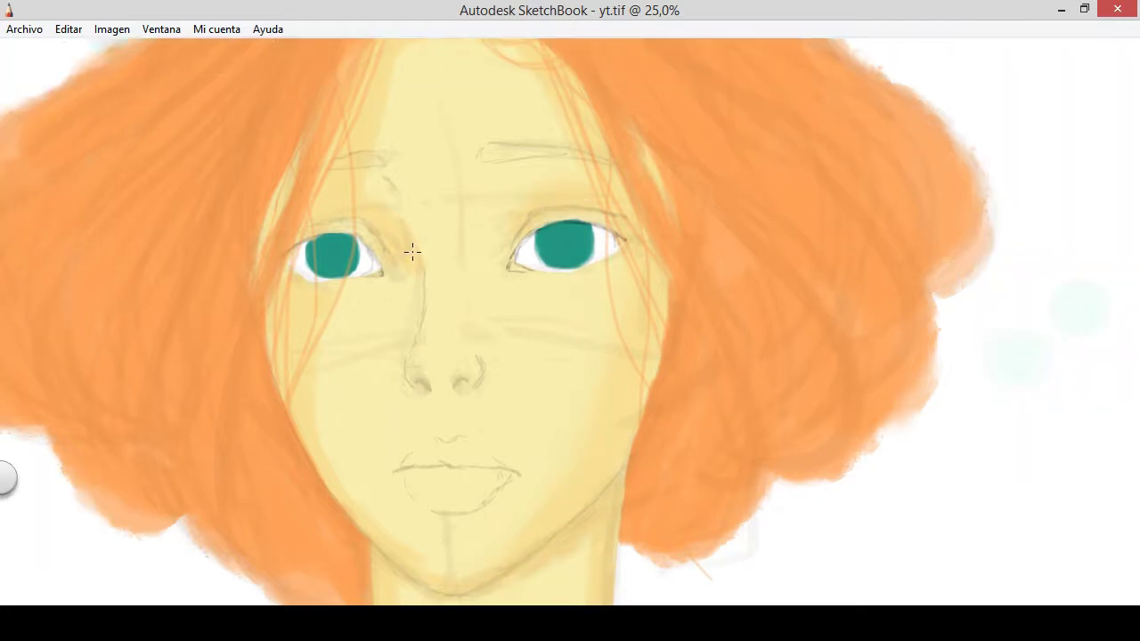
pyautogui.press('Tab')
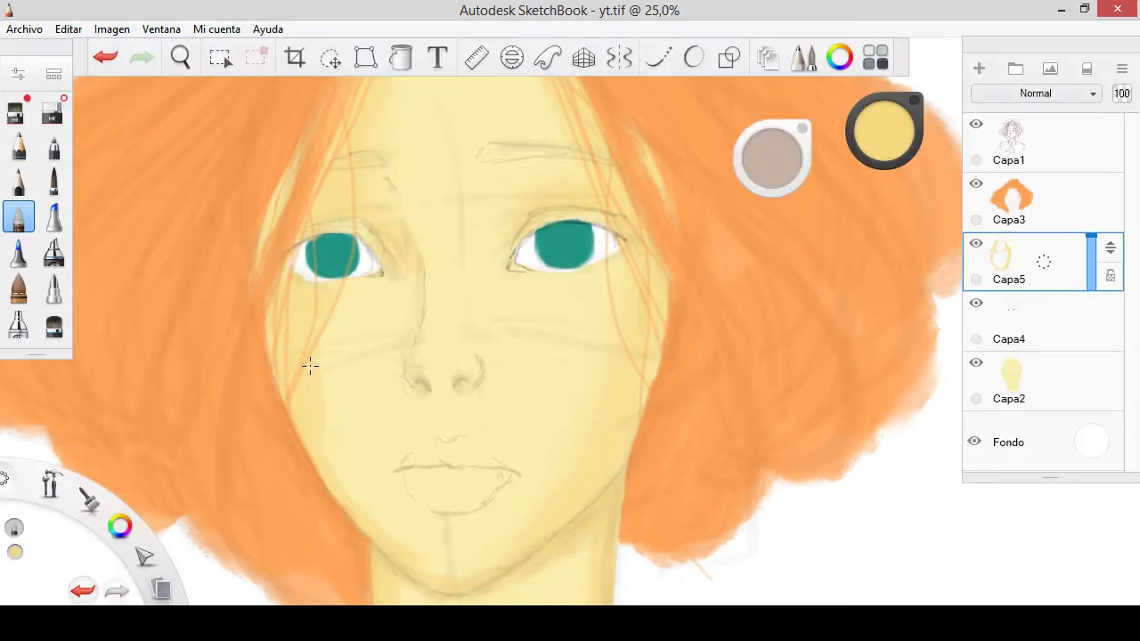
# - Shade the right cheek, and try orange shading on the nose but undo it
pyautogui.moveTo(566, 418); pyautogui.dragTo(586, 285)
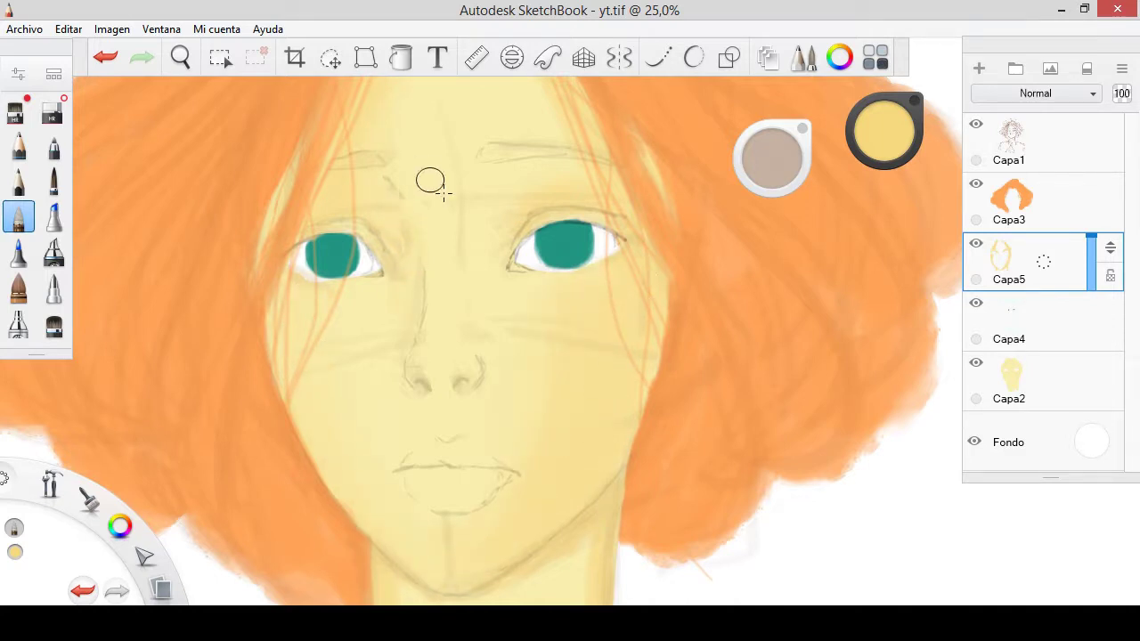
pyautogui.scroll(3, 442, 191)
pyautogui.scroll(-4, 583, 448)
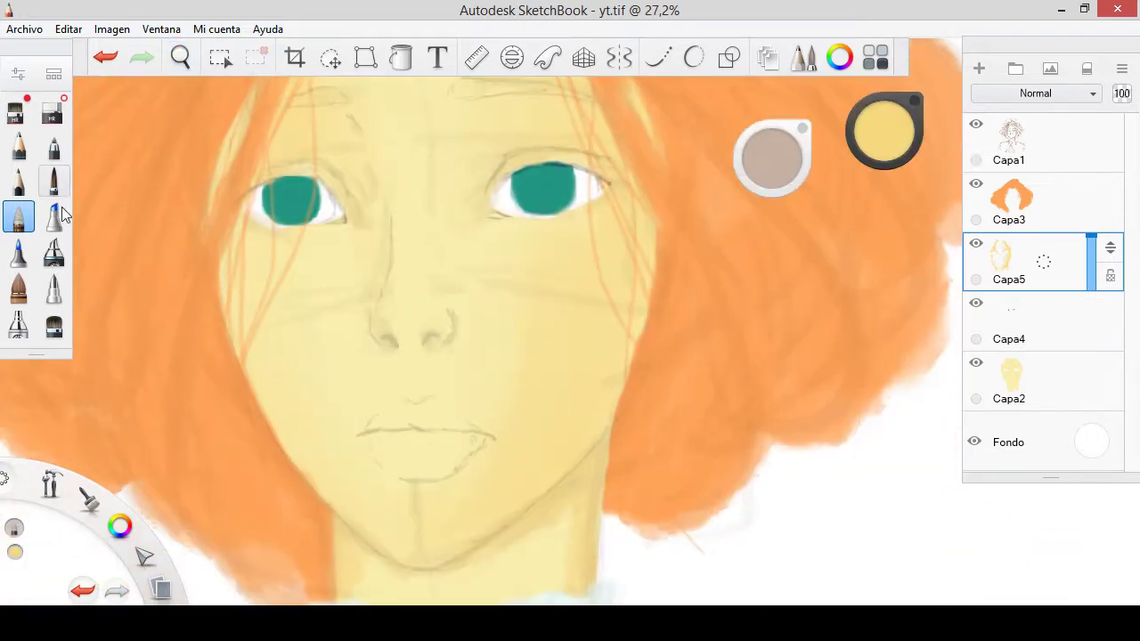
pyautogui.moveTo(383, 323)
pyautogui.mouseDown()
pyautogui.moveTo(401, 351)
pyautogui.moveTo(411, 330)
pyautogui.mouseUp()
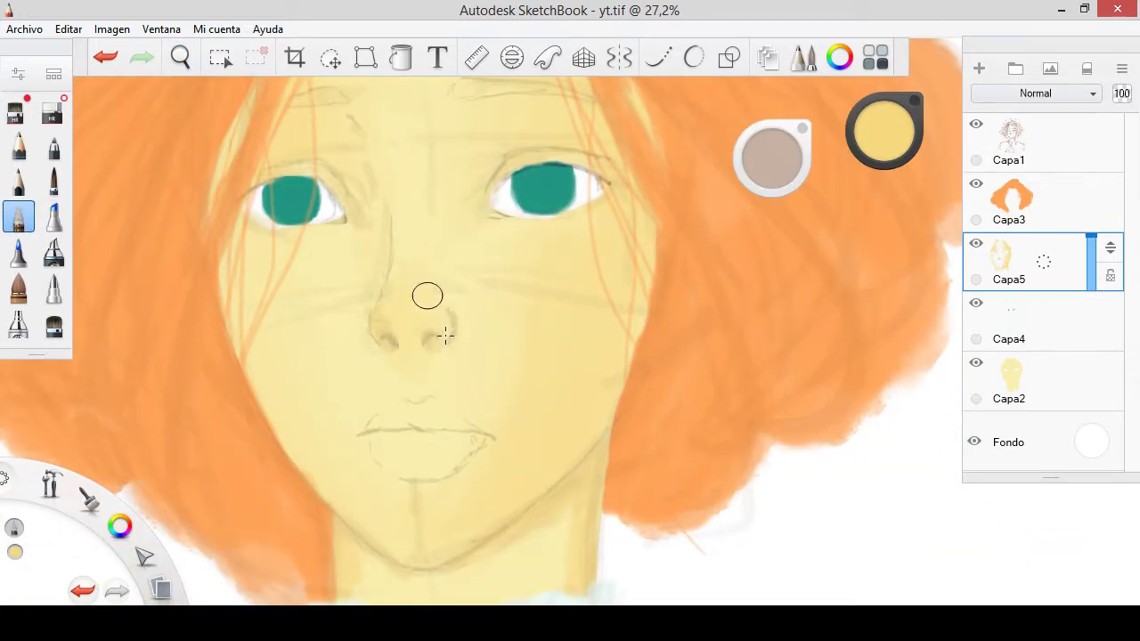
pyautogui.click(1023, 142)
pyautogui.hotkey('ctrl', 'z')
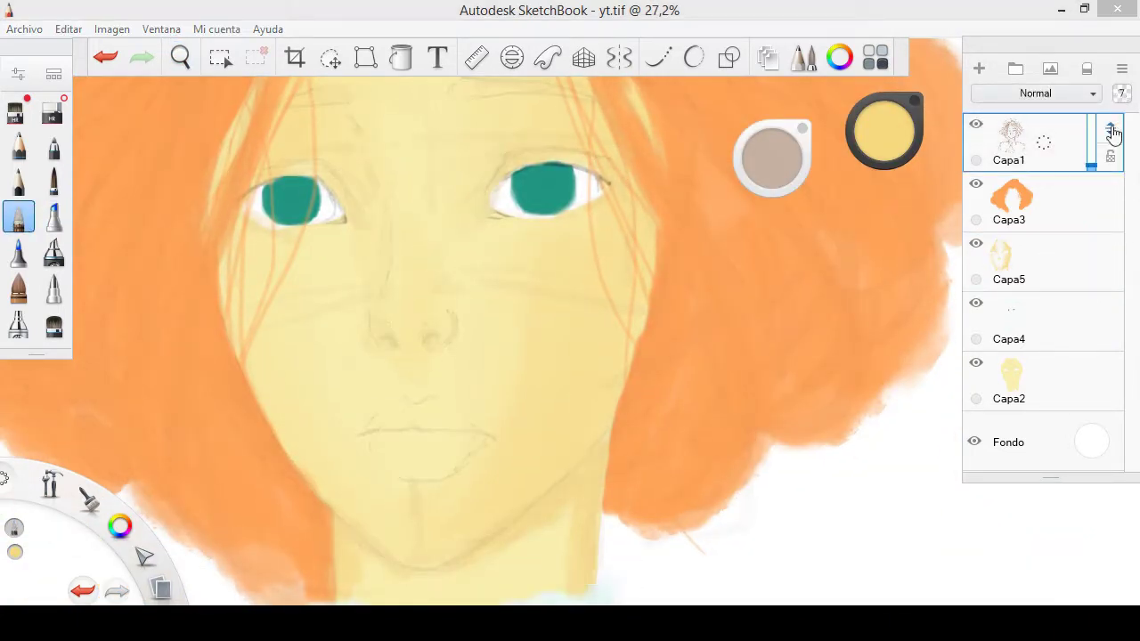
# - On Capa5, paint orange nose shading, erase most of it, and repaint it softer
pyautogui.click(53, 216)
pyautogui.click(1018, 259)
pyautogui.moveTo(385, 325); pyautogui.dragTo(430, 358)
pyautogui.click(53, 253)
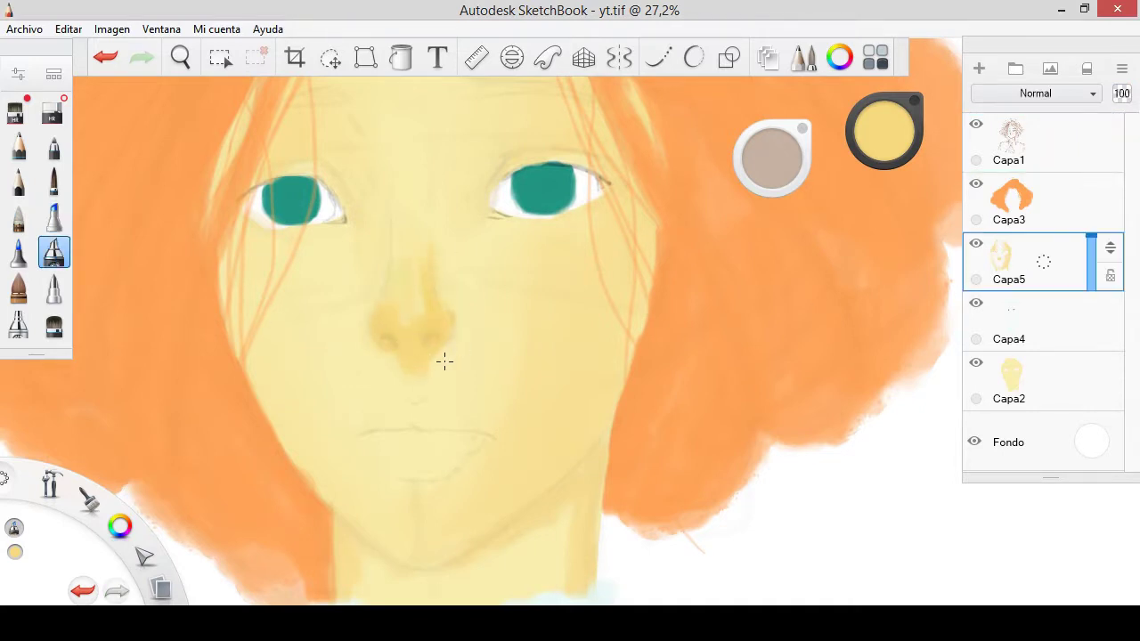
pyautogui.click(19, 217)
pyautogui.moveTo(392, 293)
pyautogui.mouseDown()
pyautogui.moveTo(428, 325)
pyautogui.moveTo(426, 342)
pyautogui.mouseUp()
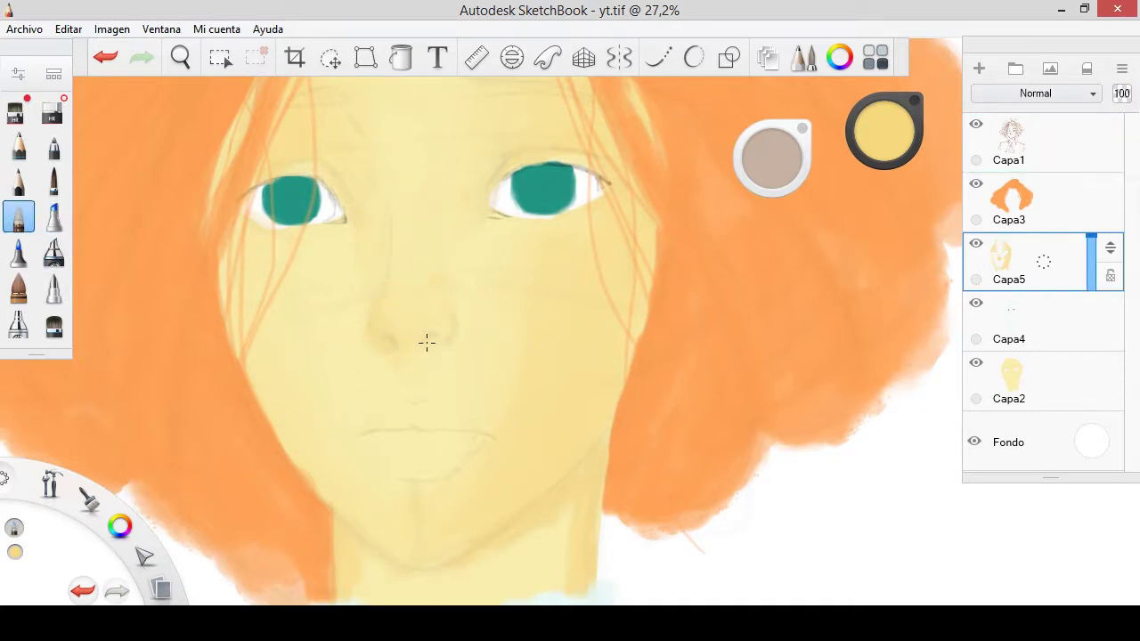
pyautogui.click(18, 253)
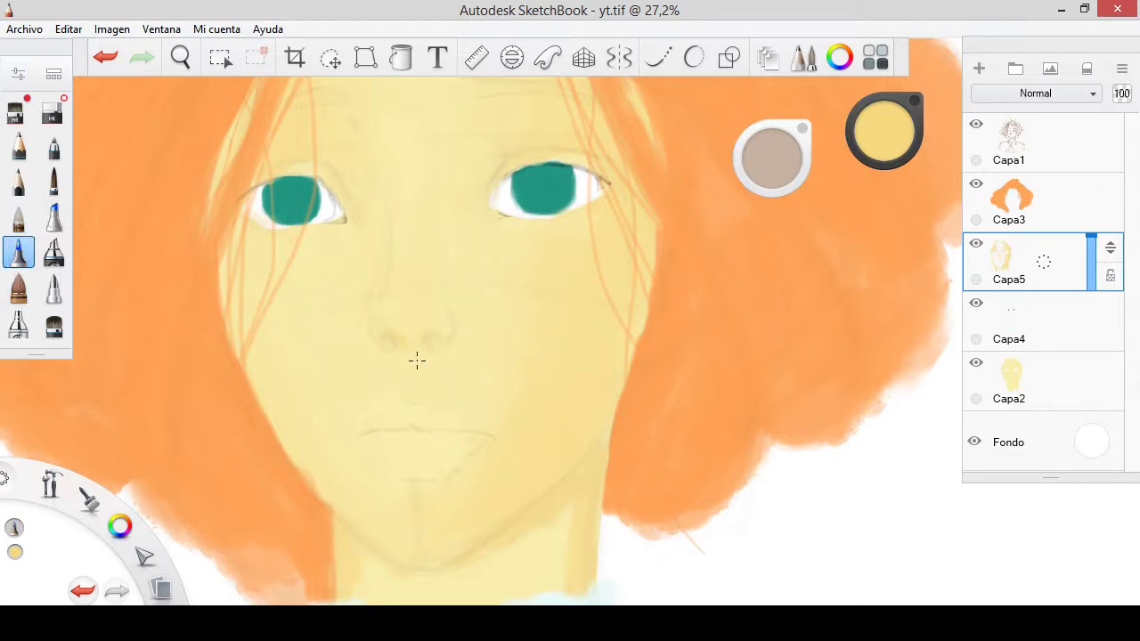
pyautogui.click(54, 216)
pyautogui.moveTo(776, 169); pyautogui.dragTo(771, 165)
pyautogui.moveTo(382, 331); pyautogui.dragTo(423, 349)
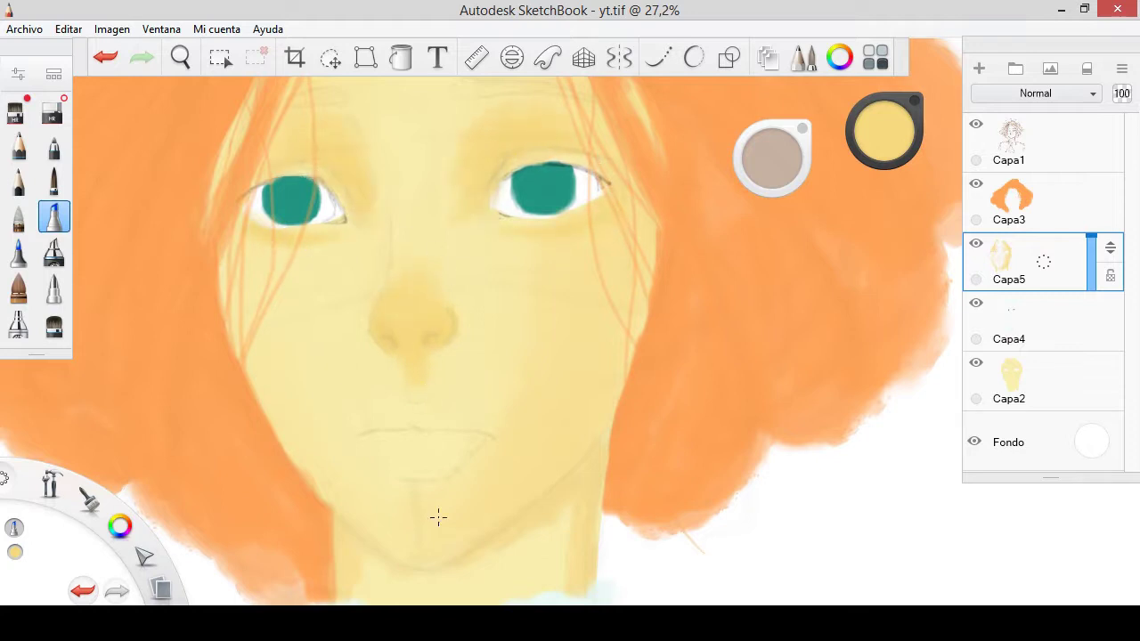
# - Shade along the neck's left edge and under the jawline
pyautogui.moveTo(596, 488); pyautogui.dragTo(557, 578)
pyautogui.moveTo(481, 569); pyautogui.dragTo(386, 567)
pyautogui.moveTo(511, 552); pyautogui.dragTo(485, 579)
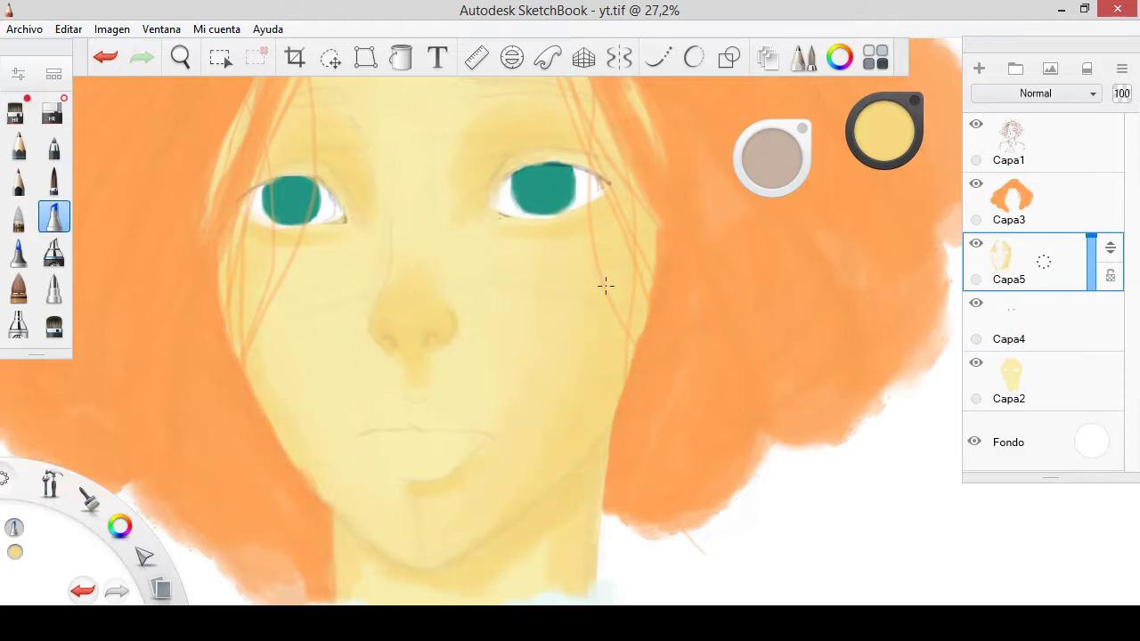
pyautogui.moveTo(605, 285); pyautogui.dragTo(526, 264)
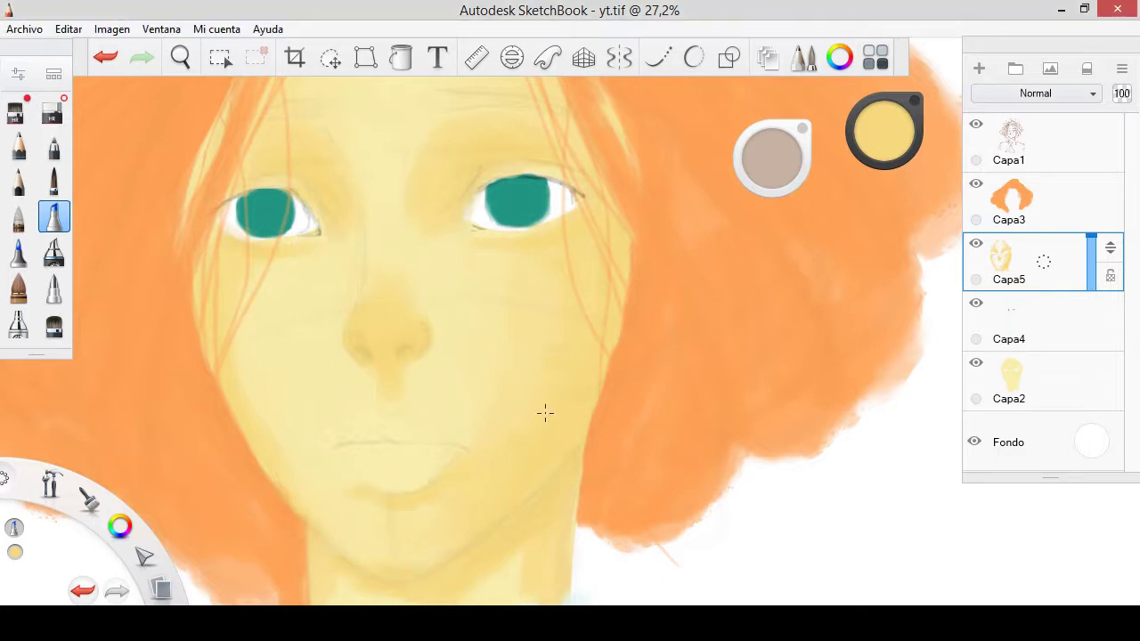
pyautogui.scroll(3, 356, 286)
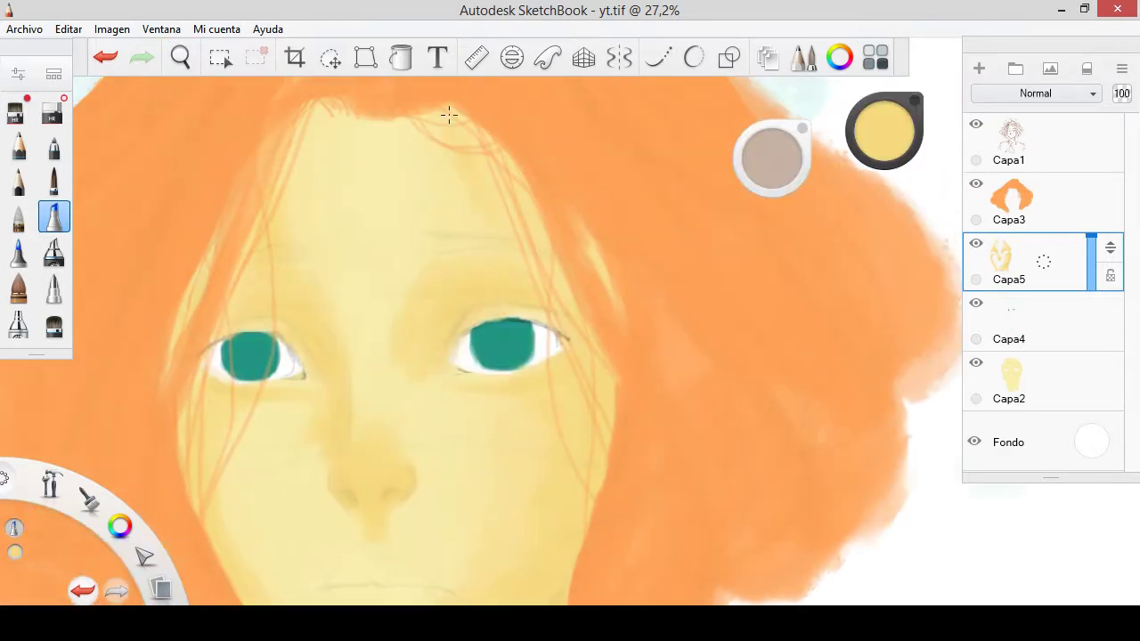
# - Add new layer Capa7 and paint pale cream highlights on the right cheek and nose bridge
pyautogui.hotkey('ctrl', 'shift', 'n')
pyautogui.moveTo(884, 131); pyautogui.dragTo(864, 160)
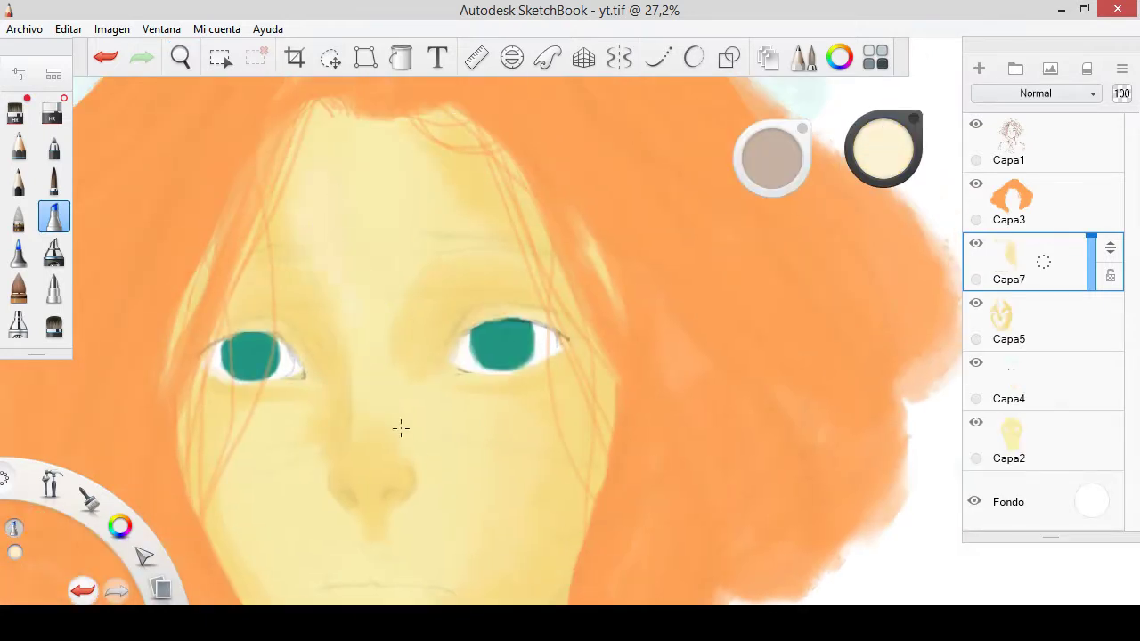
pyautogui.moveTo(498, 420)
pyautogui.mouseDown()
pyautogui.moveTo(516, 443)
pyautogui.moveTo(525, 410)
pyautogui.mouseUp()
pyautogui.moveTo(364, 361); pyautogui.dragTo(372, 458)
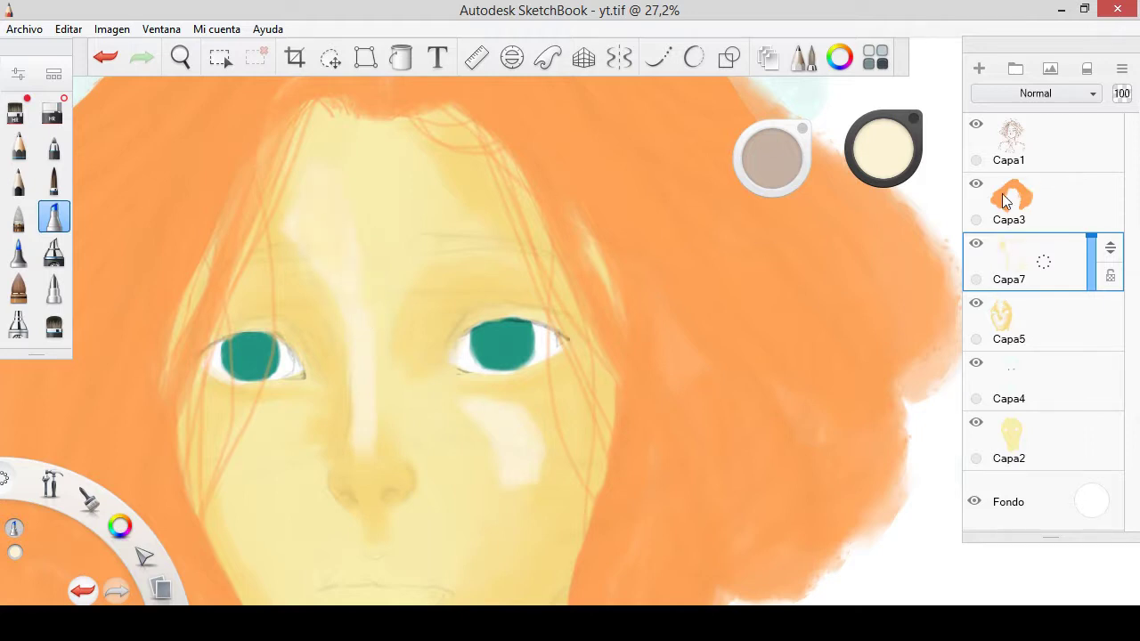
pyautogui.press('e')
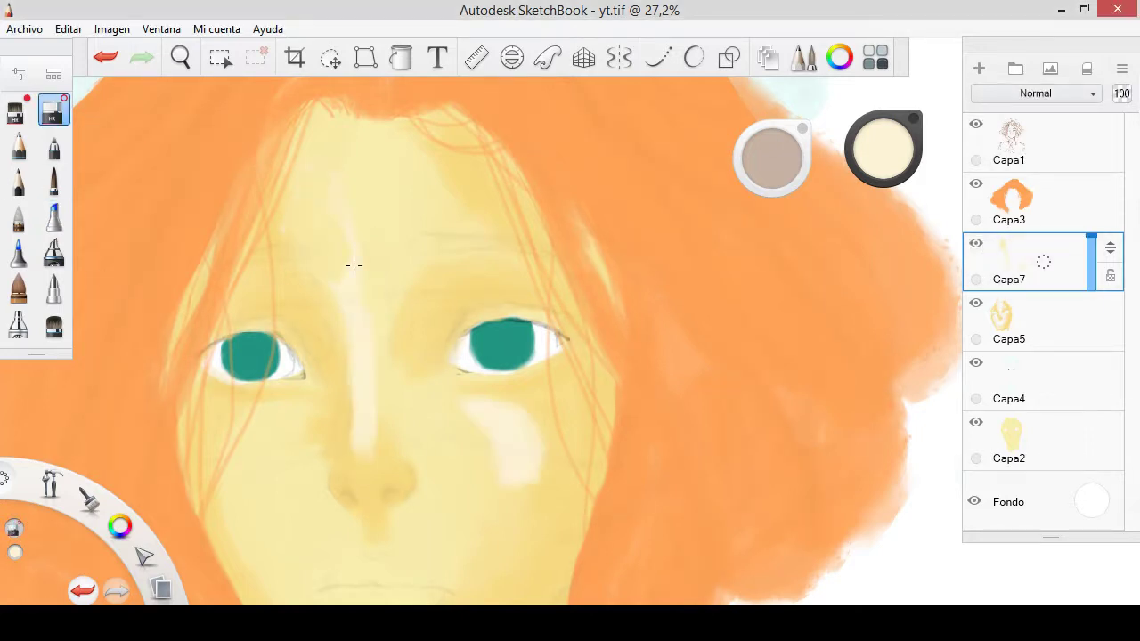
pyautogui.click(54, 216)
# - Add cream highlights on the forehead, beside the nose, below the lips, cheek and around the eyes
pyautogui.moveTo(312, 182); pyautogui.dragTo(323, 244)
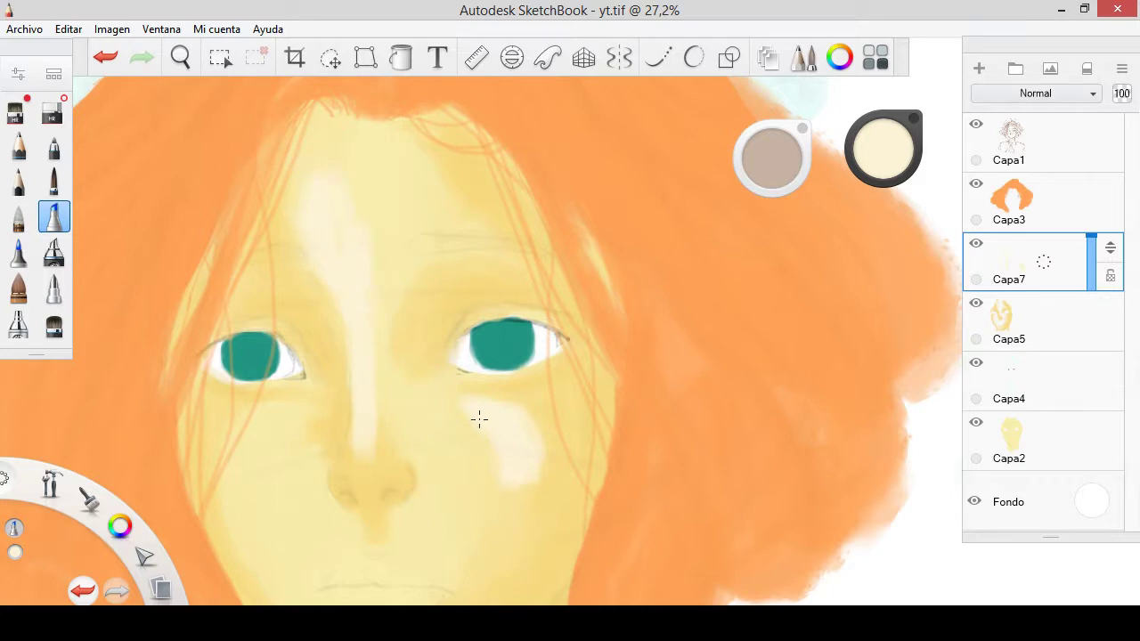
pyautogui.scroll(-3, 479, 419)
pyautogui.moveTo(299, 385); pyautogui.dragTo(260, 439)
pyautogui.moveTo(382, 565); pyautogui.dragTo(323, 593)
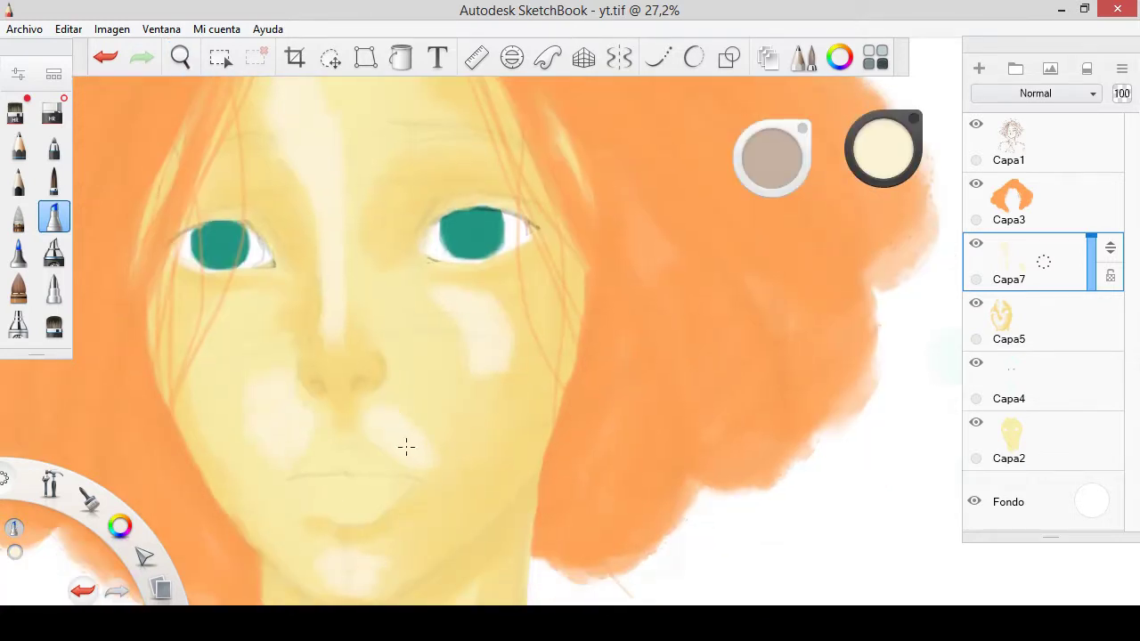
pyautogui.moveTo(492, 260)
pyautogui.mouseDown()
pyautogui.moveTo(522, 272)
pyautogui.moveTo(527, 312)
pyautogui.moveTo(507, 402)
pyautogui.moveTo(433, 515)
pyautogui.mouseUp()
pyautogui.moveTo(480, 155)
pyautogui.mouseDown()
pyautogui.moveTo(527, 178)
pyautogui.moveTo(524, 228)
pyautogui.moveTo(481, 212)
pyautogui.mouseUp()
pyautogui.moveTo(278, 214)
pyautogui.mouseDown()
pyautogui.moveTo(267, 223)
pyautogui.moveTo(230, 207)
pyautogui.mouseUp()
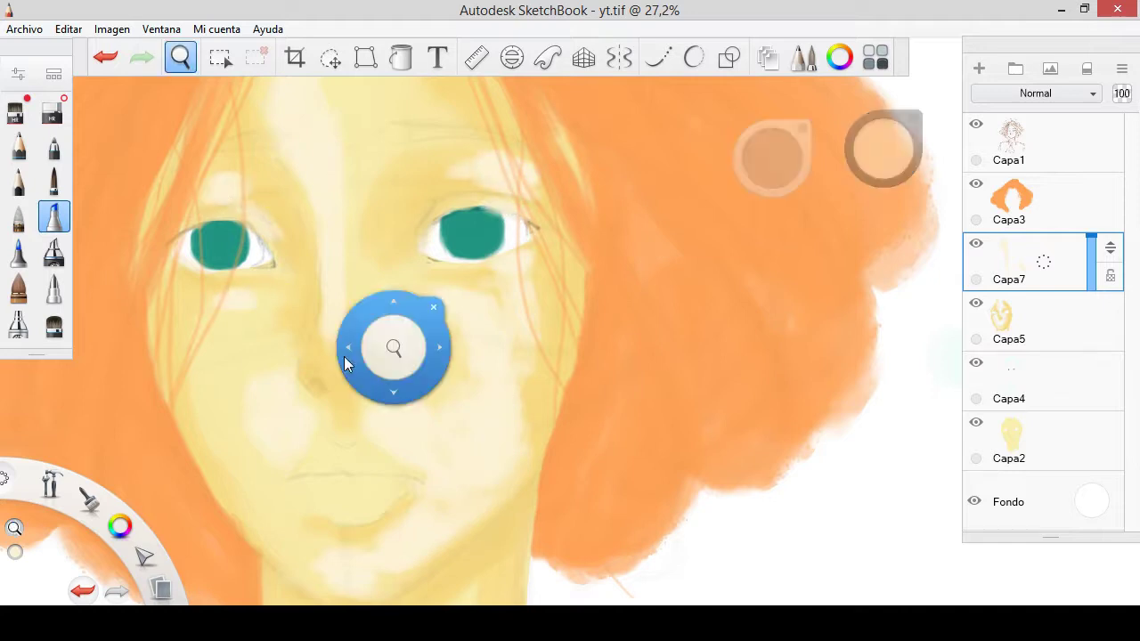
# - Shrink the brush to 25.6, undo the darker nostril strokes, and paint a light stroke near the nose
pyautogui.moveTo(343, 356); pyautogui.dragTo(392, 303)
pyautogui.moveTo(771, 157); pyautogui.dragTo(779, 170)
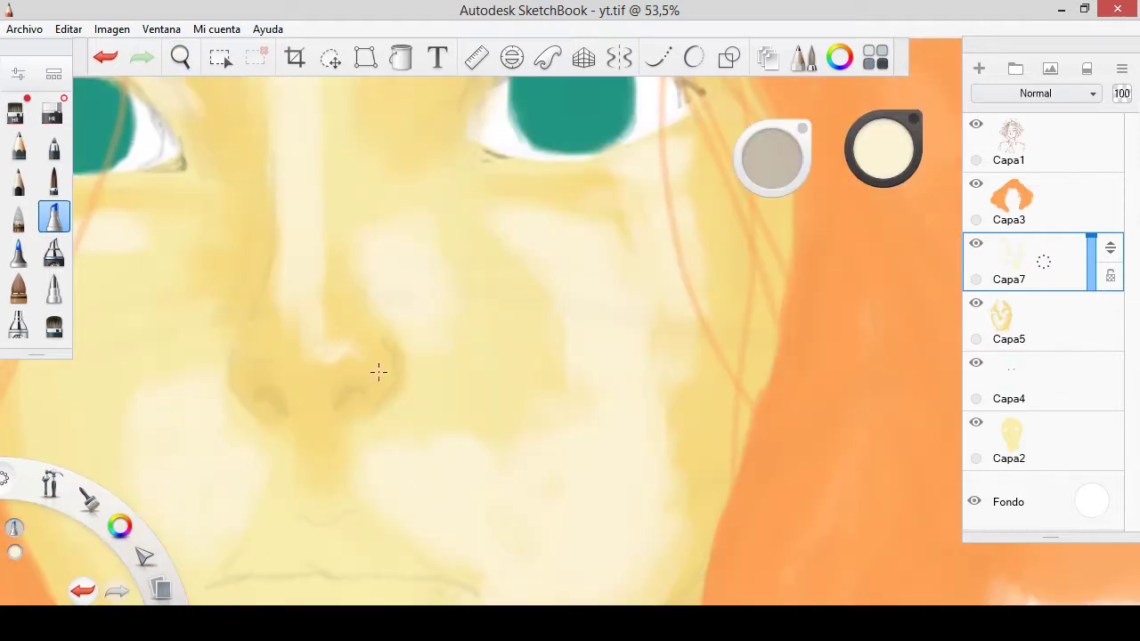
pyautogui.hotkey('ctrl', 'z')
pyautogui.hotkey('ctrl', 'z')
pyautogui.hotkey('ctrl', 'z')
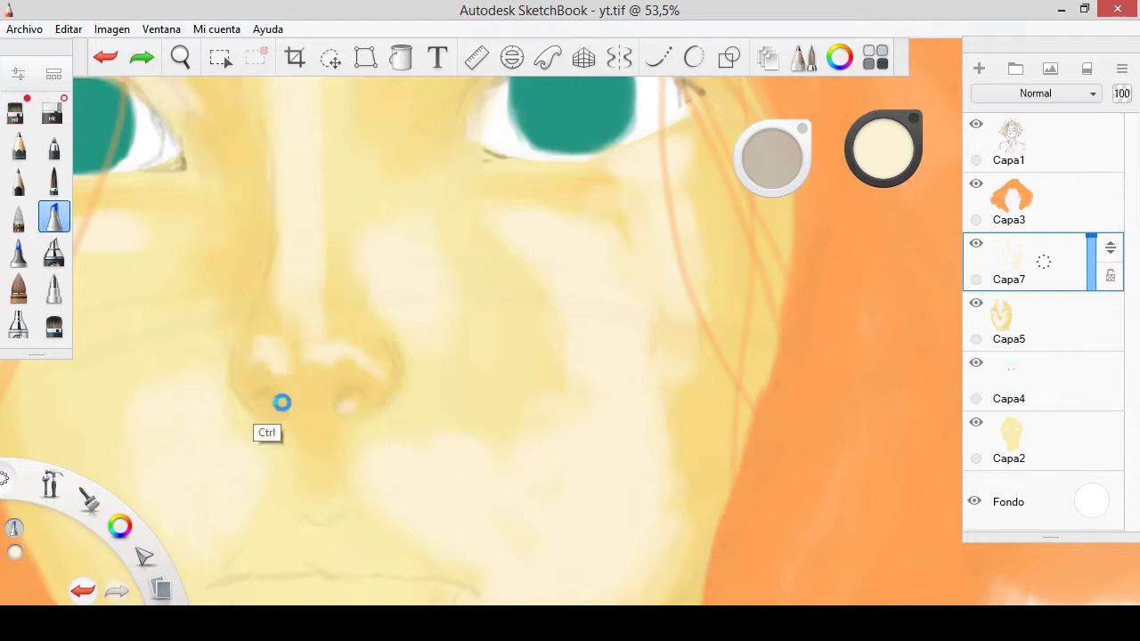
pyautogui.moveTo(250, 382); pyautogui.dragTo(305, 350)
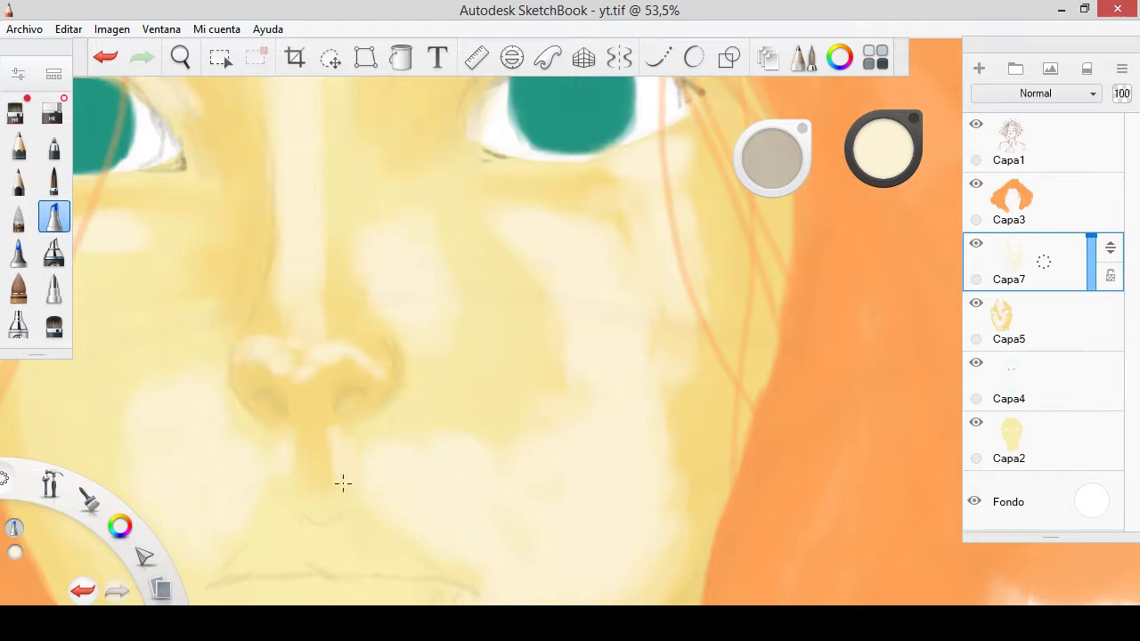
pyautogui.scroll(-3, 443, 373)
pyautogui.scroll(1, 450, 372)
pyautogui.moveTo(771, 159); pyautogui.dragTo(768, 163)
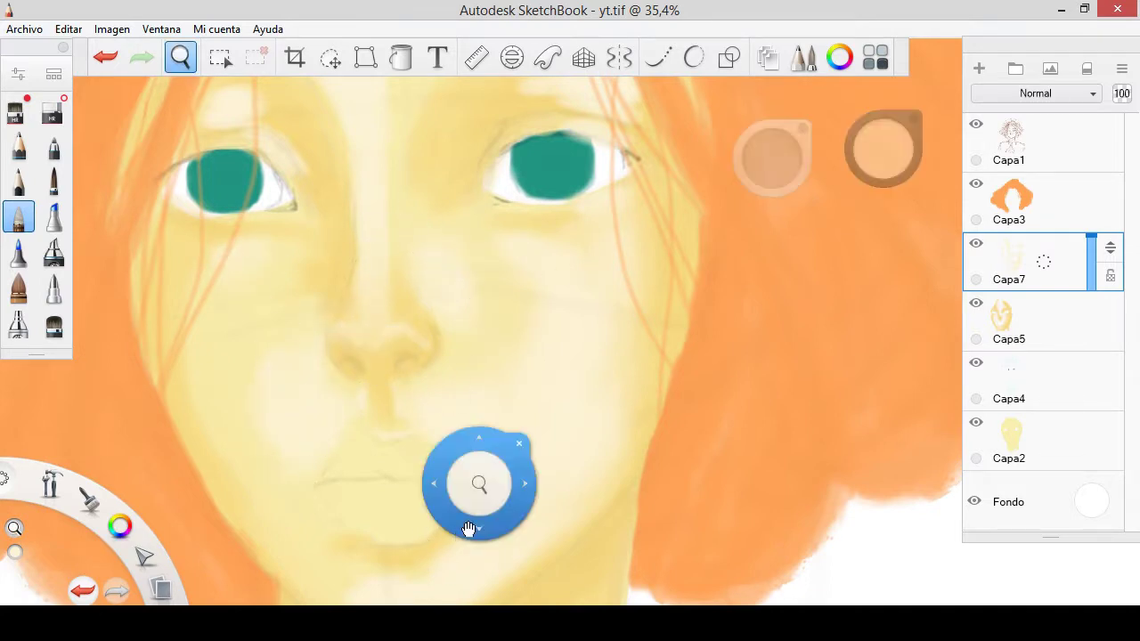
# - Soften the skin above the left eye, then zoom out to 22% to see the whole face
pyautogui.moveTo(479, 484); pyautogui.dragTo(478, 332)
pyautogui.moveTo(500, 372)
pyautogui.mouseDown()
pyautogui.moveTo(458, 279)
pyautogui.moveTo(516, 267)
pyautogui.mouseUp()
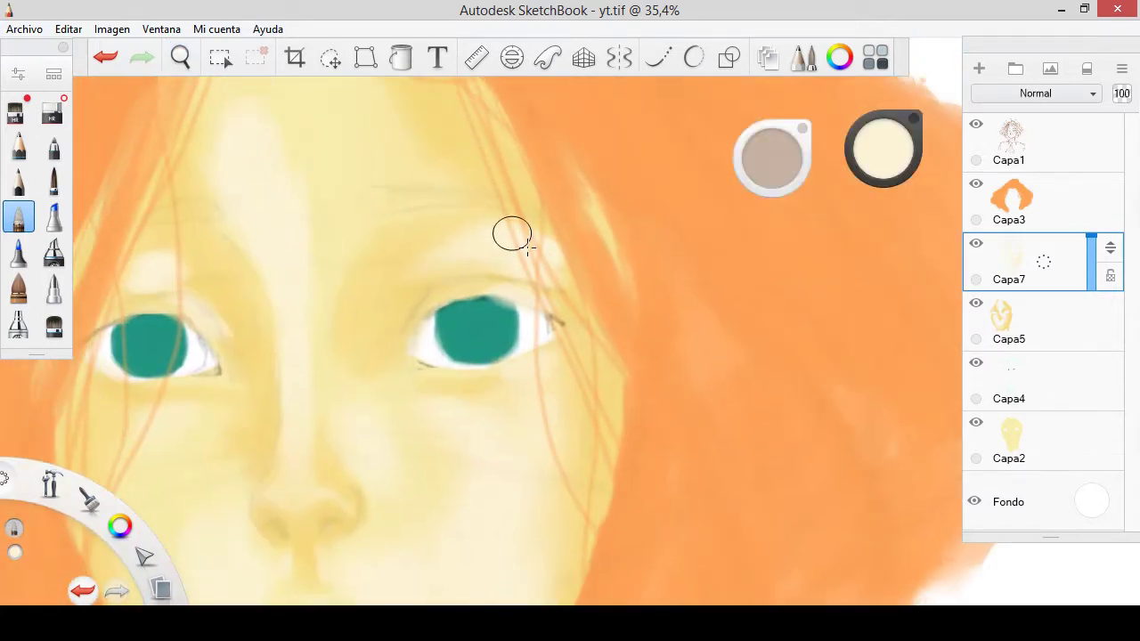
pyautogui.moveTo(123, 293); pyautogui.dragTo(180, 285)
pyautogui.moveTo(307, 191); pyautogui.dragTo(301, 312)
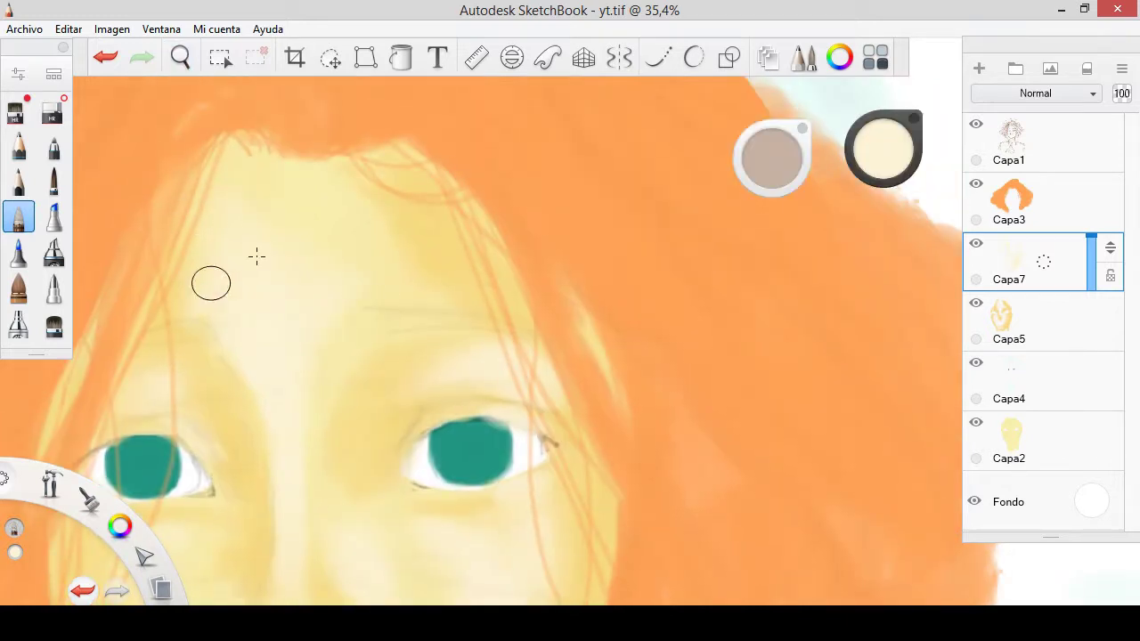
pyautogui.press('space')
pyautogui.moveTo(349, 375); pyautogui.dragTo(329, 418)
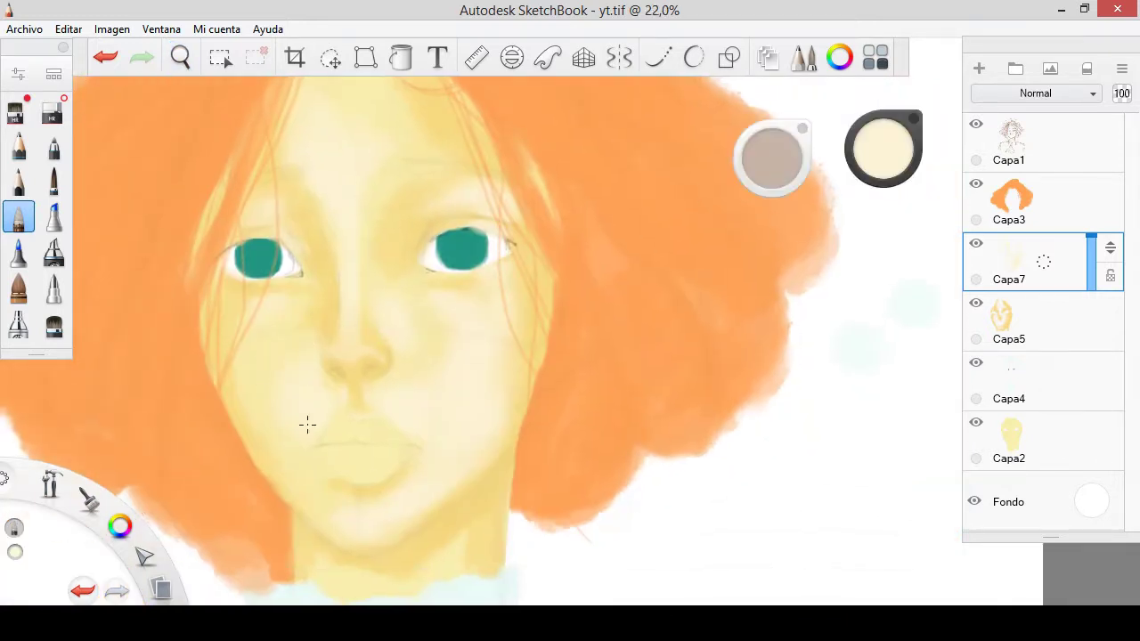
# - Select layer Capa3, pick a coral colour and lay a first stroke on the lips
pyautogui.click(1024, 213)
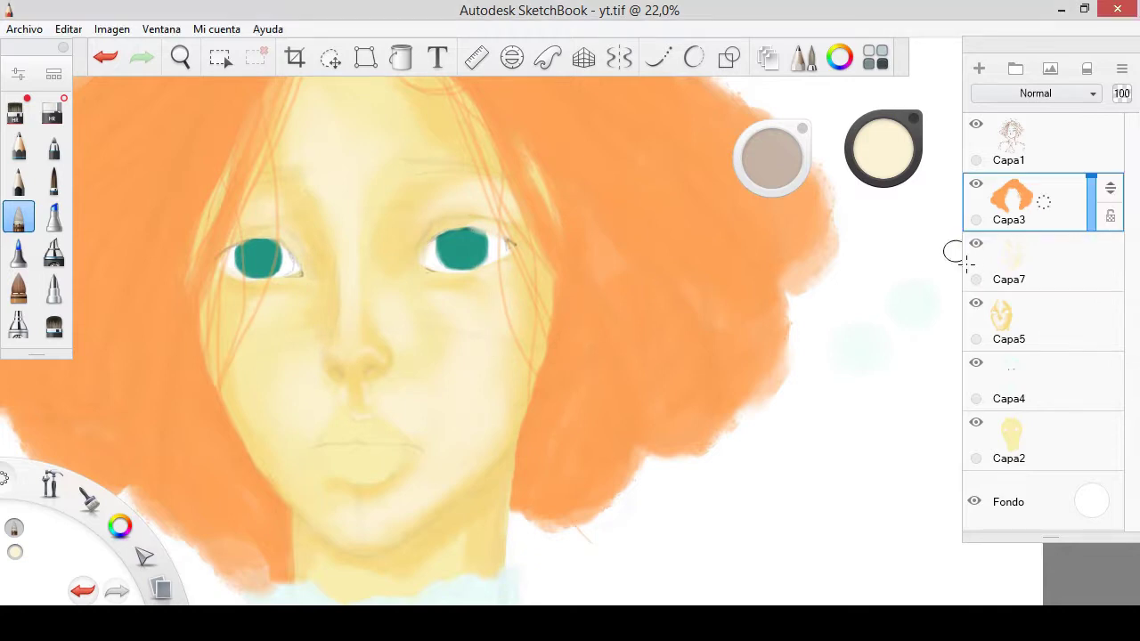
pyautogui.click(53, 216)
pyautogui.click(883, 148)
pyautogui.click(898, 143)
pyautogui.moveTo(351, 431); pyautogui.dragTo(361, 442)
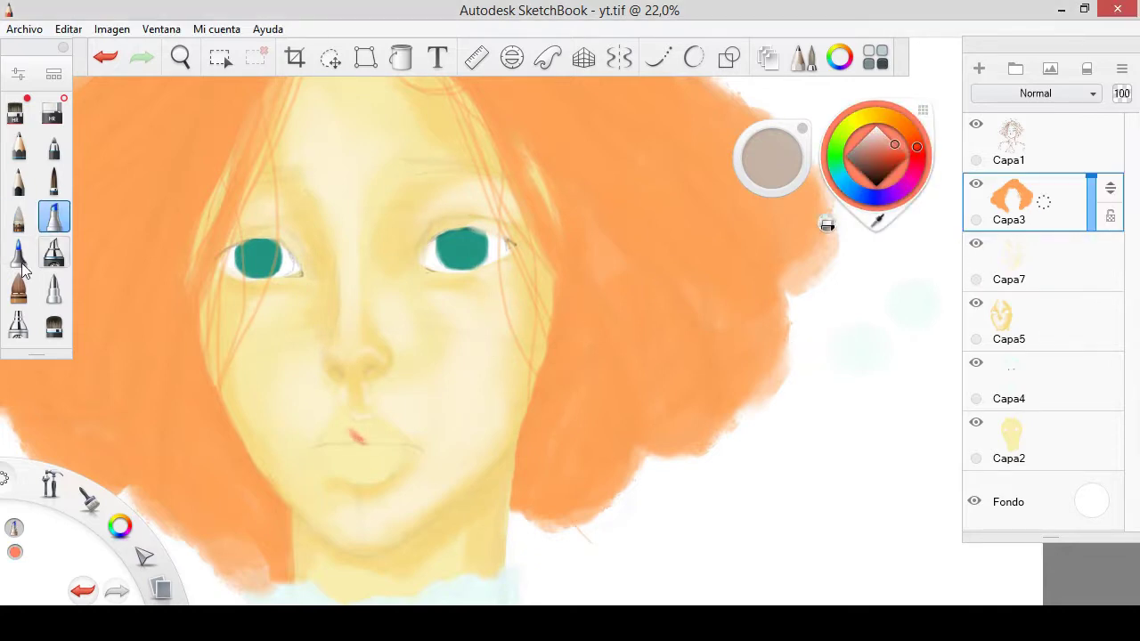
# - Paint thick coral strokes across the lips with a second brush
pyautogui.click(18, 252)
pyautogui.scroll(3, 330, 476)
pyautogui.moveTo(289, 461); pyautogui.dragTo(453, 463)
pyautogui.moveTo(332, 472)
pyautogui.mouseDown()
pyautogui.moveTo(399, 455)
pyautogui.moveTo(356, 461)
pyautogui.moveTo(302, 445)
pyautogui.mouseUp()
# - Enlarge the broad brush to about size 24 and fill both lips with coral
pyautogui.click(54, 217)
pyautogui.moveTo(772, 157); pyautogui.dragTo(788, 155)
pyautogui.moveTo(337, 438)
pyautogui.mouseDown()
pyautogui.moveTo(383, 429)
pyautogui.moveTo(414, 449)
pyautogui.moveTo(359, 476)
pyautogui.mouseUp()
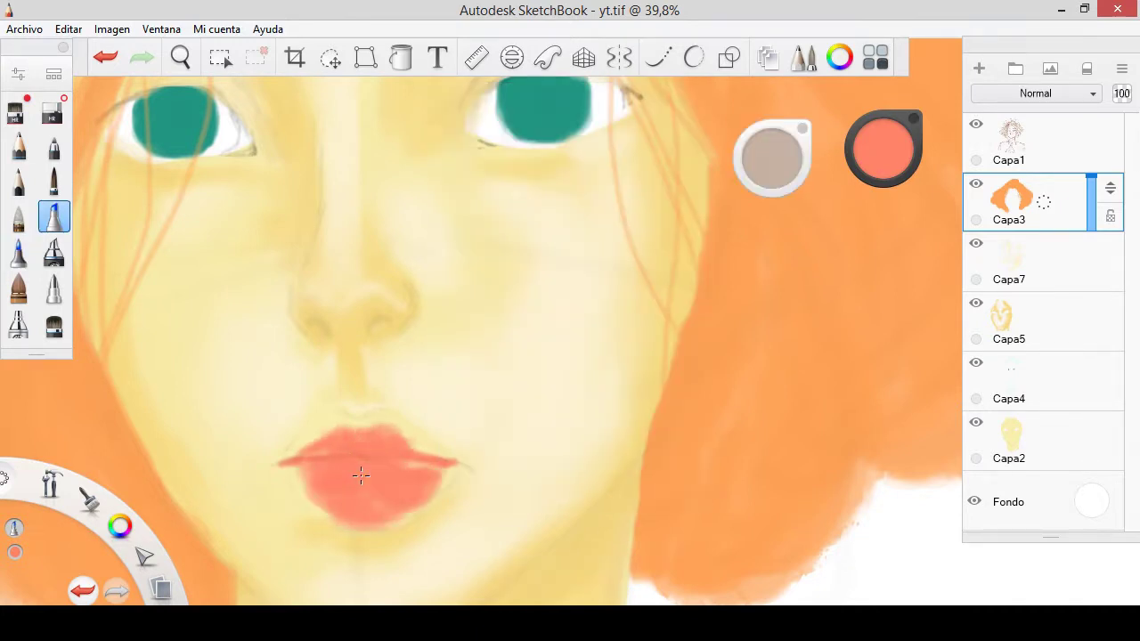
pyautogui.moveTo(303, 449); pyautogui.dragTo(359, 471)
pyautogui.moveTo(374, 418); pyautogui.dragTo(403, 440)
pyautogui.moveTo(321, 484)
pyautogui.mouseDown()
pyautogui.moveTo(430, 511)
pyautogui.moveTo(465, 485)
pyautogui.mouseUp()
# - Darken the colour and draw the line between the lips and the lower-lip edge
pyautogui.click(17, 252)
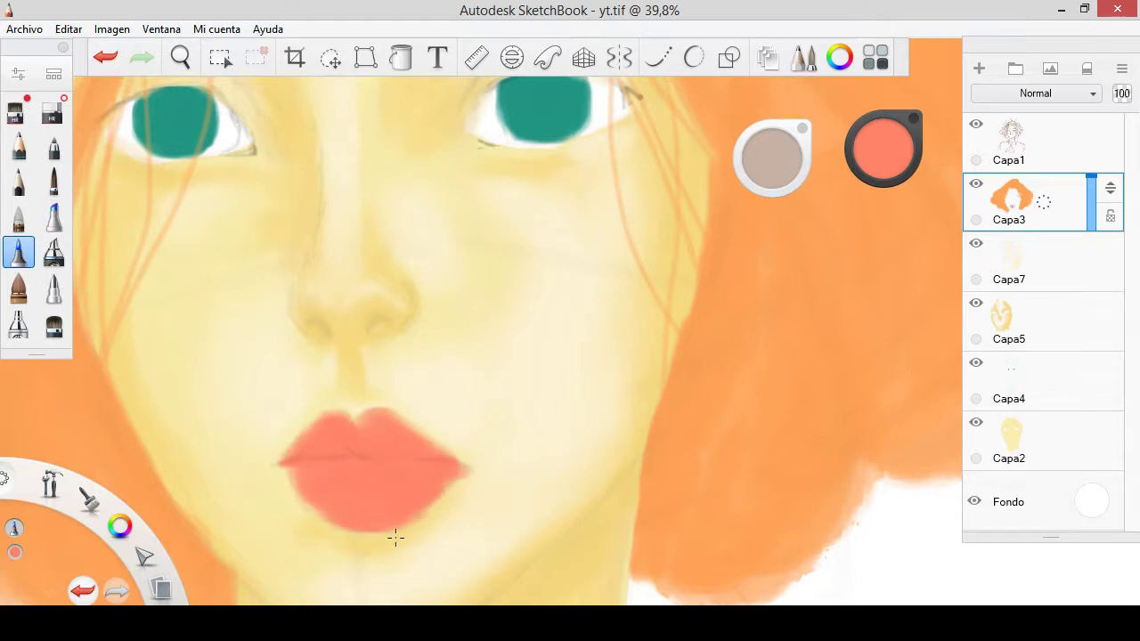
pyautogui.moveTo(883, 171); pyautogui.dragTo(885, 164)
pyautogui.click(885, 164)
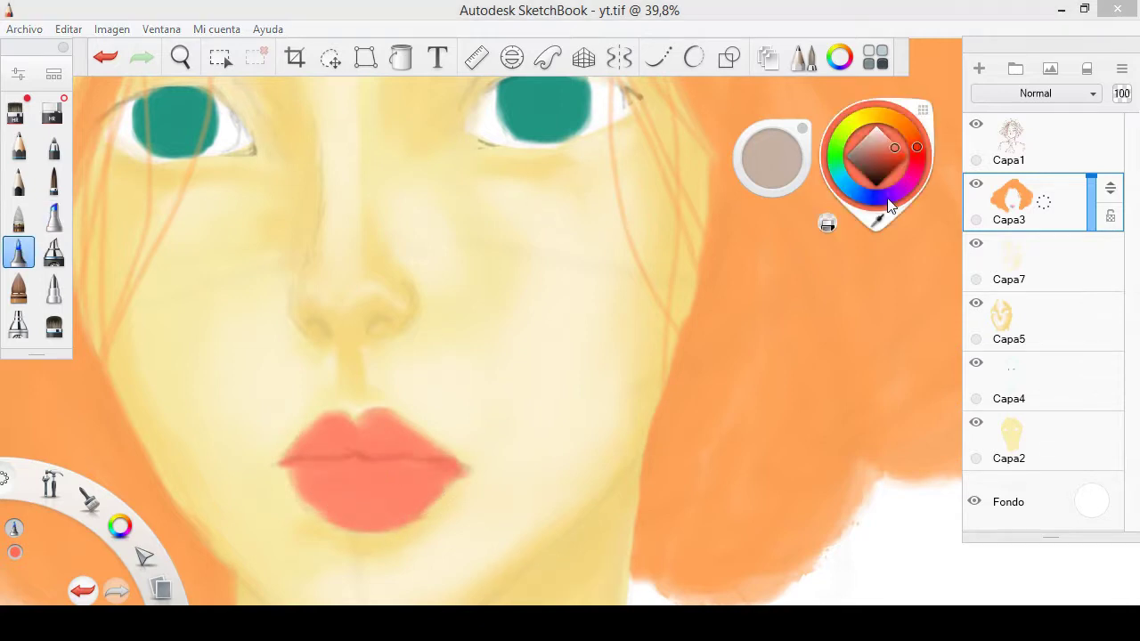
pyautogui.moveTo(346, 456); pyautogui.dragTo(385, 461)
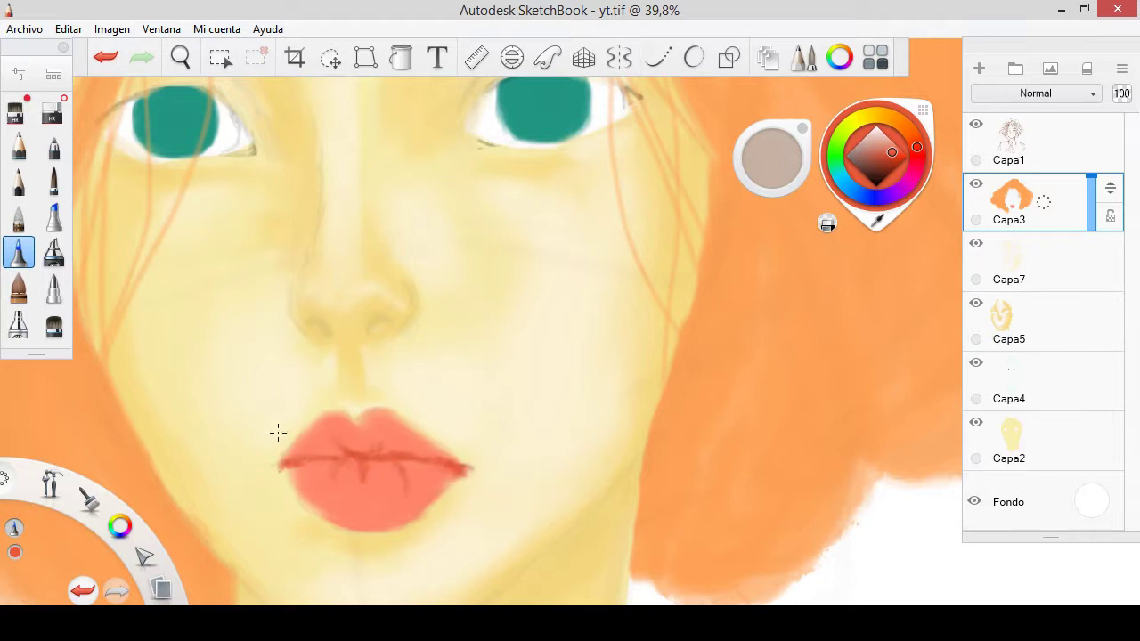
pyautogui.moveTo(344, 527); pyautogui.dragTo(406, 532)
# - Repaint both lips a darker red with the broad brush at about 30% density
pyautogui.click(53, 216)
pyautogui.moveTo(312, 449); pyautogui.dragTo(390, 472)
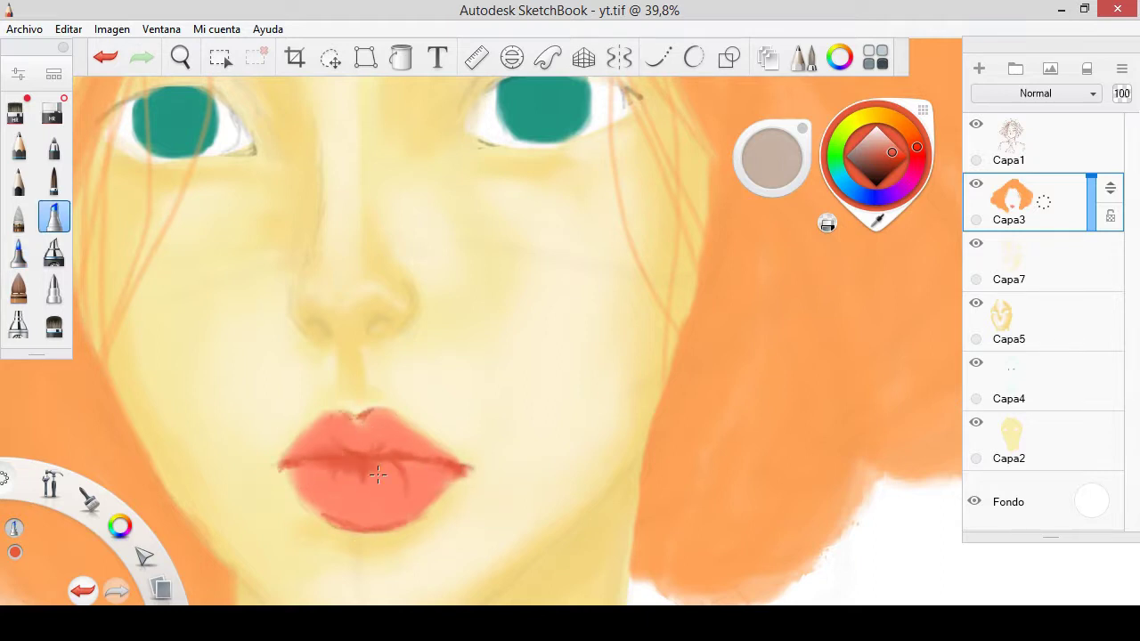
pyautogui.moveTo(310, 490); pyautogui.dragTo(426, 471)
pyautogui.moveTo(317, 441); pyautogui.dragTo(424, 445)
pyautogui.moveTo(331, 489); pyautogui.dragTo(432, 457)
# - Deepen the red across both lips, then shift the colour to a stronger red
pyautogui.moveTo(771, 157); pyautogui.dragTo(773, 172)
pyautogui.moveTo(329, 417); pyautogui.dragTo(413, 440)
pyautogui.moveTo(314, 498)
pyautogui.mouseDown()
pyautogui.moveTo(430, 478)
pyautogui.moveTo(288, 480)
pyautogui.moveTo(378, 529)
pyautogui.moveTo(443, 498)
pyautogui.mouseUp()
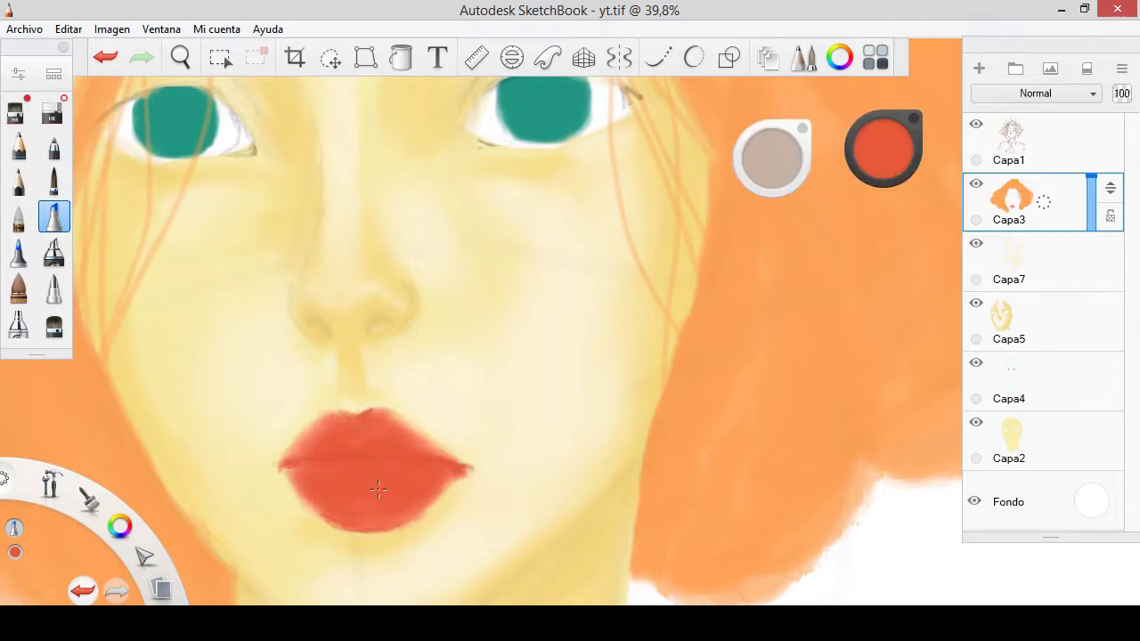
pyautogui.moveTo(329, 516); pyautogui.dragTo(285, 472)
pyautogui.moveTo(392, 418); pyautogui.dragTo(320, 426)
pyautogui.keyDown('alt'); pyautogui.click(331, 448); pyautogui.keyUp('alt')
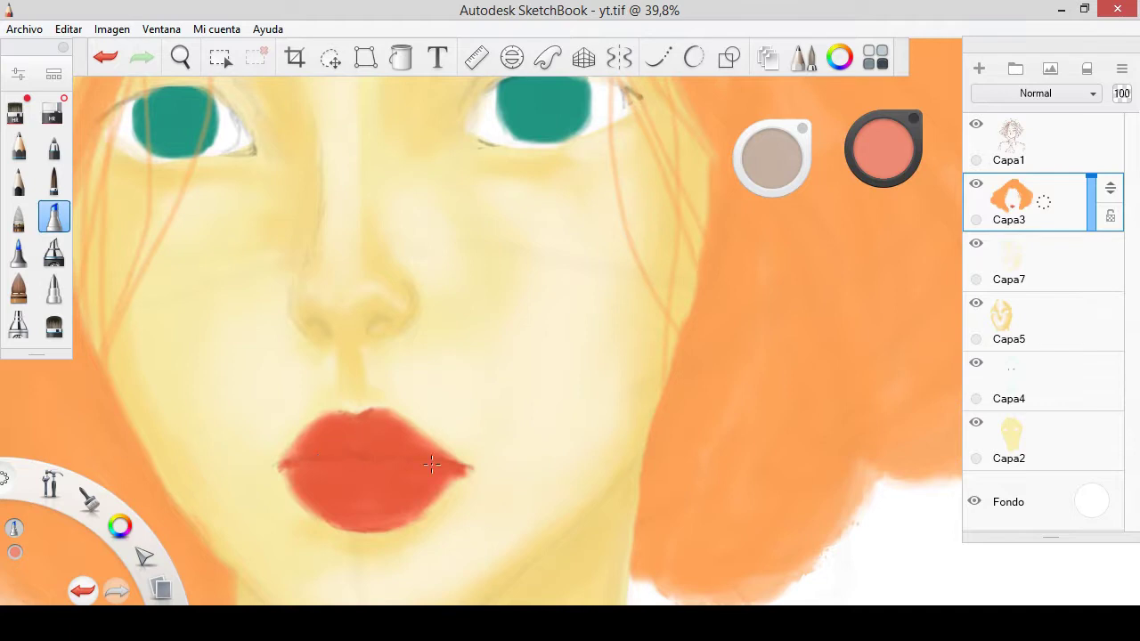
pyautogui.press('b')
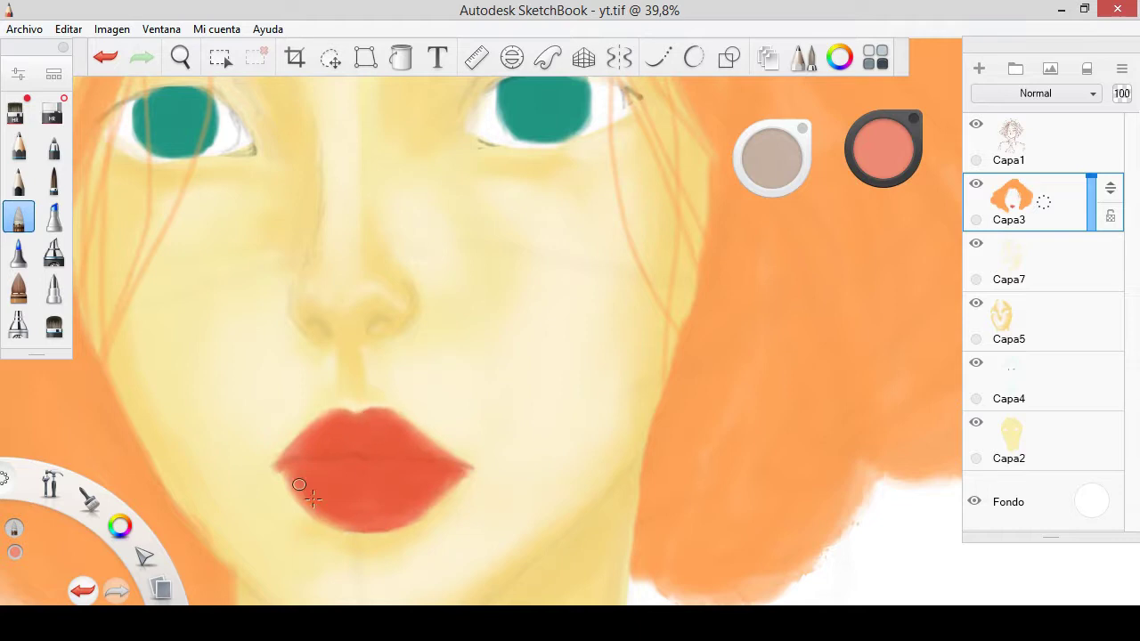
pyautogui.moveTo(881, 147); pyautogui.dragTo(872, 158)
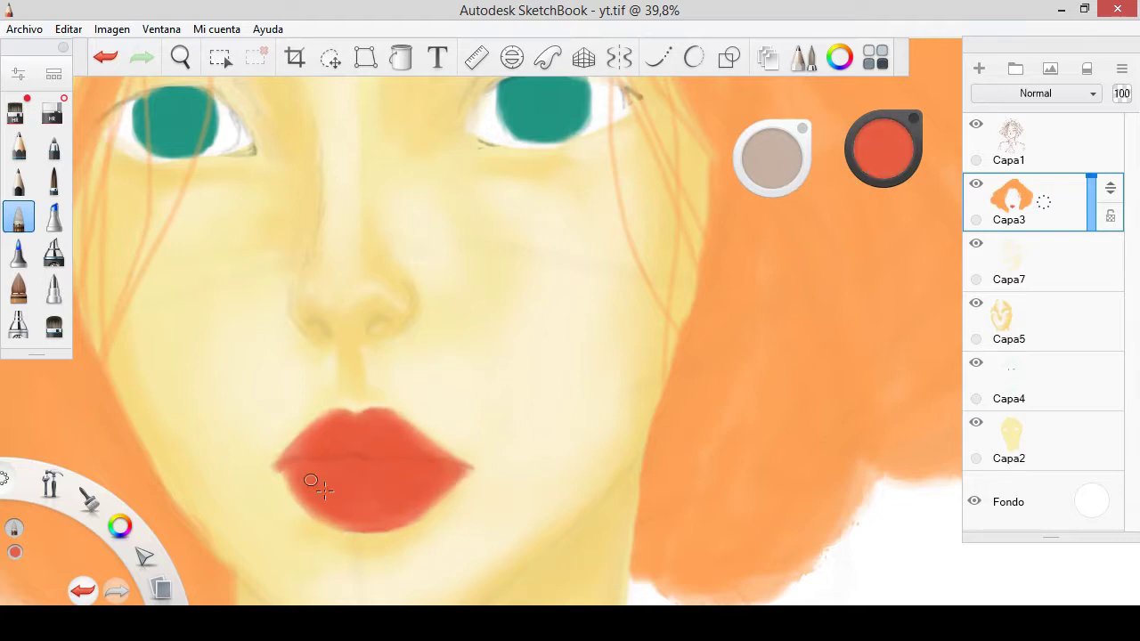
# - Sample the cream skin tone from the face on Capa7 and pan toward the eyes
pyautogui.click(1006, 258)
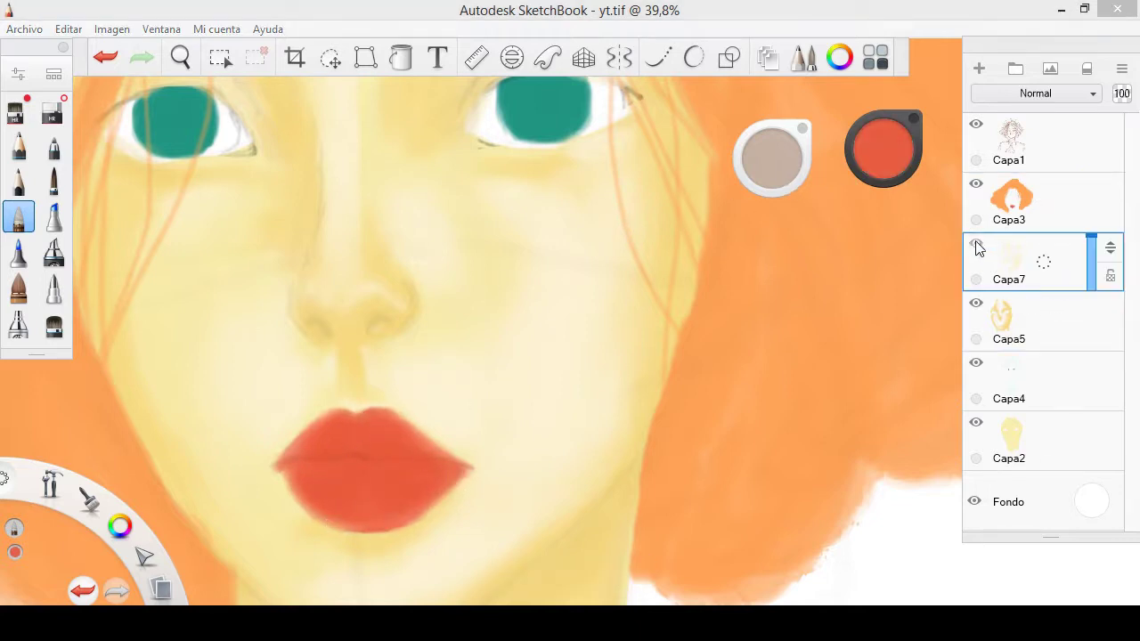
pyautogui.keyDown('alt'); pyautogui.click(663, 405); pyautogui.keyUp('alt')
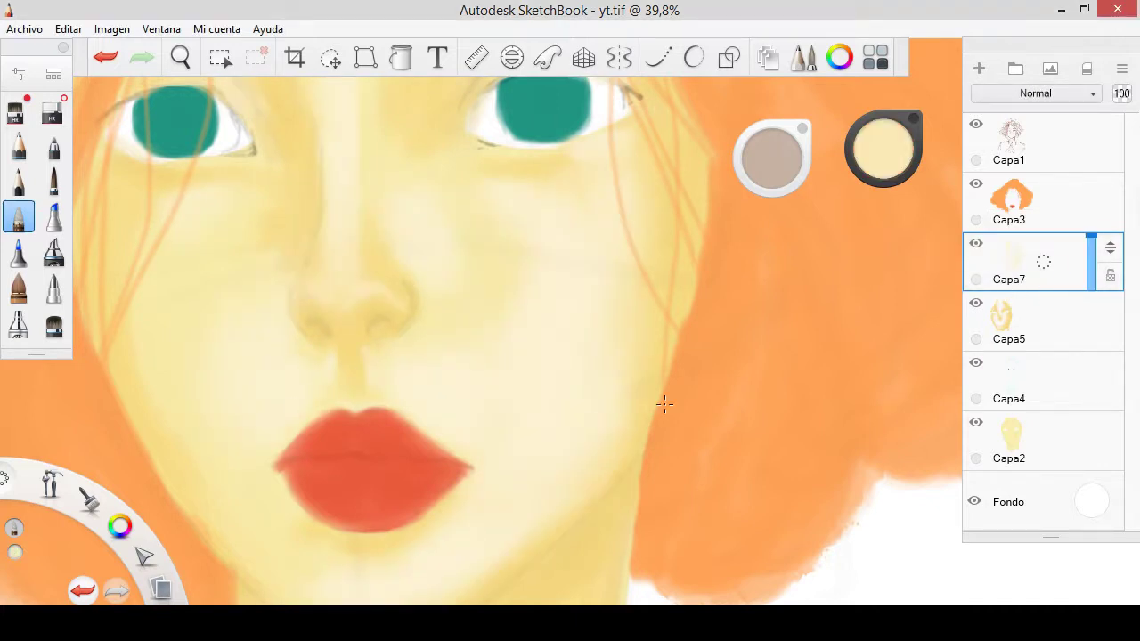
pyautogui.press('b')
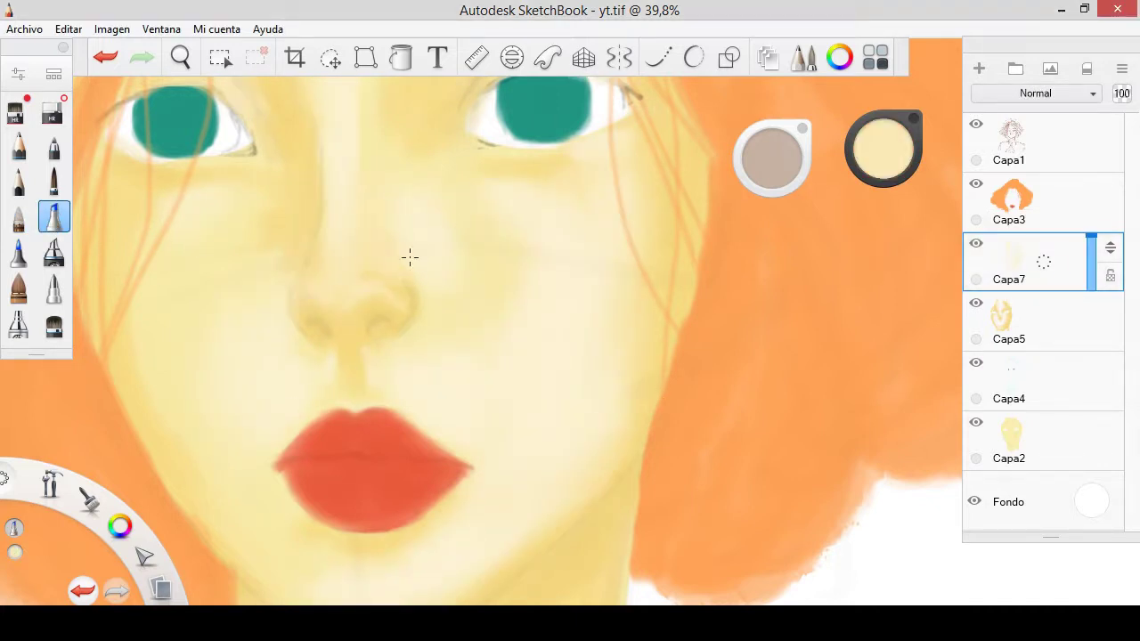
pyautogui.moveTo(620, 244); pyautogui.dragTo(808, 260)
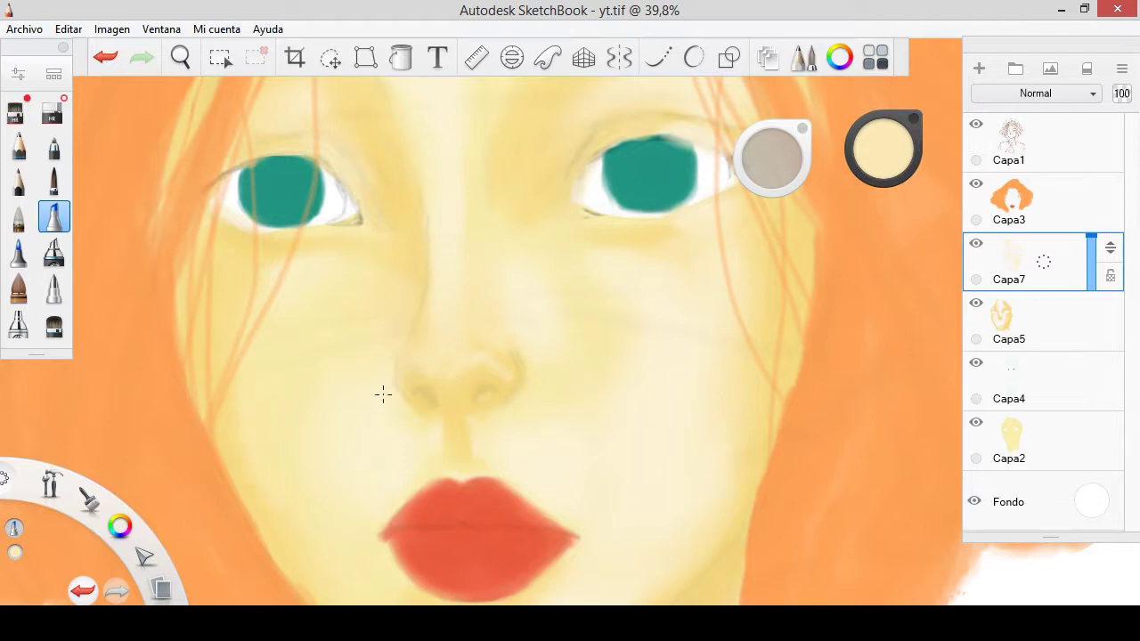
pyautogui.moveTo(520, 208); pyautogui.dragTo(475, 318)
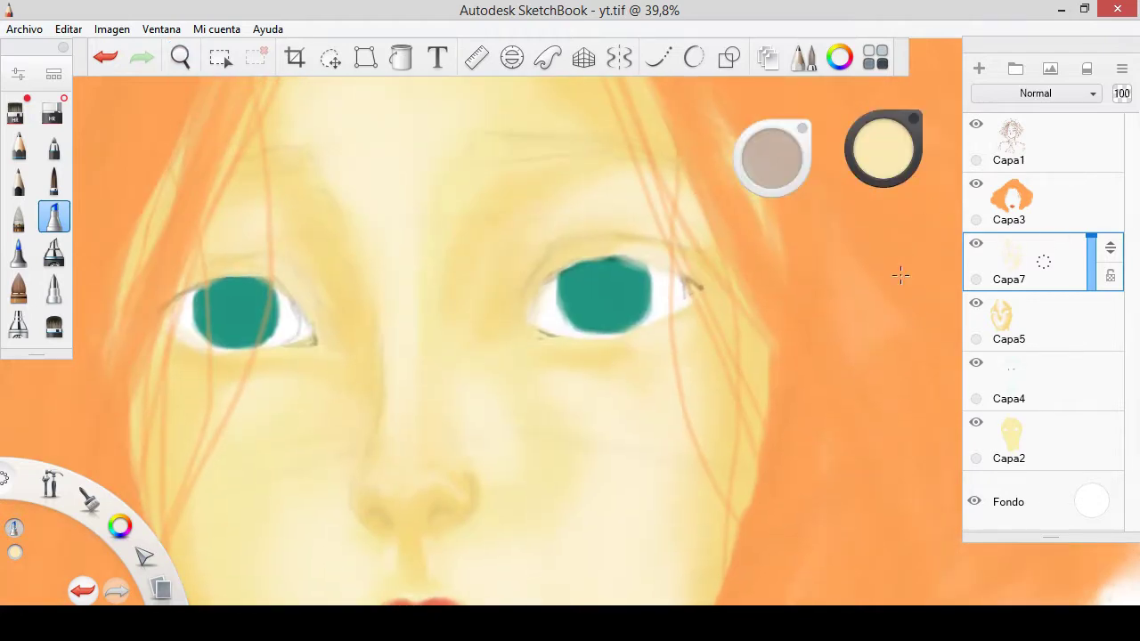
# - Set a dark brown colour and make the hair layer Capa3 active
pyautogui.click(1024, 383)
pyautogui.press('b')
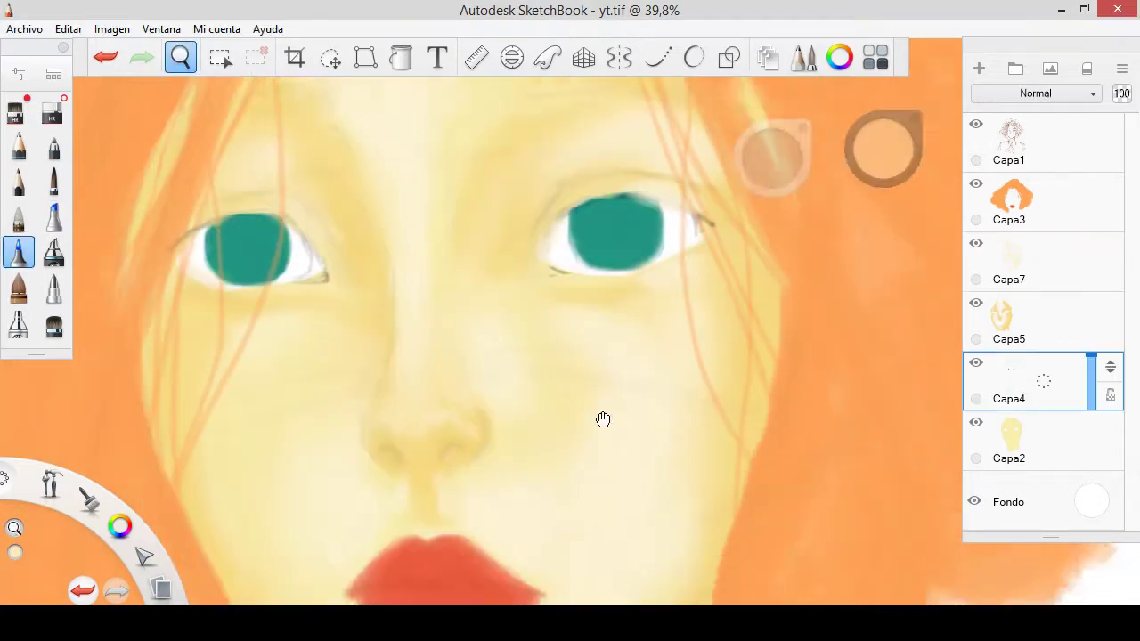
pyautogui.moveTo(602, 419); pyautogui.dragTo(589, 268)
pyautogui.click(883, 157)
pyautogui.click(884, 165)
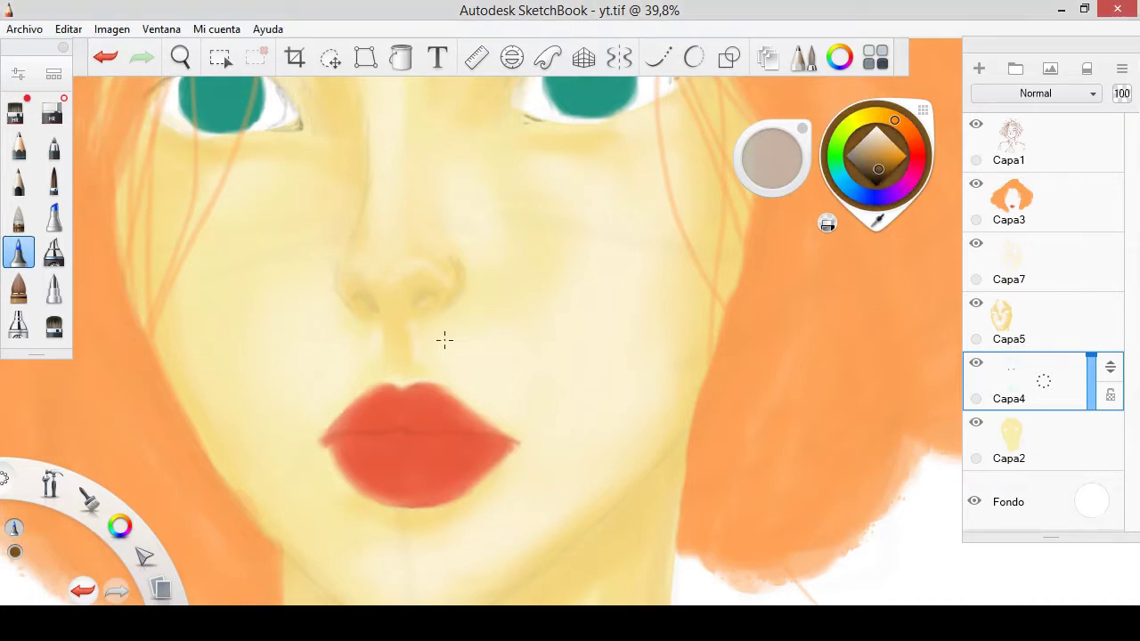
pyautogui.scroll(3, 442, 338)
pyautogui.click(1024, 205)
# - Add new layer Capa8 and paint both nostrils brown
pyautogui.click(978, 68)
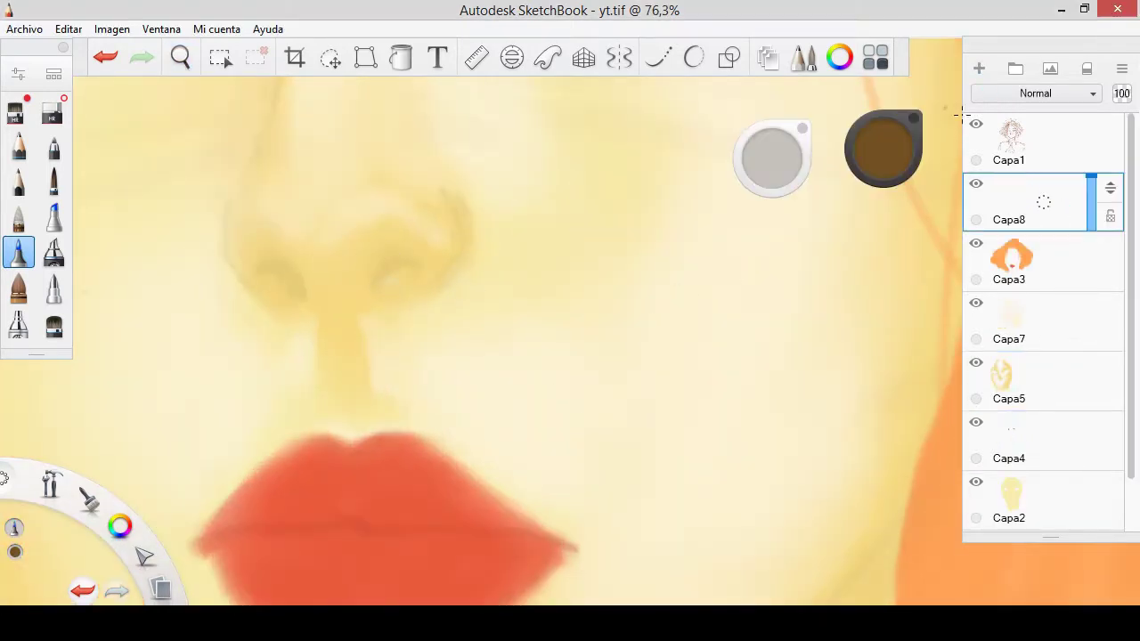
pyautogui.moveTo(404, 282); pyautogui.dragTo(381, 279)
pyautogui.moveTo(301, 281)
pyautogui.mouseDown()
pyautogui.moveTo(271, 267)
pyautogui.moveTo(292, 289)
pyautogui.mouseUp()
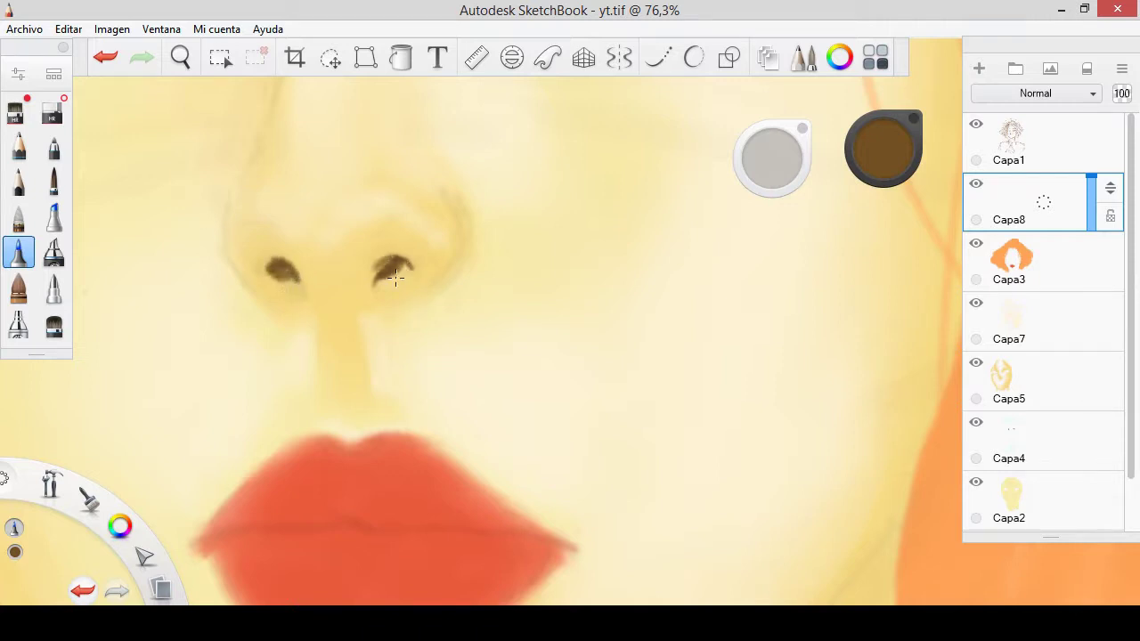
# - Tidy the nostrils with a size-20 eraser, then zoom out toward the lips
pyautogui.click(54, 145)
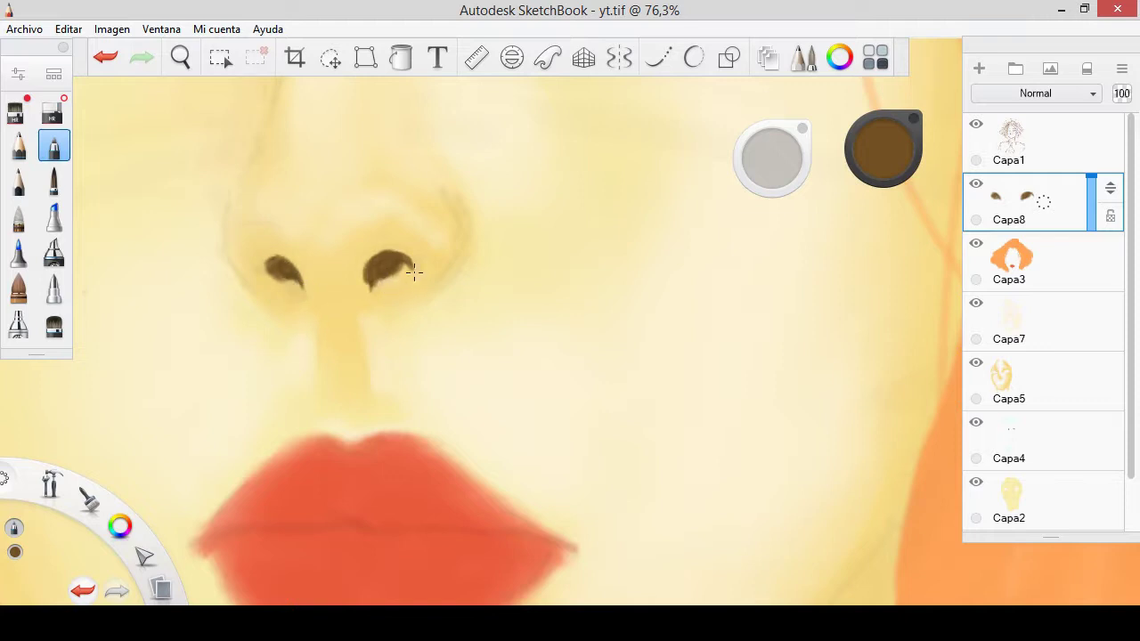
pyautogui.click(53, 216)
pyautogui.moveTo(771, 158); pyautogui.dragTo(758, 173)
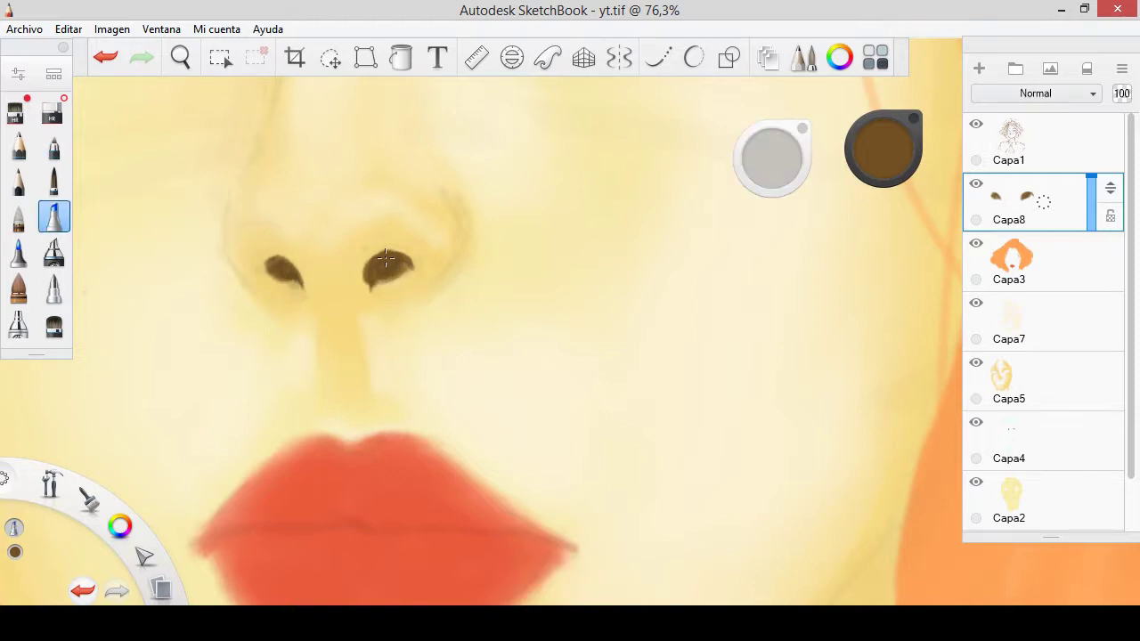
pyautogui.scroll(2, 384, 258)
pyautogui.scroll(2, 440, 282)
pyautogui.press('e')
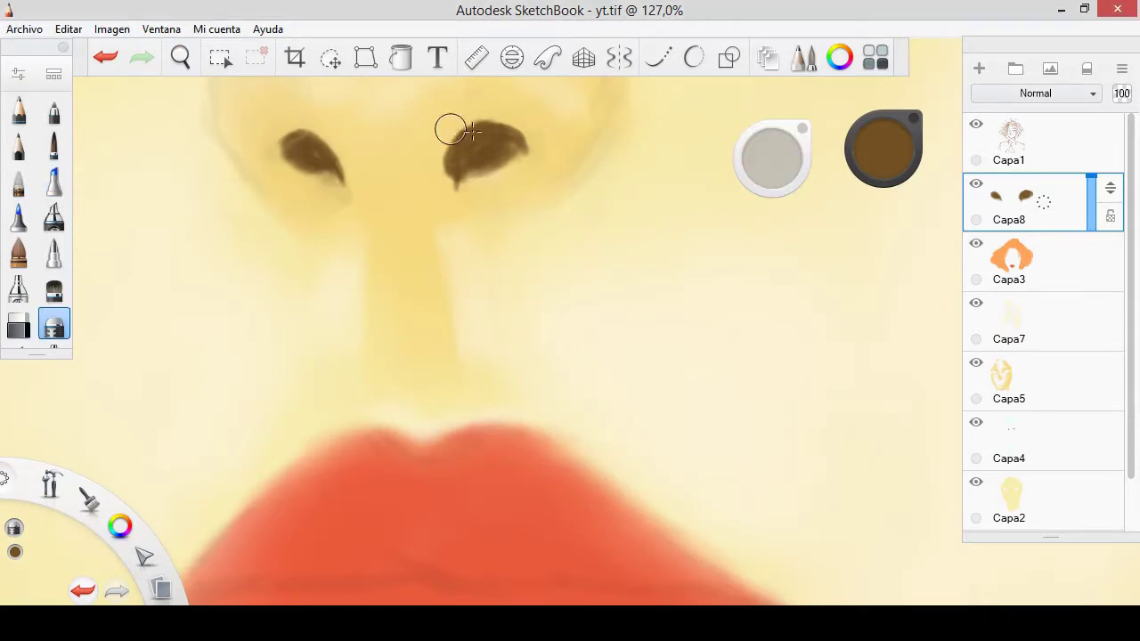
pyautogui.press('space')
pyautogui.moveTo(470, 262)
pyautogui.mouseDown()
pyautogui.moveTo(510, 345)
pyautogui.moveTo(416, 244)
pyautogui.mouseUp()
# - Outline the left eye's lower lid and outer corner in a more saturated brown
pyautogui.press('e')
pyautogui.press('space')
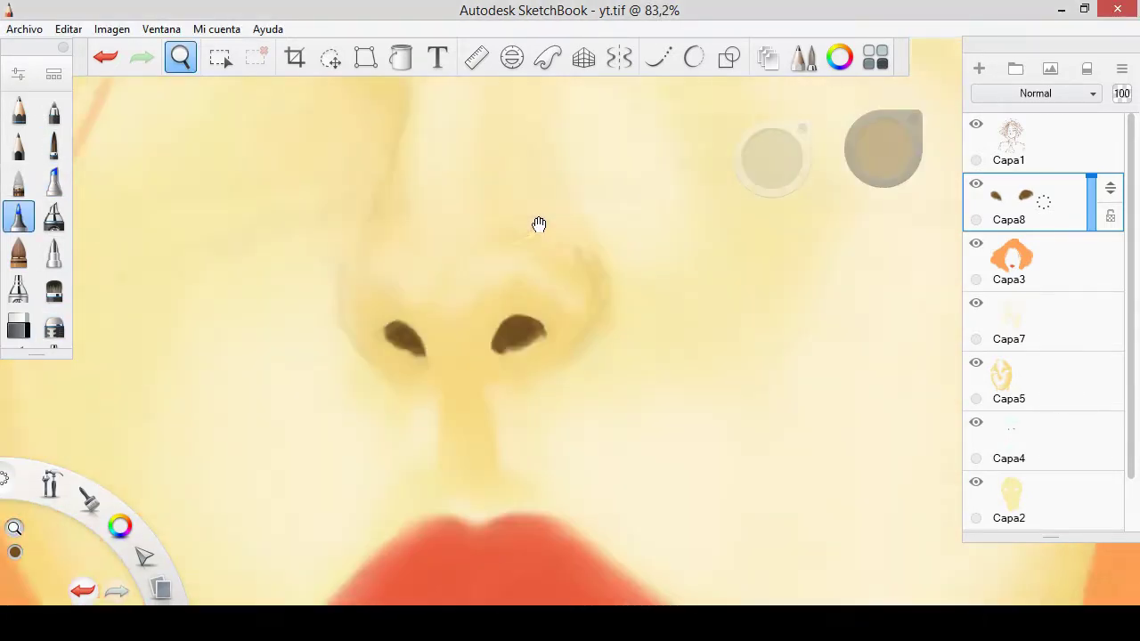
pyautogui.moveTo(546, 227); pyautogui.dragTo(633, 458)
pyautogui.moveTo(408, 346); pyautogui.dragTo(467, 340)
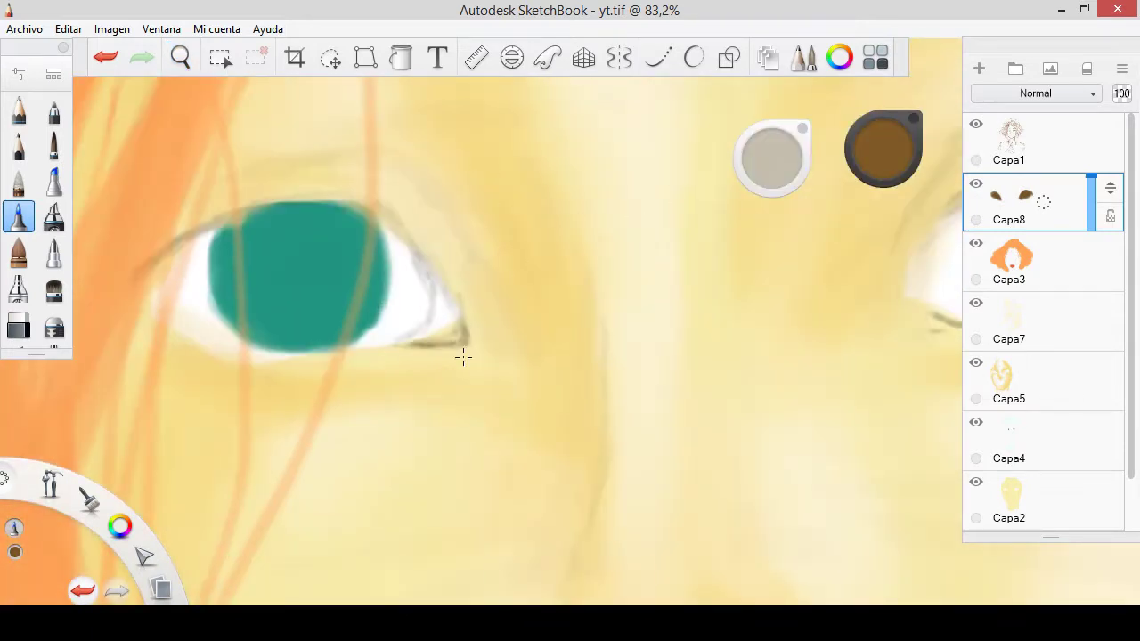
pyautogui.moveTo(880, 148); pyautogui.dragTo(878, 160)
pyautogui.moveTo(444, 296); pyautogui.dragTo(470, 343)
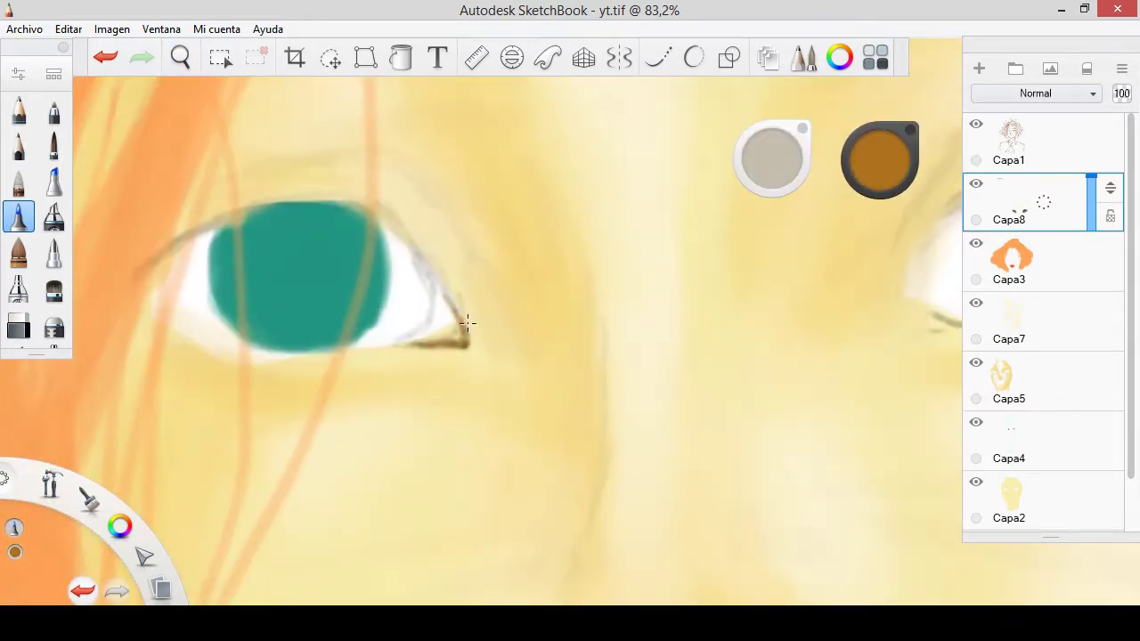
# - Trace both eyelids with a fine pen and draw the crease above the eye
pyautogui.click(54, 109)
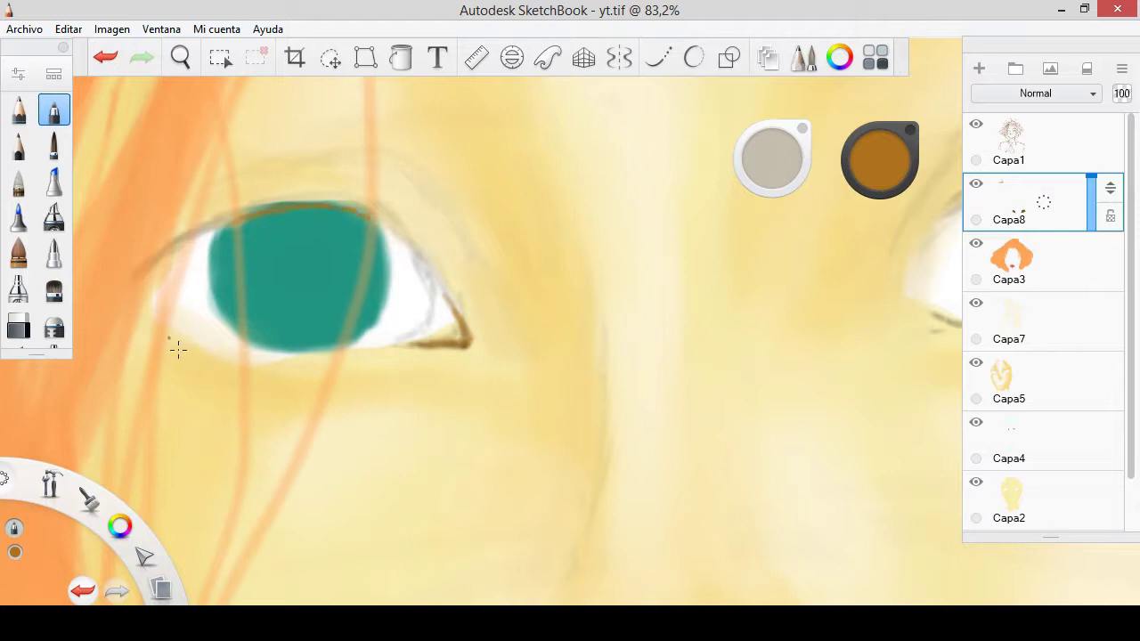
pyautogui.moveTo(397, 229); pyautogui.dragTo(467, 333)
pyautogui.moveTo(415, 249)
pyautogui.mouseDown()
pyautogui.moveTo(468, 329)
pyautogui.moveTo(421, 258)
pyautogui.mouseUp()
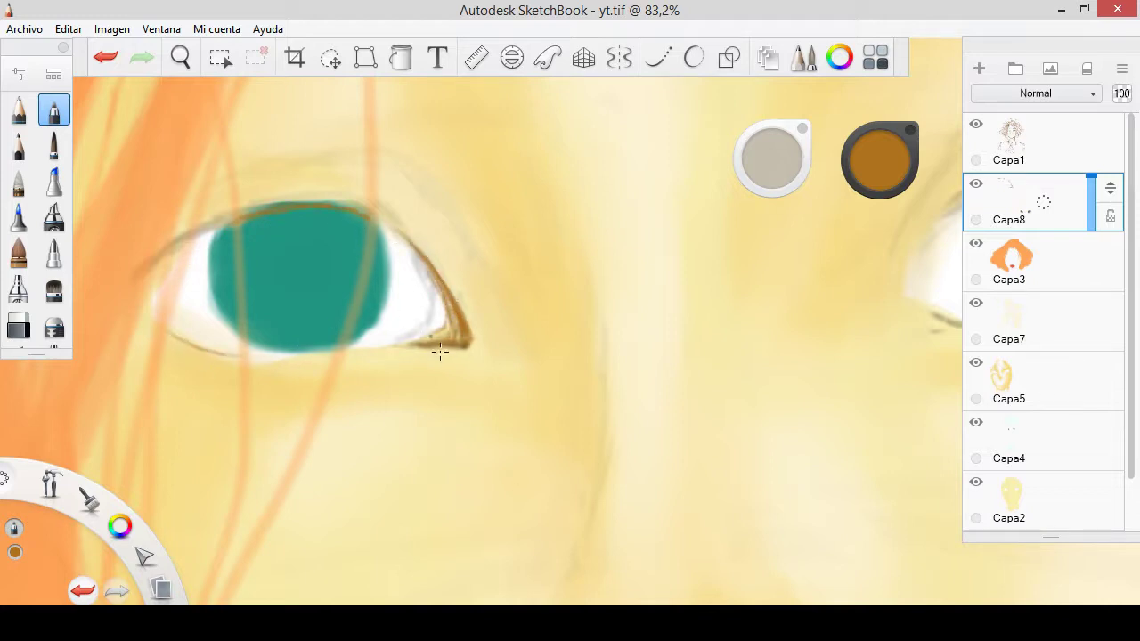
pyautogui.moveTo(365, 346); pyautogui.dragTo(417, 341)
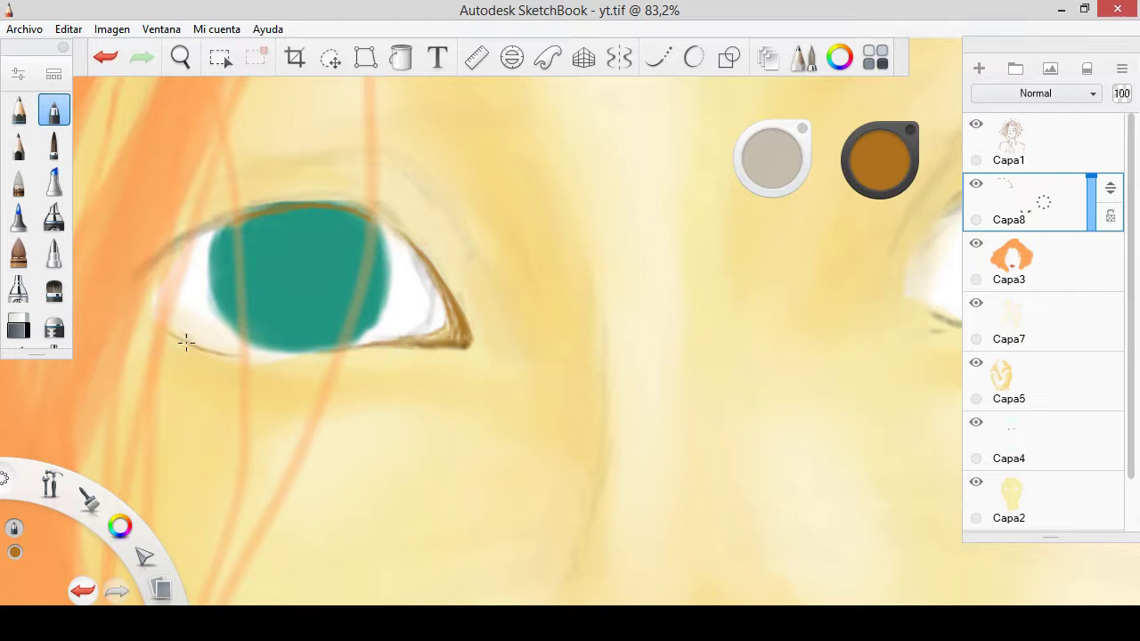
pyautogui.moveTo(186, 342); pyautogui.dragTo(283, 358)
pyautogui.moveTo(153, 254); pyautogui.dragTo(222, 234)
pyautogui.moveTo(235, 166)
pyautogui.mouseDown()
pyautogui.moveTo(383, 170)
pyautogui.moveTo(470, 260)
pyautogui.mouseUp()
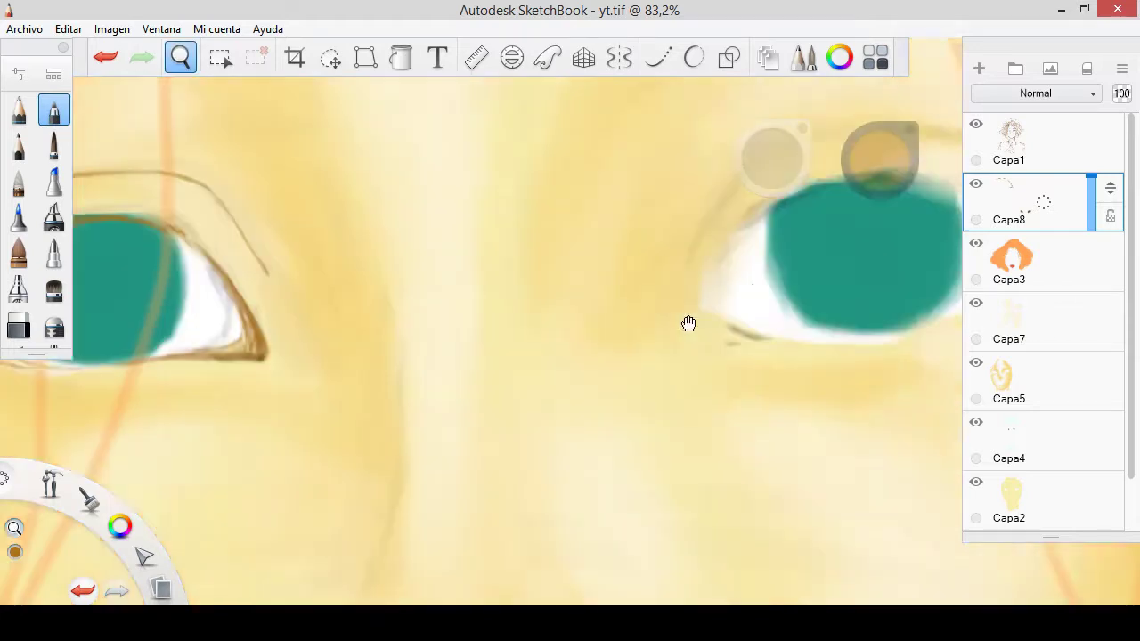
# - Outline the other eye's inner corner, lower lid and upper lid in brown
pyautogui.moveTo(686, 323)
pyautogui.mouseDown()
pyautogui.moveTo(445, 257)
pyautogui.moveTo(344, 349)
pyautogui.moveTo(506, 356)
pyautogui.mouseUp()
pyautogui.moveTo(402, 302)
pyautogui.mouseDown()
pyautogui.moveTo(482, 366)
pyautogui.moveTo(755, 260)
pyautogui.mouseUp()
pyautogui.moveTo(500, 362); pyautogui.dragTo(755, 284)
pyautogui.moveTo(411, 264)
pyautogui.mouseDown()
pyautogui.moveTo(543, 189)
pyautogui.moveTo(766, 253)
pyautogui.mouseUp()
pyautogui.moveTo(605, 191); pyautogui.dragTo(704, 219)
pyautogui.moveTo(633, 201); pyautogui.dragTo(762, 260)
# - Arc a crease line above the eye toward the outer corner, then pan to the lips
pyautogui.moveTo(443, 239)
pyautogui.mouseDown()
pyautogui.moveTo(420, 293)
pyautogui.moveTo(527, 188)
pyautogui.mouseUp()
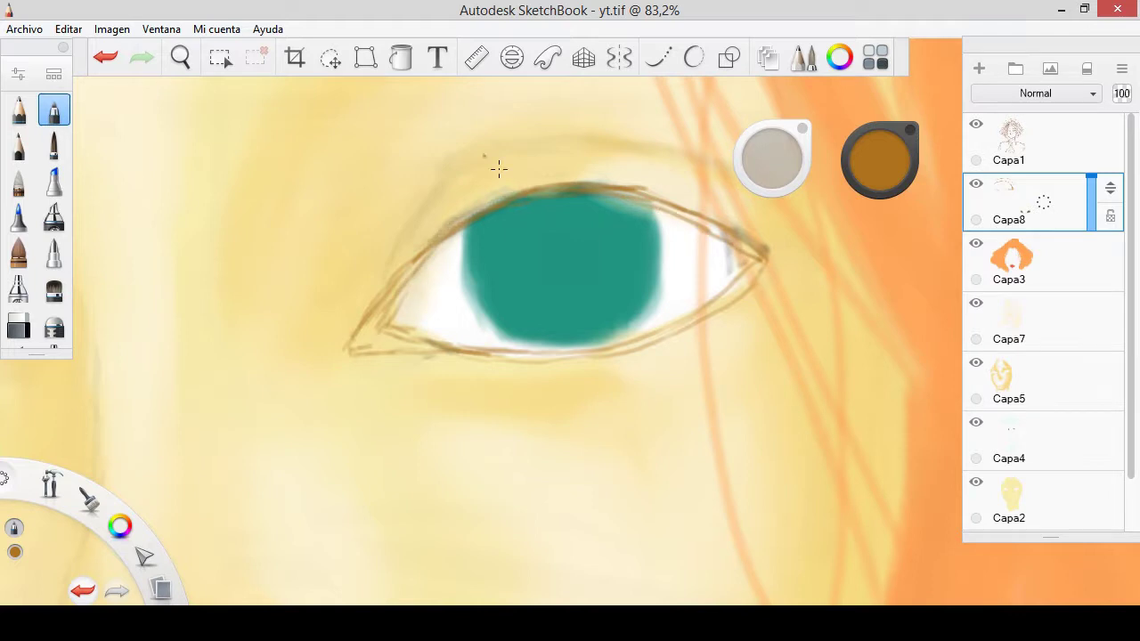
pyautogui.moveTo(379, 247)
pyautogui.mouseDown()
pyautogui.moveTo(630, 142)
pyautogui.moveTo(750, 194)
pyautogui.mouseUp()
pyautogui.moveTo(648, 191); pyautogui.dragTo(766, 256)
pyautogui.moveTo(432, 226); pyautogui.dragTo(437, 323)
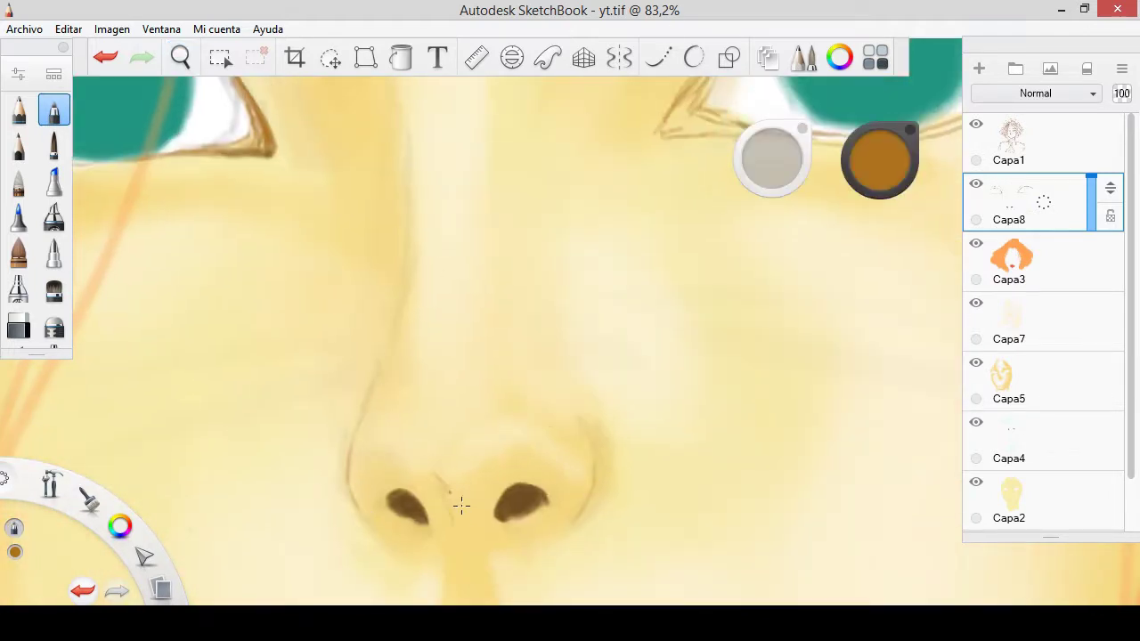
pyautogui.moveTo(427, 336)
pyautogui.mouseDown()
pyautogui.moveTo(623, 522)
pyautogui.moveTo(494, 352)
pyautogui.mouseUp()
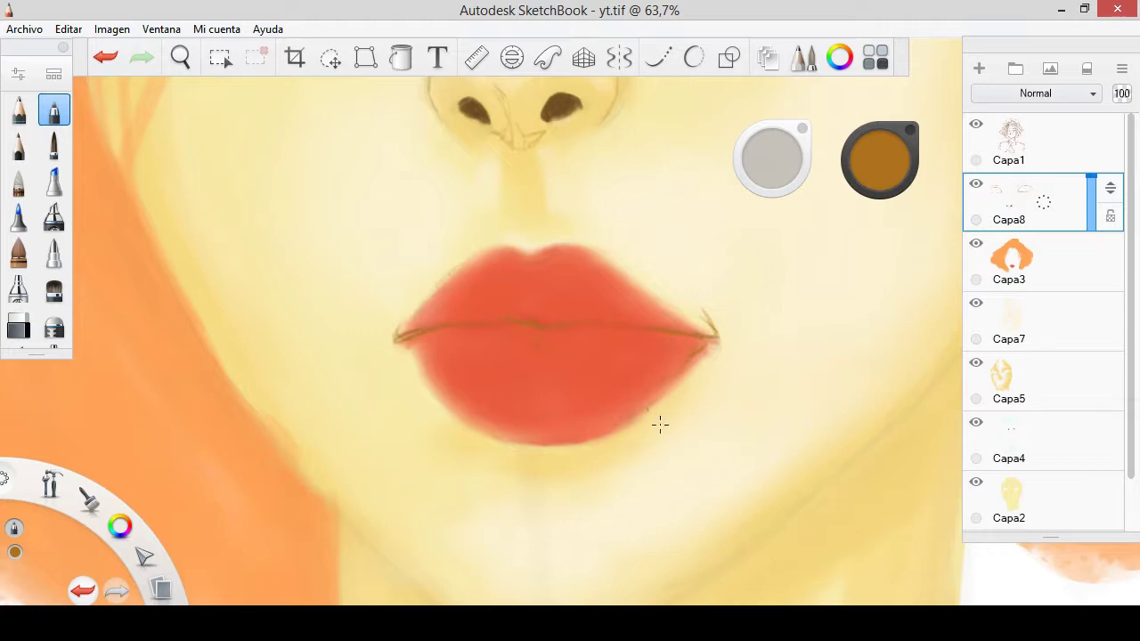
# - Undo the last stroke, then draw a dark hair-edge stroke and the chin contour
pyautogui.hotkey('ctrl', 'z')
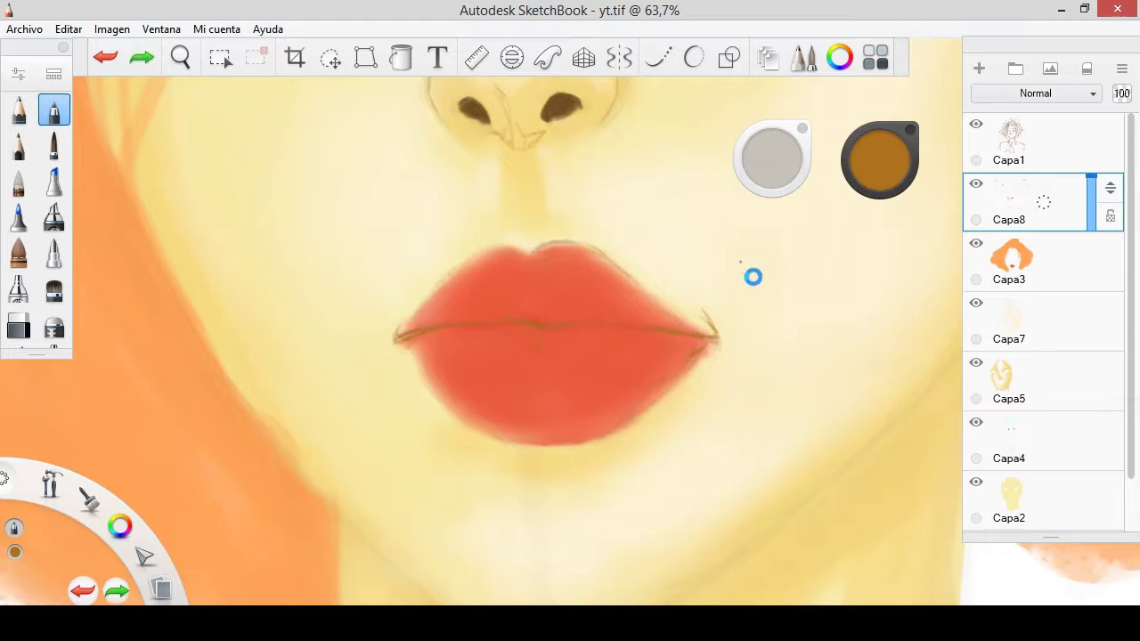
pyautogui.click(643, 294)
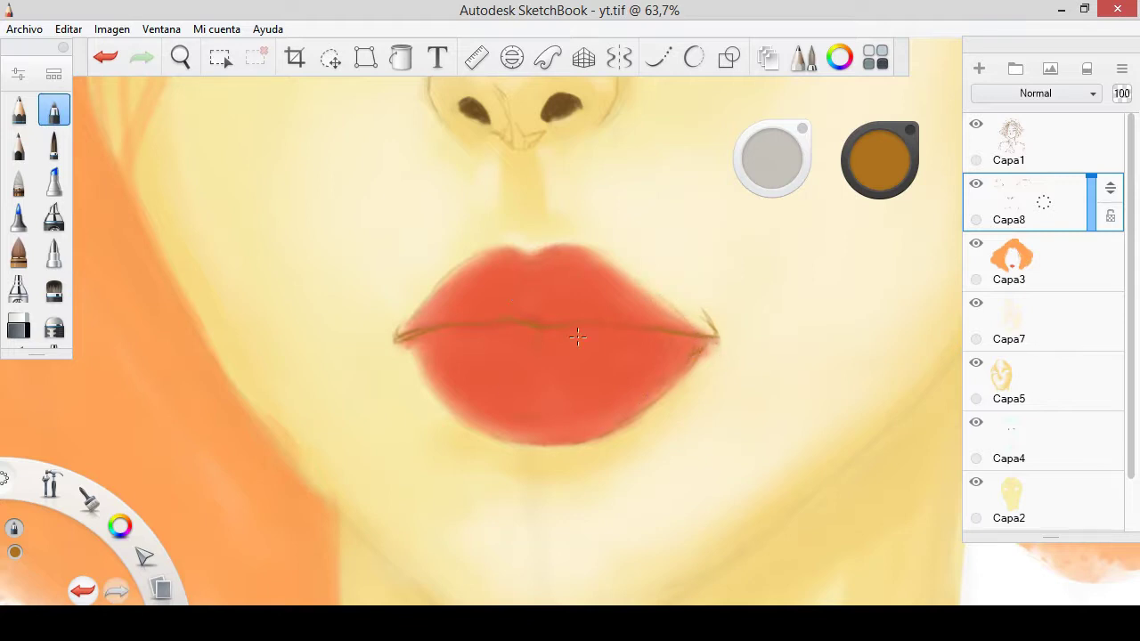
pyautogui.moveTo(566, 350); pyautogui.dragTo(578, 412)
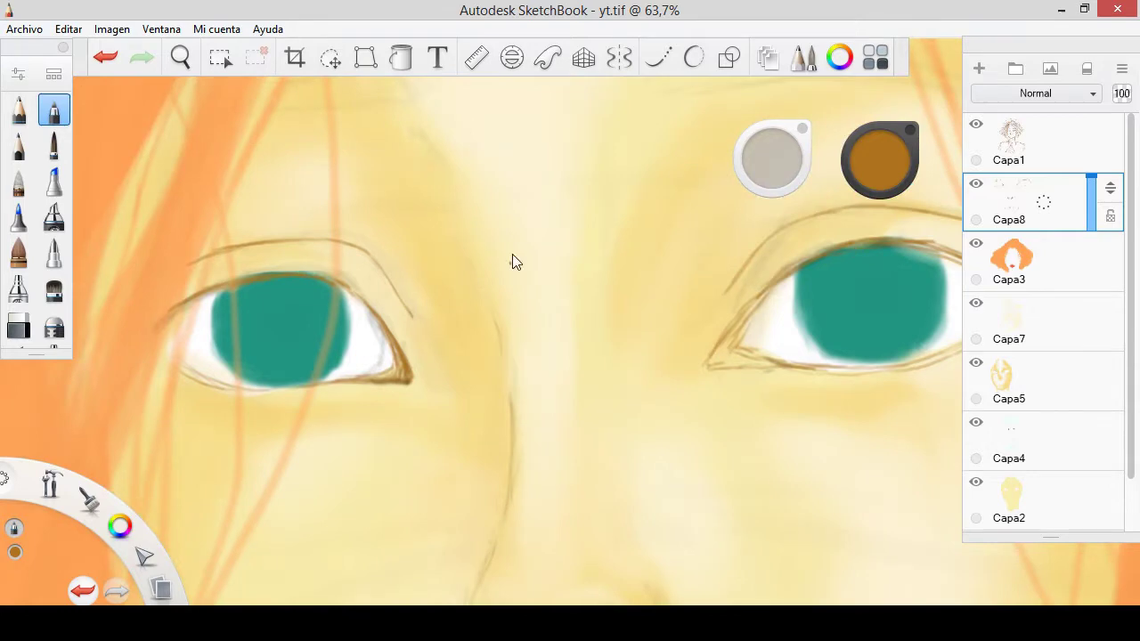
pyautogui.moveTo(511, 259); pyautogui.dragTo(582, 307)
pyautogui.moveTo(264, 218)
pyautogui.mouseDown()
pyautogui.moveTo(300, 348)
pyautogui.moveTo(382, 552)
pyautogui.mouseUp()
pyautogui.moveTo(462, 507)
pyautogui.mouseDown()
pyautogui.moveTo(288, 247)
pyautogui.moveTo(501, 534)
pyautogui.moveTo(338, 317)
pyautogui.moveTo(486, 398)
pyautogui.mouseUp()
# - Extend the contour up the right jaw and draw both sides of the neck
pyautogui.moveTo(679, 403)
pyautogui.mouseDown()
pyautogui.moveTo(427, 415)
pyautogui.moveTo(537, 374)
pyautogui.mouseUp()
pyautogui.moveTo(498, 320)
pyautogui.mouseDown()
pyautogui.moveTo(685, 244)
pyautogui.moveTo(618, 472)
pyautogui.mouseUp()
pyautogui.moveTo(656, 107); pyautogui.dragTo(720, 310)
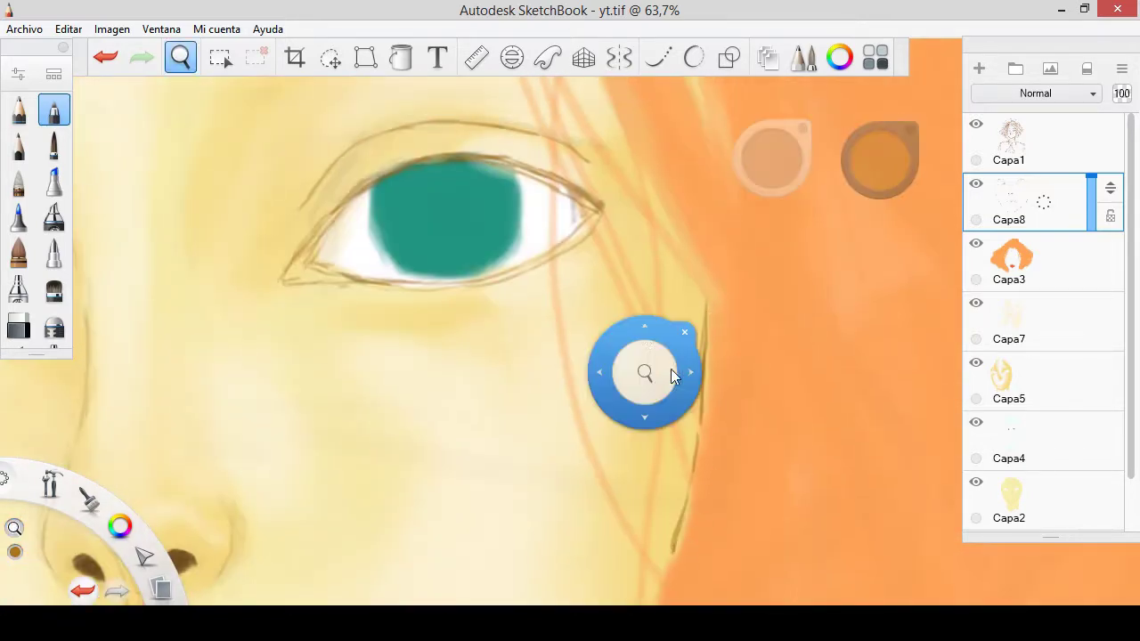
pyautogui.moveTo(644, 374)
pyautogui.mouseDown()
pyautogui.moveTo(644, 550)
pyautogui.moveTo(760, 293)
pyautogui.mouseUp()
pyautogui.moveTo(689, 458); pyautogui.dragTo(715, 262)
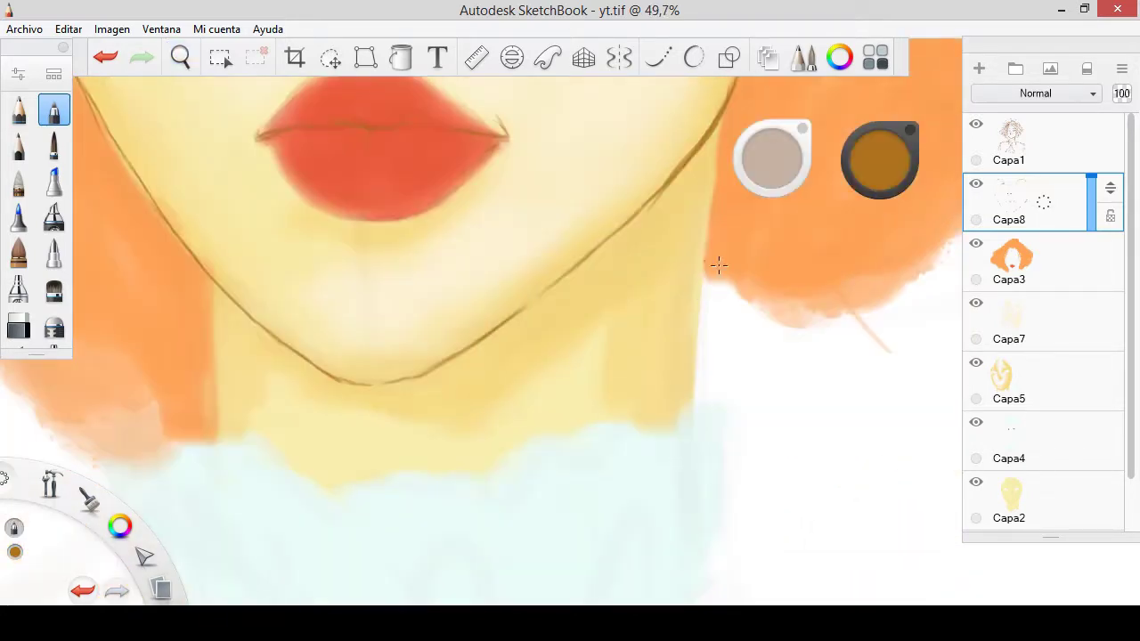
pyautogui.moveTo(718, 132); pyautogui.dragTo(692, 381)
pyautogui.moveTo(204, 263); pyautogui.dragTo(223, 454)
# - Zoom in on the eyes and hair and add new layer Capa9
pyautogui.click(180, 58)
pyautogui.moveTo(439, 382); pyautogui.dragTo(440, 498)
pyautogui.moveTo(439, 445); pyautogui.dragTo(529, 247)
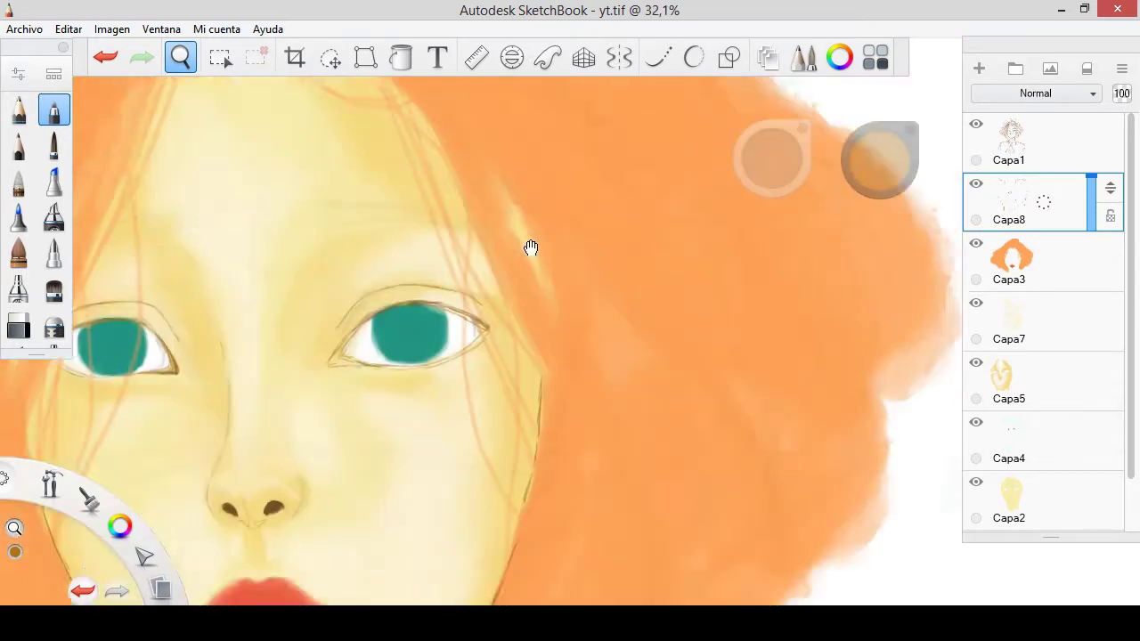
pyautogui.click(978, 69)
# - Zoom in on the hair and draw curved brown strands, undoing a stray one
pyautogui.click(180, 58)
pyautogui.moveTo(368, 148); pyautogui.dragTo(415, 97)
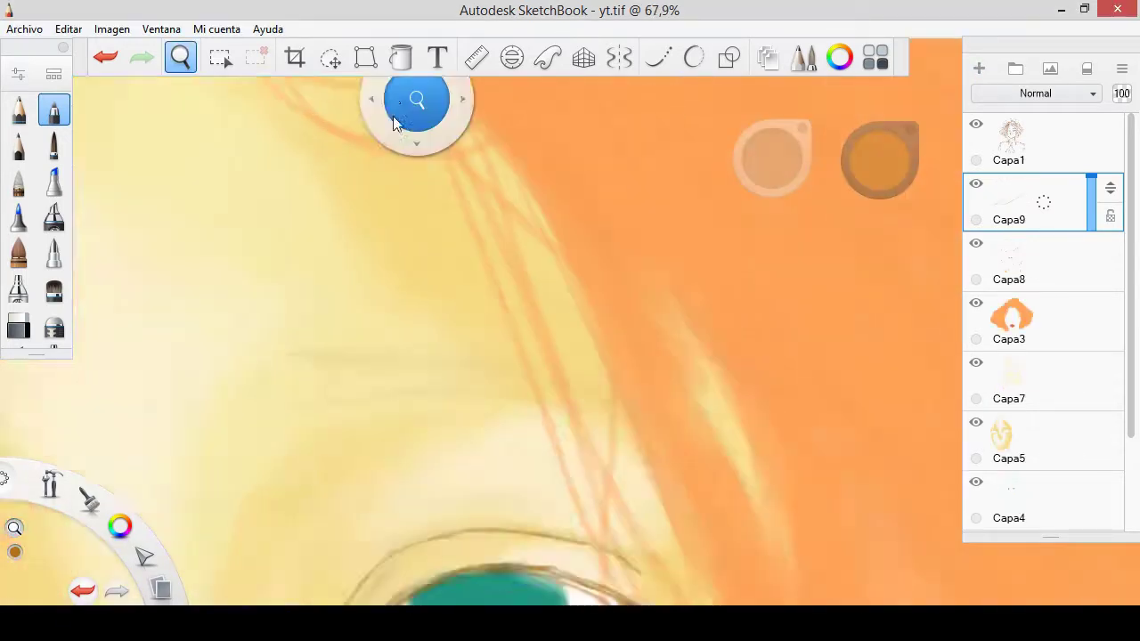
pyautogui.moveTo(422, 407)
pyautogui.mouseDown()
pyautogui.moveTo(289, 336)
pyautogui.moveTo(525, 396)
pyautogui.mouseUp()
pyautogui.hotkey('ctrl', 'z')
pyautogui.moveTo(308, 327)
pyautogui.mouseDown()
pyautogui.moveTo(524, 396)
pyautogui.moveTo(463, 340)
pyautogui.mouseUp()
# - Pan and zoom to survey the forehead, hairline and whole hair
pyautogui.click(179, 57)
pyautogui.moveTo(542, 509)
pyautogui.mouseDown()
pyautogui.moveTo(418, 256)
pyautogui.moveTo(496, 216)
pyautogui.mouseUp()
pyautogui.moveTo(496, 445)
pyautogui.mouseDown()
pyautogui.moveTo(422, 386)
pyautogui.moveTo(465, 119)
pyautogui.moveTo(609, 559)
pyautogui.moveTo(579, 312)
pyautogui.moveTo(519, 412)
pyautogui.moveTo(496, 336)
pyautogui.moveTo(465, 443)
pyautogui.mouseUp()
pyautogui.press('ctrl')
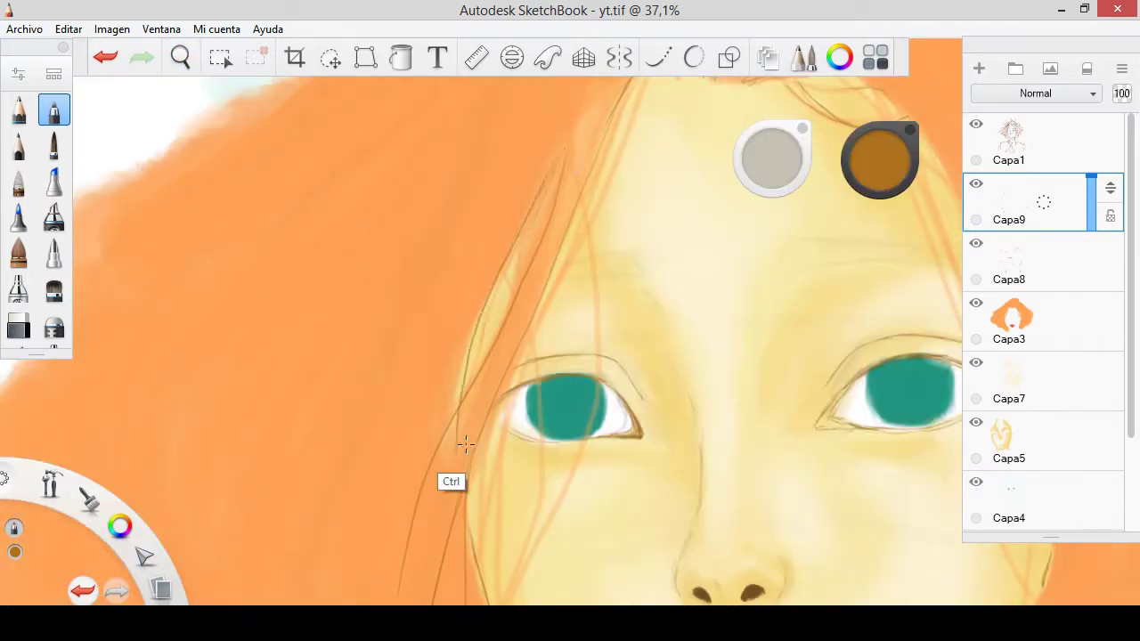
pyautogui.press('space')
pyautogui.moveTo(586, 262); pyautogui.dragTo(520, 319)
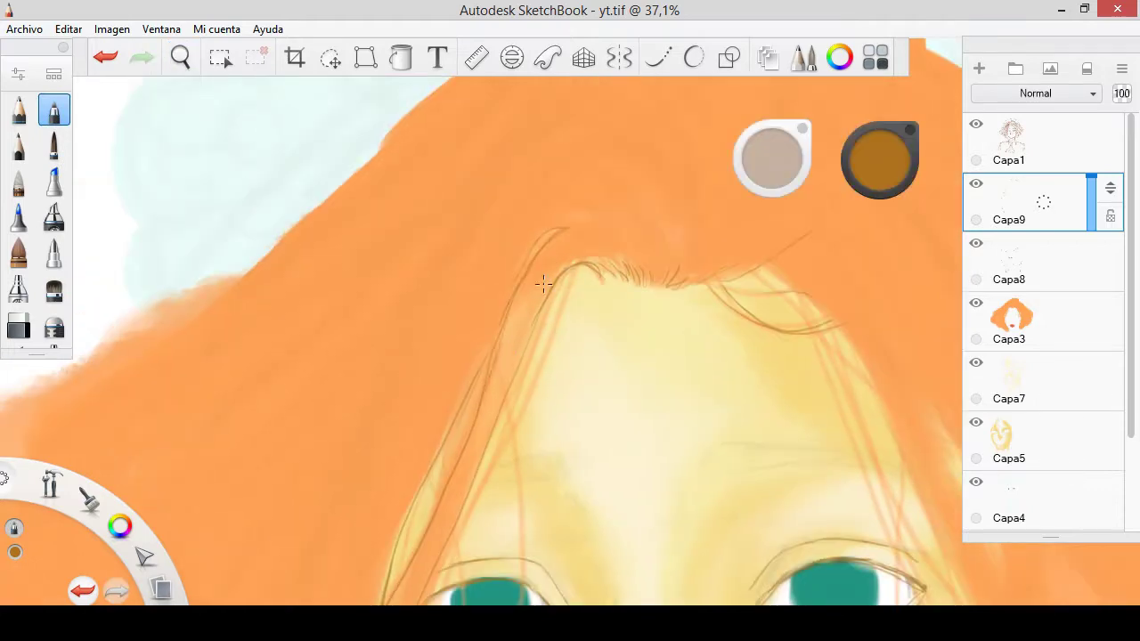
pyautogui.press('space')
pyautogui.moveTo(433, 491)
pyautogui.mouseDown()
pyautogui.moveTo(435, 537)
pyautogui.moveTo(481, 303)
pyautogui.moveTo(585, 258)
pyautogui.mouseUp()
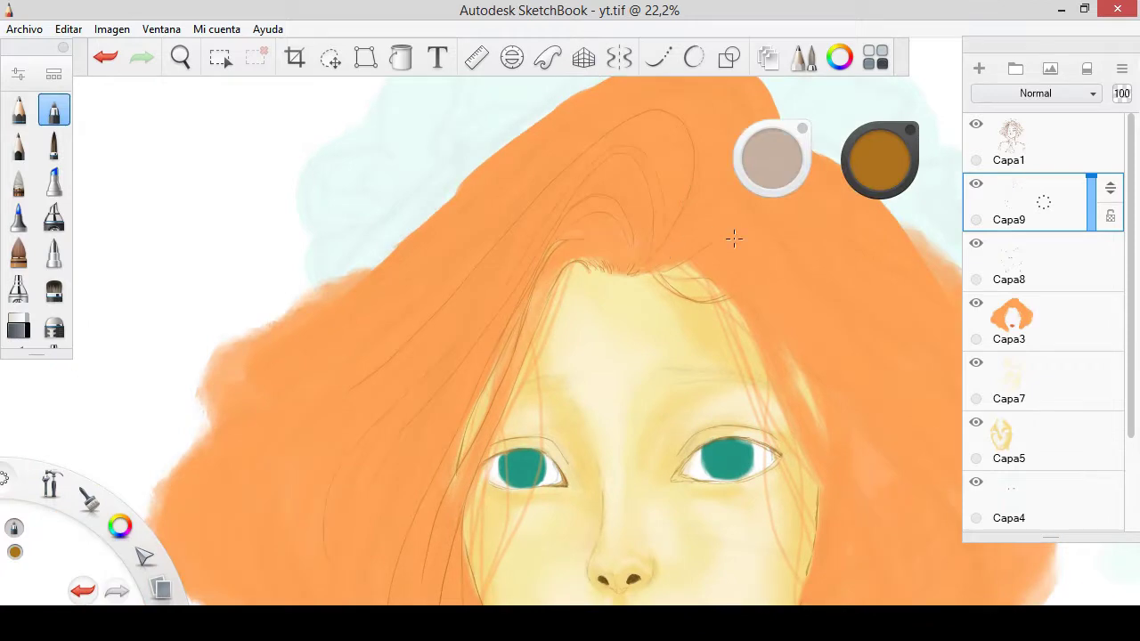
pyautogui.moveTo(733, 238)
pyautogui.mouseDown()
pyautogui.moveTo(696, 268)
pyautogui.moveTo(337, 210)
pyautogui.mouseUp()
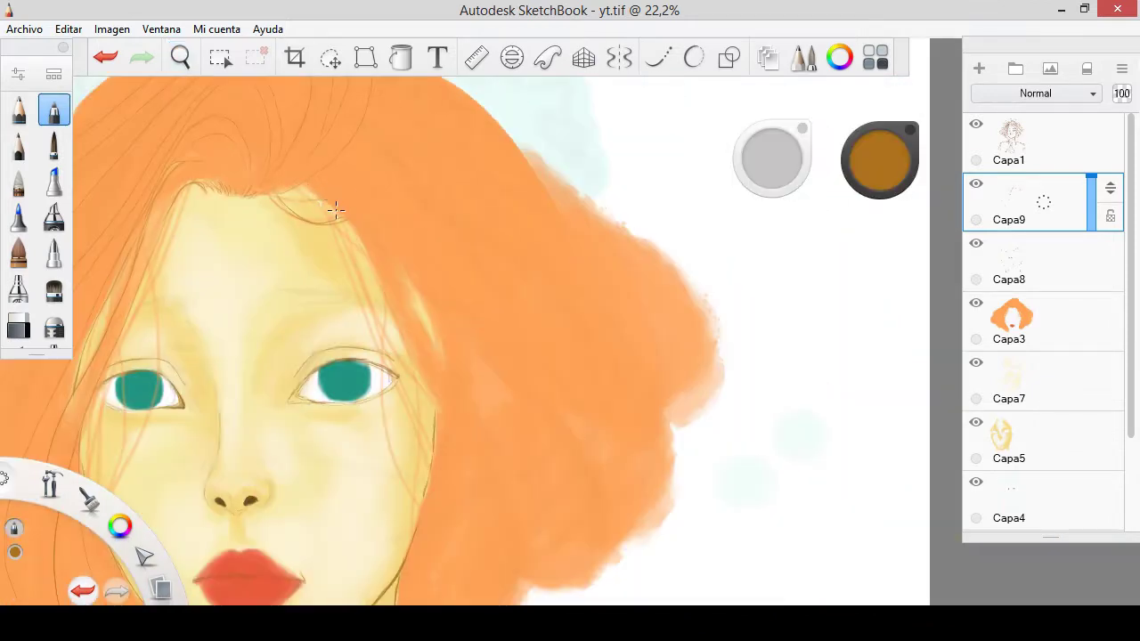
# - Undo and redo recent hair strokes while centring the face in view
pyautogui.hotkey('ctrl', 'z')
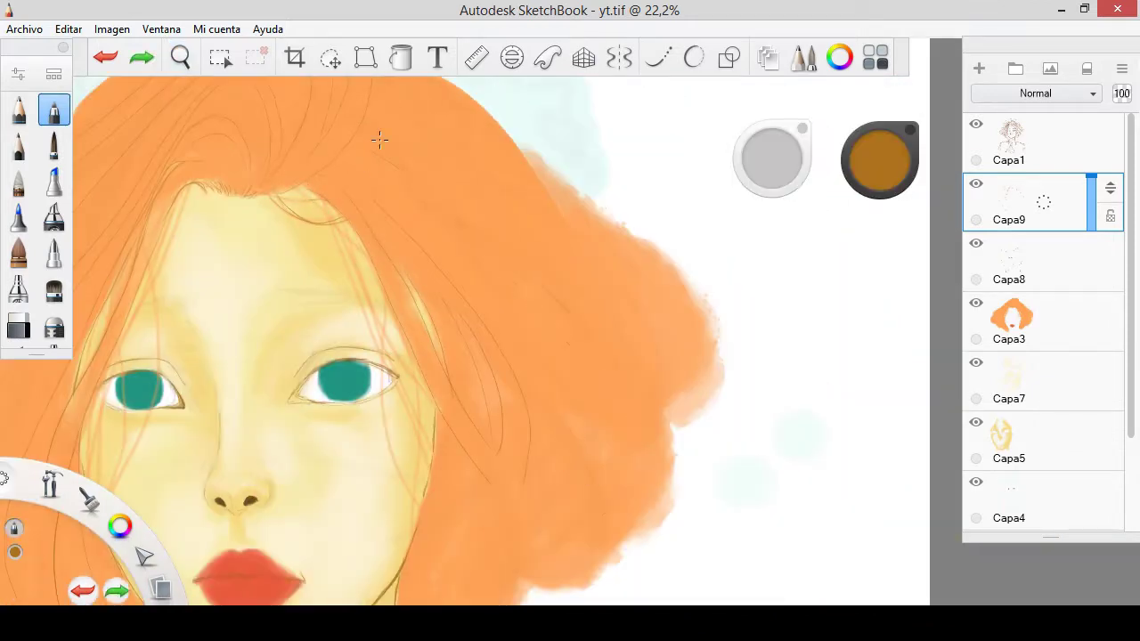
pyautogui.moveTo(377, 137); pyautogui.dragTo(437, 262)
pyautogui.hotkey('ctrl', 'y')
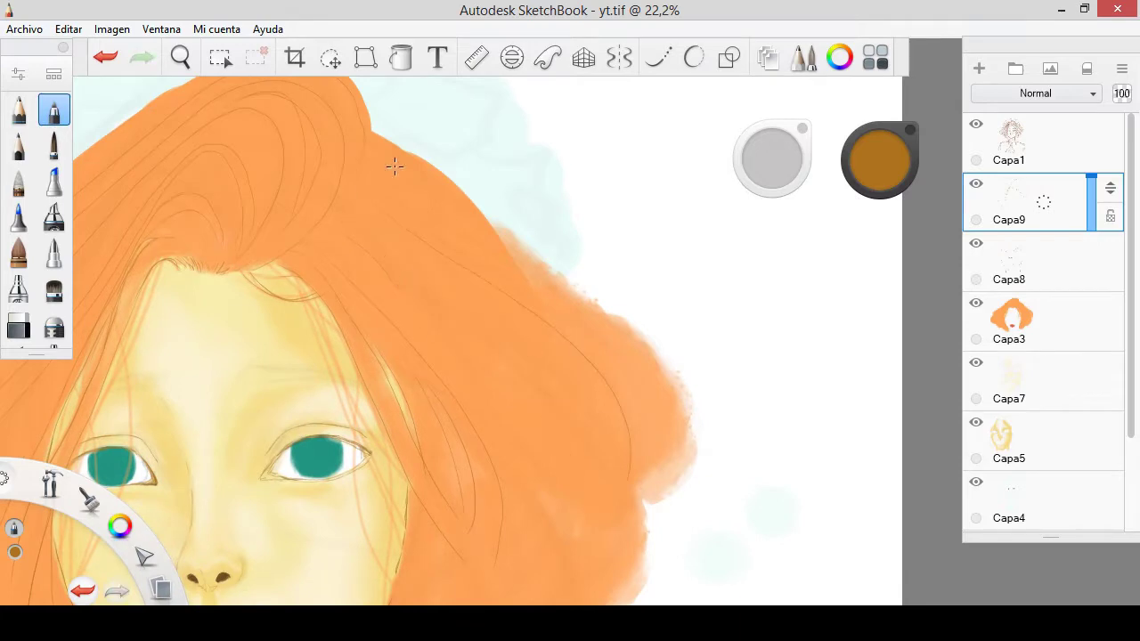
pyautogui.moveTo(537, 321)
pyautogui.mouseDown()
pyautogui.moveTo(432, 184)
pyautogui.moveTo(597, 246)
pyautogui.mouseUp()
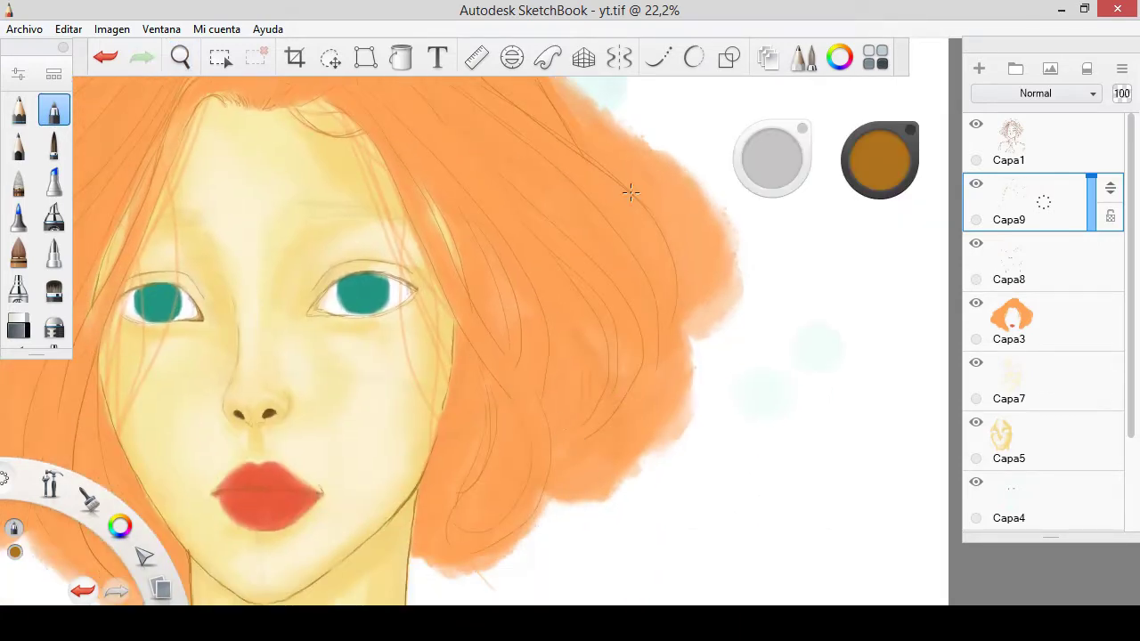
pyautogui.moveTo(89, 247); pyautogui.dragTo(437, 234)
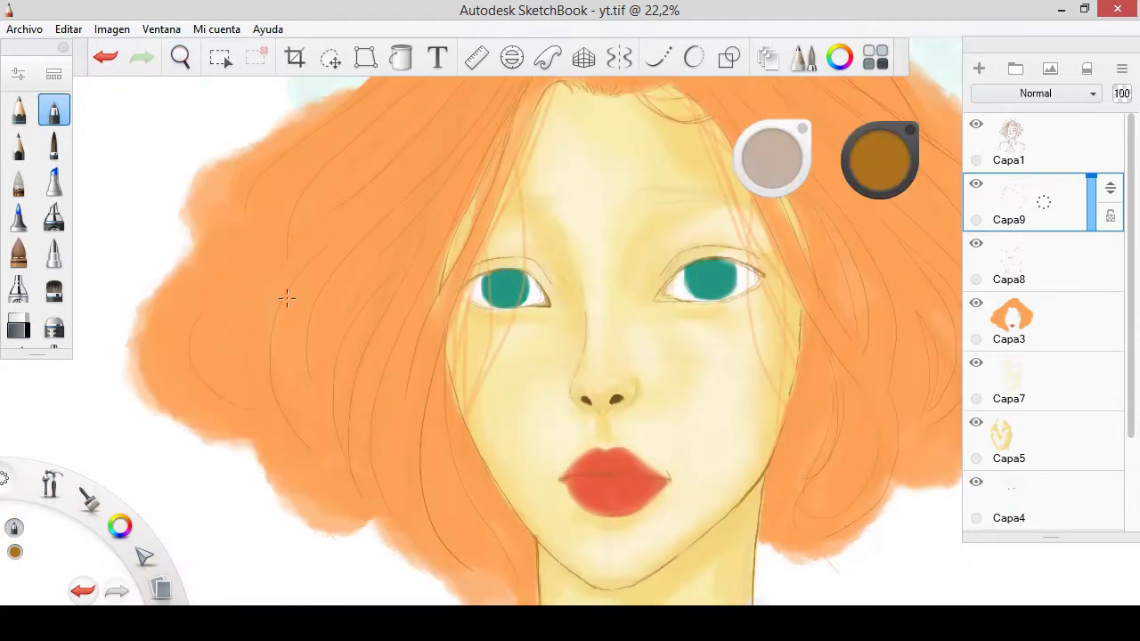
pyautogui.hotkey('ctrl', 'z')
pyautogui.hotkey('ctrl', 'y')
pyautogui.hotkey('ctrl', 'z')
pyautogui.scroll(3, 725, 160)
pyautogui.scroll(-2, 572, 204)
pyautogui.scroll(-1, 587, 149)
# - Draw thin hair strands from the forehead past the left eye and down the right side
pyautogui.moveTo(570, 143); pyautogui.dragTo(472, 418)
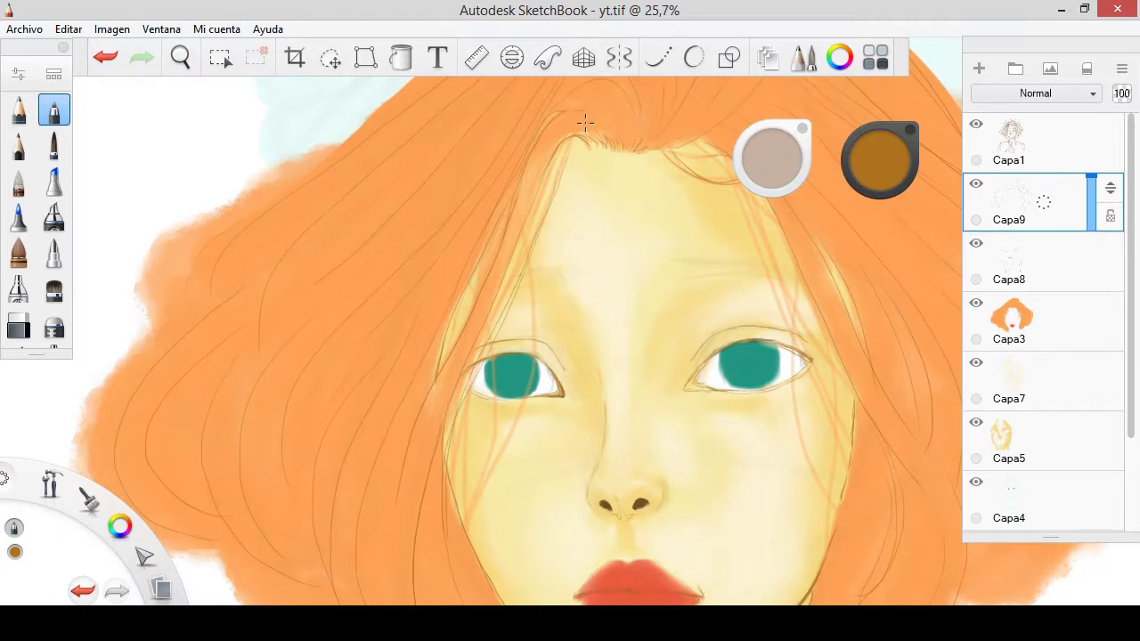
pyautogui.moveTo(534, 214); pyautogui.dragTo(459, 525)
pyautogui.hotkey('ctrl', 'z')
pyautogui.moveTo(552, 173); pyautogui.dragTo(459, 525)
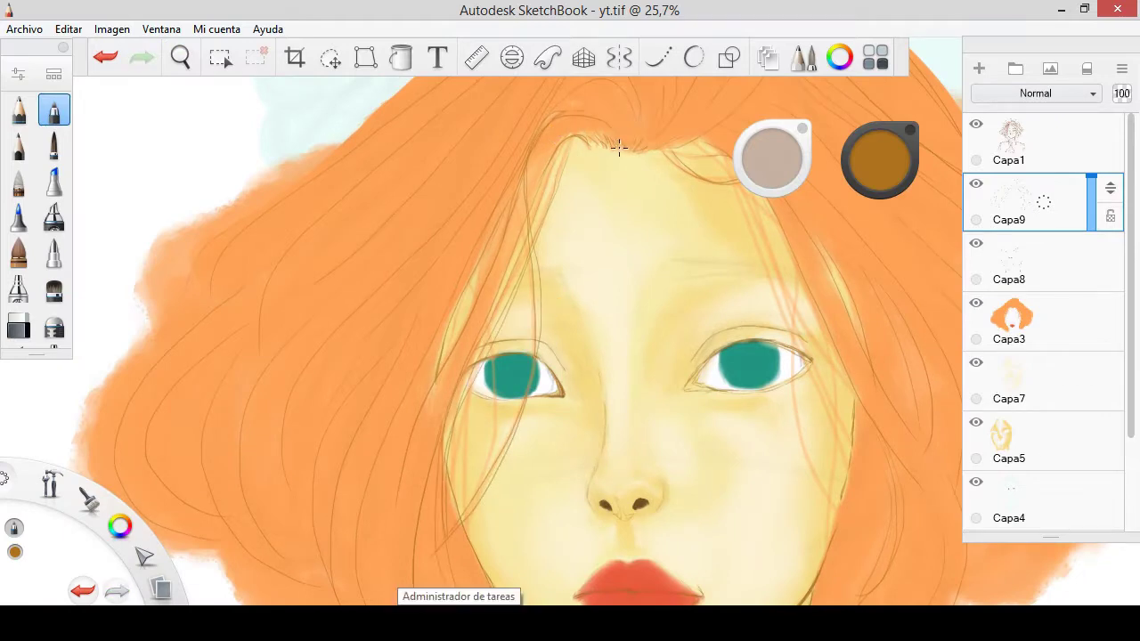
pyautogui.hotkey('ctrl', 'z')
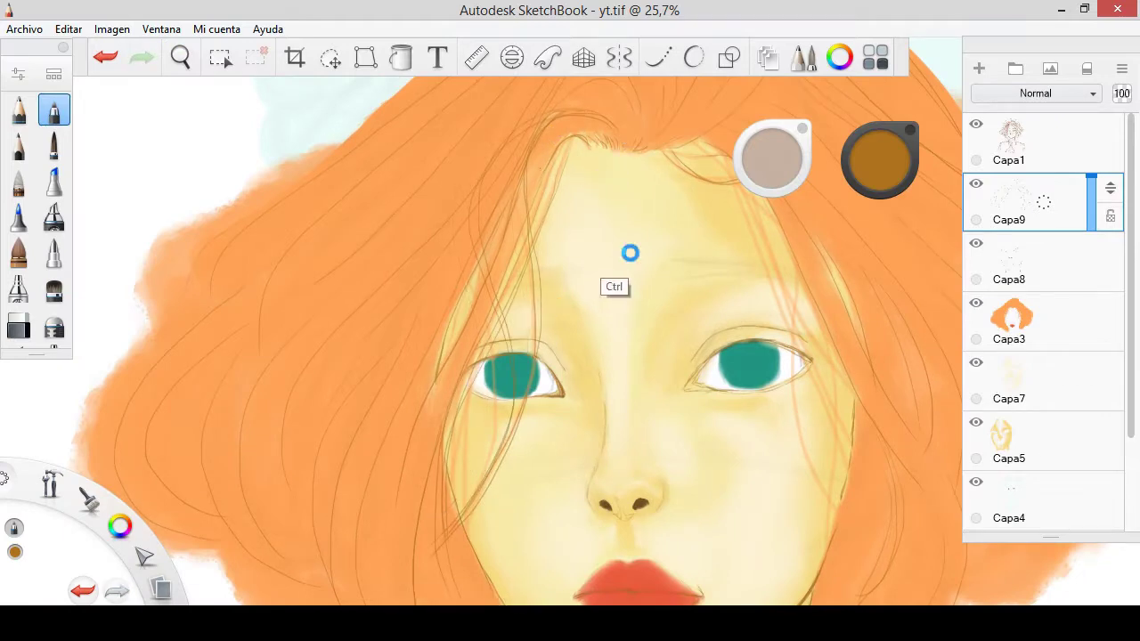
pyautogui.hotkey('ctrl', 'z')
pyautogui.moveTo(509, 192); pyautogui.dragTo(463, 534)
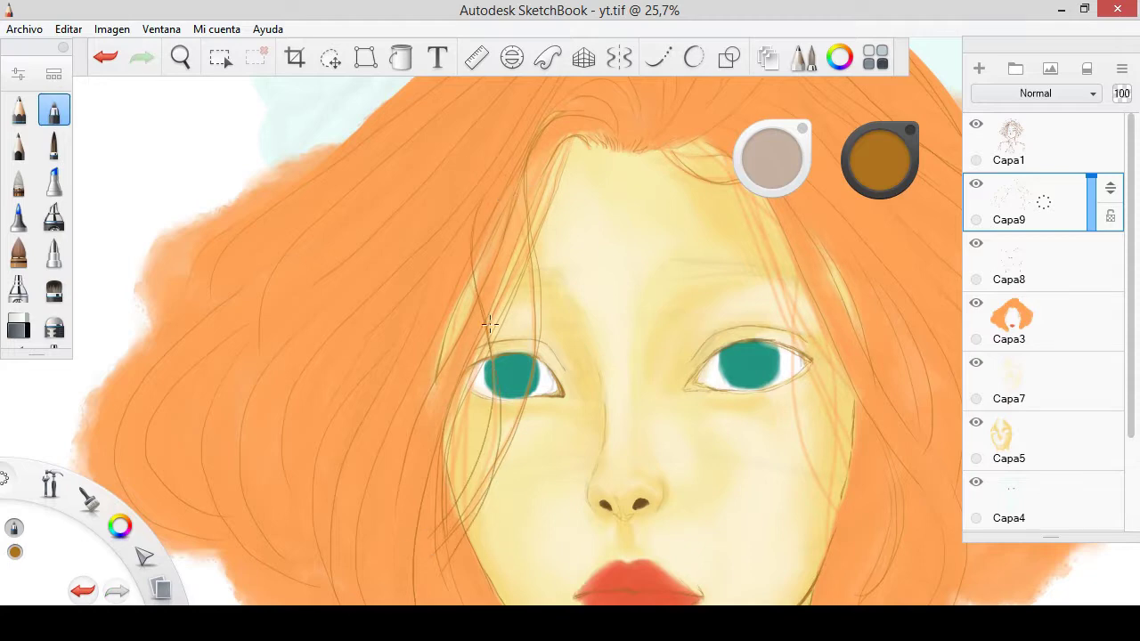
pyautogui.moveTo(756, 192)
pyautogui.mouseDown()
pyautogui.moveTo(855, 450)
pyautogui.moveTo(828, 463)
pyautogui.mouseUp()
pyautogui.moveTo(826, 300); pyautogui.dragTo(860, 572)
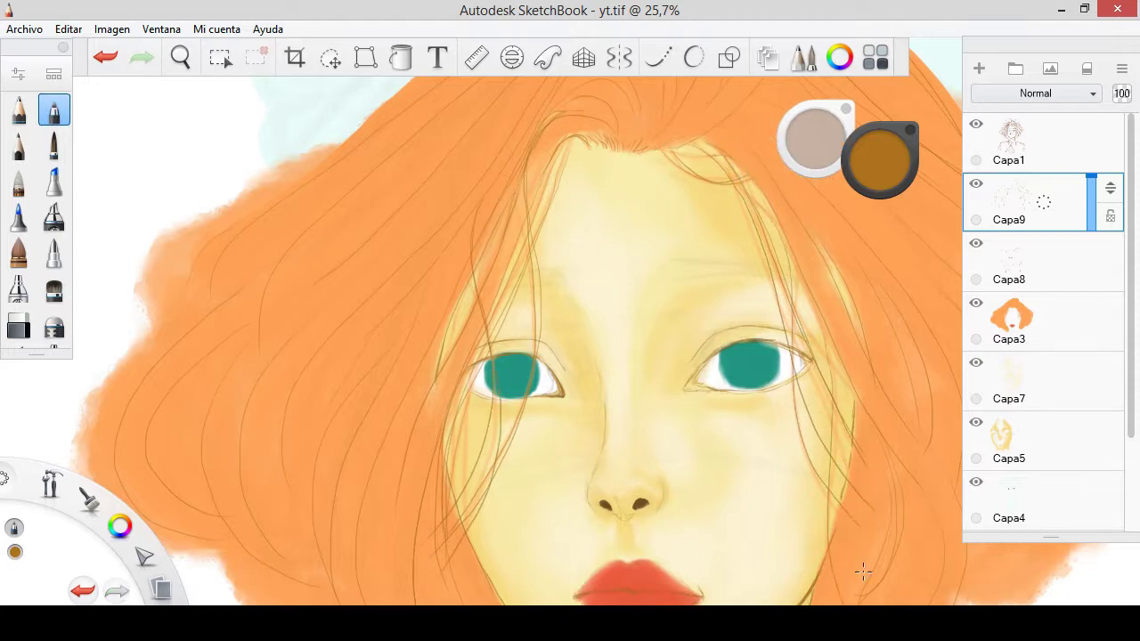
# - Change the brush, undo the last stroke and zoom in on the face
pyautogui.moveTo(738, 394); pyautogui.dragTo(701, 247)
pyautogui.scroll(1, 666, 306)
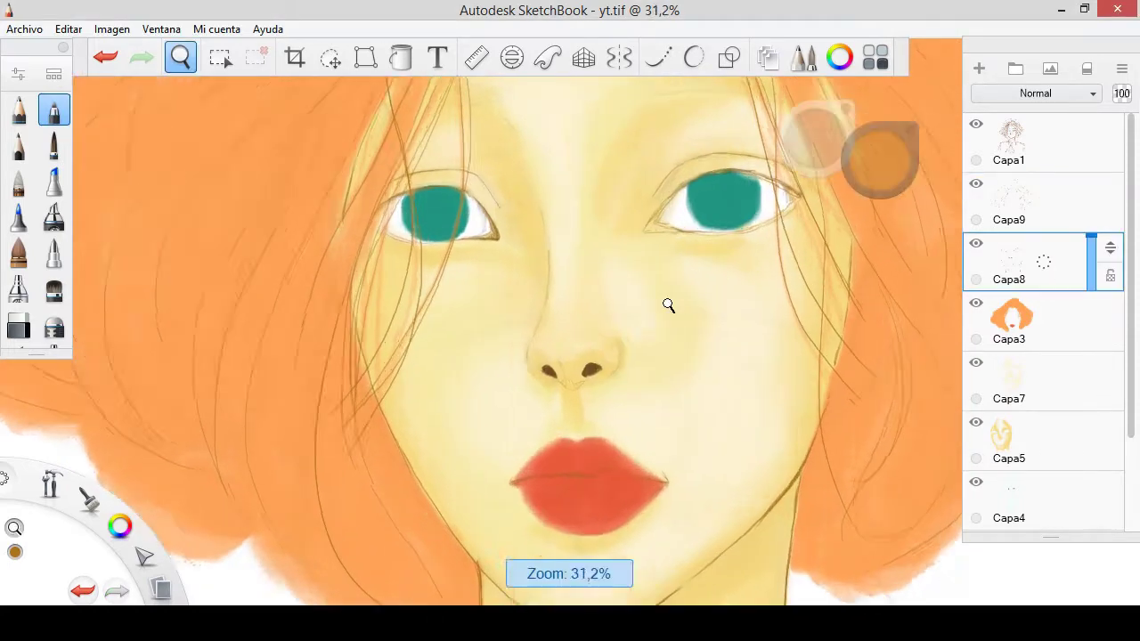
pyautogui.scroll(4, 659, 298)
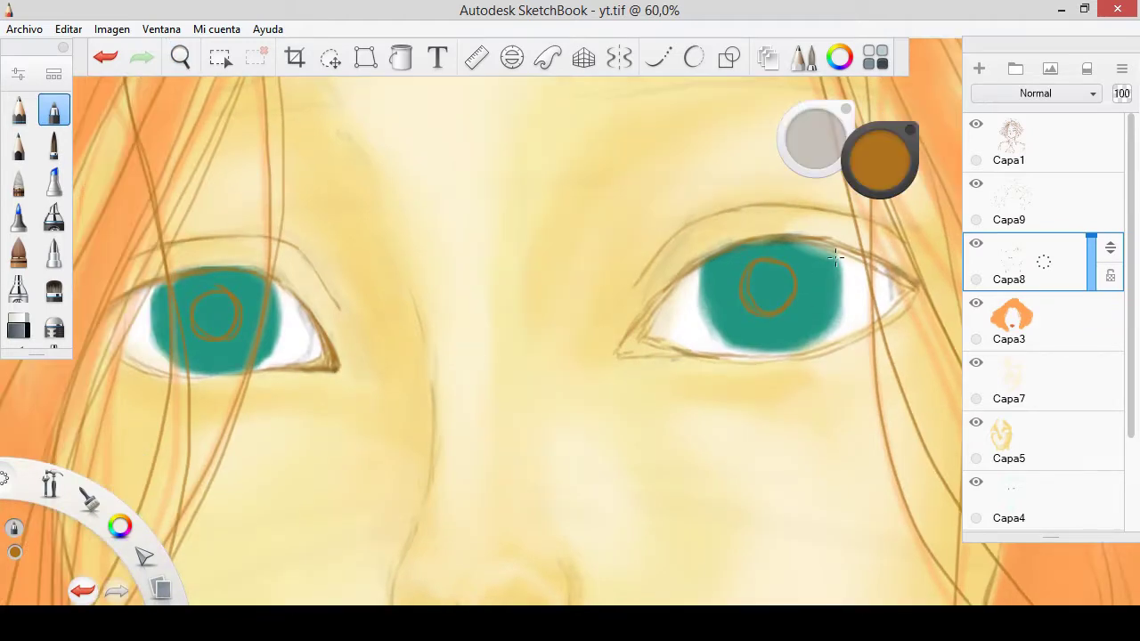
pyautogui.scroll(-6, 566, 279)
pyautogui.click(1023, 201)
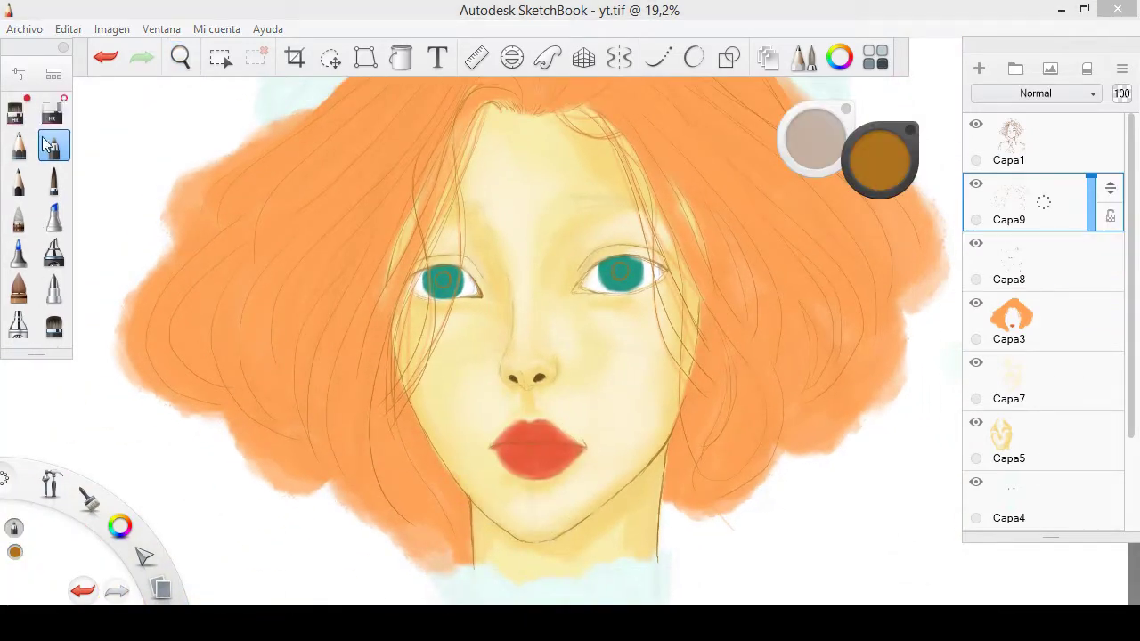
pyautogui.hotkey('ctrl', 'z')
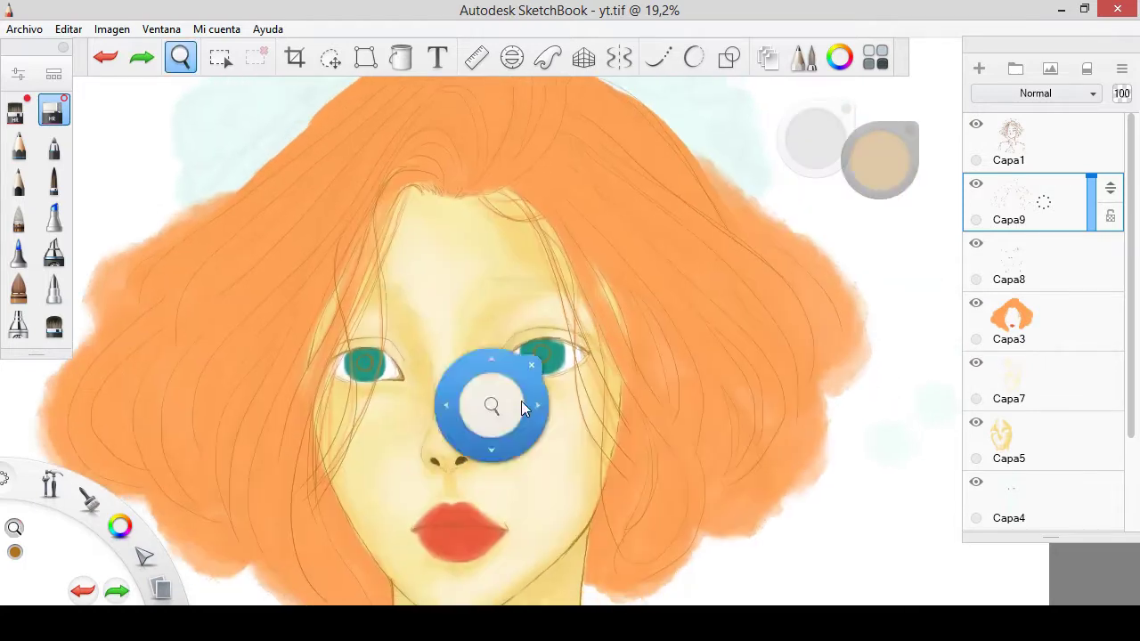
pyautogui.moveTo(520, 401); pyautogui.dragTo(570, 391)
# - Add a new layer and dab dark brown pupils into both eyes
pyautogui.click(978, 68)
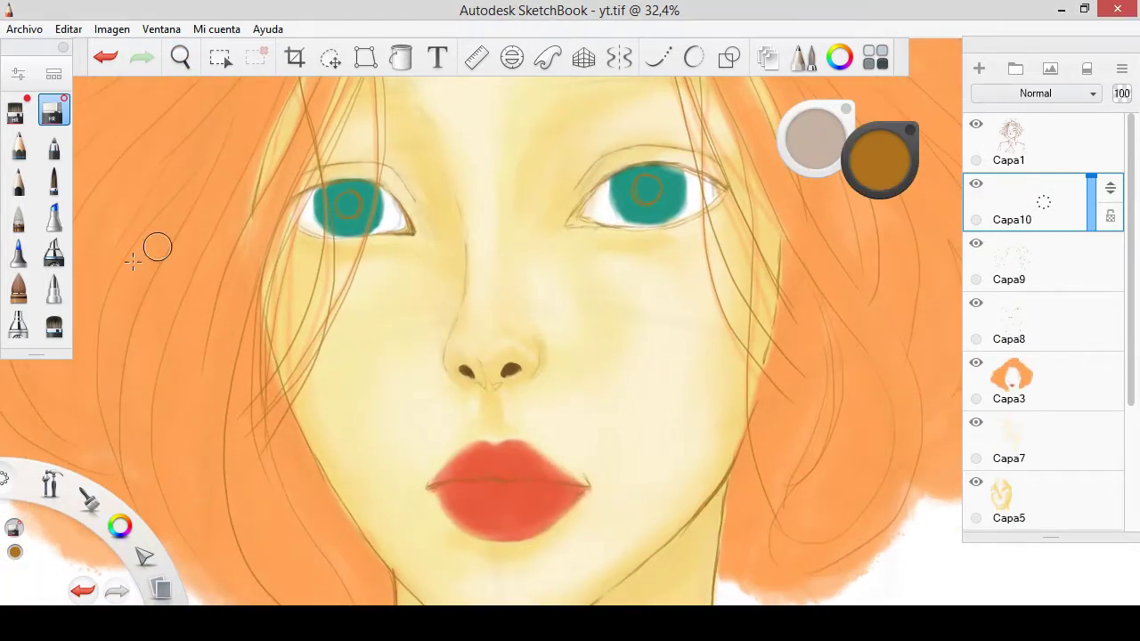
pyautogui.click(18, 252)
pyautogui.moveTo(879, 151); pyautogui.dragTo(875, 187)
pyautogui.scroll(3, 511, 238)
pyautogui.click(54, 217)
pyautogui.moveTo(728, 151); pyautogui.dragTo(731, 159)
pyautogui.moveTo(245, 174); pyautogui.dragTo(264, 178)
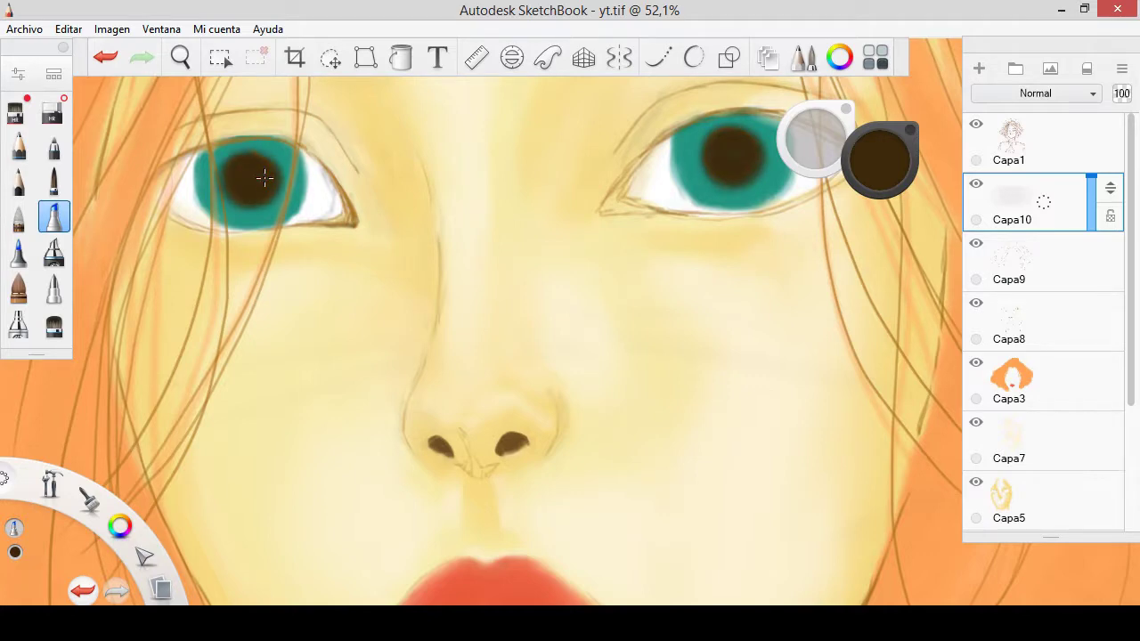
# - Move layer Capa10 lower in the stack, below Capa5, and reselect Capa10
pyautogui.moveTo(1024, 201); pyautogui.dragTo(1075, 526)
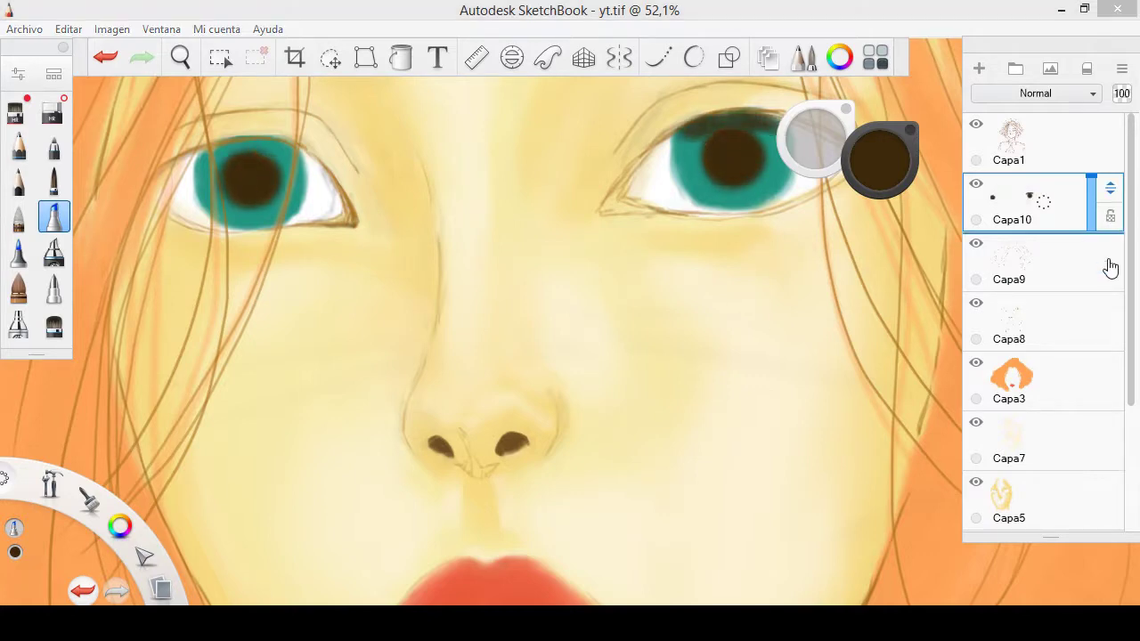
pyautogui.scroll(-3, 1132, 383)
pyautogui.moveTo(1099, 453); pyautogui.dragTo(1111, 351)
pyautogui.click(1011, 285)
pyautogui.click(53, 110)
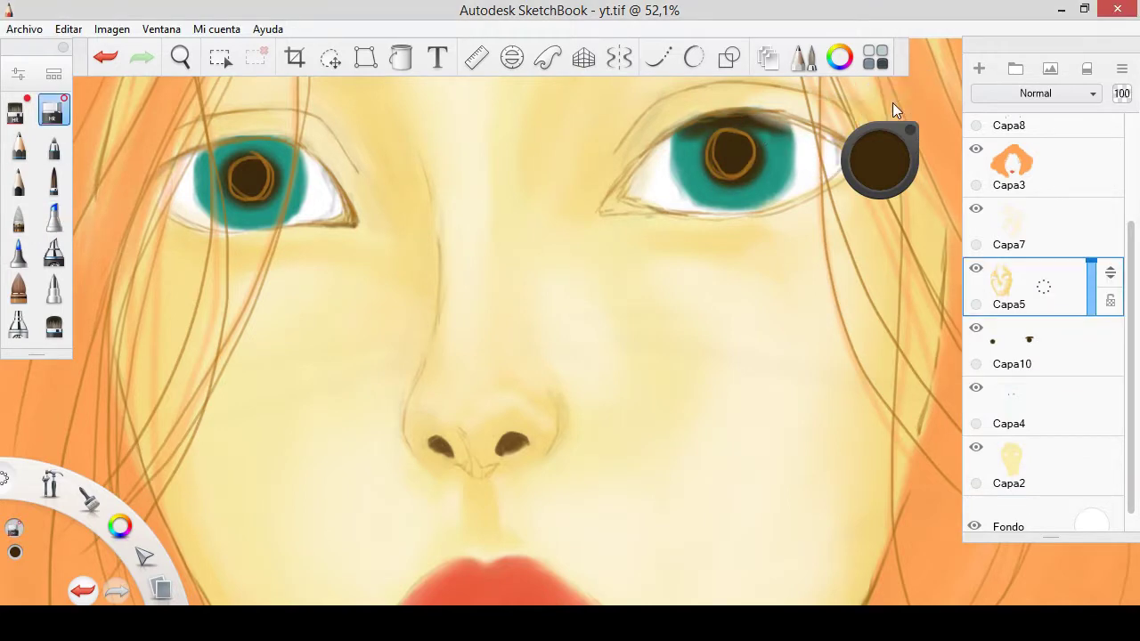
pyautogui.moveTo(874, 219); pyautogui.dragTo(738, 114)
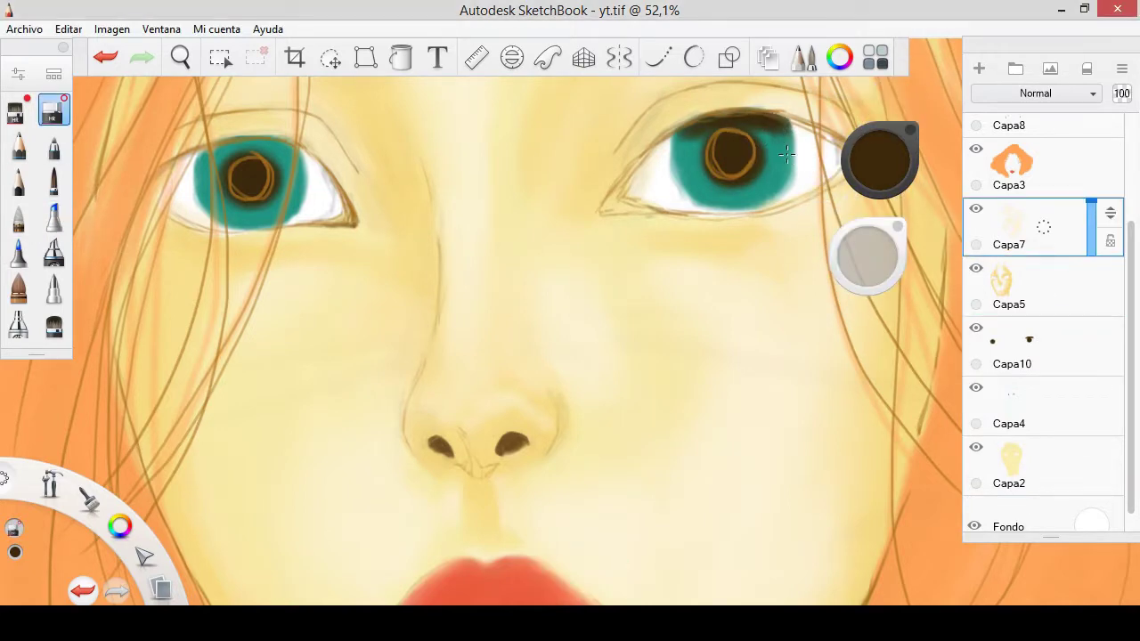
pyautogui.click(1010, 285)
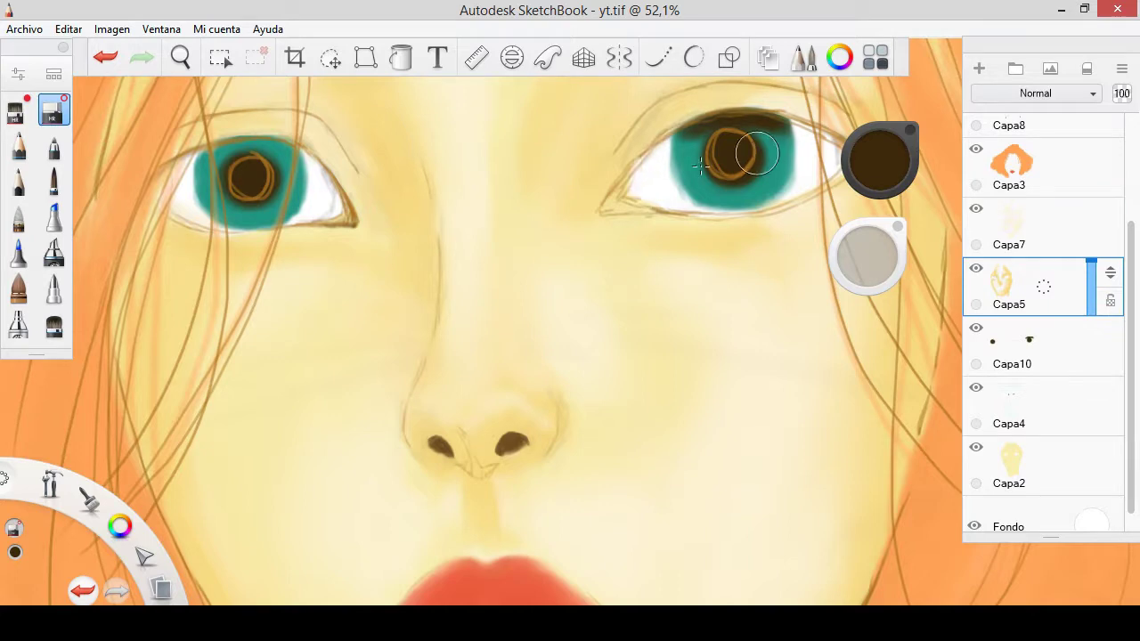
pyautogui.click(1010, 345)
# - Delete the orange guide rings from the irises and return to the pupil brush
pyautogui.click(54, 216)
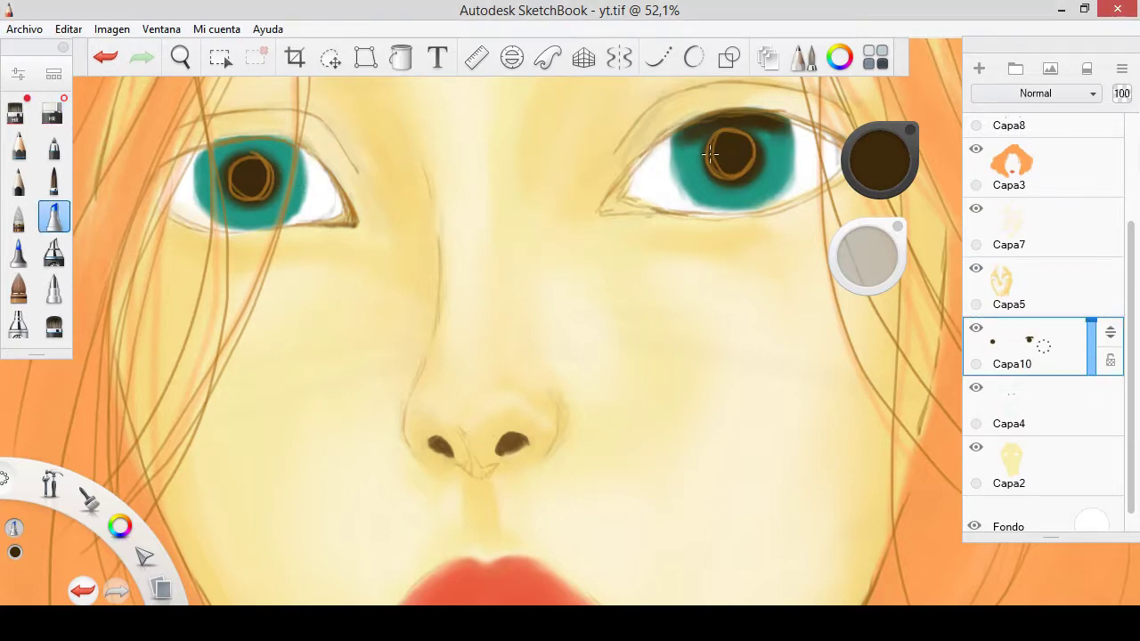
pyautogui.scroll(1, 1126, 257)
pyautogui.click(1024, 196)
pyautogui.press('Delete')
pyautogui.click(1024, 435)
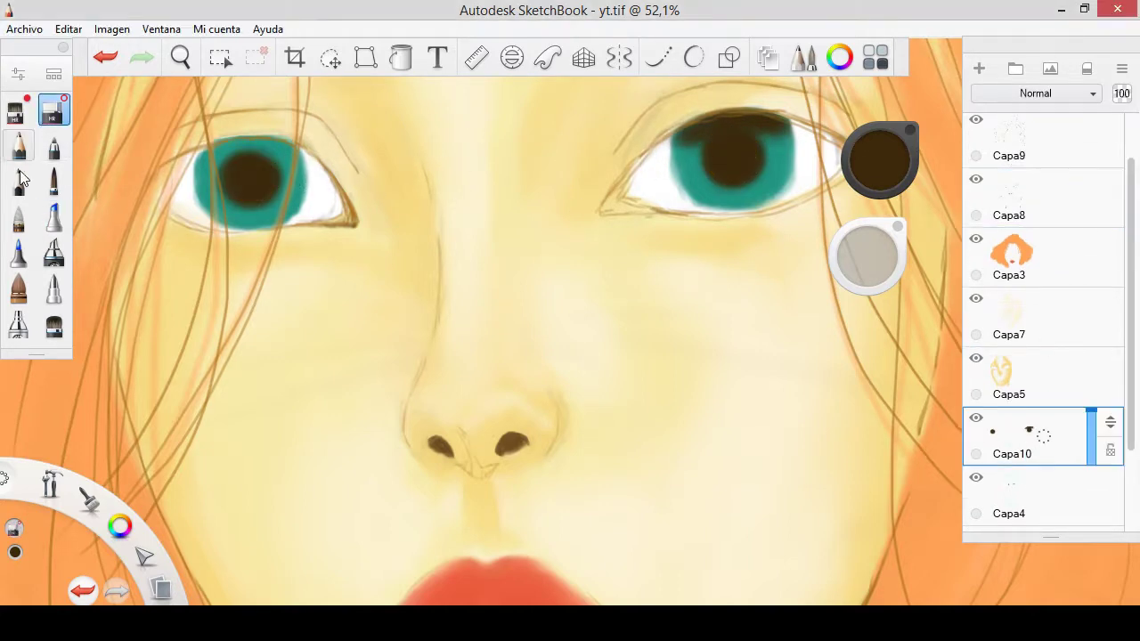
pyautogui.click(54, 217)
# - Fill both teal irises with large dark brown pupils, undoing and restoring stray strokes
pyautogui.moveTo(672, 151); pyautogui.dragTo(792, 131)
pyautogui.moveTo(218, 149)
pyautogui.mouseDown()
pyautogui.moveTo(272, 147)
pyautogui.moveTo(303, 166)
pyautogui.mouseUp()
pyautogui.moveTo(191, 169)
pyautogui.mouseDown()
pyautogui.moveTo(302, 169)
pyautogui.moveTo(298, 183)
pyautogui.mouseUp()
pyautogui.moveTo(677, 149); pyautogui.dragTo(699, 175)
pyautogui.moveTo(771, 187); pyautogui.dragTo(709, 158)
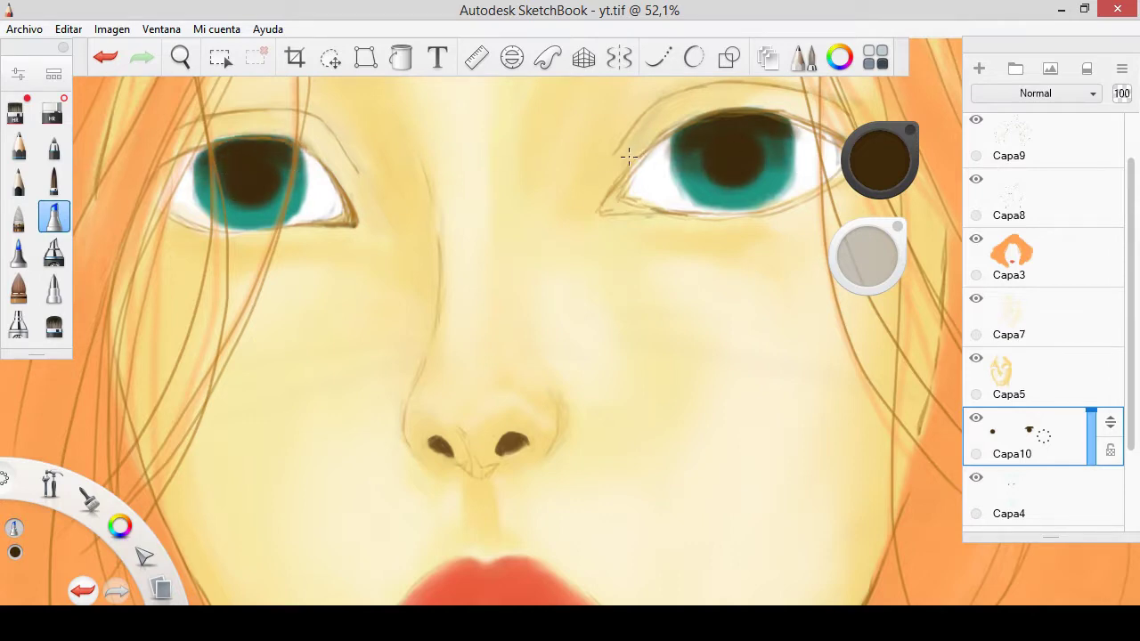
pyautogui.hotkey('ctrl', 'z')
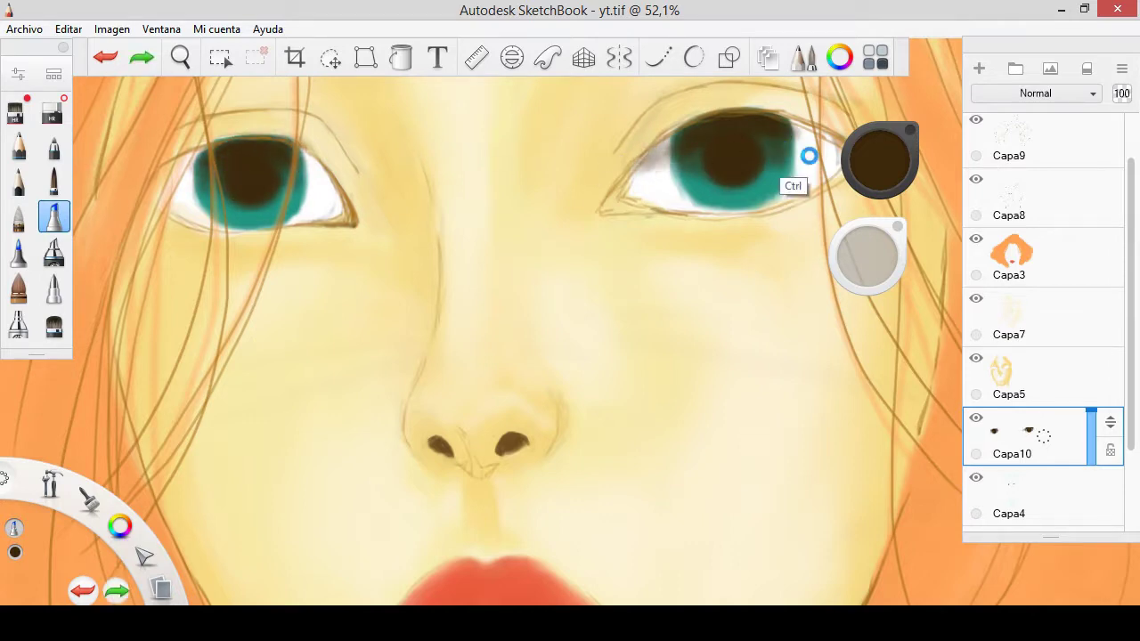
pyautogui.hotkey('ctrl', 'z')
pyautogui.hotkey('ctrl', 'y')
pyautogui.hotkey('ctrl', 'y')
# - On Capa5, set the colour to white and paint highlights on both irises
pyautogui.click(1009, 374)
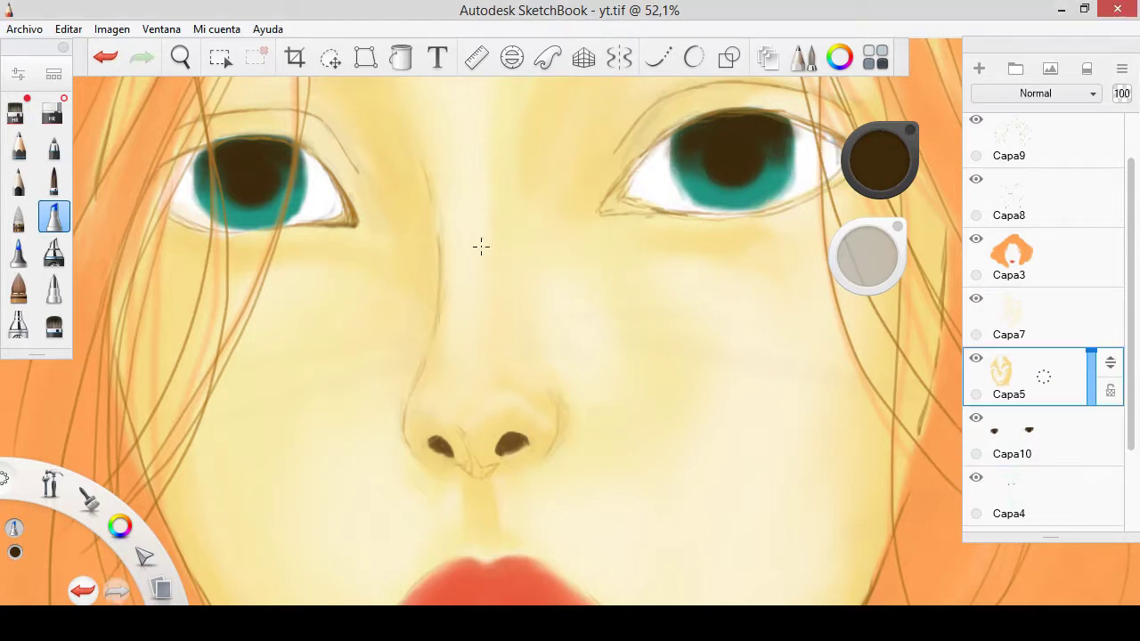
pyautogui.moveTo(880, 160)
pyautogui.mouseDown()
pyautogui.moveTo(872, 170)
pyautogui.moveTo(887, 185)
pyautogui.mouseUp()
pyautogui.click(18, 252)
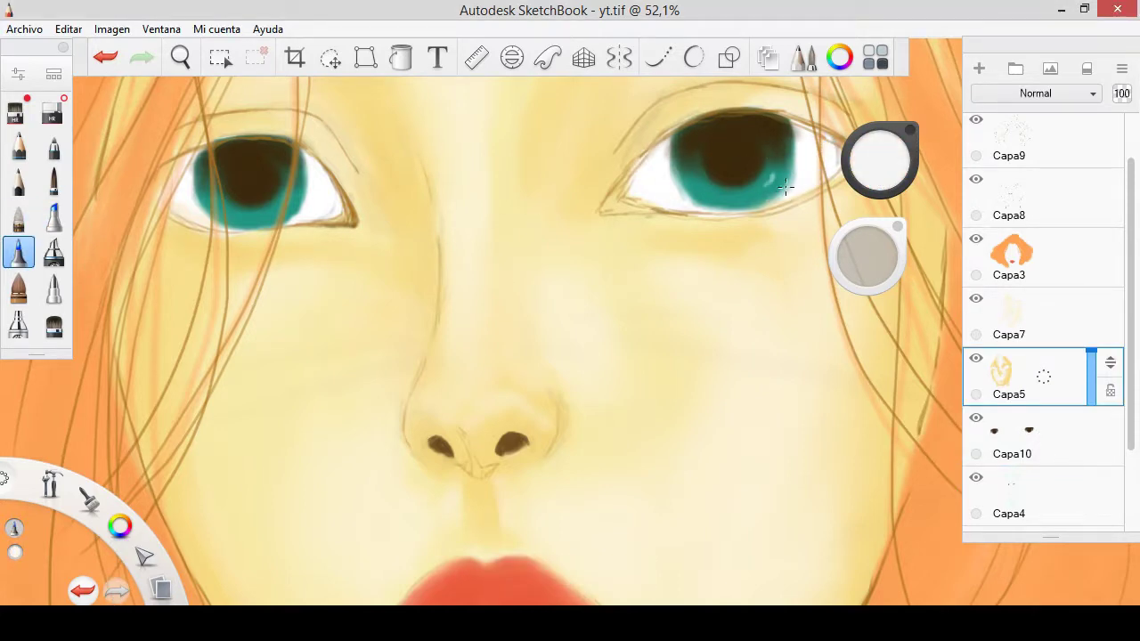
pyautogui.moveTo(778, 166); pyautogui.dragTo(717, 203)
pyautogui.moveTo(292, 185); pyautogui.dragTo(254, 216)
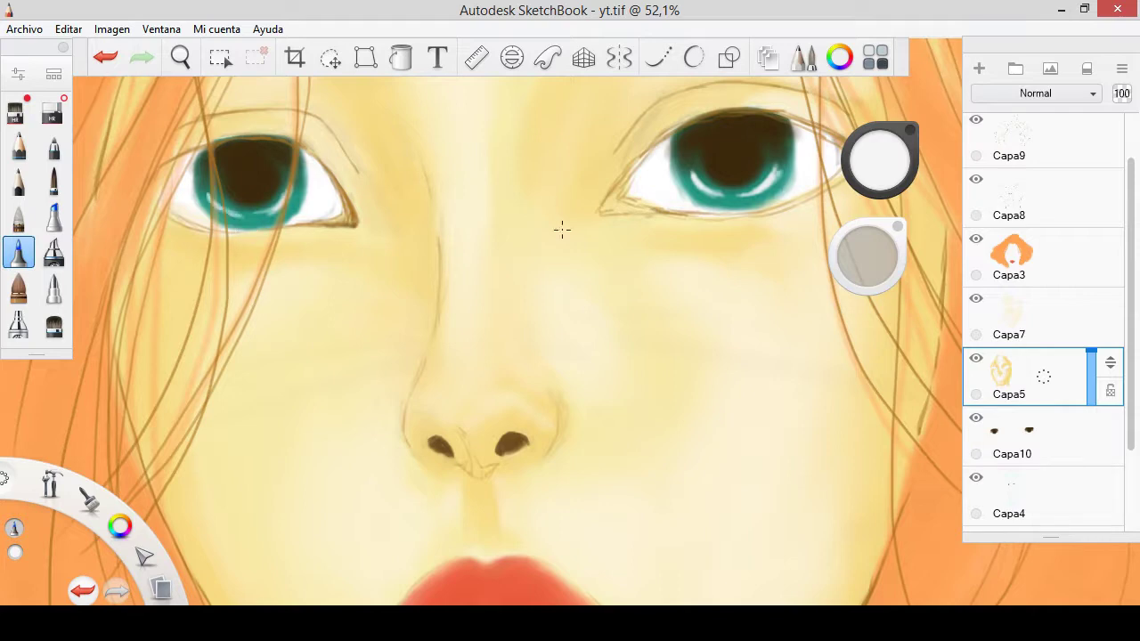
# - Blend the iris strokes with a softer brush and set the pen size to 25
pyautogui.click(18, 216)
pyautogui.moveTo(774, 205)
pyautogui.mouseDown()
pyautogui.moveTo(788, 162)
pyautogui.moveTo(703, 201)
pyautogui.moveTo(723, 206)
pyautogui.mouseUp()
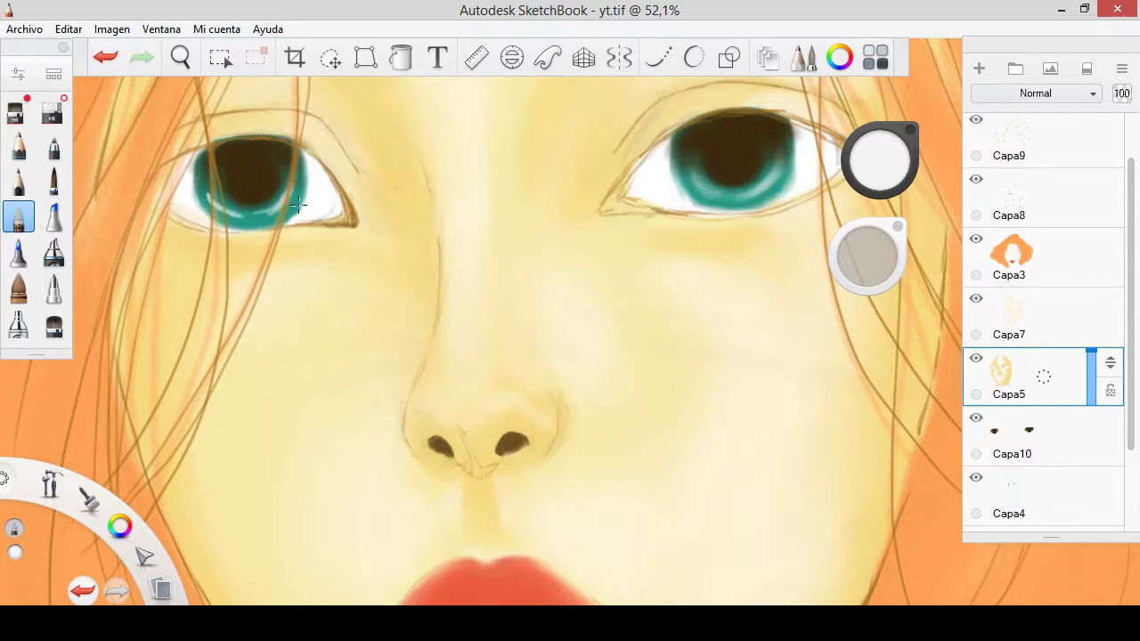
pyautogui.moveTo(223, 203); pyautogui.dragTo(294, 216)
pyautogui.click(19, 252)
pyautogui.moveTo(868, 256); pyautogui.dragTo(852, 261)
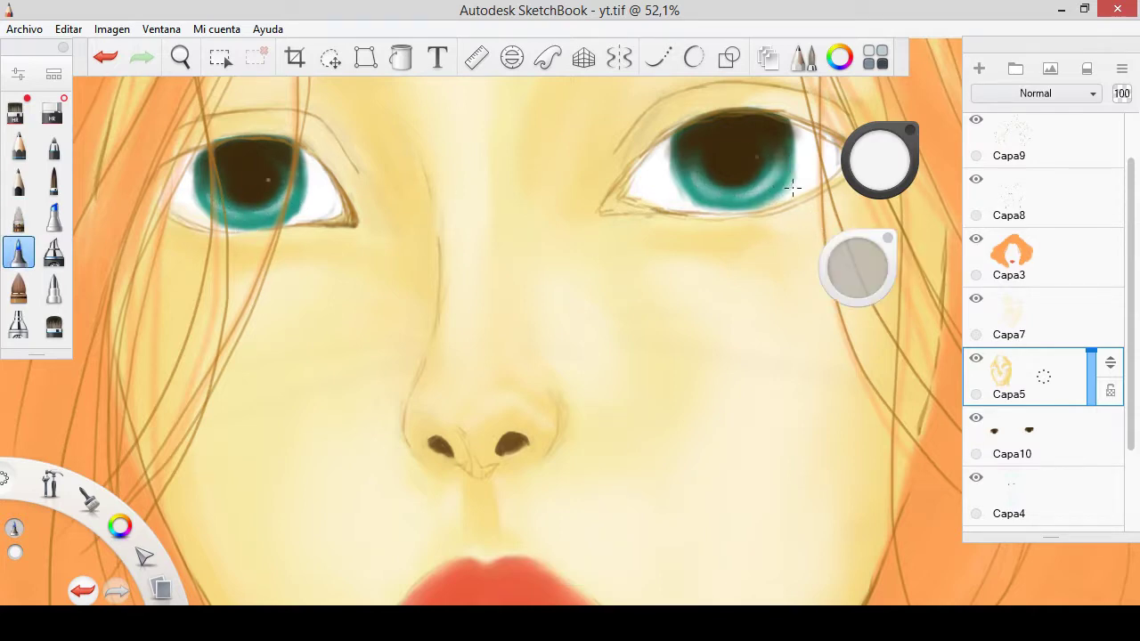
pyautogui.hotkey('ctrl', 'z')
# - Paint and thicken white highlight streaks across the upper part of both pupils
pyautogui.moveTo(704, 157); pyautogui.dragTo(787, 148)
pyautogui.moveTo(234, 178); pyautogui.dragTo(276, 174)
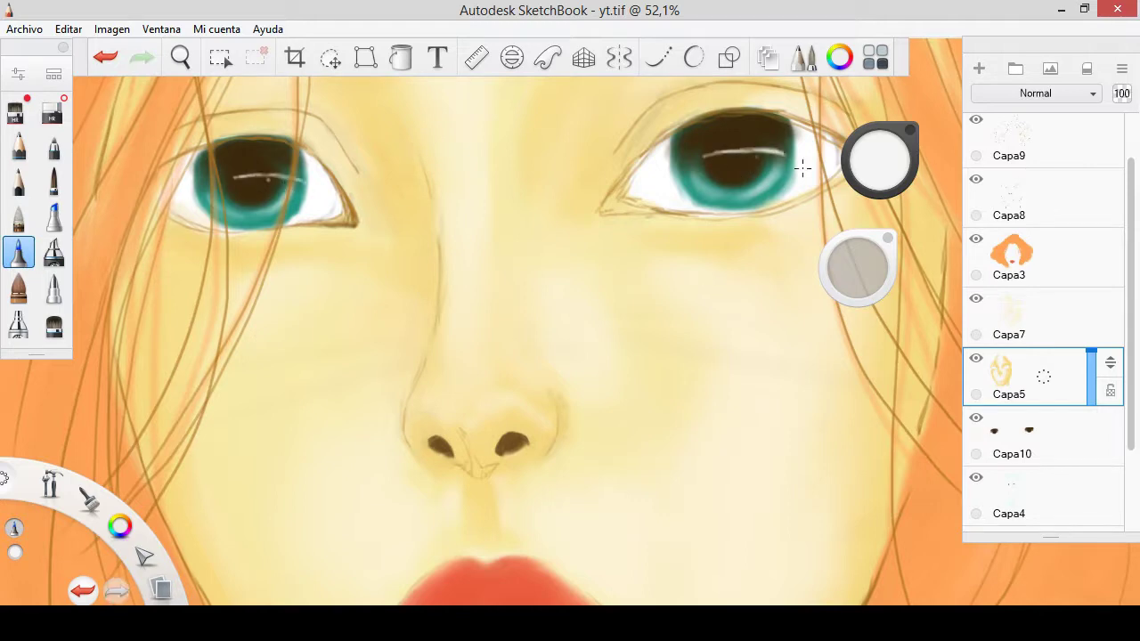
pyautogui.moveTo(722, 155)
pyautogui.mouseDown()
pyautogui.moveTo(792, 151)
pyautogui.moveTo(787, 161)
pyautogui.mouseUp()
pyautogui.moveTo(295, 188); pyautogui.dragTo(267, 177)
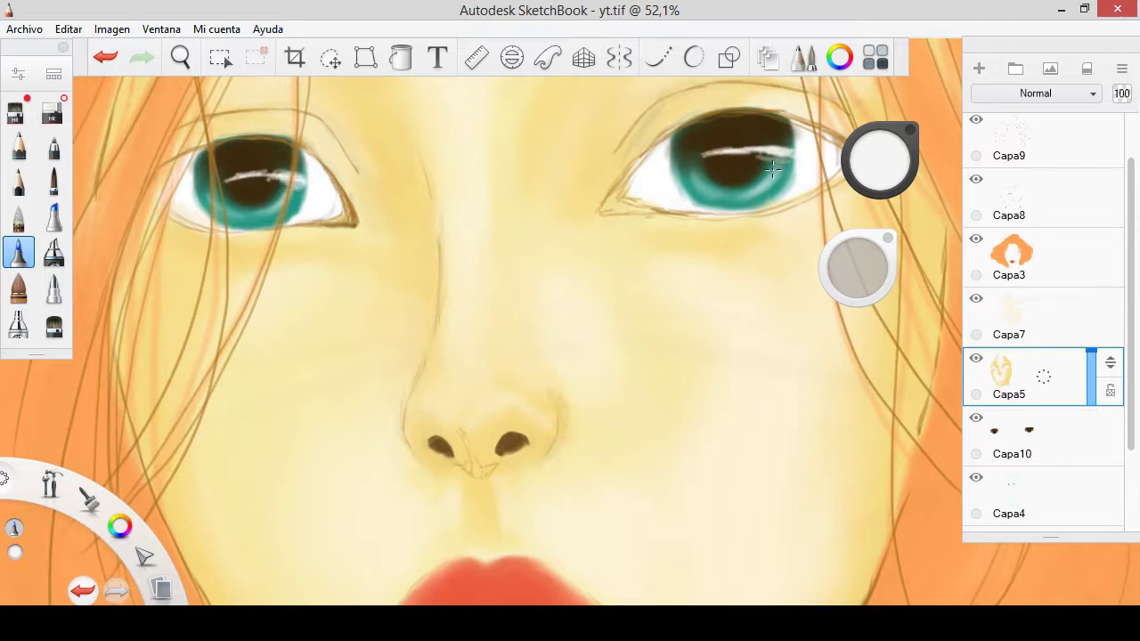
# - Soften both white highlights with the blending brush and brighten the left one
pyautogui.click(17, 217)
pyautogui.moveTo(788, 162); pyautogui.dragTo(699, 149)
pyautogui.moveTo(302, 187); pyautogui.dragTo(222, 177)
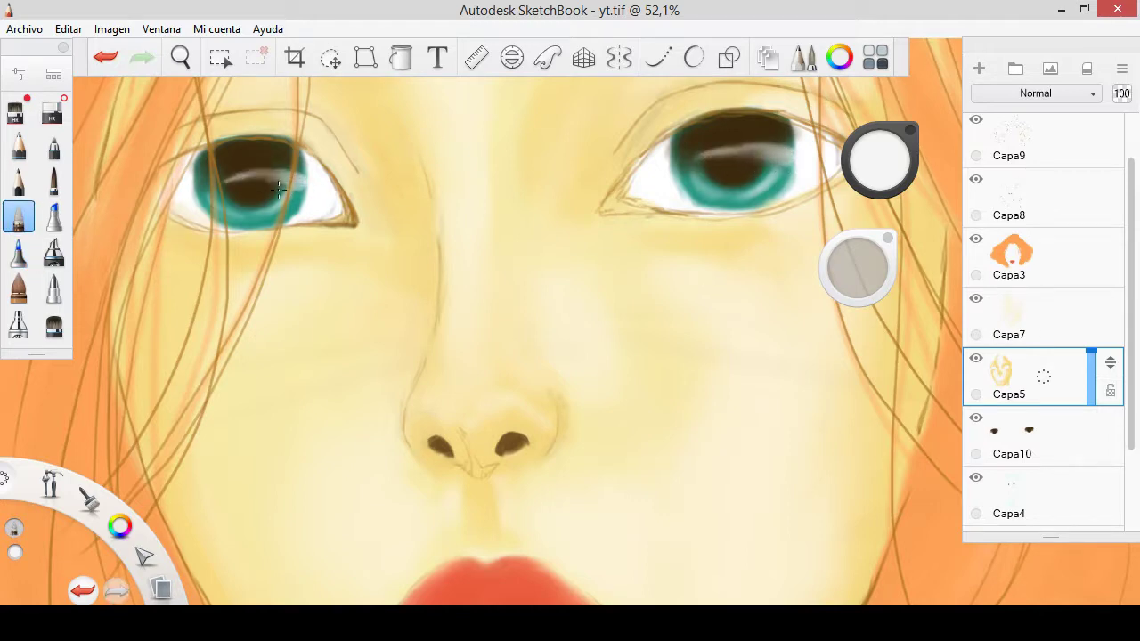
pyautogui.click(18, 252)
pyautogui.moveTo(302, 180); pyautogui.dragTo(227, 175)
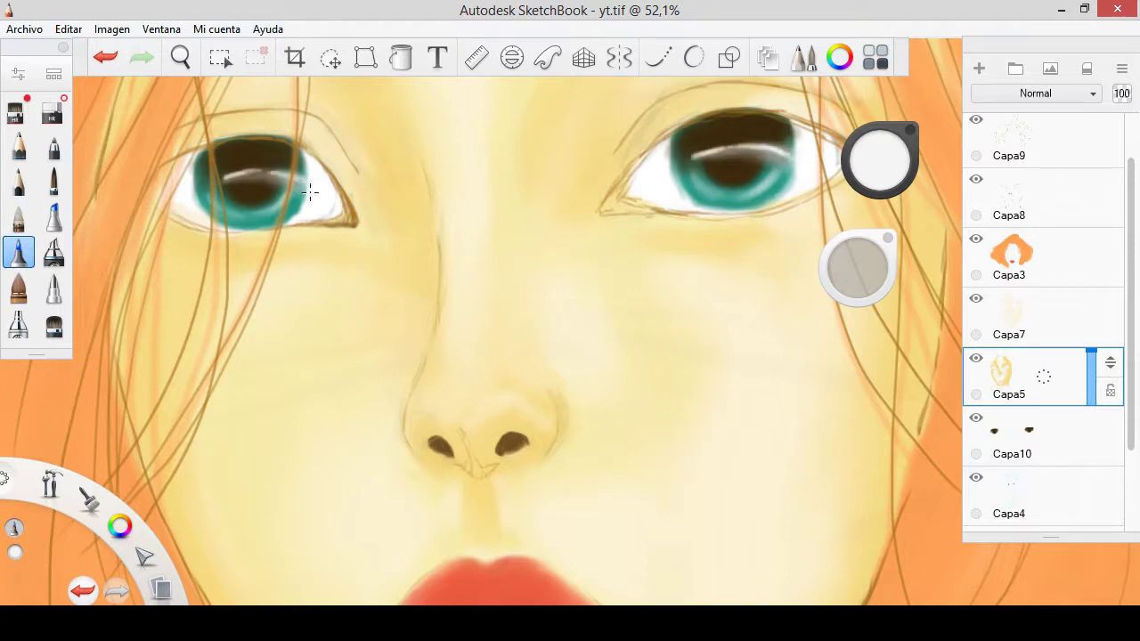
pyautogui.click(18, 216)
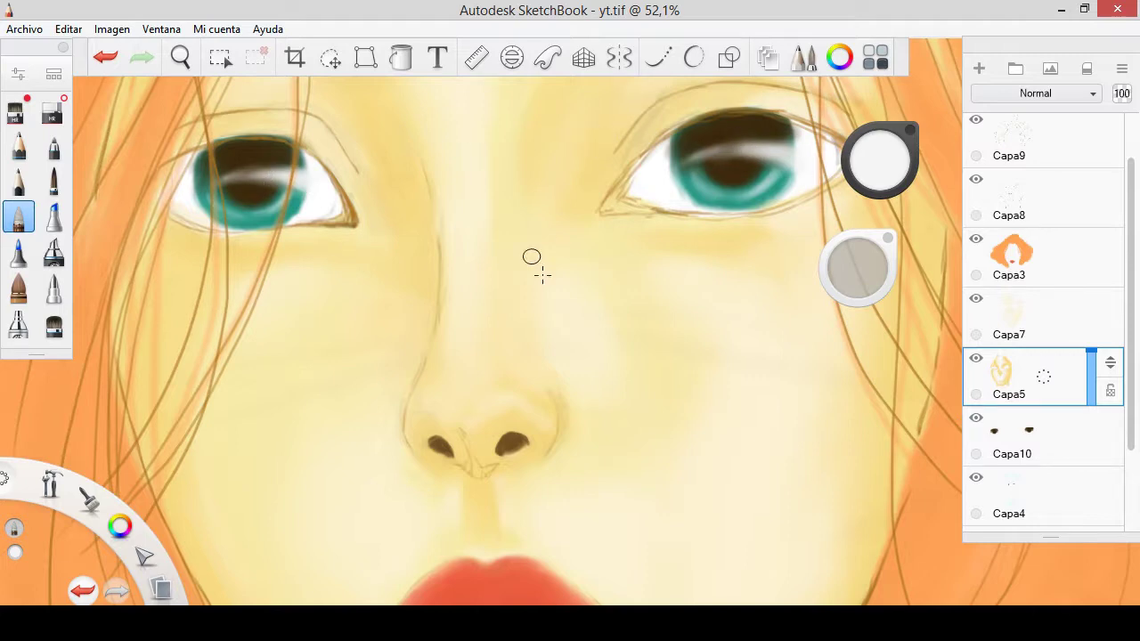
# - On Capa4, airbrush light grey shading into the corners of the eye whites
pyautogui.click(1038, 499)
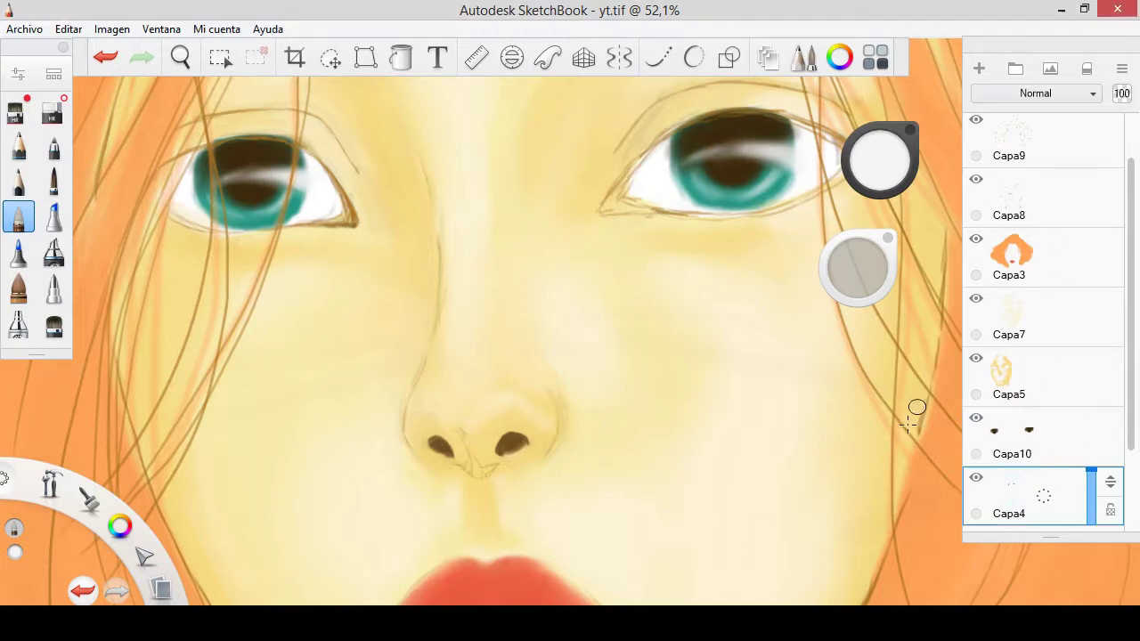
pyautogui.moveTo(880, 158)
pyautogui.mouseDown()
pyautogui.moveTo(883, 178)
pyautogui.moveTo(914, 164)
pyautogui.mouseUp()
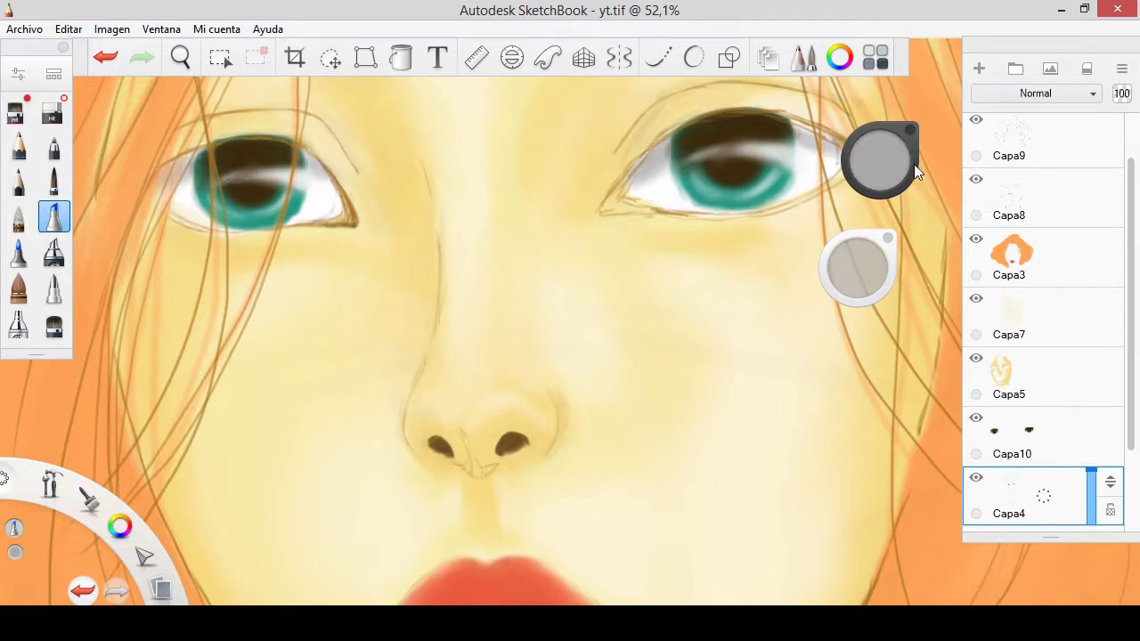
pyautogui.click(19, 216)
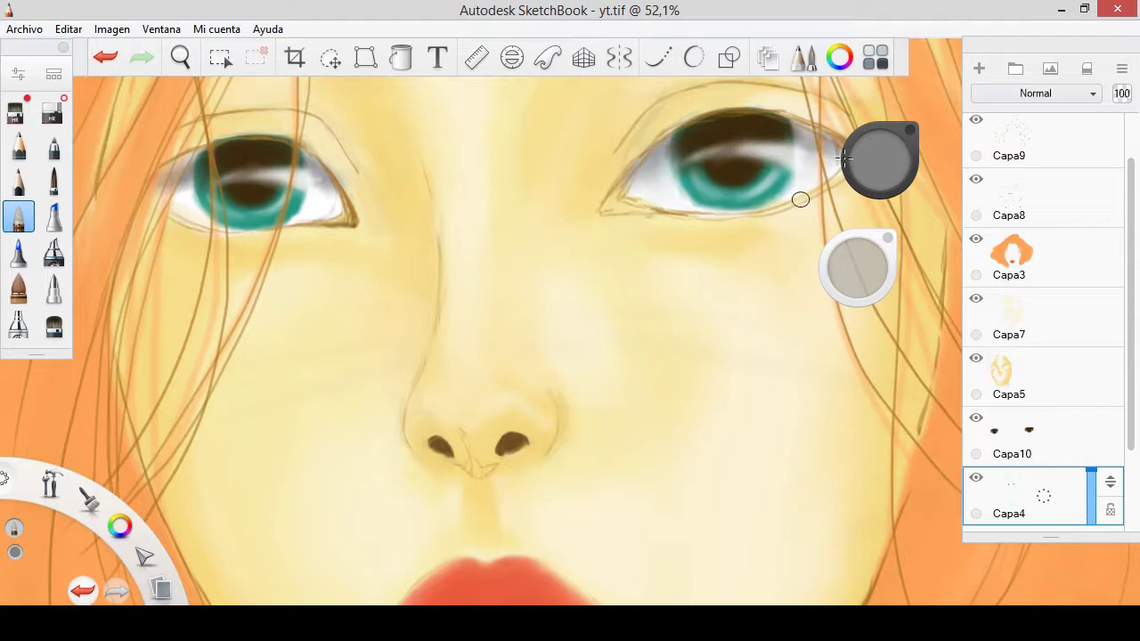
pyautogui.moveTo(190, 171); pyautogui.dragTo(182, 205)
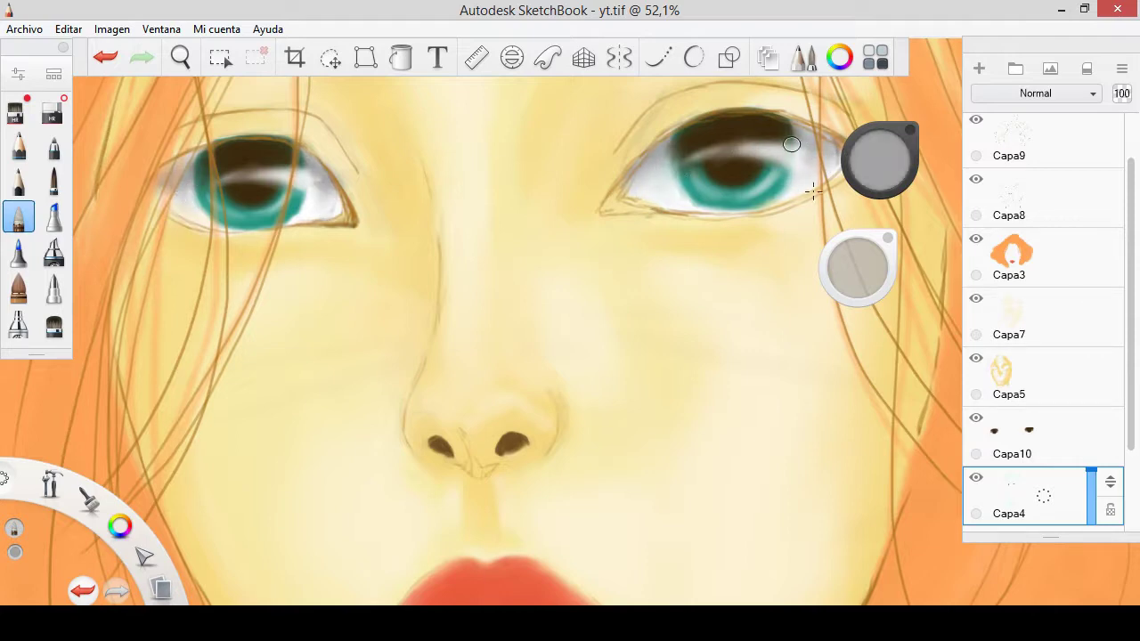
# - Zoom out to see the face, switch to Capa5, and sample the pale skin colour
pyautogui.scroll(-5, 623, 303)
pyautogui.scroll(5, 677, 307)
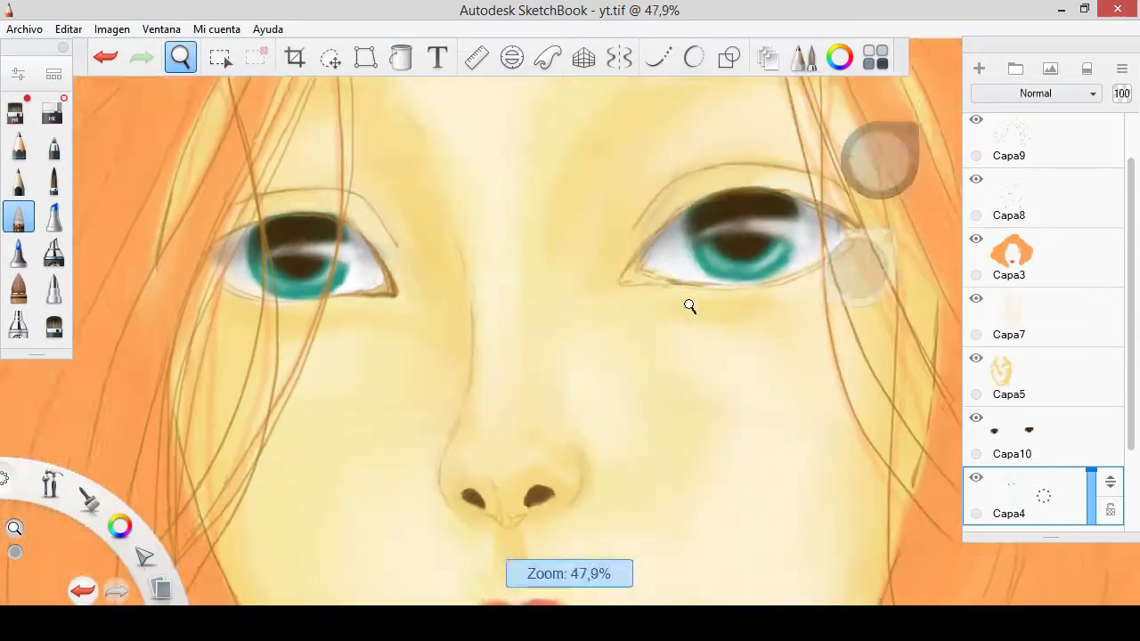
pyautogui.scroll(2, 1024, 267)
pyautogui.click(981, 126)
pyautogui.scroll(-3, 1024, 267)
pyautogui.click(1015, 427)
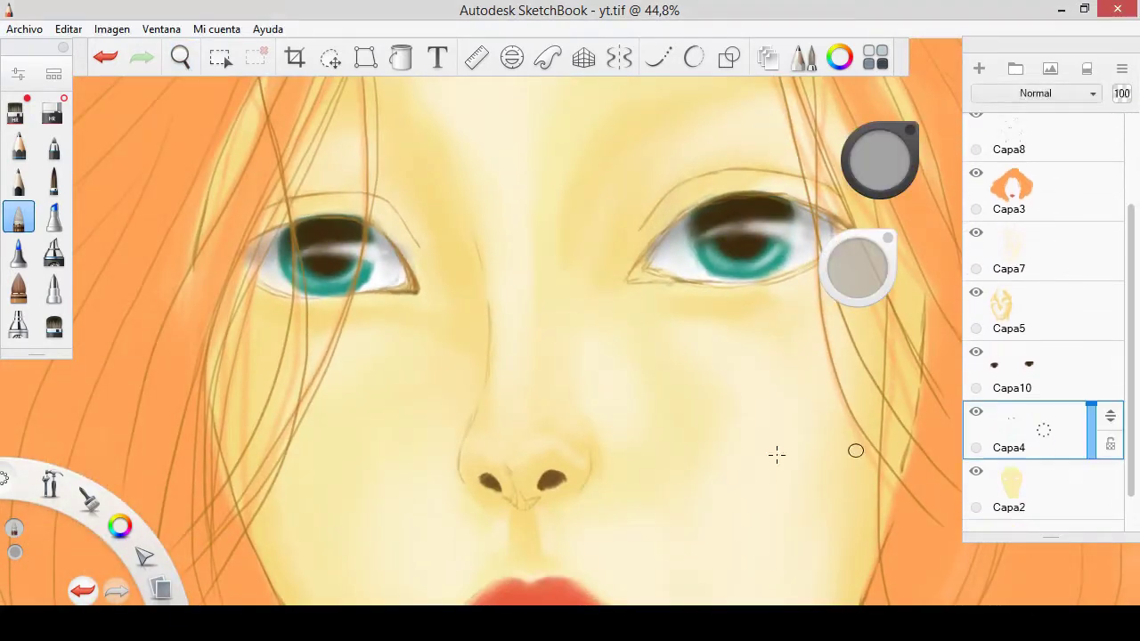
pyautogui.click(1015, 307)
pyautogui.click(880, 241)
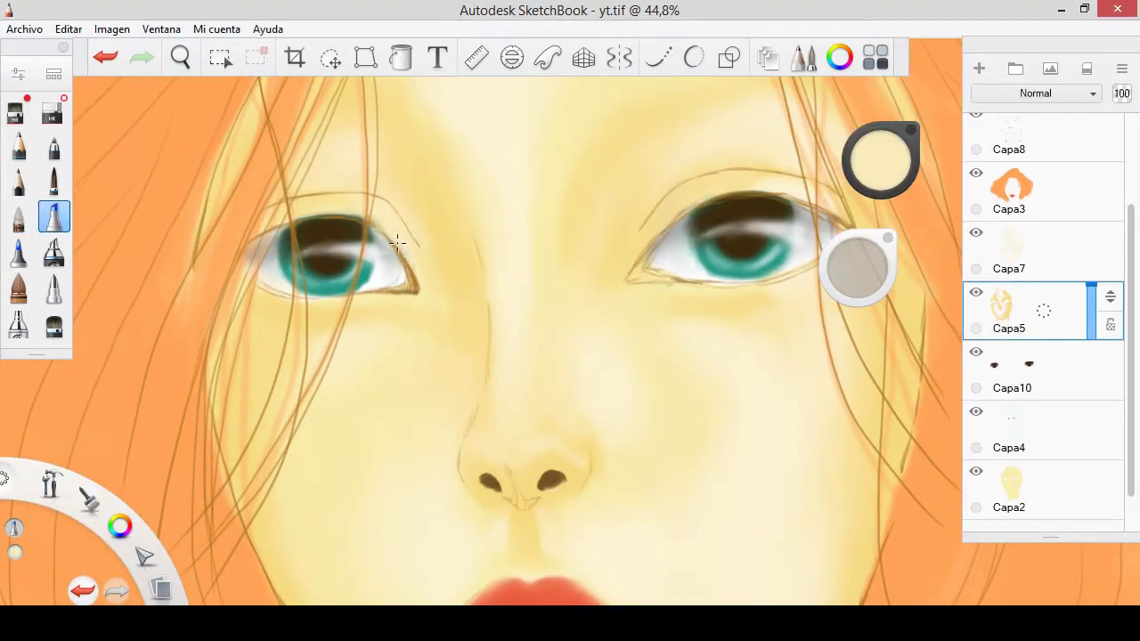
pyautogui.press('e')
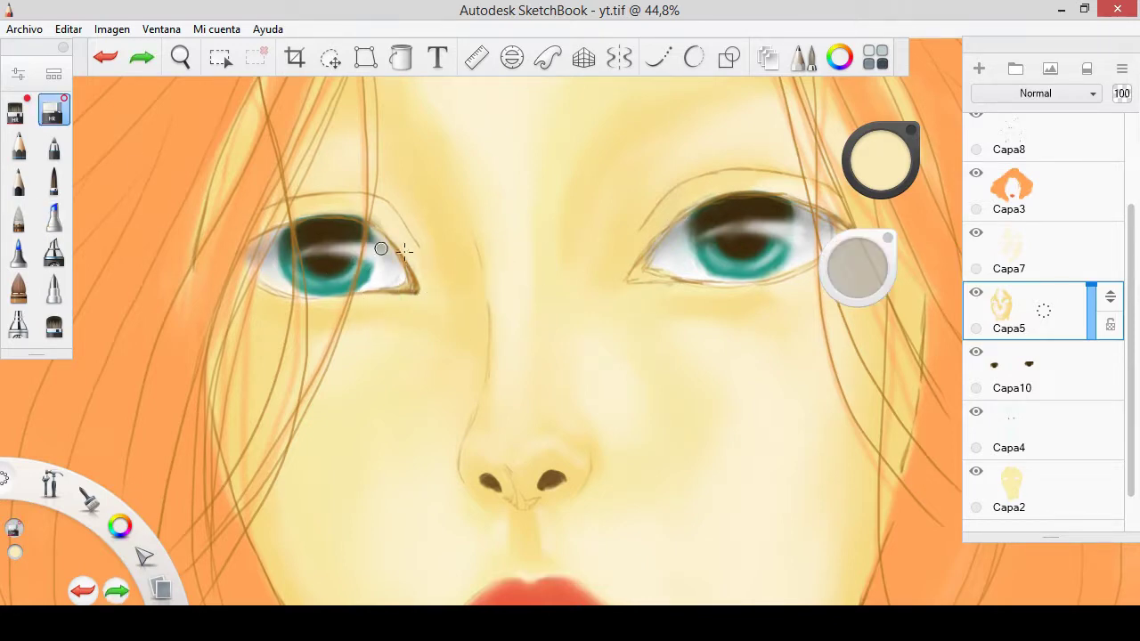
pyautogui.hotkey('ctrl', 'z')
# - Repaint white highlight strokes across both irises with the pen
pyautogui.click(18, 252)
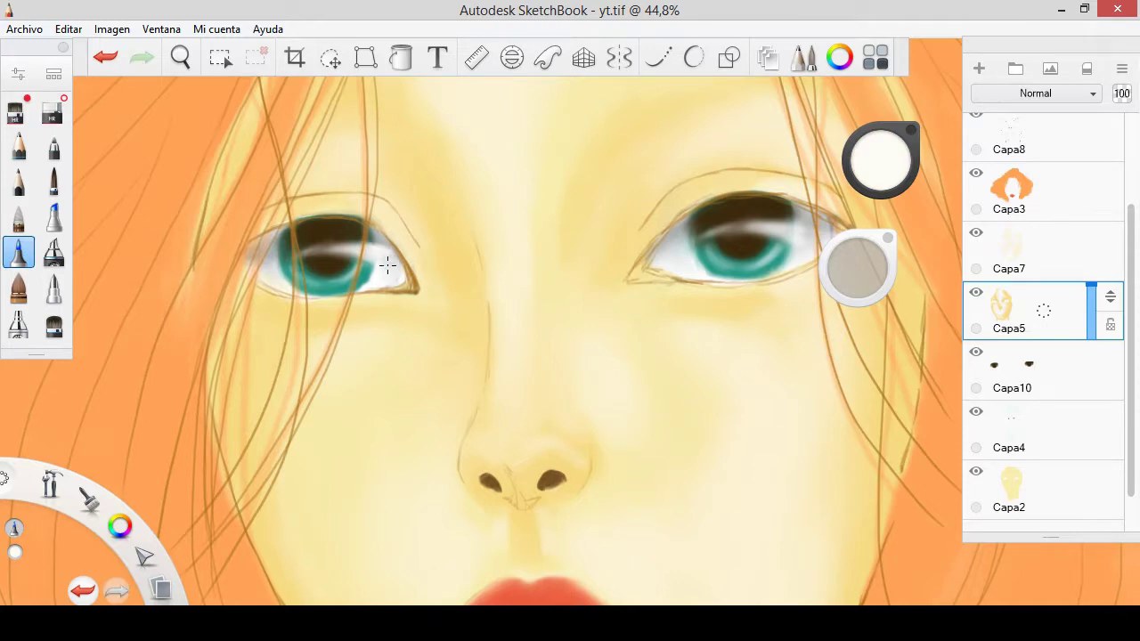
pyautogui.moveTo(757, 238); pyautogui.dragTo(783, 246)
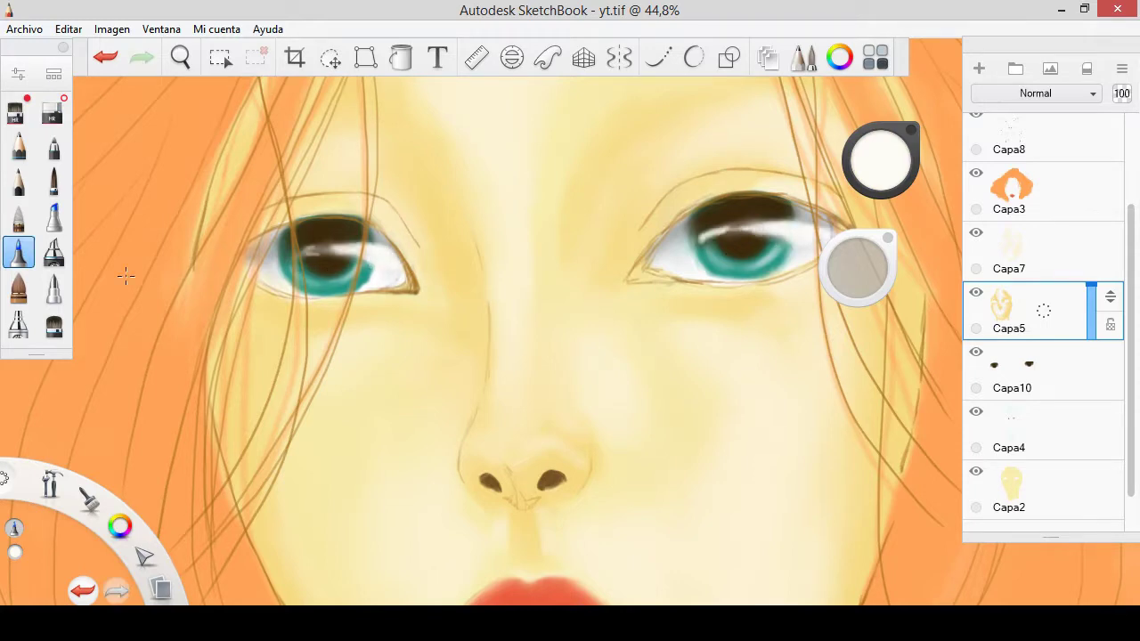
pyautogui.click(17, 216)
pyautogui.moveTo(304, 260); pyautogui.dragTo(326, 246)
pyautogui.moveTo(857, 267); pyautogui.dragTo(797, 224)
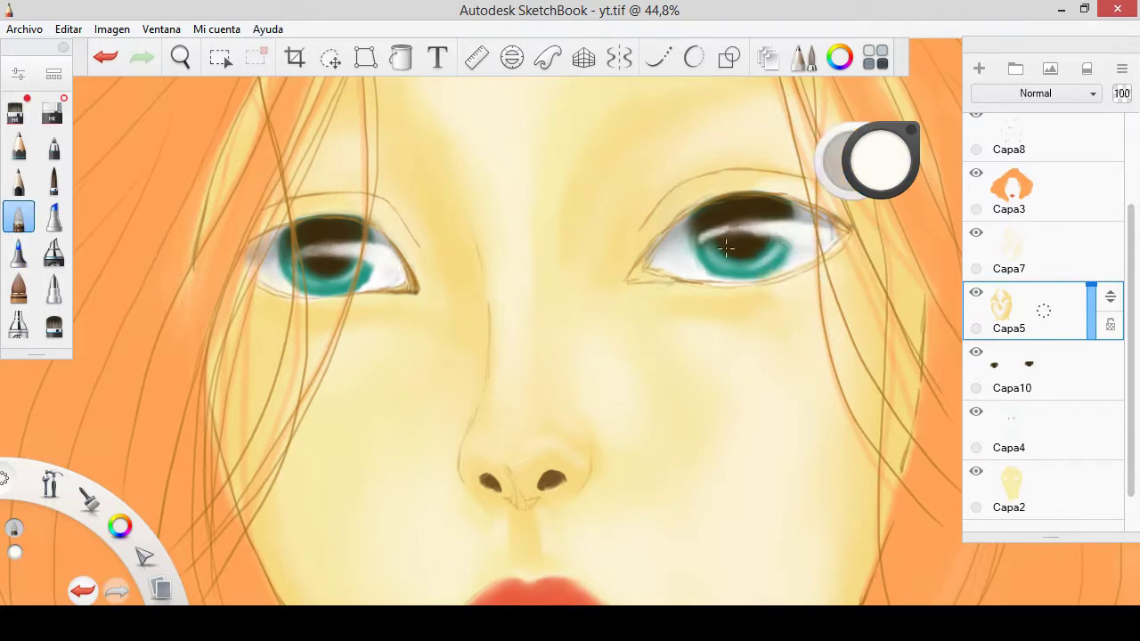
pyautogui.click(18, 252)
pyautogui.moveTo(285, 257); pyautogui.dragTo(364, 261)
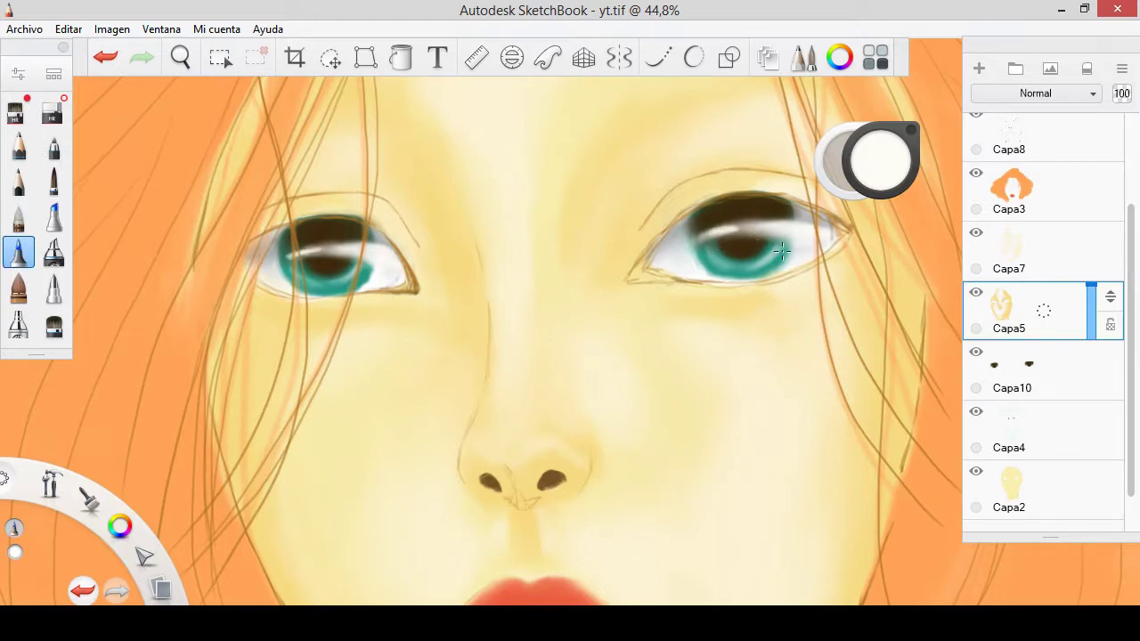
pyautogui.click(18, 217)
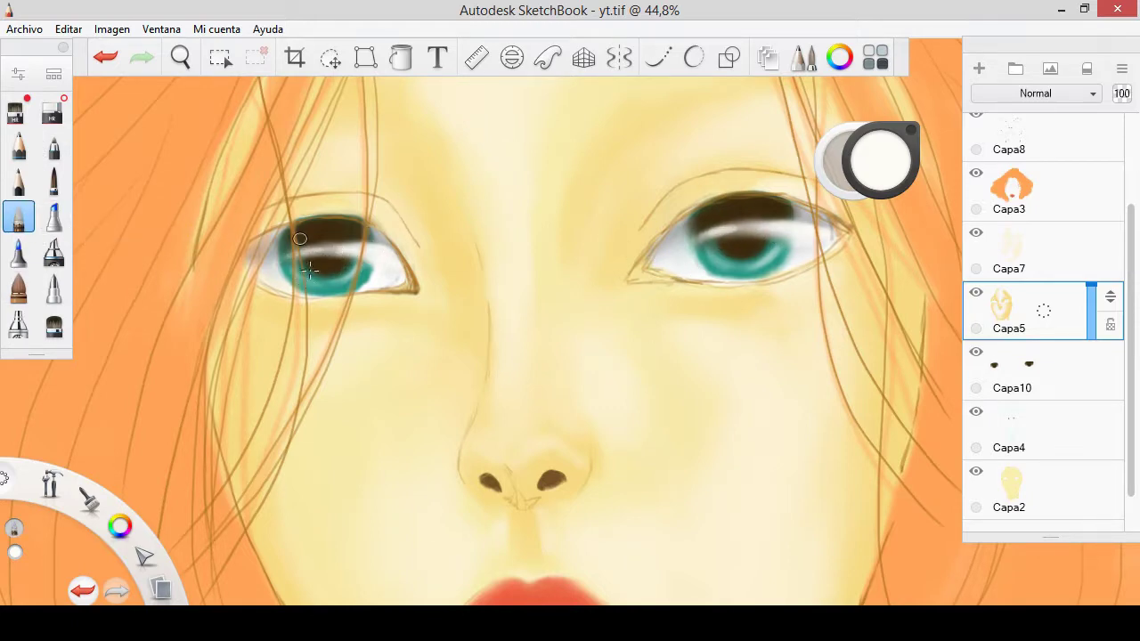
# - Soften the pupil highlight with a 46% flow eraser, then return to Capa4
pyautogui.press('e')
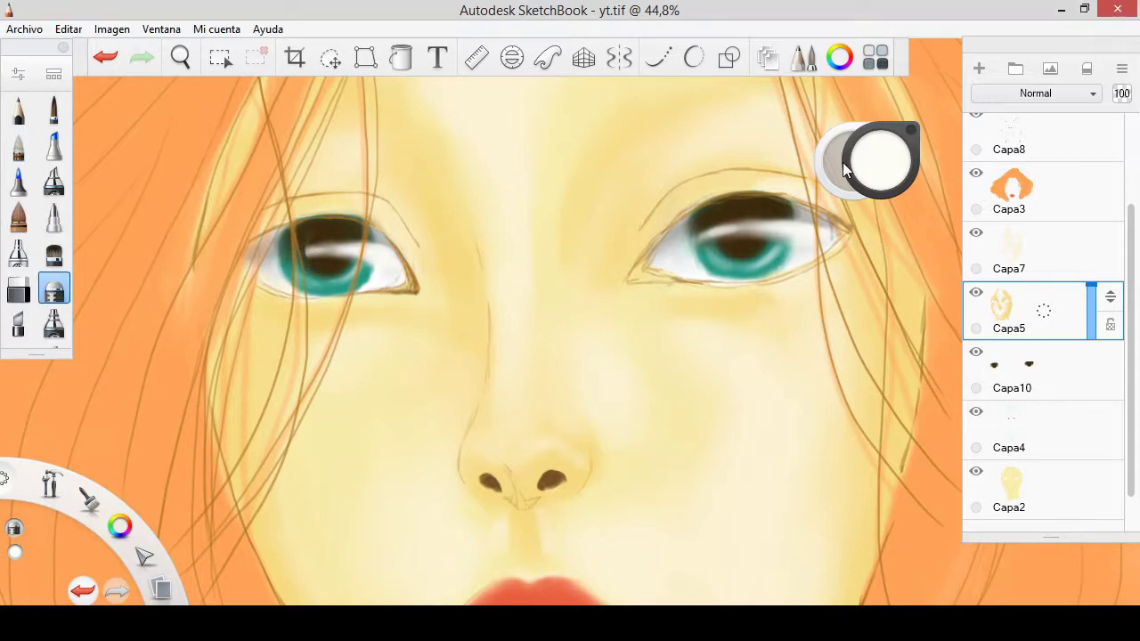
pyautogui.moveTo(845, 170); pyautogui.dragTo(748, 117)
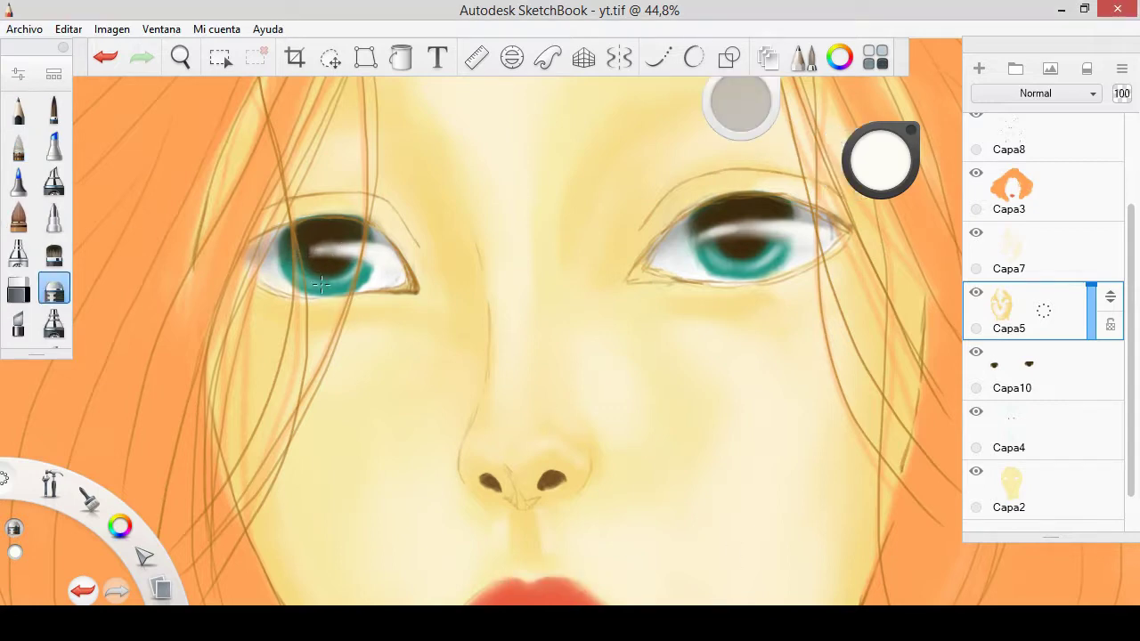
pyautogui.moveTo(732, 229); pyautogui.dragTo(719, 232)
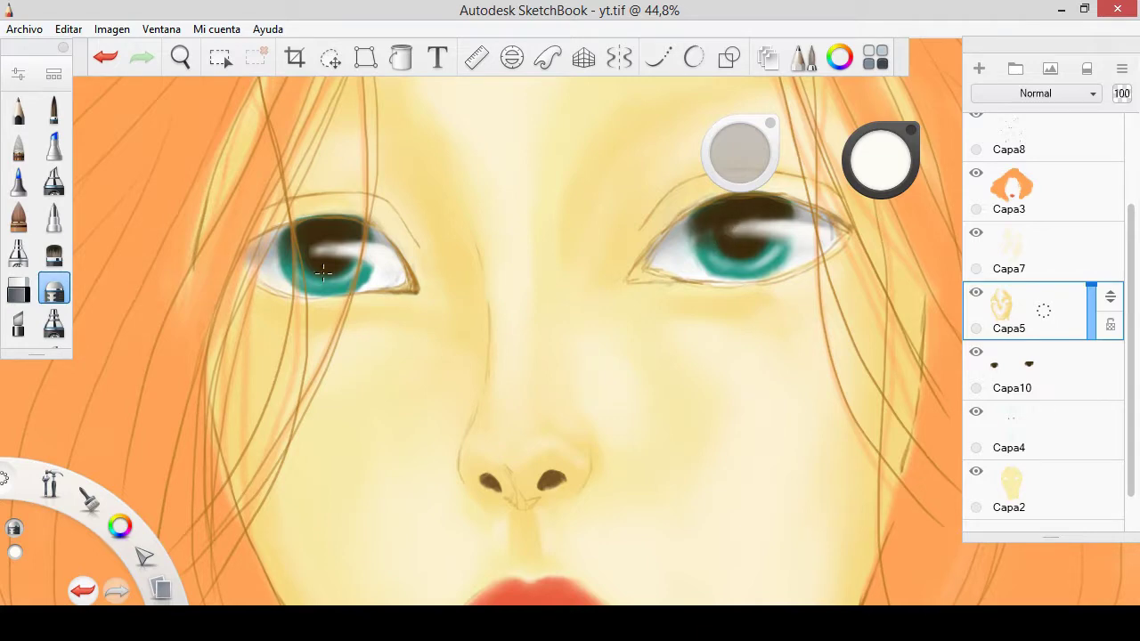
pyautogui.click(1012, 377)
pyautogui.click(1027, 437)
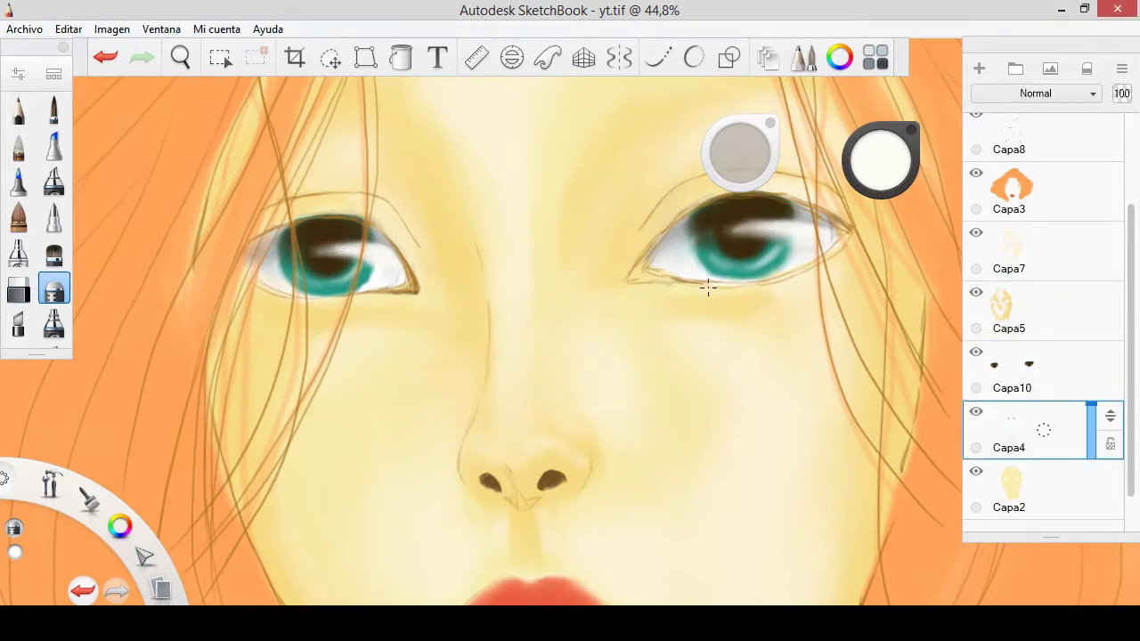
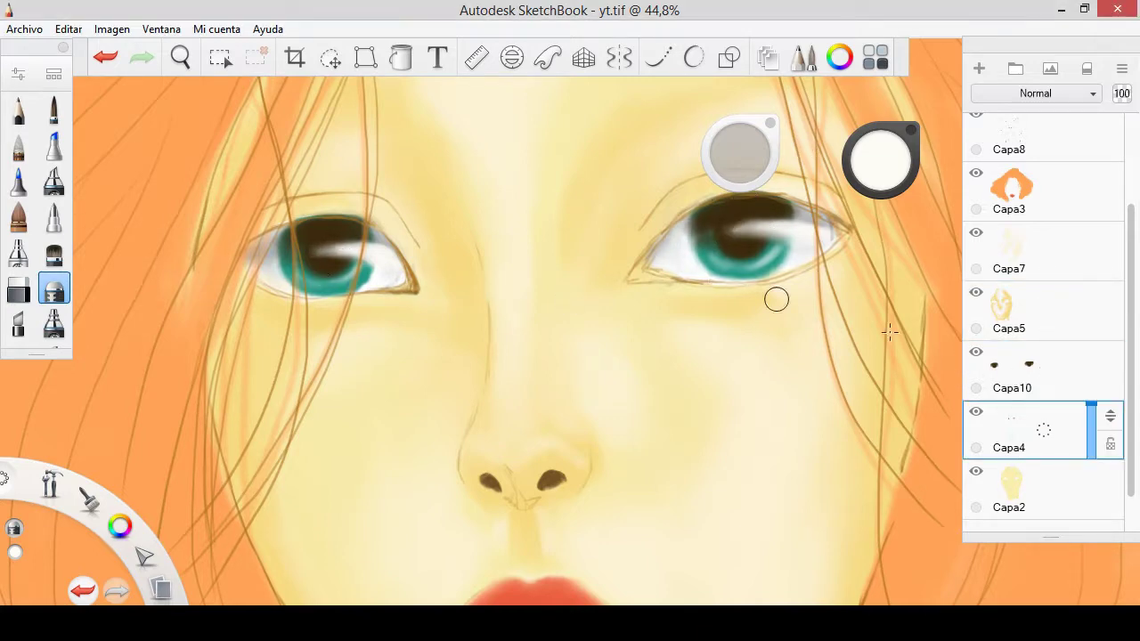
# - Zoom out to the whole face, pick a soft brush, and step up through the layers to Capa7
pyautogui.click(1011, 373)
pyautogui.press('Down')
pyautogui.scroll(-3, 614, 345)
pyautogui.press('e')
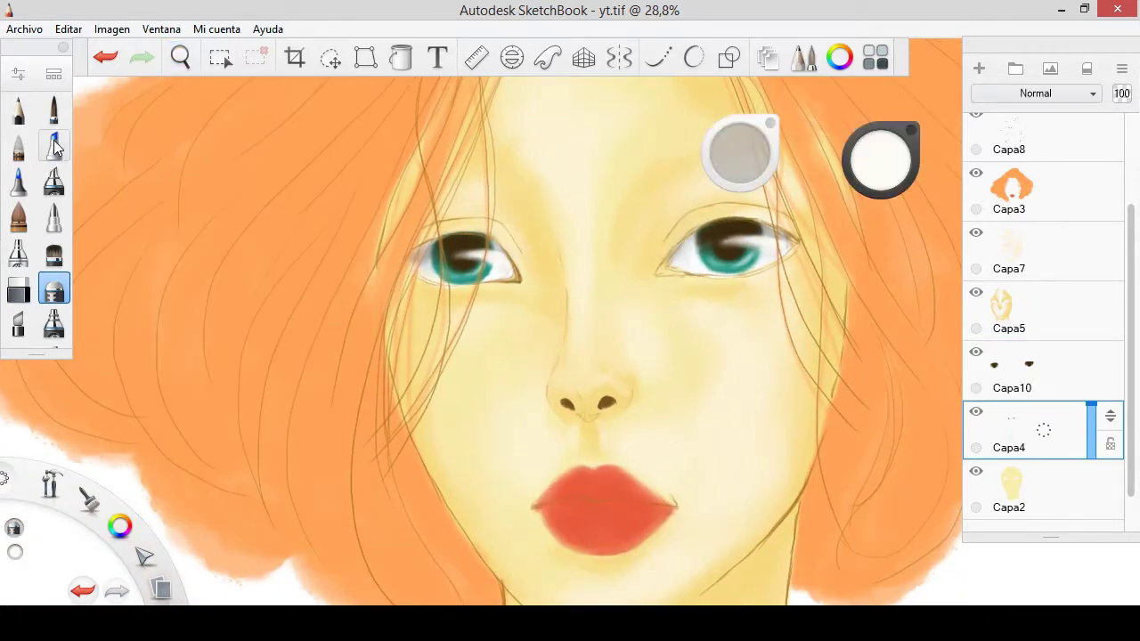
pyautogui.moveTo(879, 159); pyautogui.dragTo(895, 174)
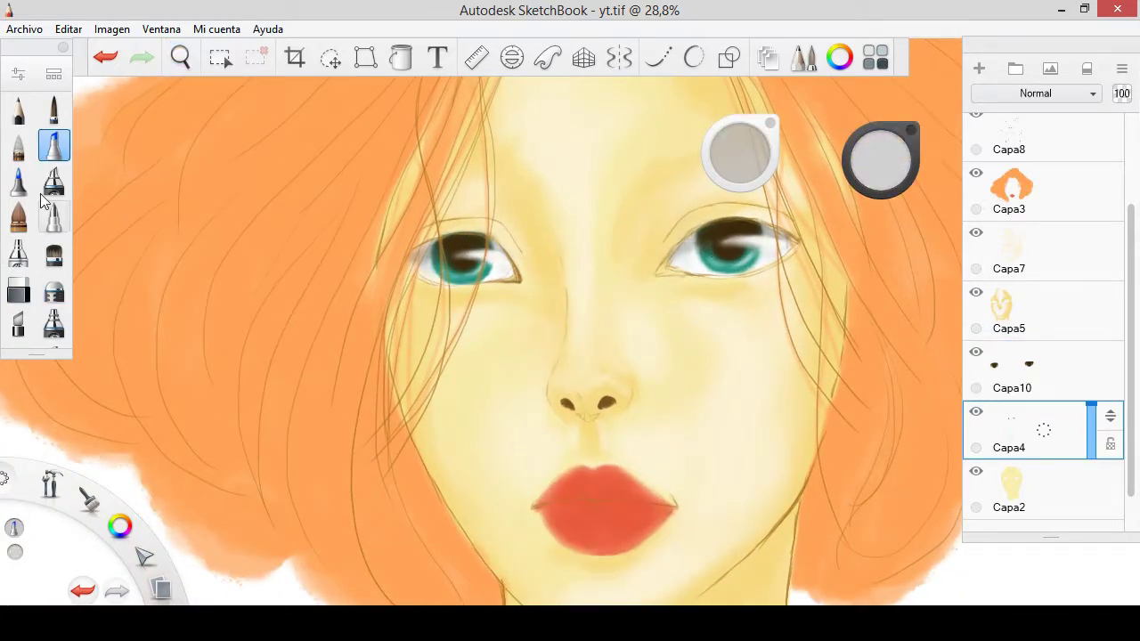
pyautogui.click(18, 145)
pyautogui.click(1032, 379)
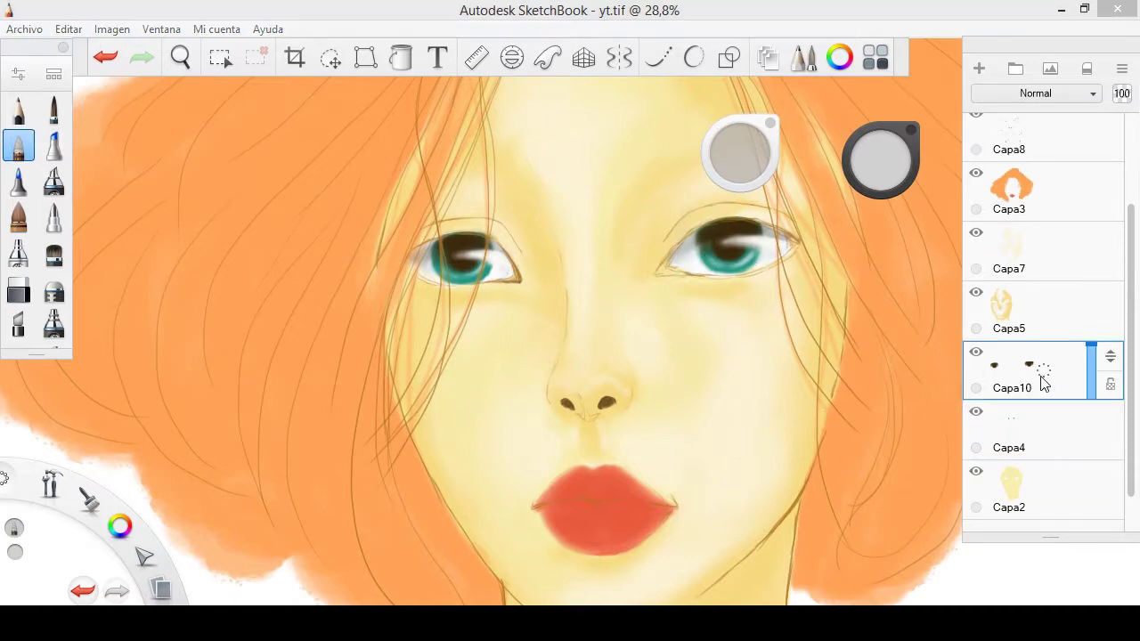
pyautogui.click(1051, 312)
pyautogui.click(1066, 274)
pyautogui.scroll(6, 578, 401)
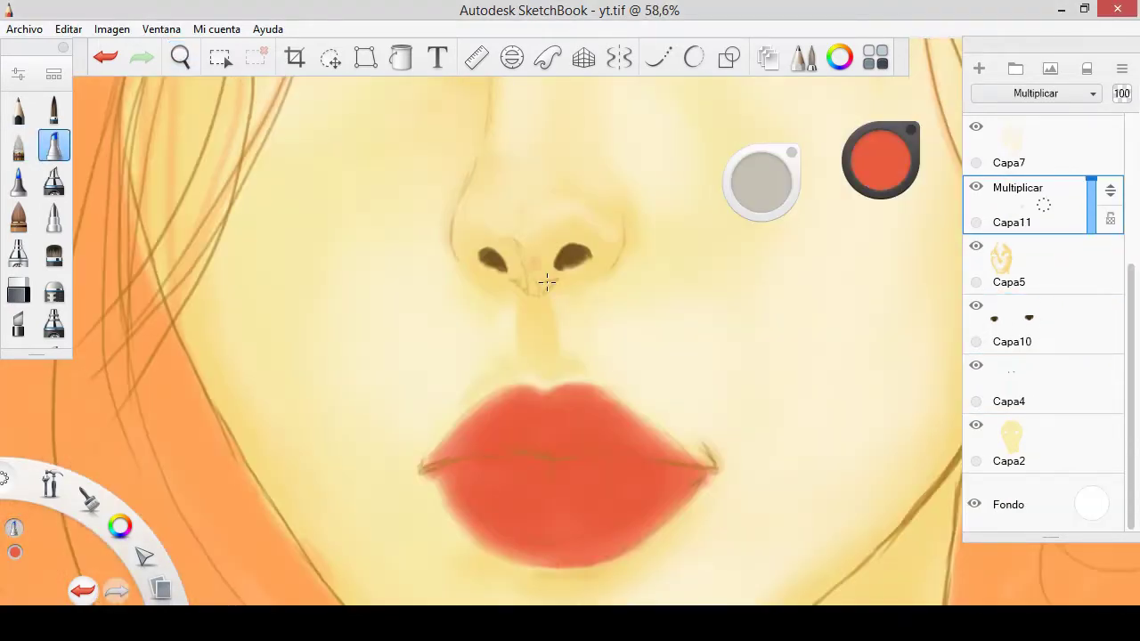
# - Paint red around both nostrils and blend it into a soft orange on the nose
pyautogui.moveTo(534, 263)
pyautogui.mouseDown()
pyautogui.moveTo(583, 218)
pyautogui.moveTo(614, 236)
pyautogui.moveTo(600, 211)
pyautogui.mouseUp()
pyautogui.moveTo(472, 263); pyautogui.dragTo(506, 217)
pyautogui.click(18, 145)
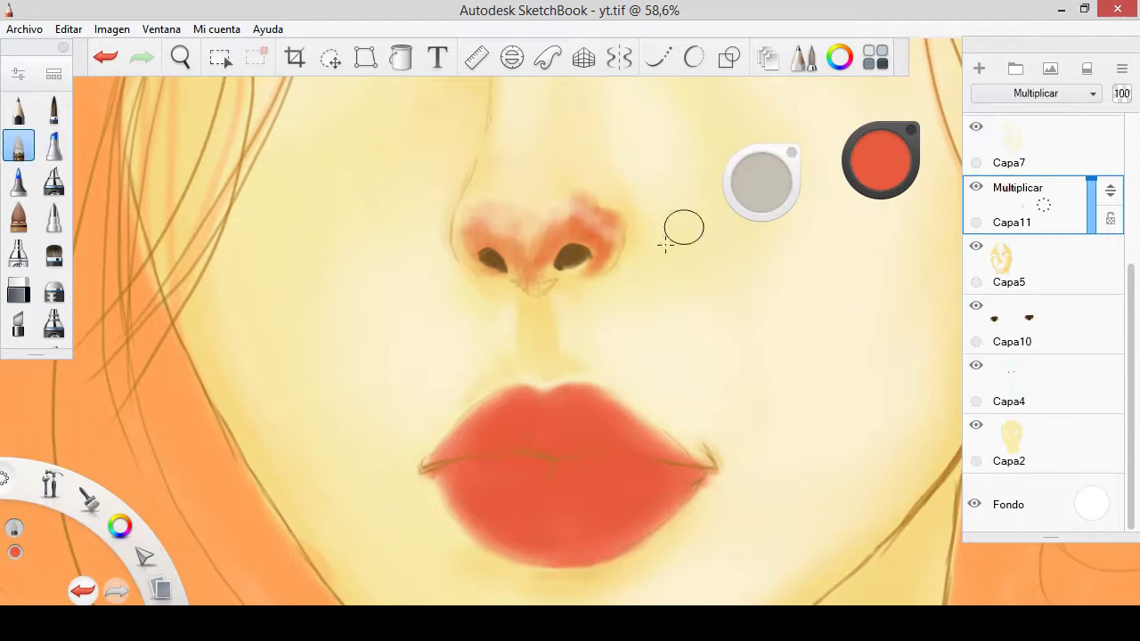
pyautogui.moveTo(605, 222); pyautogui.dragTo(519, 267)
pyautogui.moveTo(471, 222); pyautogui.dragTo(531, 287)
pyautogui.moveTo(597, 254)
pyautogui.mouseDown()
pyautogui.moveTo(515, 281)
pyautogui.moveTo(493, 196)
pyautogui.mouseUp()
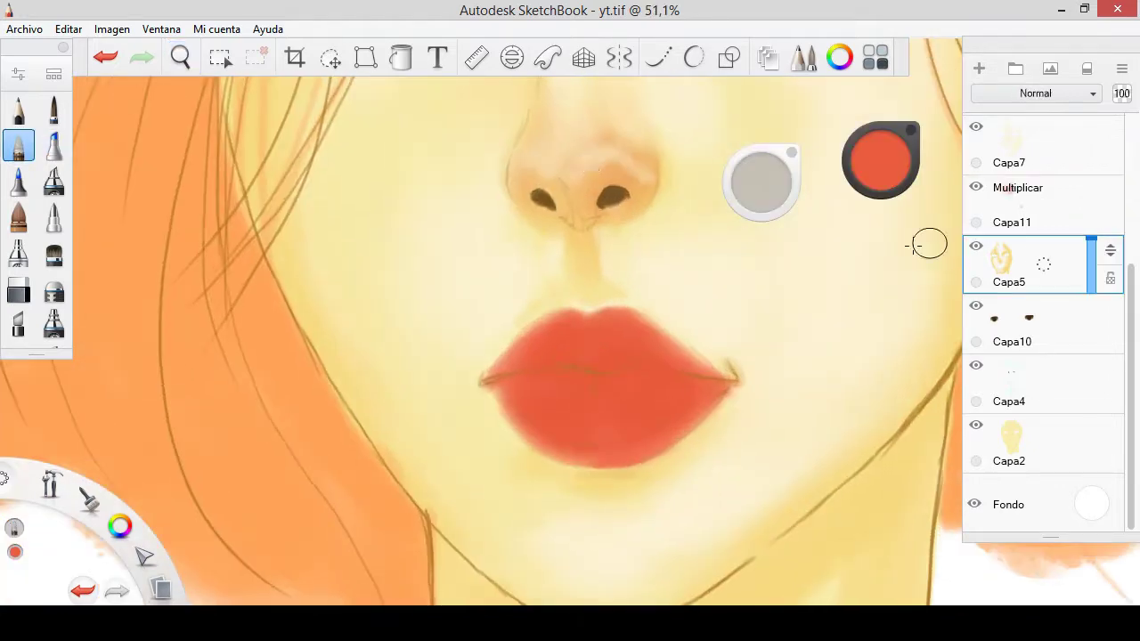
# - Deepen the shading around the nostrils on the Capa11 multiply layer
pyautogui.click(1051, 225)
pyautogui.press('e')
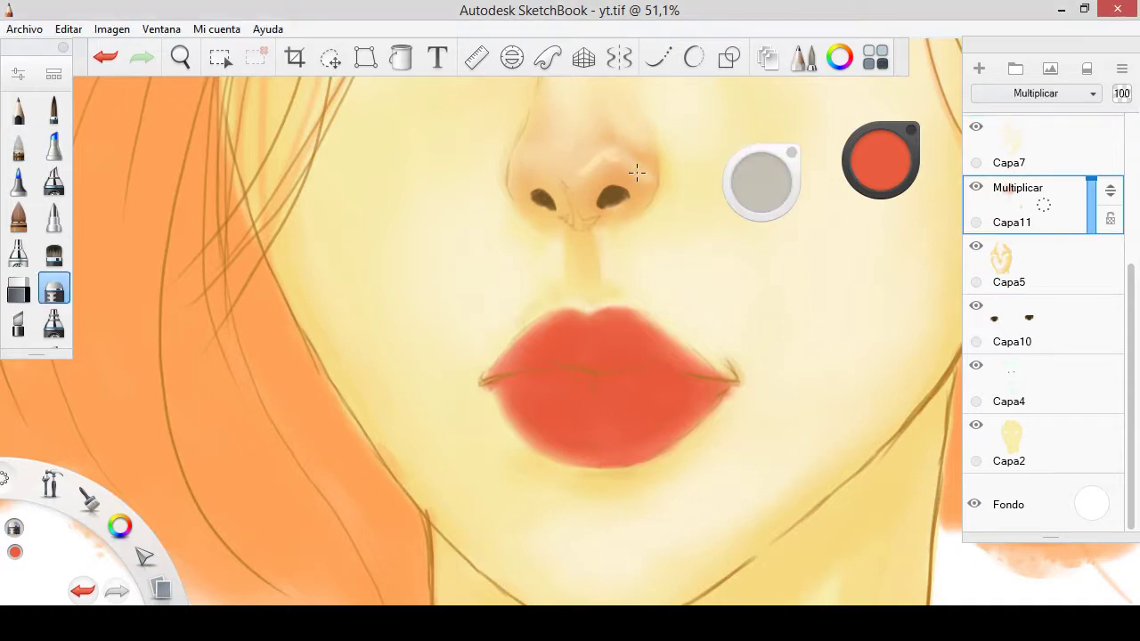
pyautogui.press('e')
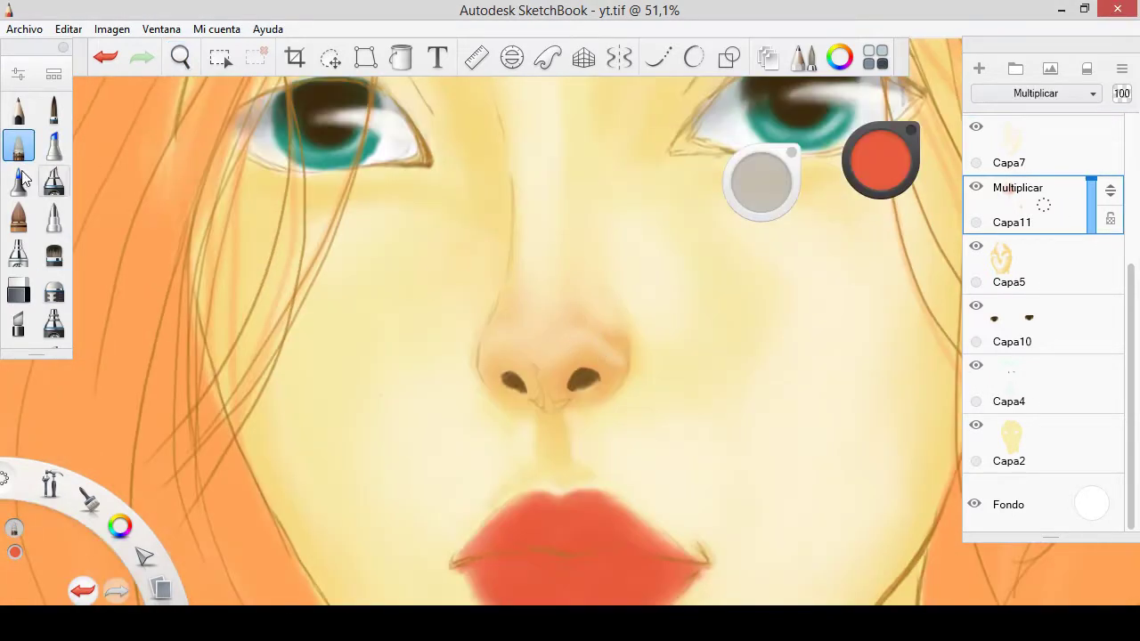
pyautogui.moveTo(515, 379)
pyautogui.mouseDown()
pyautogui.moveTo(583, 405)
pyautogui.moveTo(562, 408)
pyautogui.mouseUp()
# - Paint red along the left eye's upper and lower lids and soften it
pyautogui.press('e')
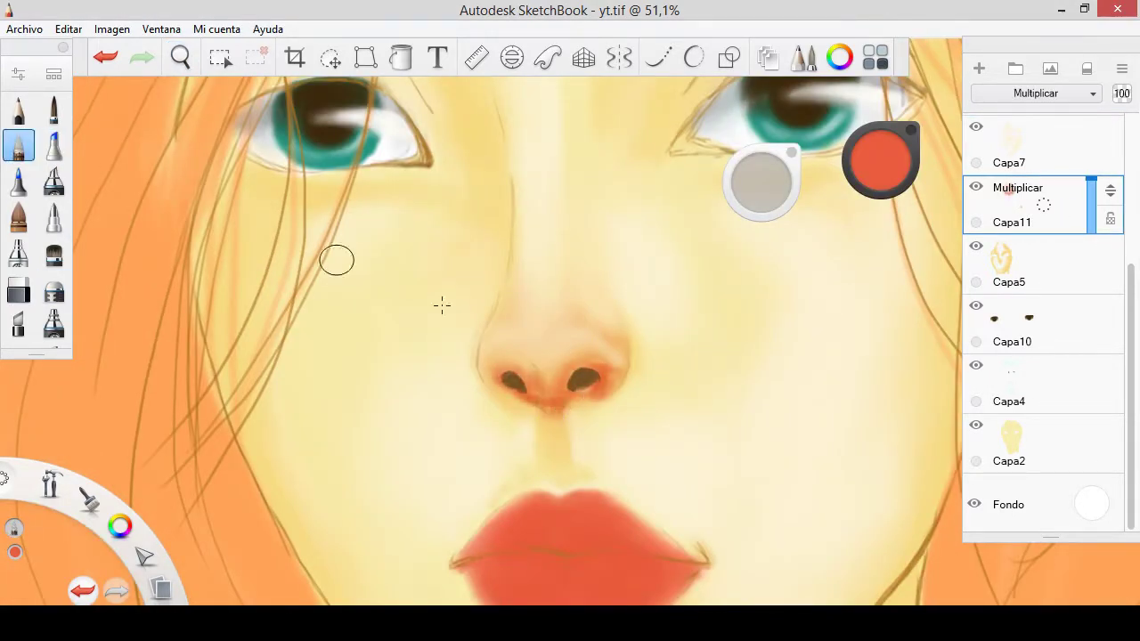
pyautogui.scroll(1, 534, 382)
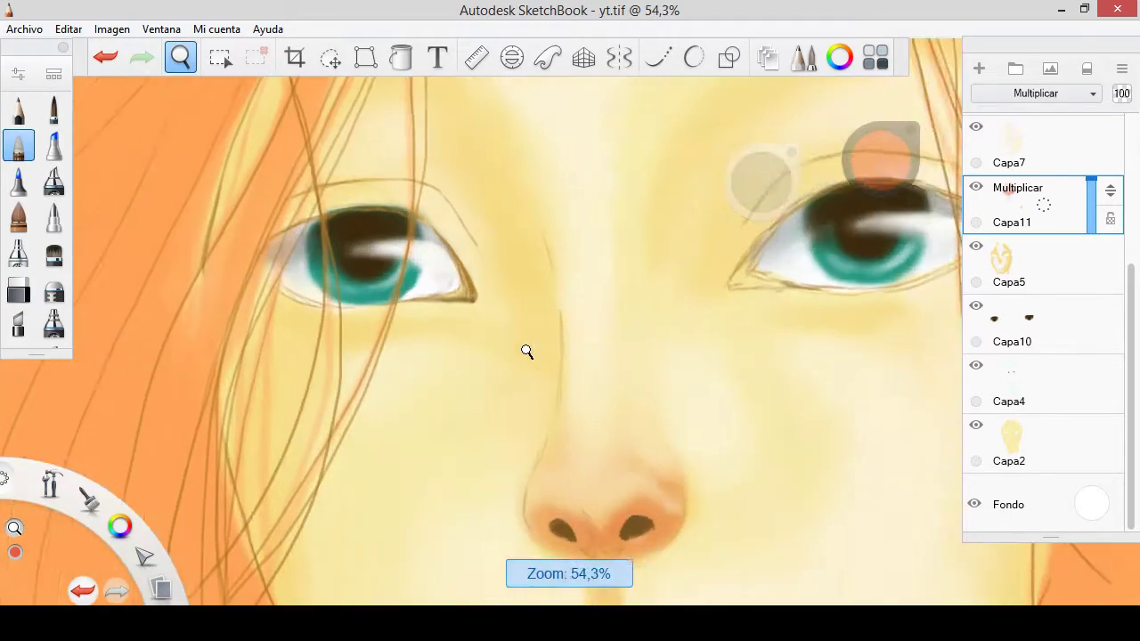
pyautogui.press('e')
pyautogui.moveTo(400, 311); pyautogui.dragTo(498, 312)
pyautogui.moveTo(392, 405); pyautogui.dragTo(400, 421)
pyautogui.press('e')
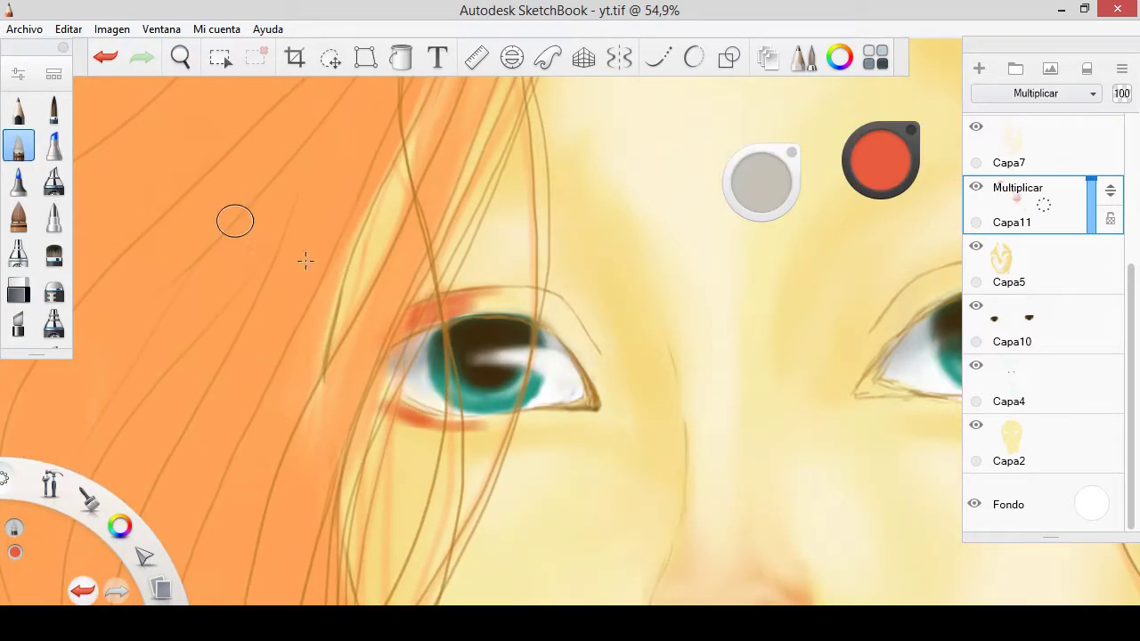
pyautogui.moveTo(517, 302); pyautogui.dragTo(422, 311)
pyautogui.moveTo(480, 422); pyautogui.dragTo(403, 422)
# - Pan to the right eye, paint red on its upper lid, and touch up the lid edge on Capa7
pyautogui.moveTo(568, 343); pyautogui.dragTo(211, 330)
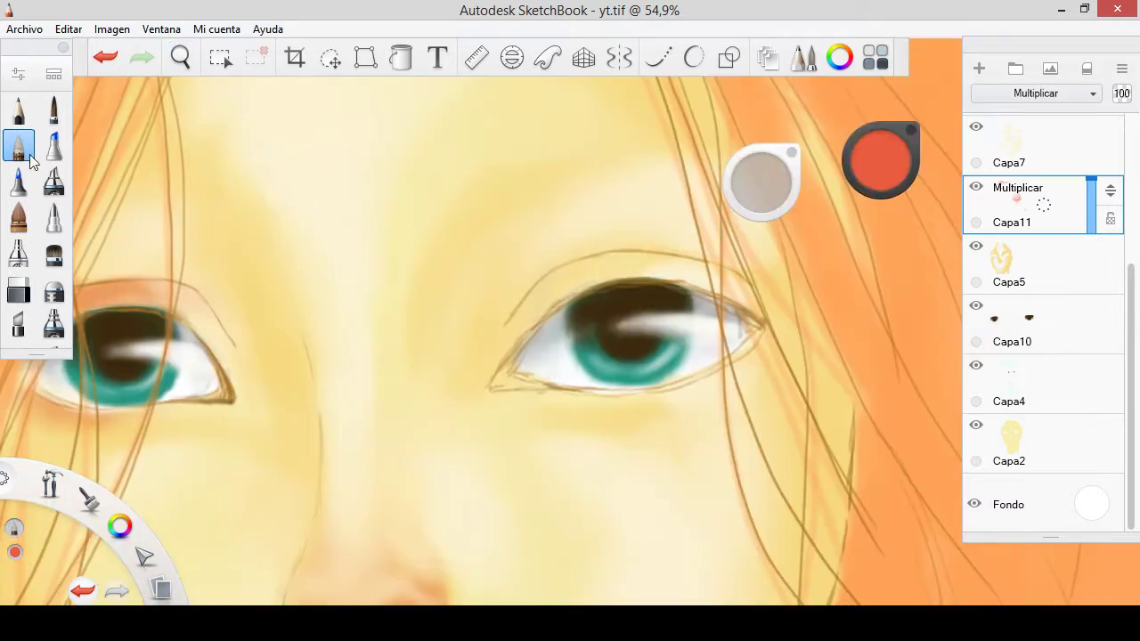
pyautogui.press('e')
pyautogui.moveTo(570, 276)
pyautogui.mouseDown()
pyautogui.moveTo(703, 262)
pyautogui.moveTo(775, 303)
pyautogui.mouseUp()
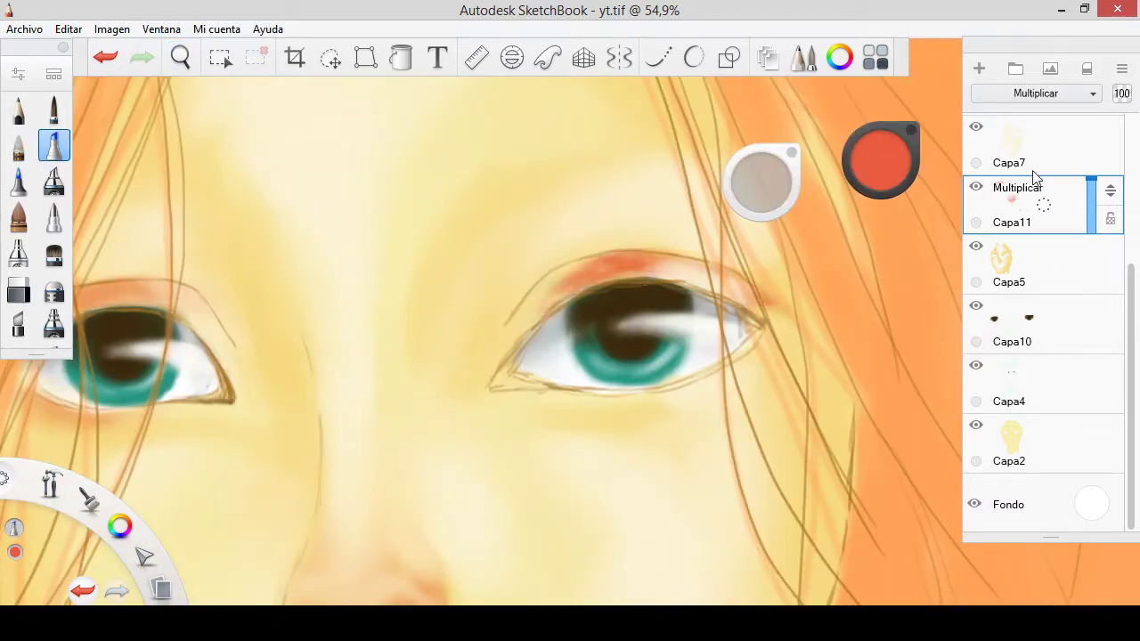
pyautogui.press('e')
pyautogui.moveTo(645, 294); pyautogui.dragTo(739, 267)
pyautogui.hotkey('ctrl', 'z')
pyautogui.click(725, 284)
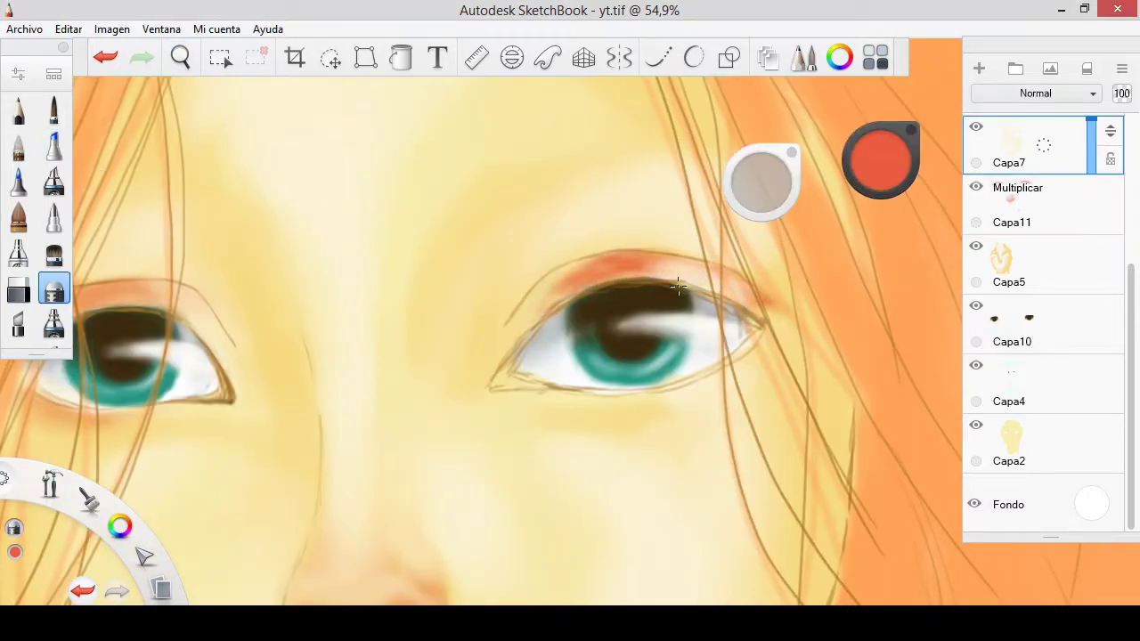
pyautogui.moveTo(655, 271); pyautogui.dragTo(725, 293)
# - Repaint the right upper lid red on Capa11, then undo the softening to keep the pink tint under the eye
pyautogui.click(422, 288)
pyautogui.press('e')
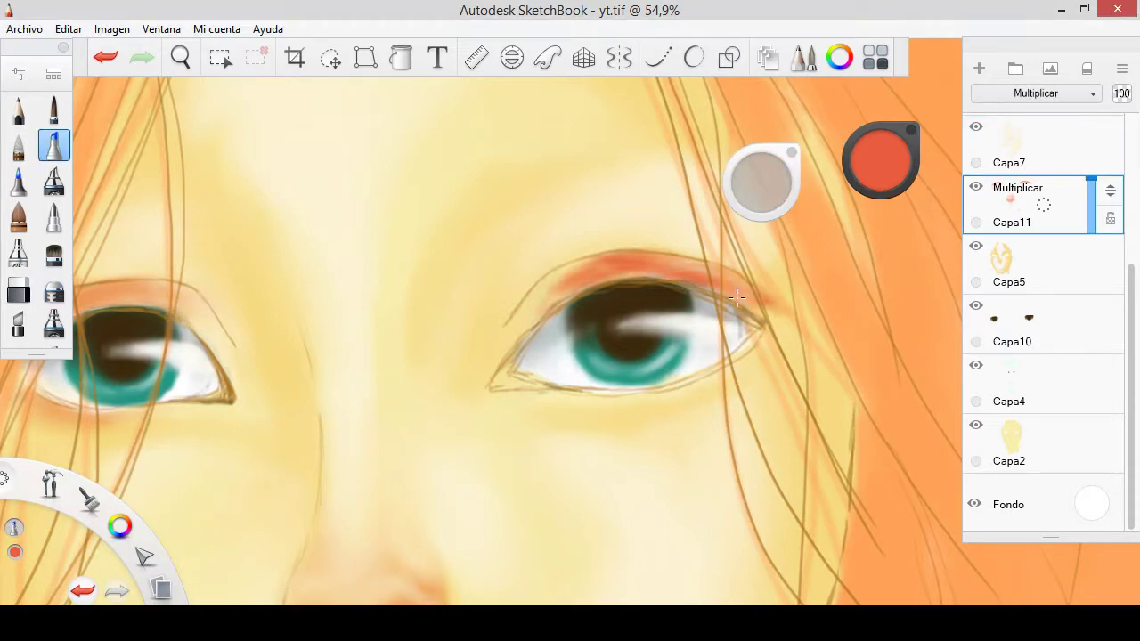
pyautogui.moveTo(569, 280); pyautogui.dragTo(736, 297)
pyautogui.press('e')
pyautogui.moveTo(585, 280); pyautogui.dragTo(739, 289)
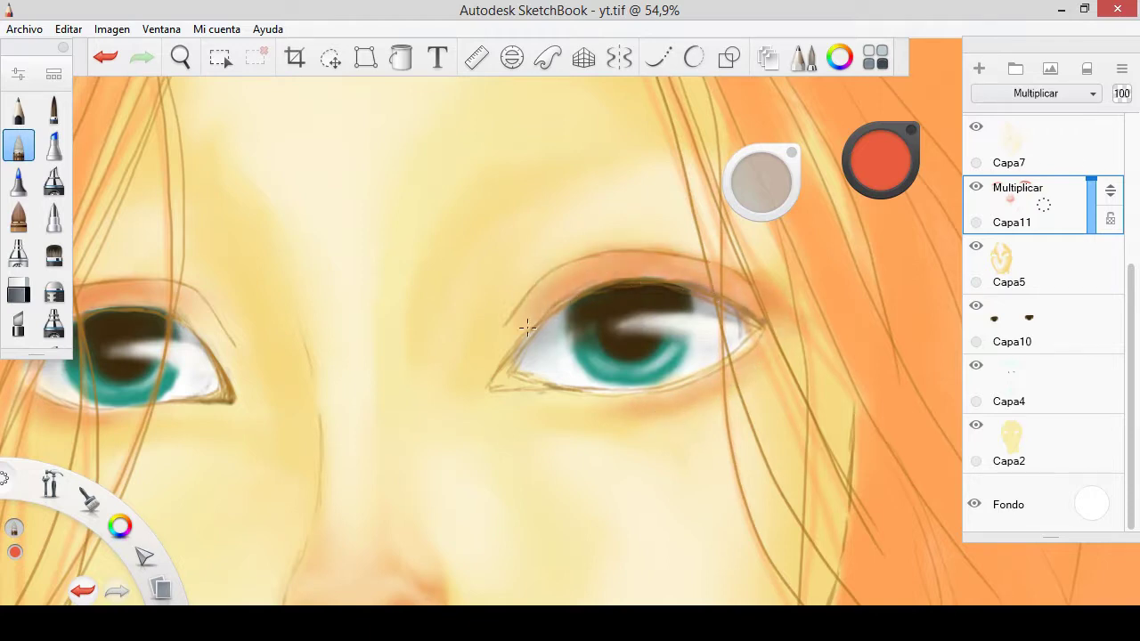
pyautogui.hotkey('ctrl', 'z')
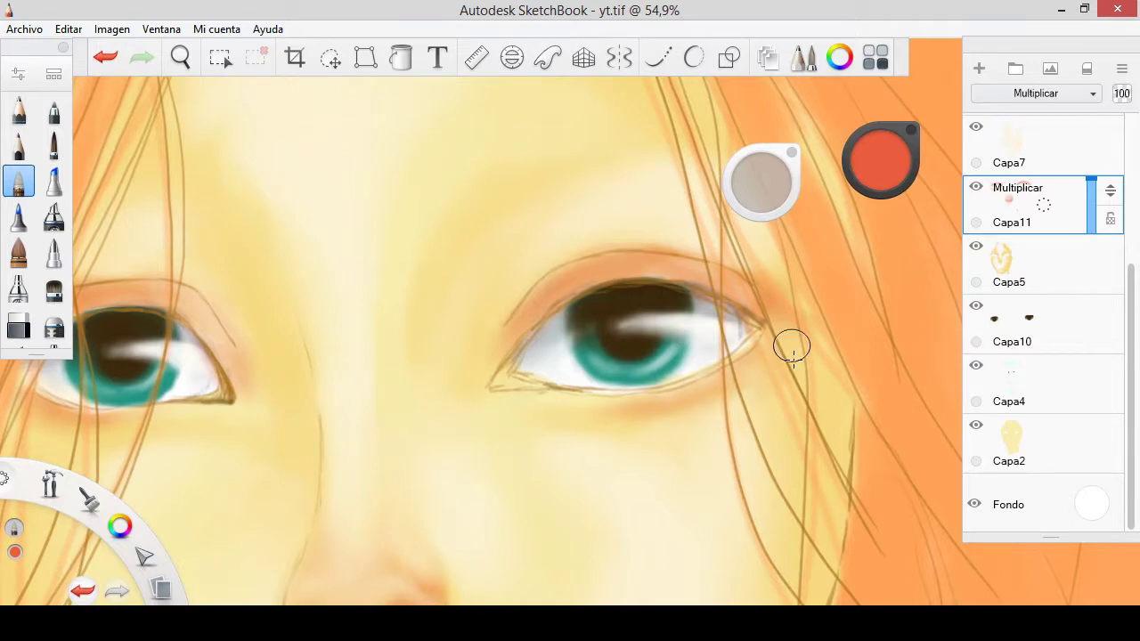
pyautogui.hotkey('ctrl', 'z')
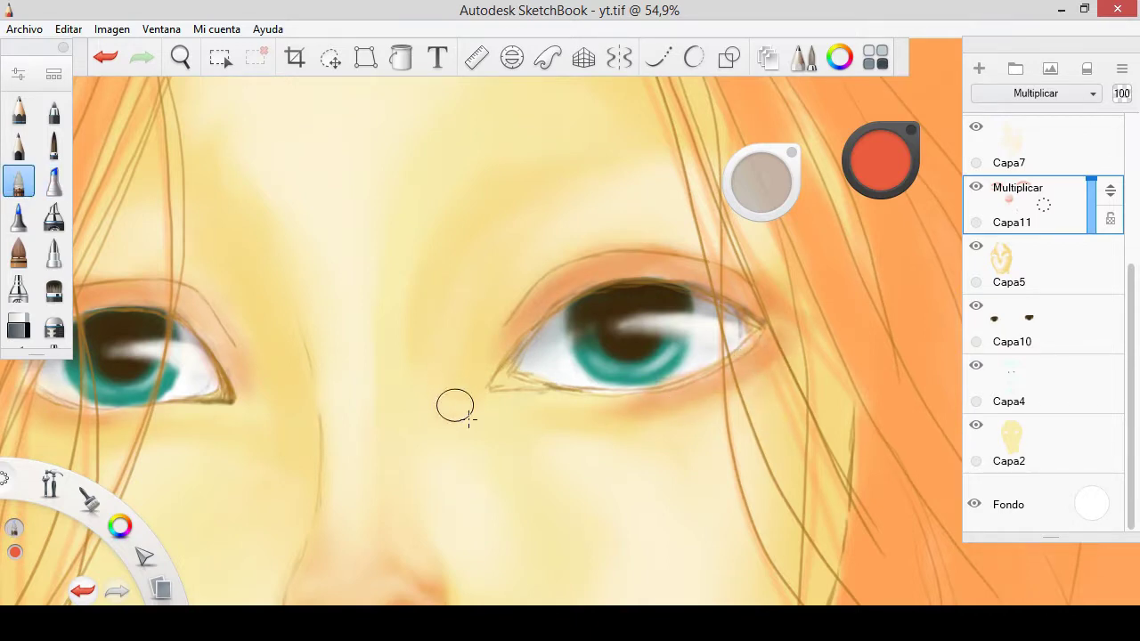
pyautogui.scroll(-3, 453, 402)
pyautogui.scroll(2, 458, 508)
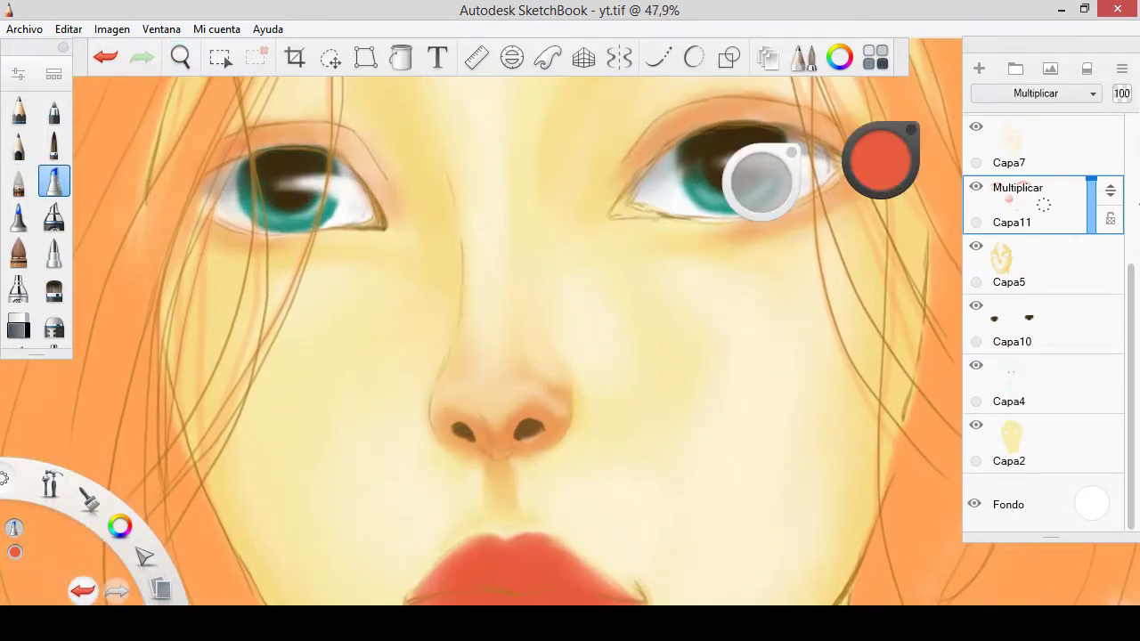
# - Paint reddish blush on both cheeks, then blend and fade it
pyautogui.moveTo(418, 276); pyautogui.dragTo(249, 516)
pyautogui.moveTo(597, 267); pyautogui.dragTo(677, 320)
pyautogui.moveTo(623, 285); pyautogui.dragTo(677, 401)
pyautogui.moveTo(352, 359)
pyautogui.mouseDown()
pyautogui.moveTo(397, 364)
pyautogui.moveTo(356, 344)
pyautogui.mouseUp()
pyautogui.moveTo(606, 267); pyautogui.dragTo(664, 392)
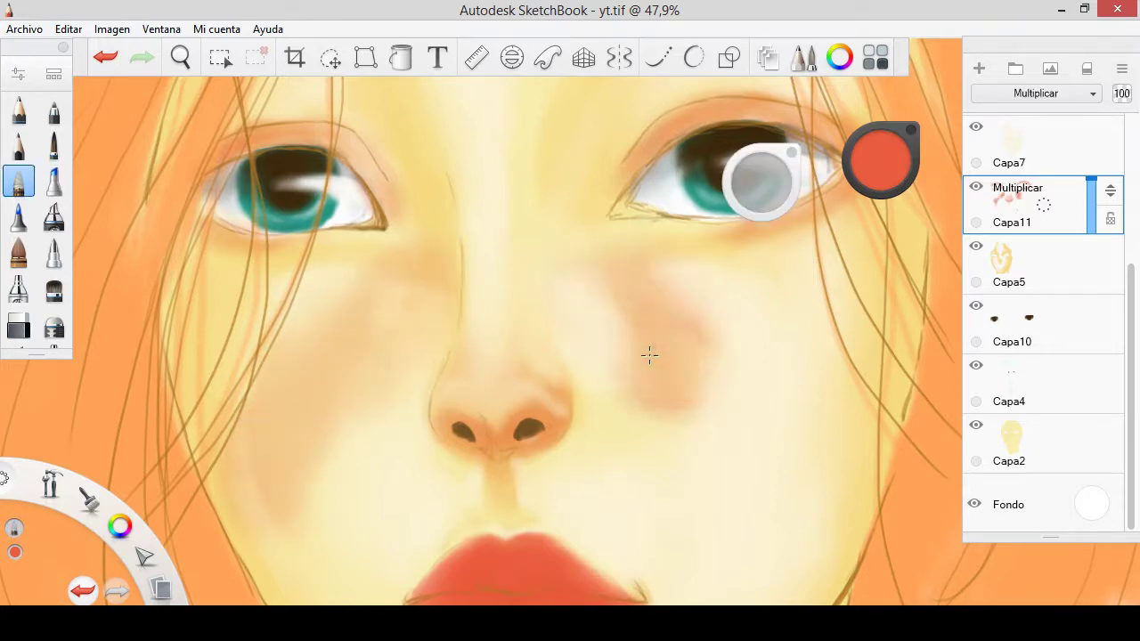
pyautogui.moveTo(1110, 190); pyautogui.dragTo(1110, 160)
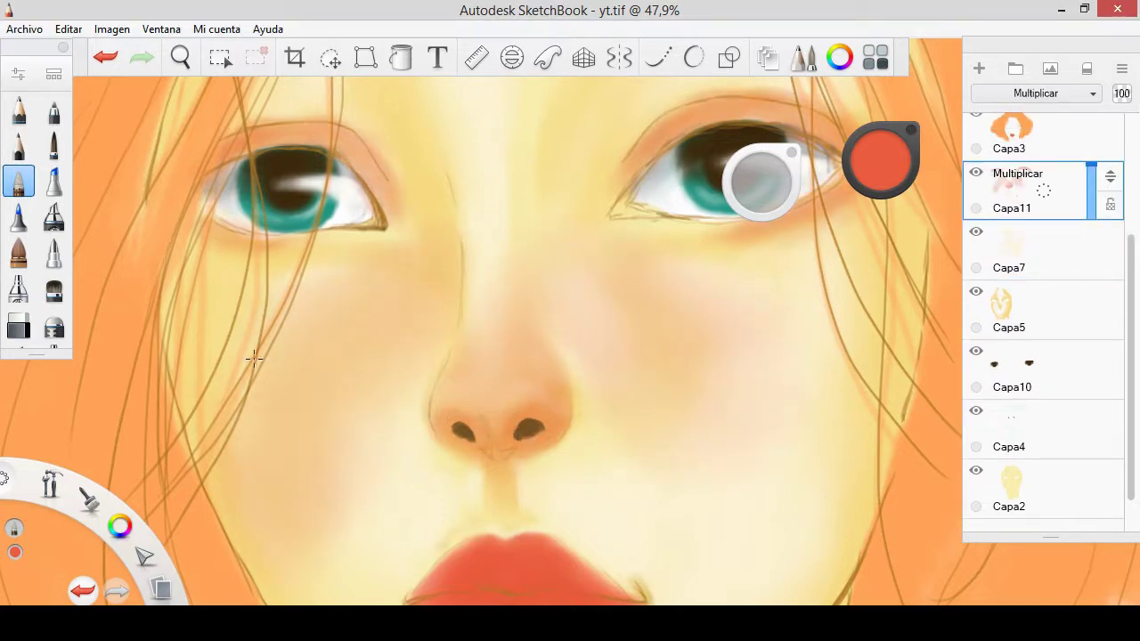
# - Reselect the Capa11 multiply layer via Capa8 and discard a trial cheek stroke
pyautogui.scroll(-5, 612, 326)
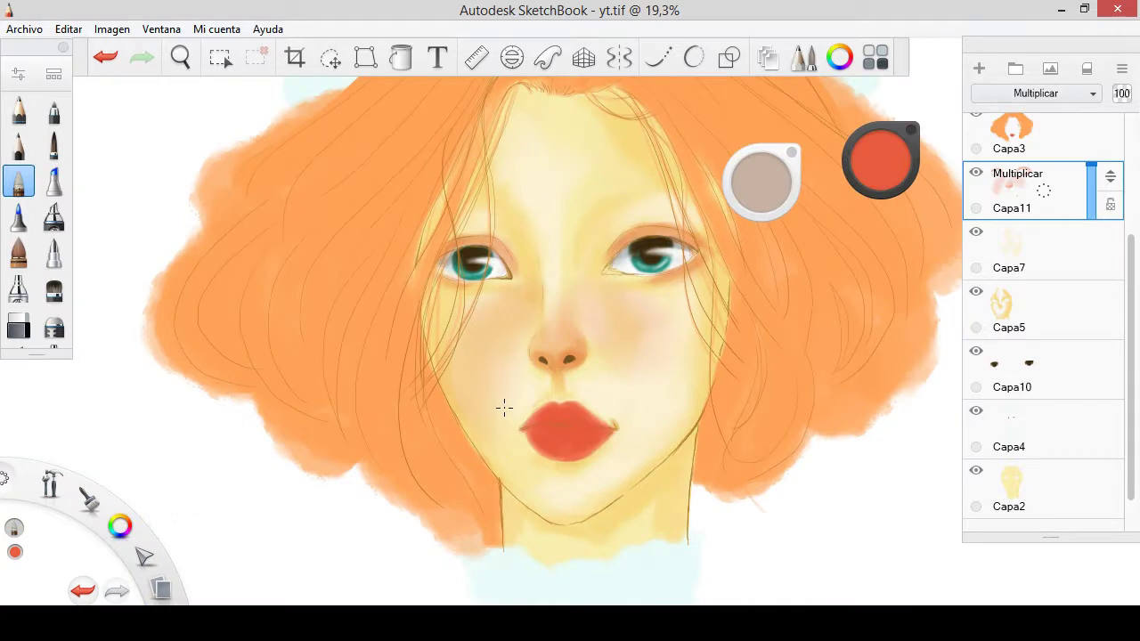
pyautogui.scroll(3, 555, 352)
pyautogui.scroll(2, 1042, 312)
pyautogui.click(1033, 254)
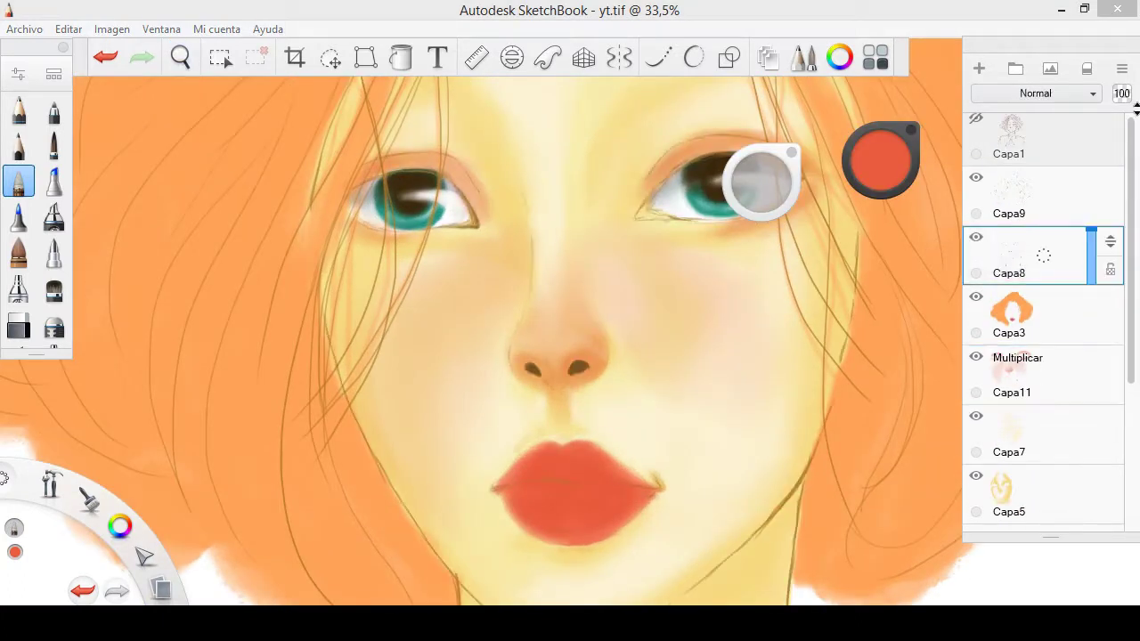
pyautogui.scroll(-1, 1041, 267)
pyautogui.click(1024, 334)
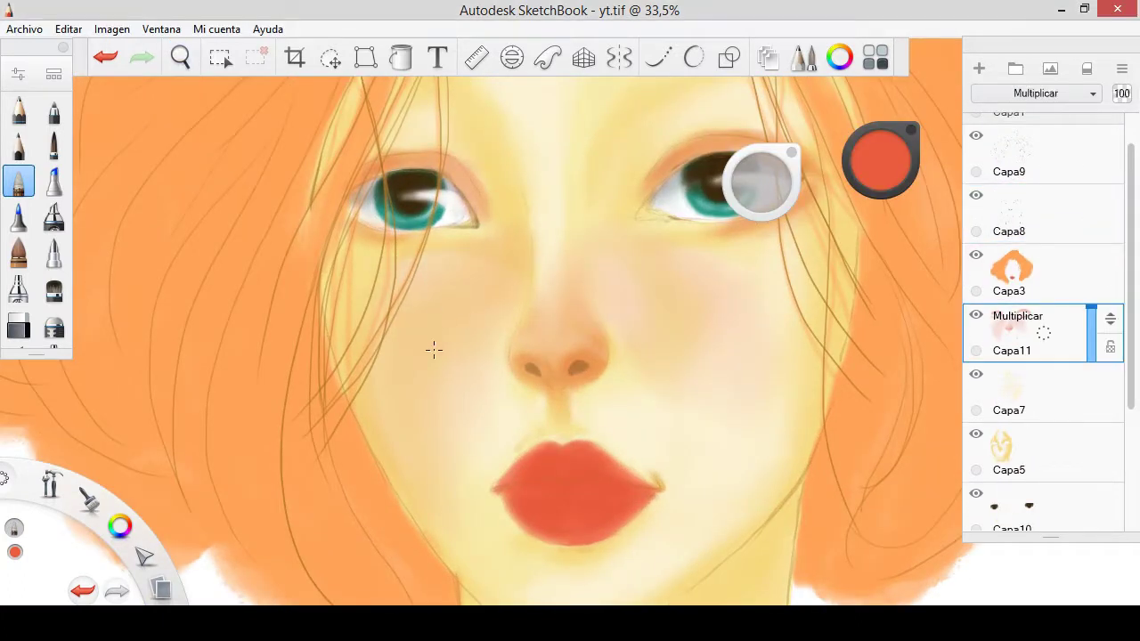
pyautogui.moveTo(416, 253)
pyautogui.mouseDown()
pyautogui.moveTo(437, 267)
pyautogui.moveTo(430, 323)
pyautogui.mouseUp()
pyautogui.hotkey('ctrl', 'z')
pyautogui.hotkey('ctrl', 'z')
# - Paint red on the left and right cheeks, soften both into blush, and add more red to the left
pyautogui.moveTo(418, 267); pyautogui.dragTo(464, 318)
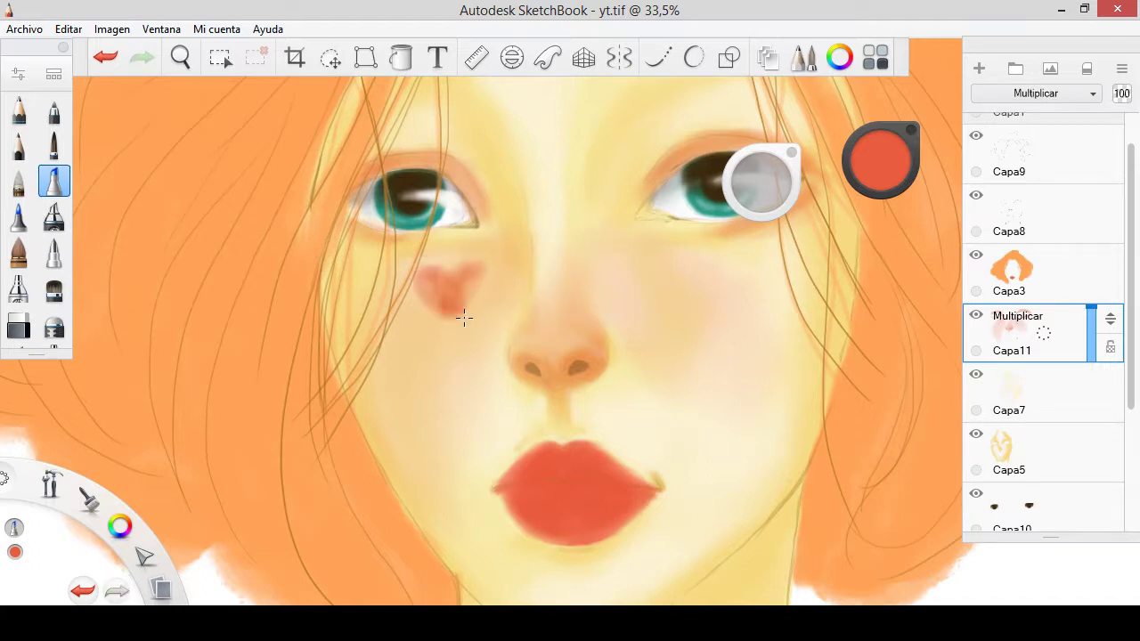
pyautogui.moveTo(628, 258); pyautogui.dragTo(668, 299)
pyautogui.click(19, 181)
pyautogui.moveTo(427, 285)
pyautogui.mouseDown()
pyautogui.moveTo(471, 312)
pyautogui.moveTo(489, 303)
pyautogui.mouseUp()
pyautogui.moveTo(623, 267); pyautogui.dragTo(642, 263)
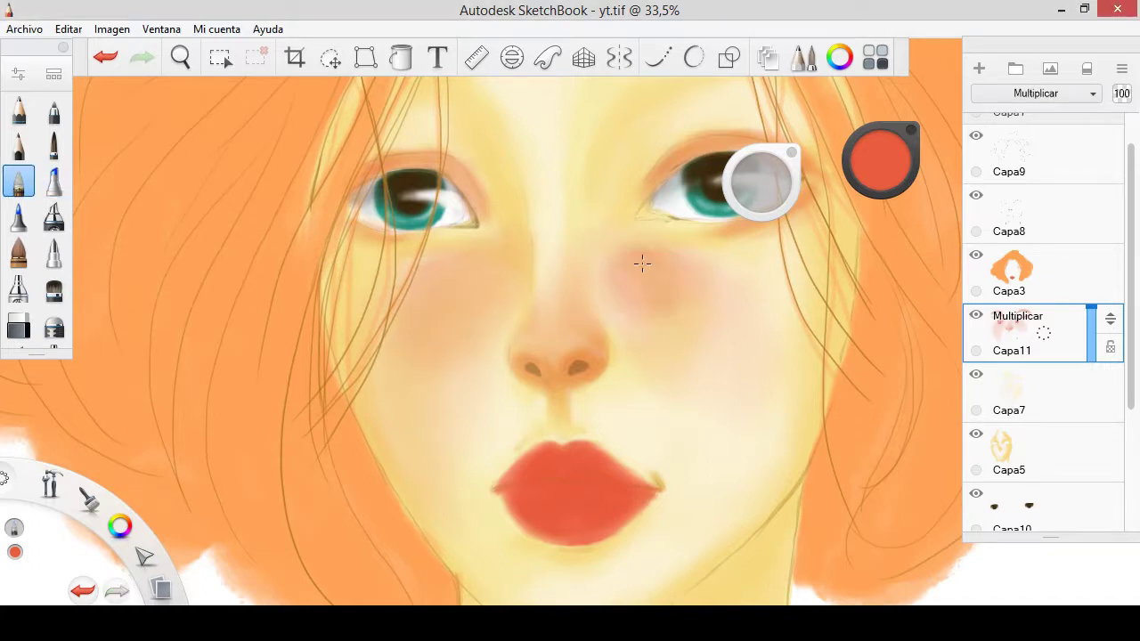
pyautogui.click(54, 181)
pyautogui.moveTo(425, 389)
pyautogui.mouseDown()
pyautogui.moveTo(411, 409)
pyautogui.moveTo(438, 410)
pyautogui.mouseUp()
# - Add another red stroke to the left cheek and blend its blush smoothly, including the lower edge
pyautogui.click(19, 180)
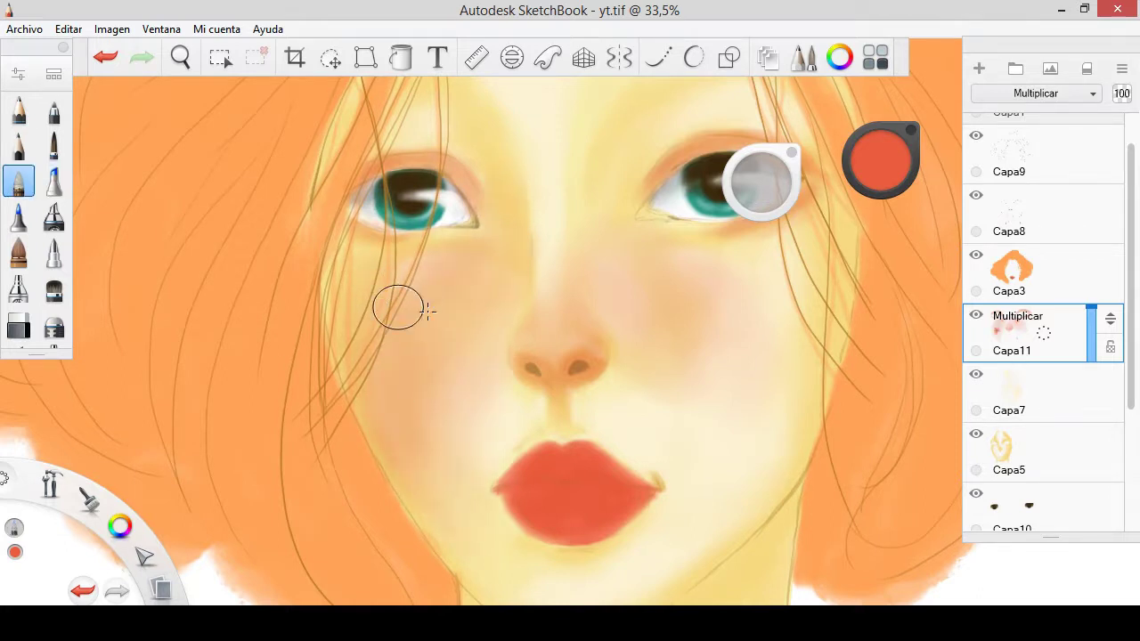
pyautogui.click(54, 180)
pyautogui.moveTo(392, 303)
pyautogui.mouseDown()
pyautogui.moveTo(496, 293)
pyautogui.moveTo(506, 272)
pyautogui.moveTo(387, 303)
pyautogui.moveTo(463, 265)
pyautogui.mouseUp()
pyautogui.click(19, 181)
pyautogui.moveTo(450, 331); pyautogui.dragTo(431, 279)
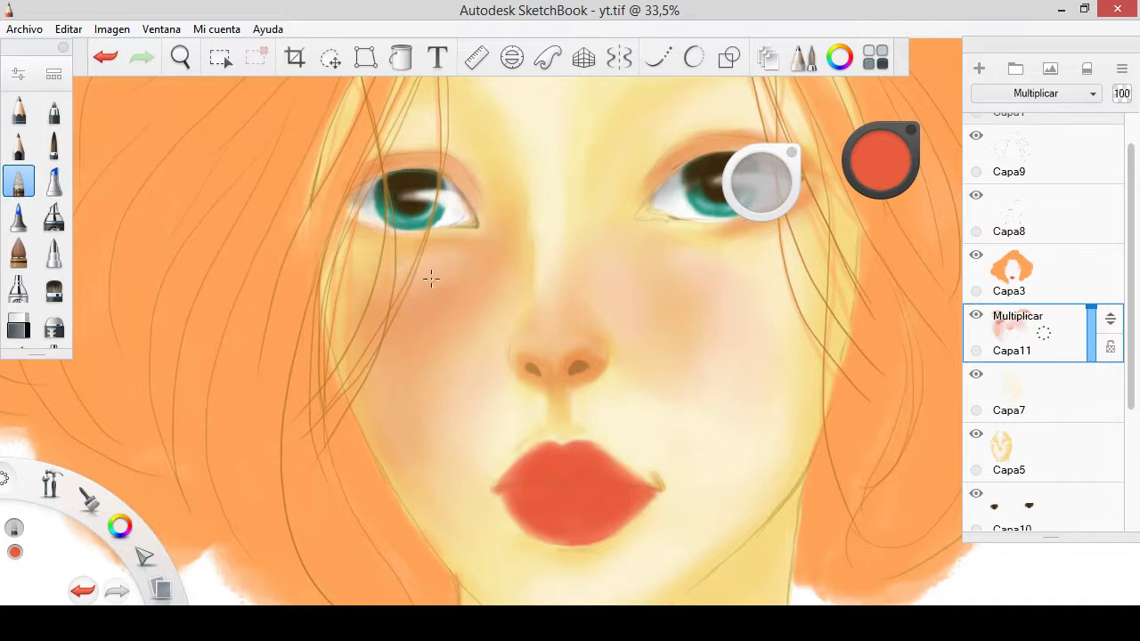
pyautogui.moveTo(497, 257); pyautogui.dragTo(445, 330)
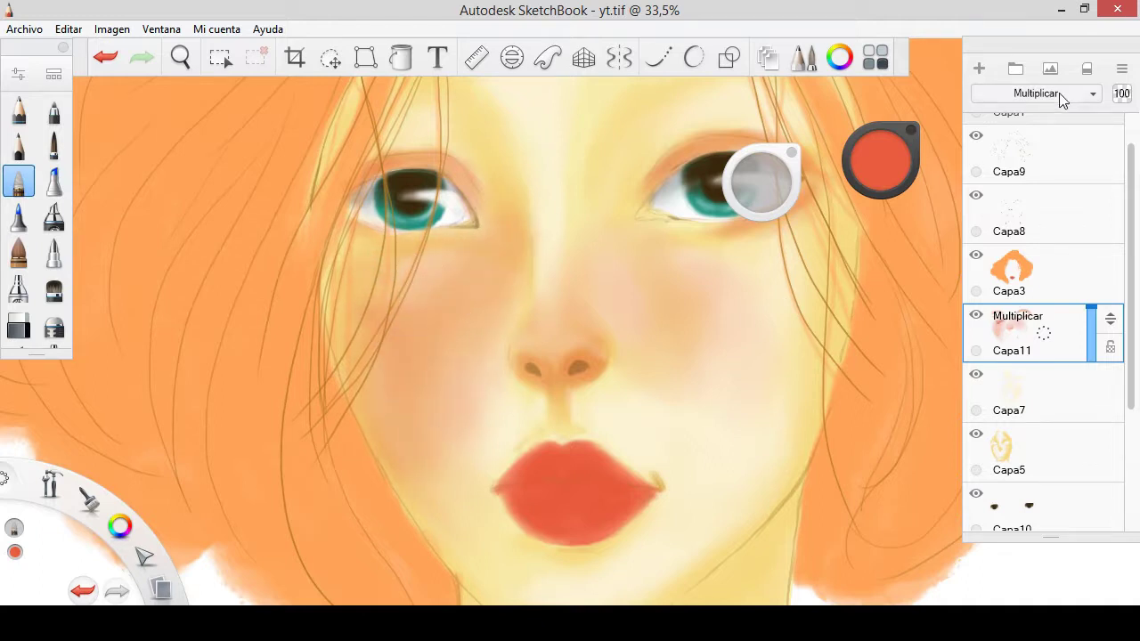
pyautogui.click(1024, 454)
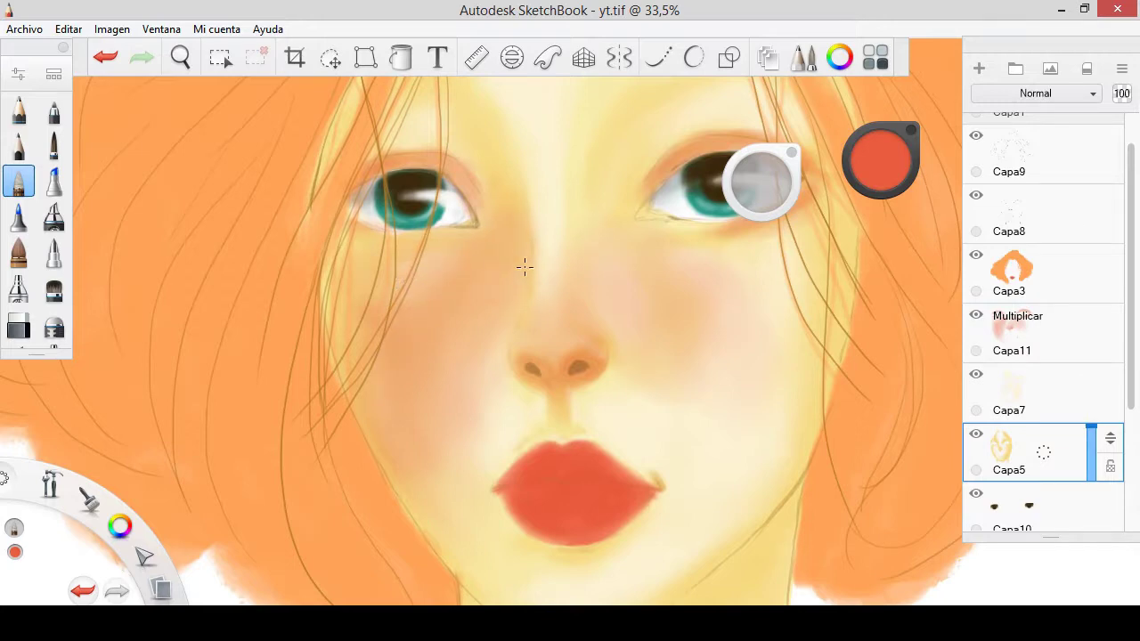
# - Merge layer Capa5 down into Capa7
pyautogui.hotkey('alt', ']')
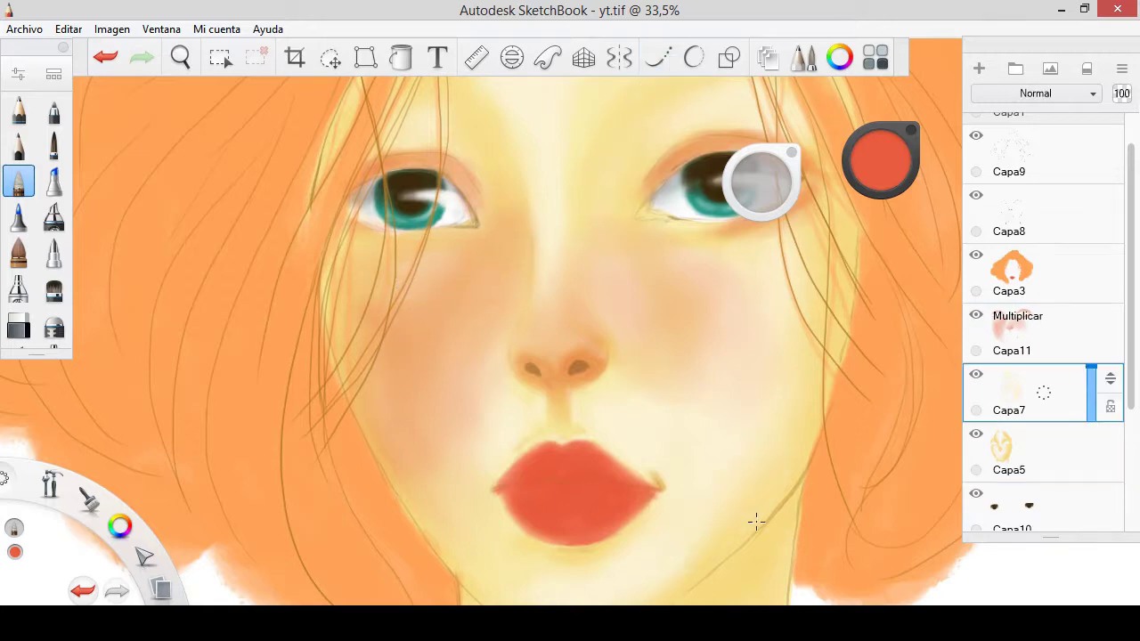
pyautogui.moveTo(621, 370); pyautogui.dragTo(554, 223)
pyautogui.hotkey('alt', '[')
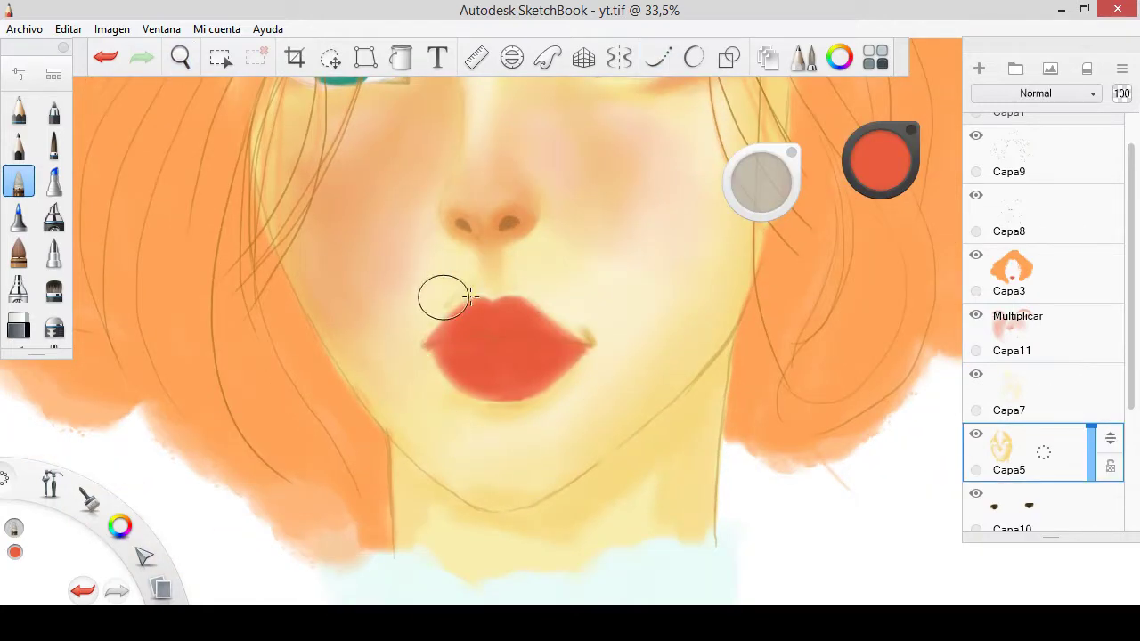
pyautogui.hotkey('alt', ']')
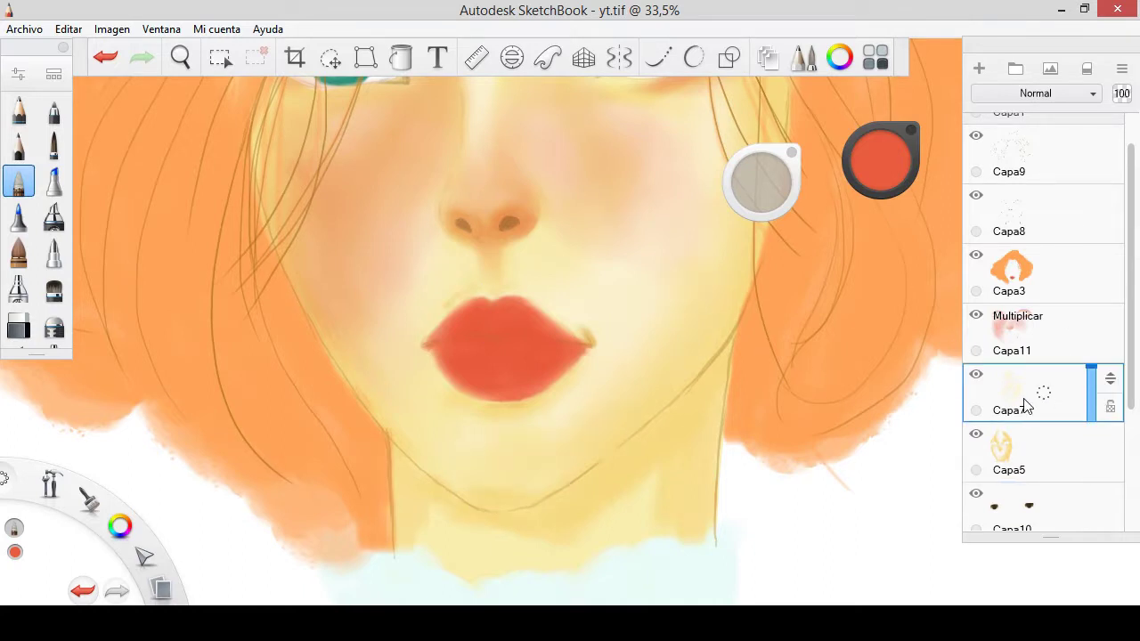
pyautogui.rightClick(1032, 431)
pyautogui.click(1042, 308)
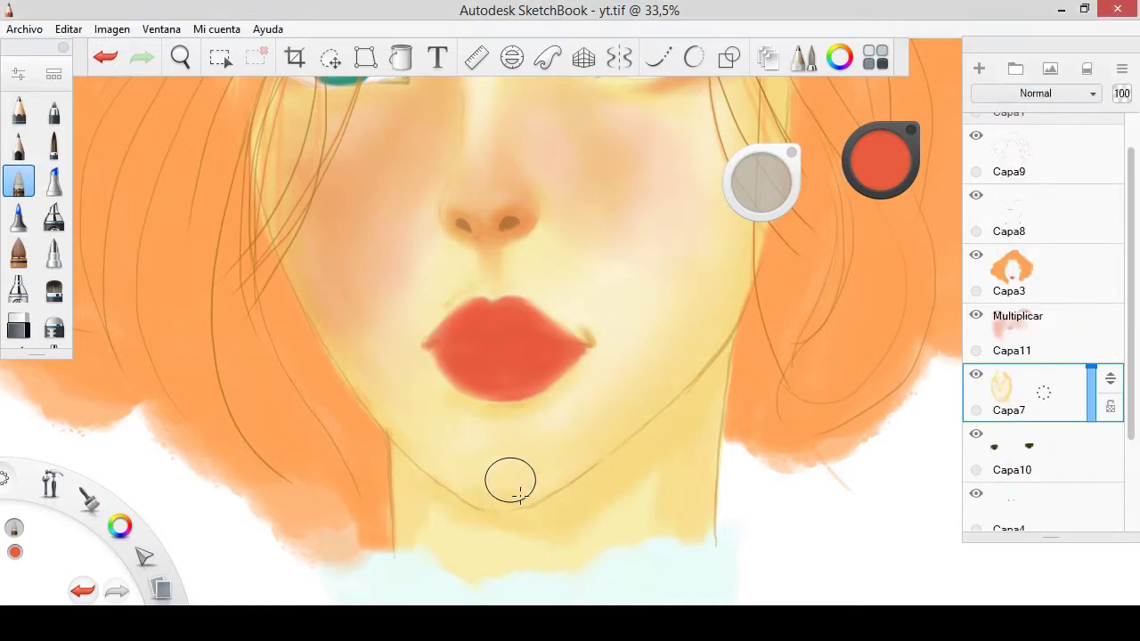
# - Pan to the eyes, nose and lips, step through Capa8 and Capa3 to Capa11, and undo a stroke
pyautogui.scroll(3, 401, 428)
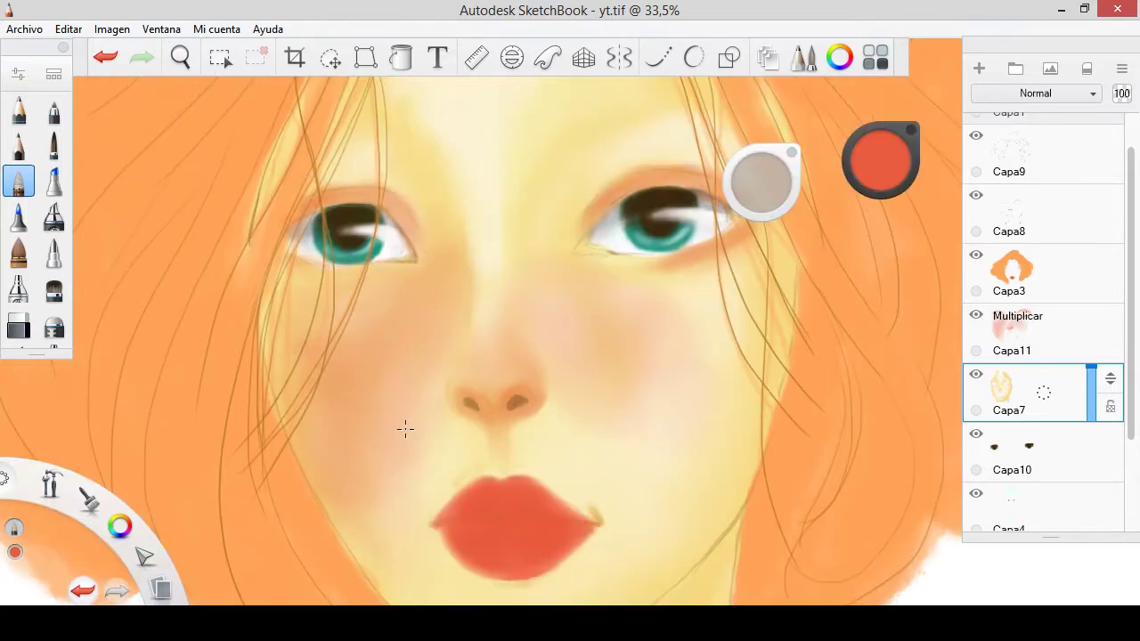
pyautogui.scroll(2, 596, 259)
pyautogui.scroll(2, 578, 201)
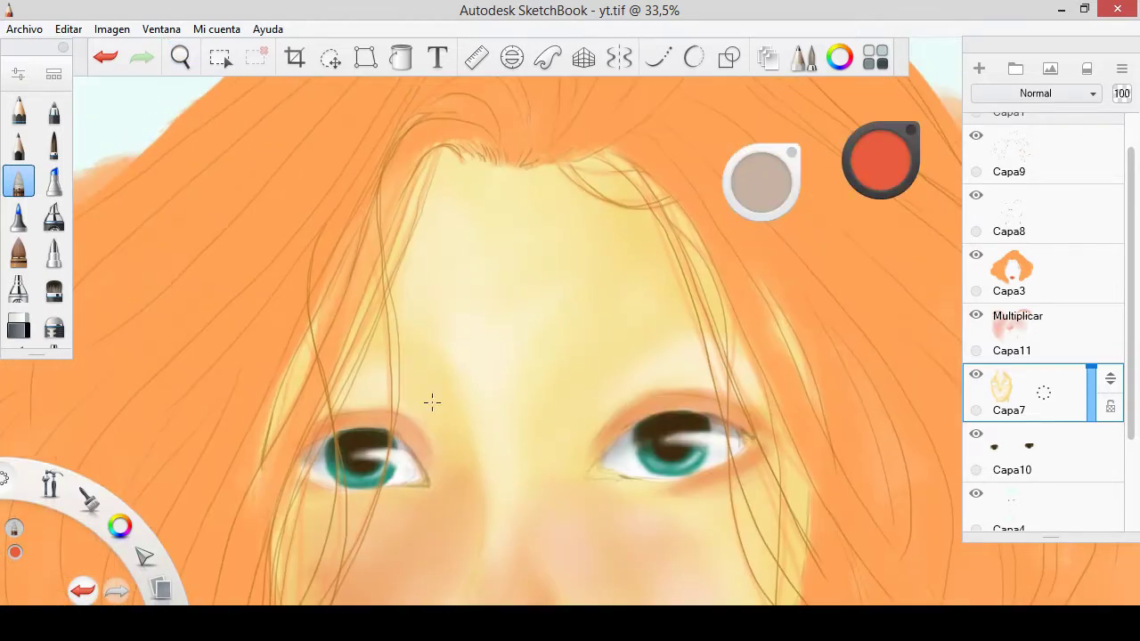
pyautogui.moveTo(772, 490); pyautogui.dragTo(728, 285)
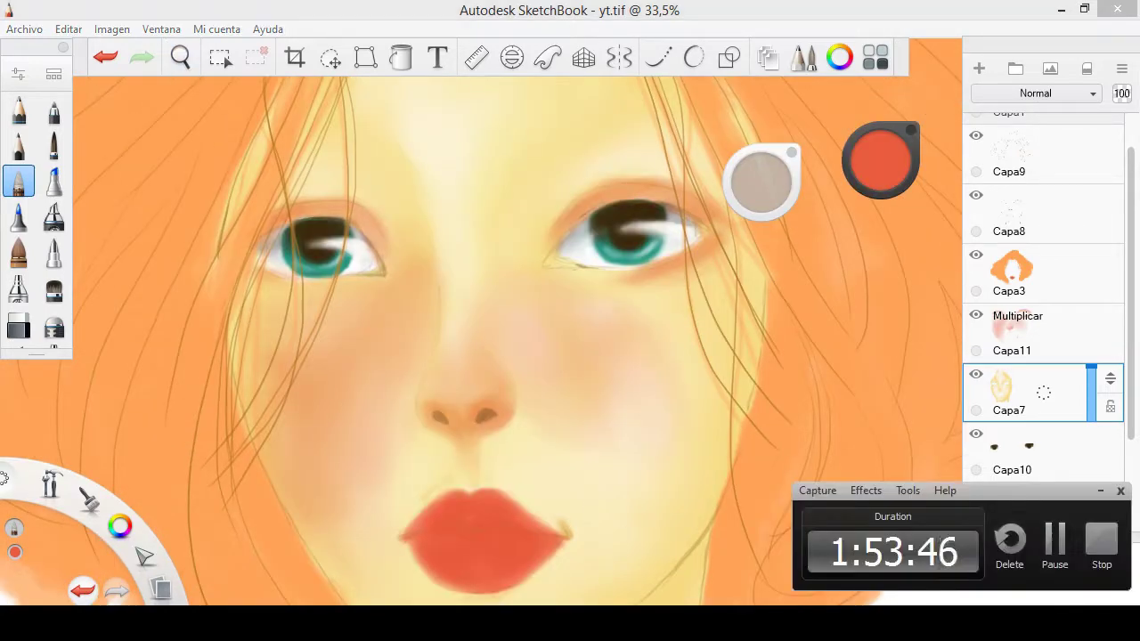
pyautogui.scroll(-2, 457, 372)
pyautogui.click(1052, 231)
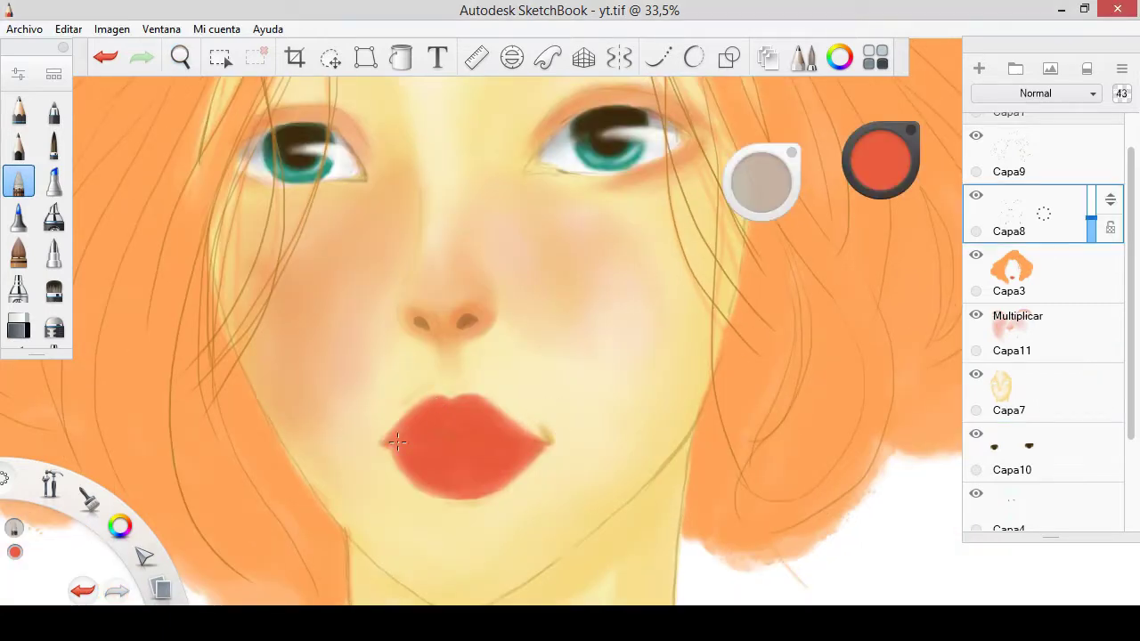
pyautogui.scroll(1, 1126, 413)
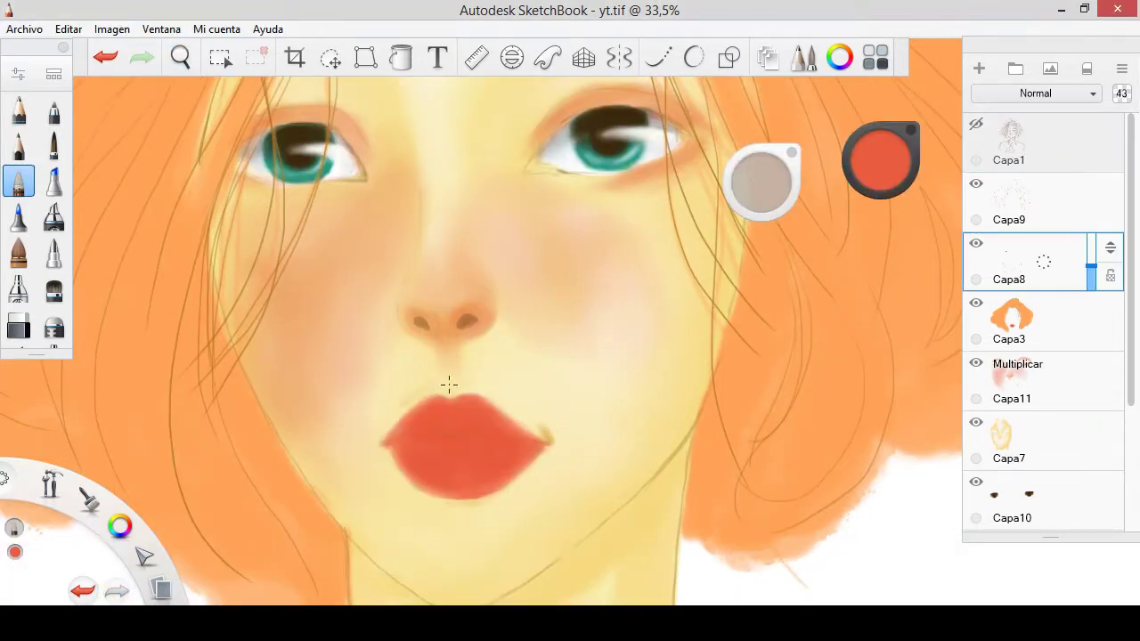
pyautogui.press('Down')
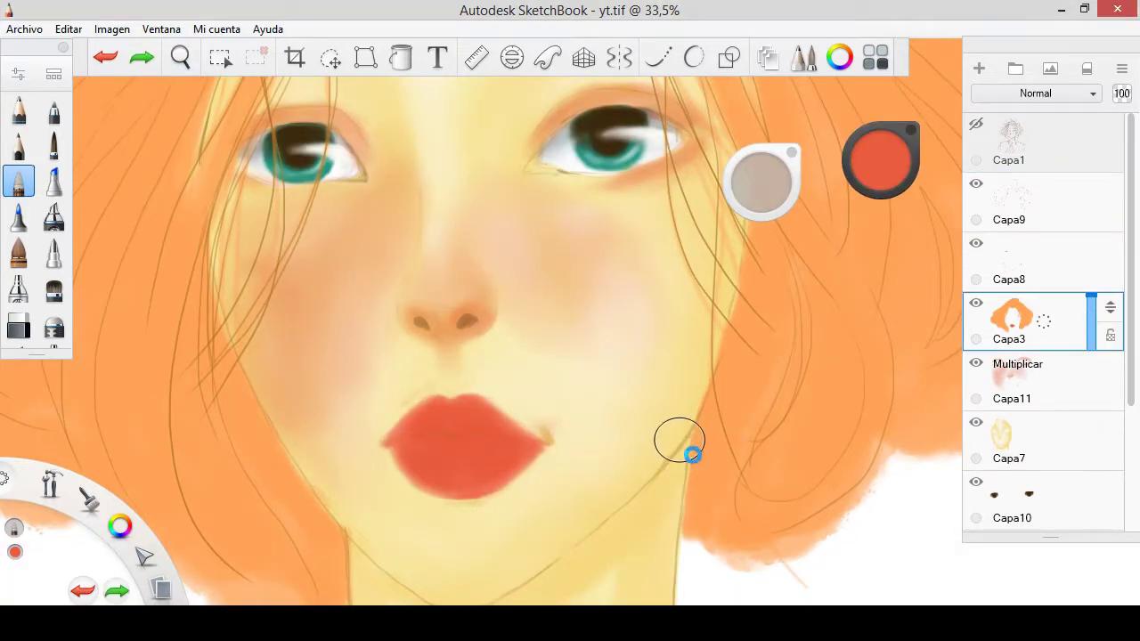
pyautogui.press('Down')
pyautogui.hotkey('ctrl', 'z')
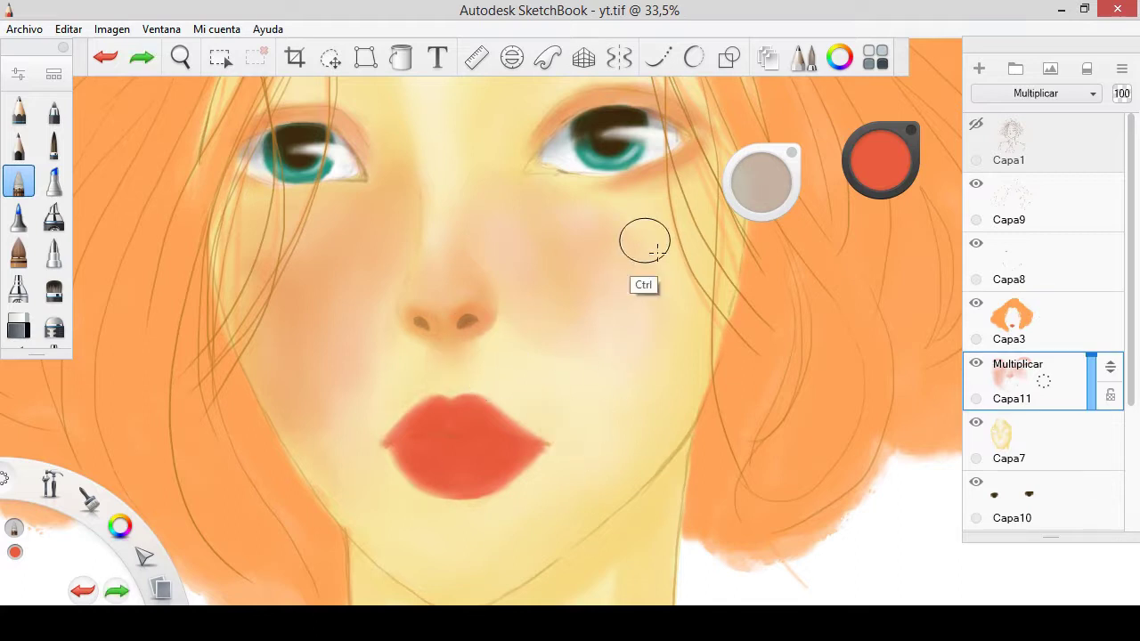
# - Darken the eyelid crease above the left eye on the Capa11 multiply layer
pyautogui.click(1042, 433)
pyautogui.press('Up')
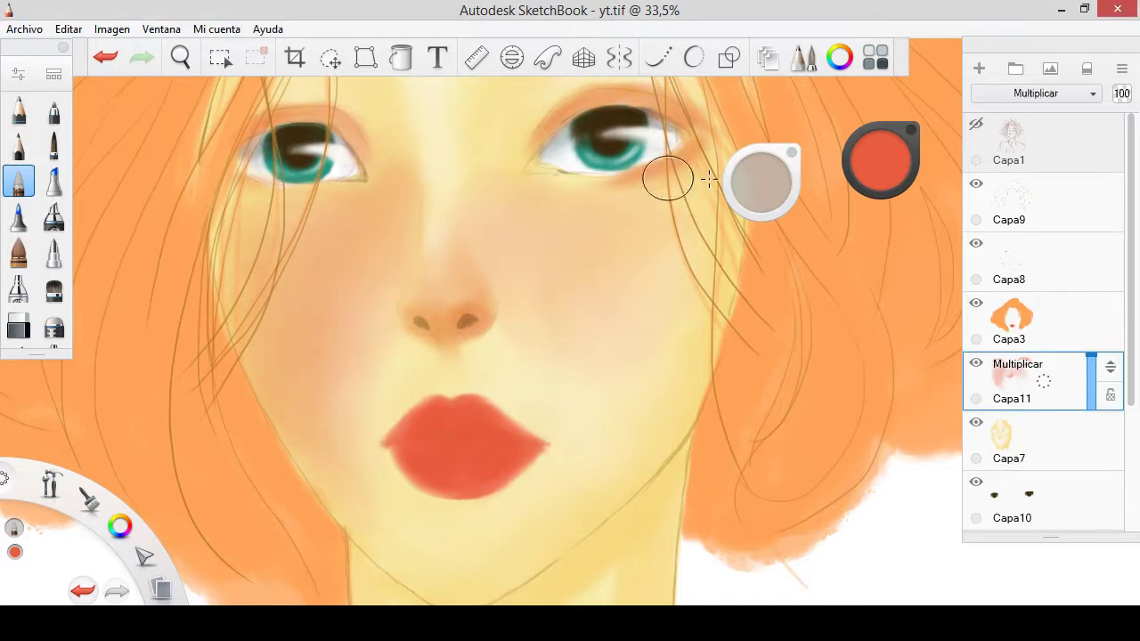
pyautogui.scroll(3, 590, 178)
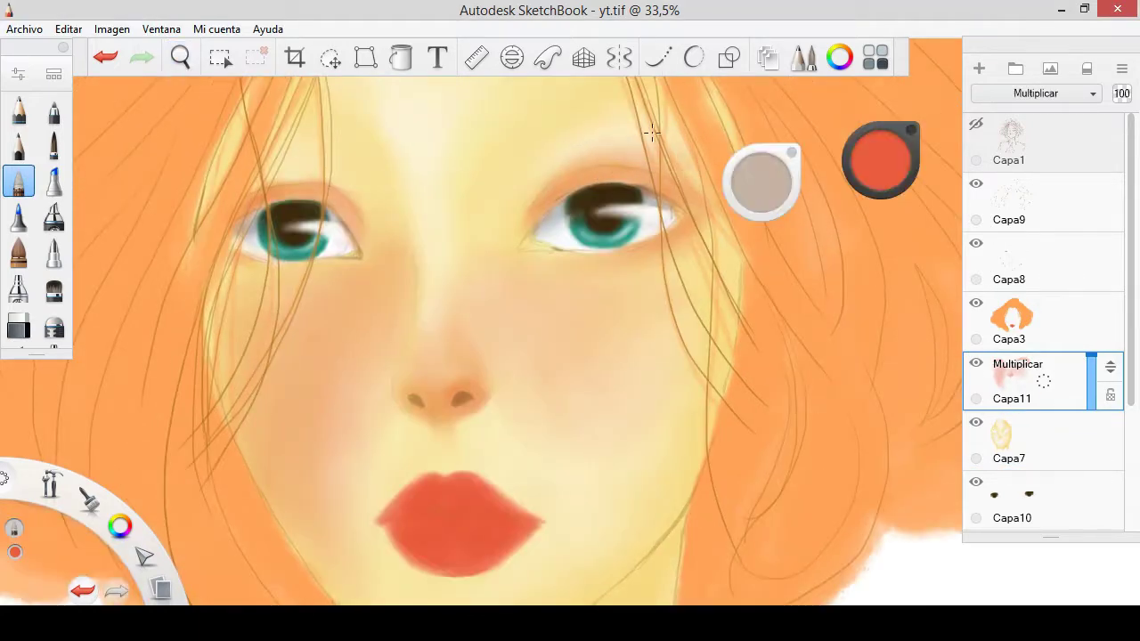
pyautogui.moveTo(353, 212); pyautogui.dragTo(259, 222)
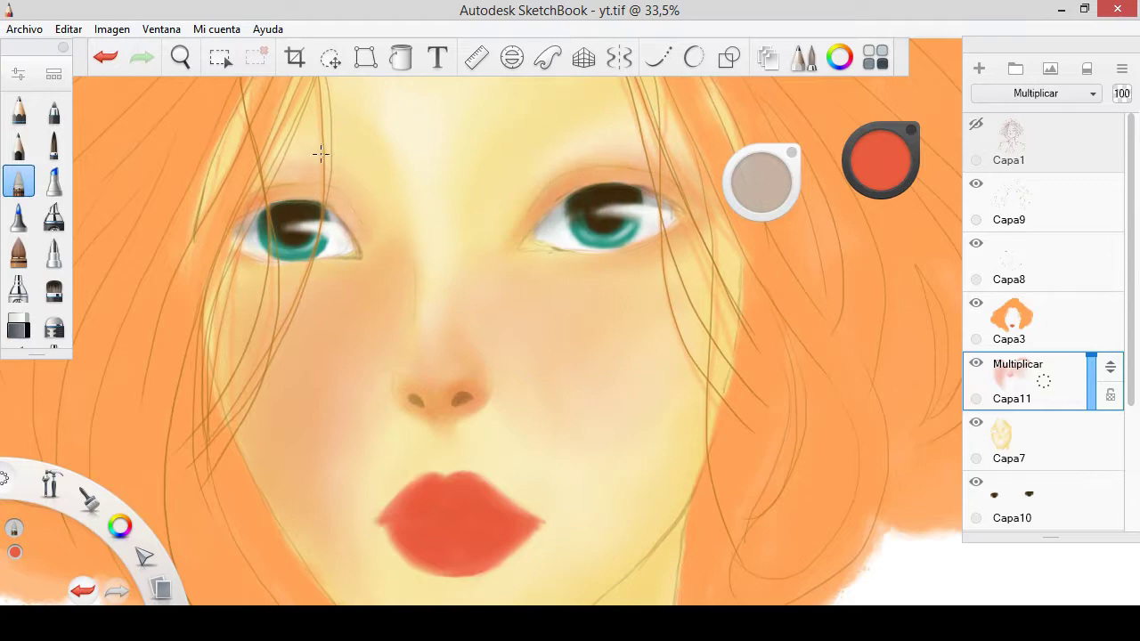
pyautogui.scroll(2, 432, 476)
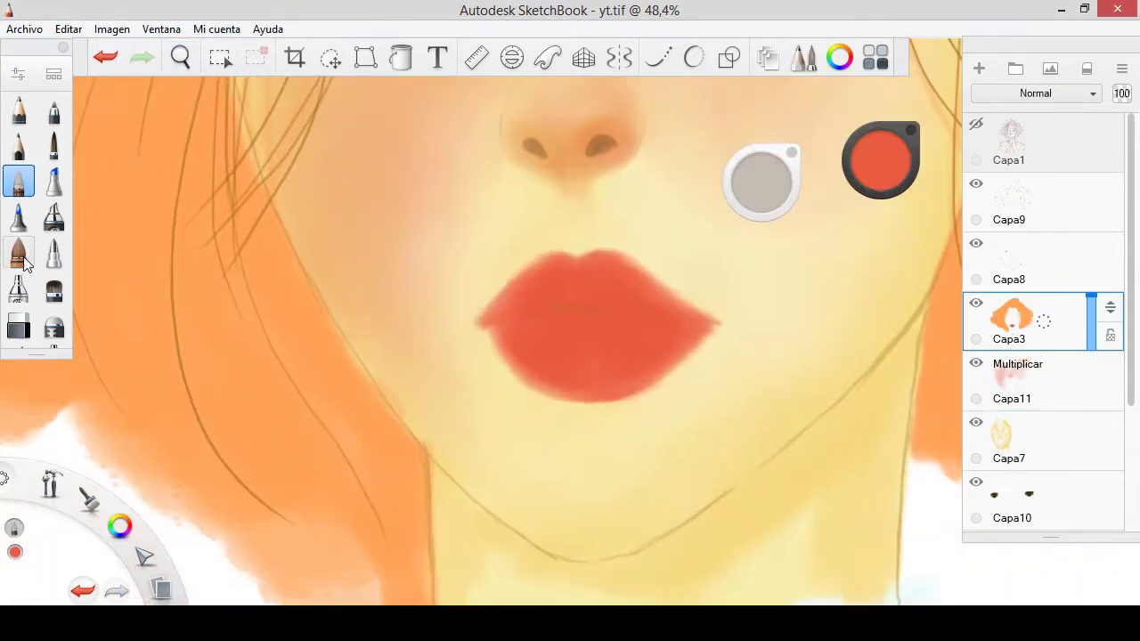
# - Switch to the eraser at about size 30, then undo and redo the last stroke
pyautogui.press('e')
pyautogui.moveTo(761, 182); pyautogui.dragTo(763, 204)
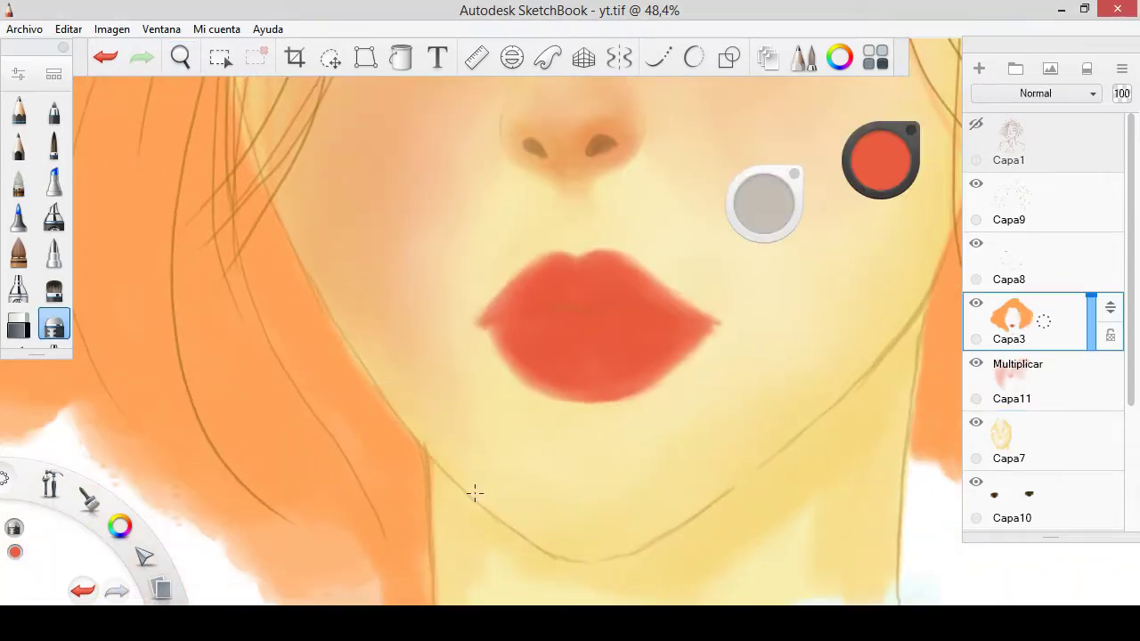
pyautogui.scroll(-3, 392, 330)
pyautogui.hscroll(3, 611, 333)
pyautogui.scroll(3, 610, 333)
pyautogui.scroll(2, 638, 294)
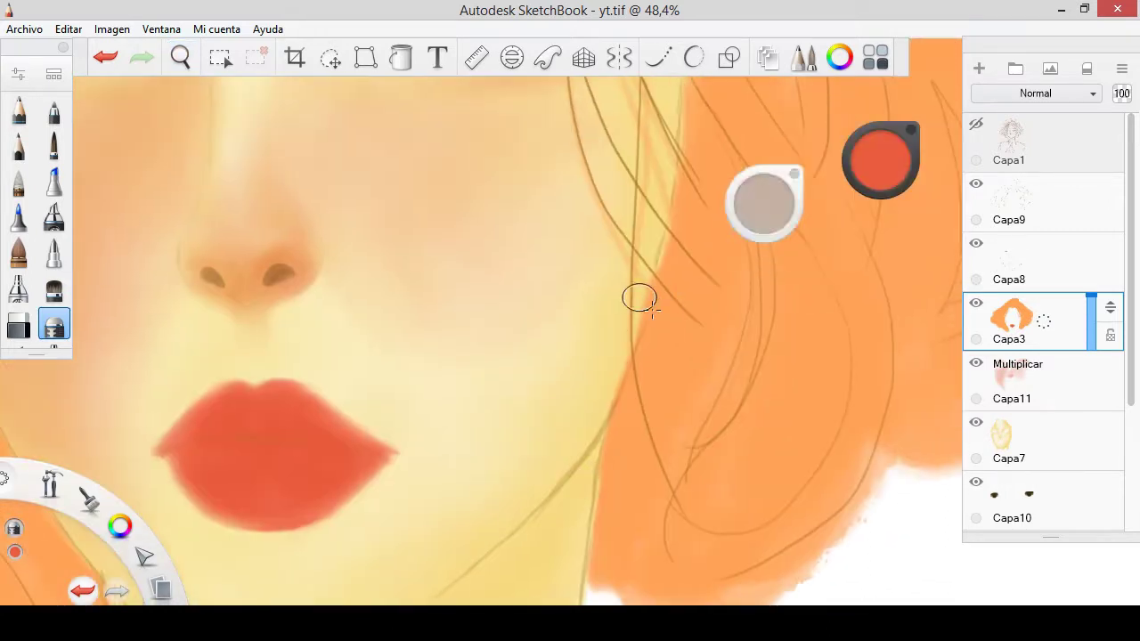
pyautogui.hotkey('ctrl', 'z')
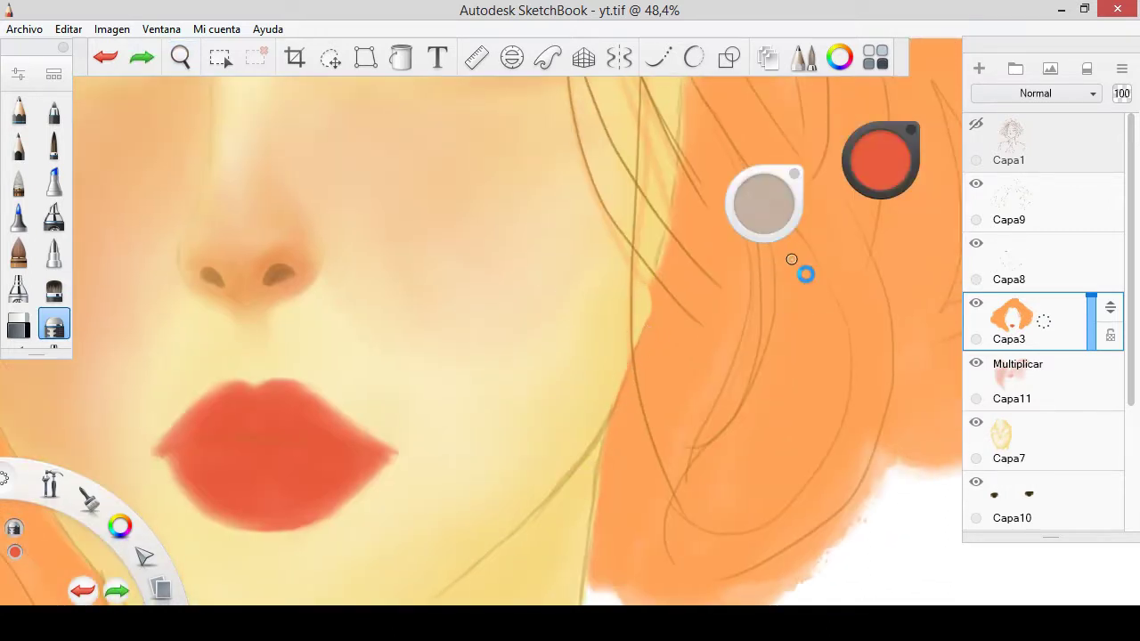
pyautogui.hotkey('ctrl', 'y')
pyautogui.scroll(3, 666, 276)
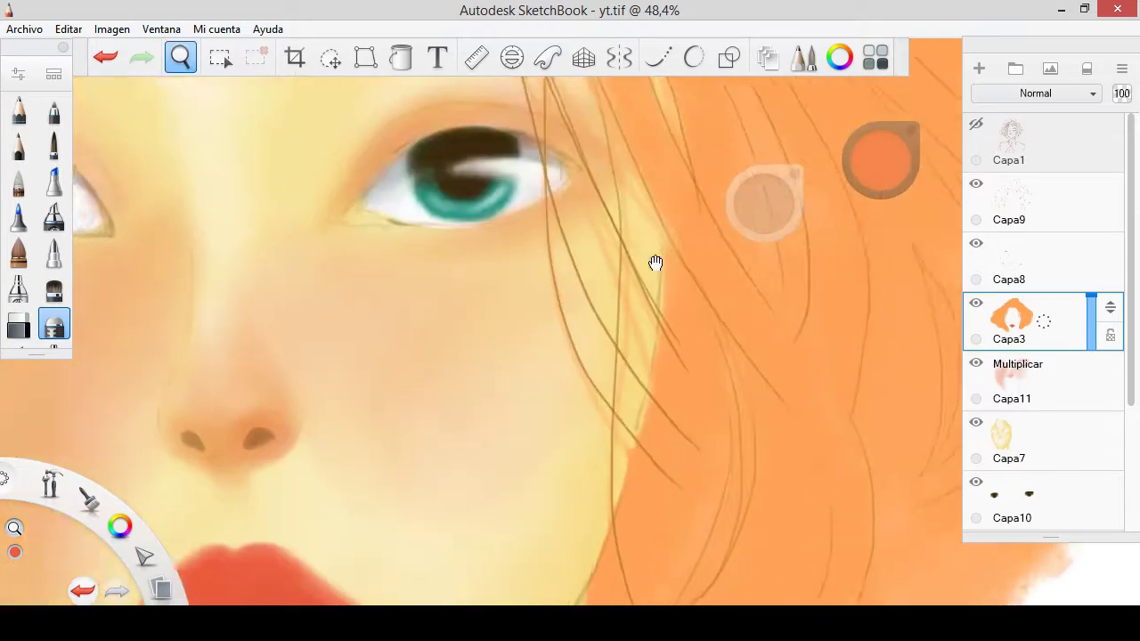
pyautogui.scroll(-1, 656, 262)
# - Sample the orange hair colour and pick a finer brush for hair strands
pyautogui.keyDown('alt'); pyautogui.click(793, 258); pyautogui.keyUp('alt')
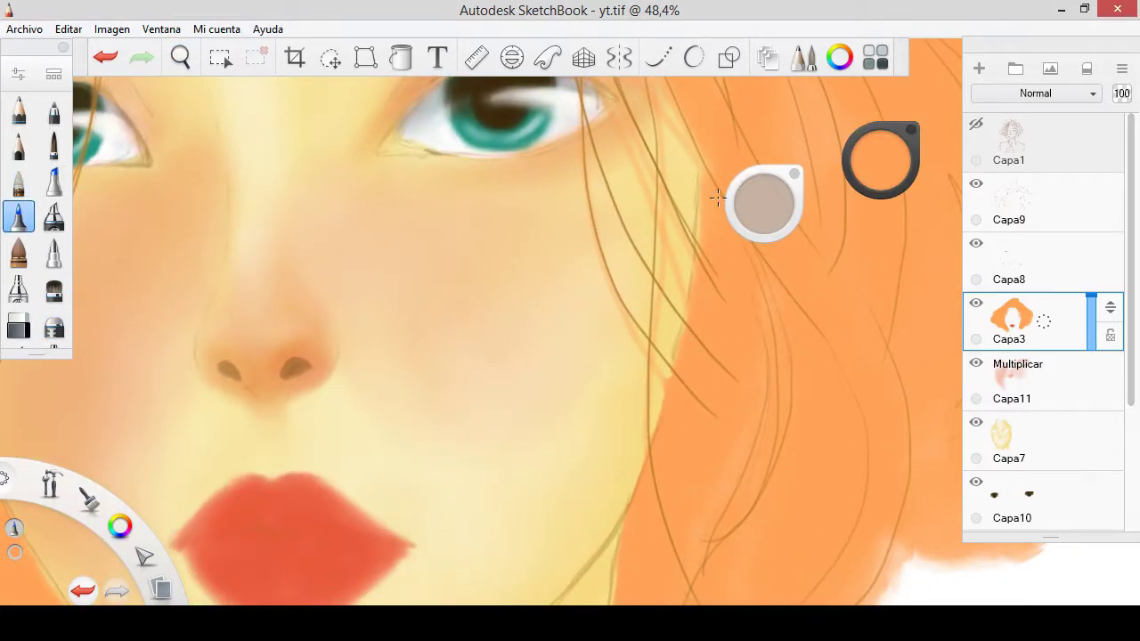
pyautogui.scroll(-3, 577, 269)
pyautogui.scroll(5, 642, 397)
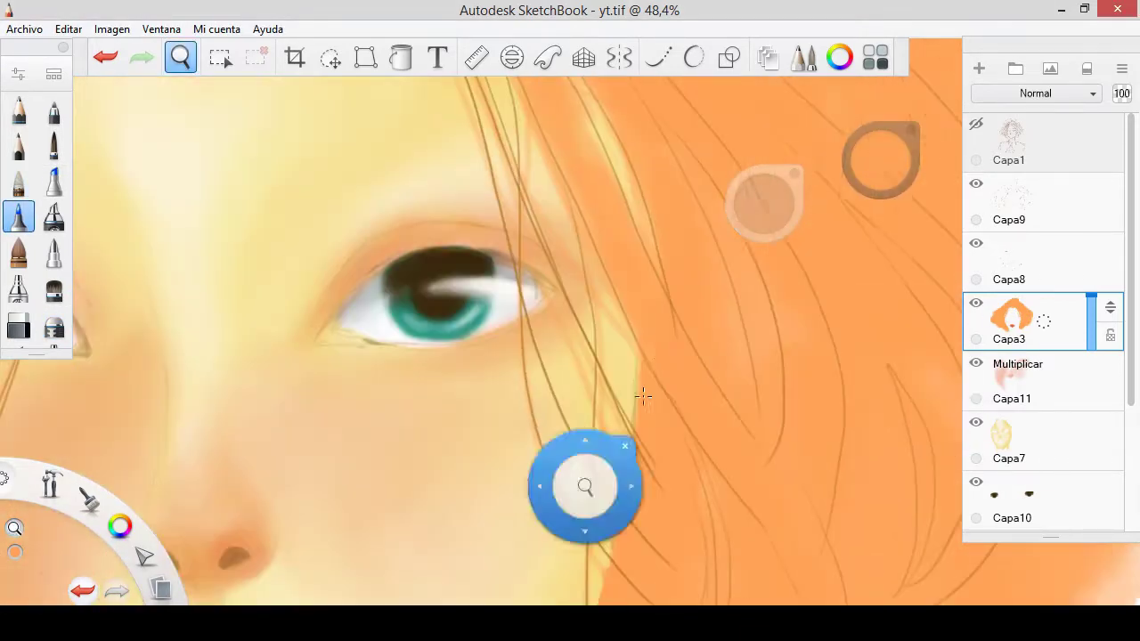
pyautogui.scroll(2, 632, 231)
pyautogui.scroll(1, 633, 230)
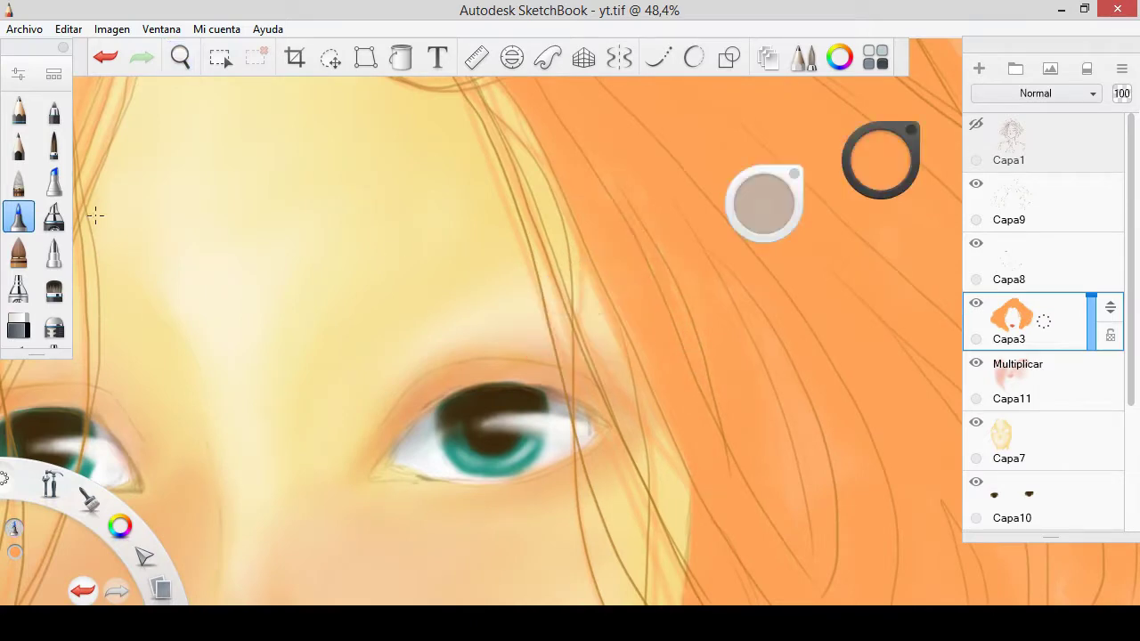
pyautogui.click(53, 181)
# - Paint thin orange hair strands along the forehead hairline
pyautogui.scroll(3, 714, 288)
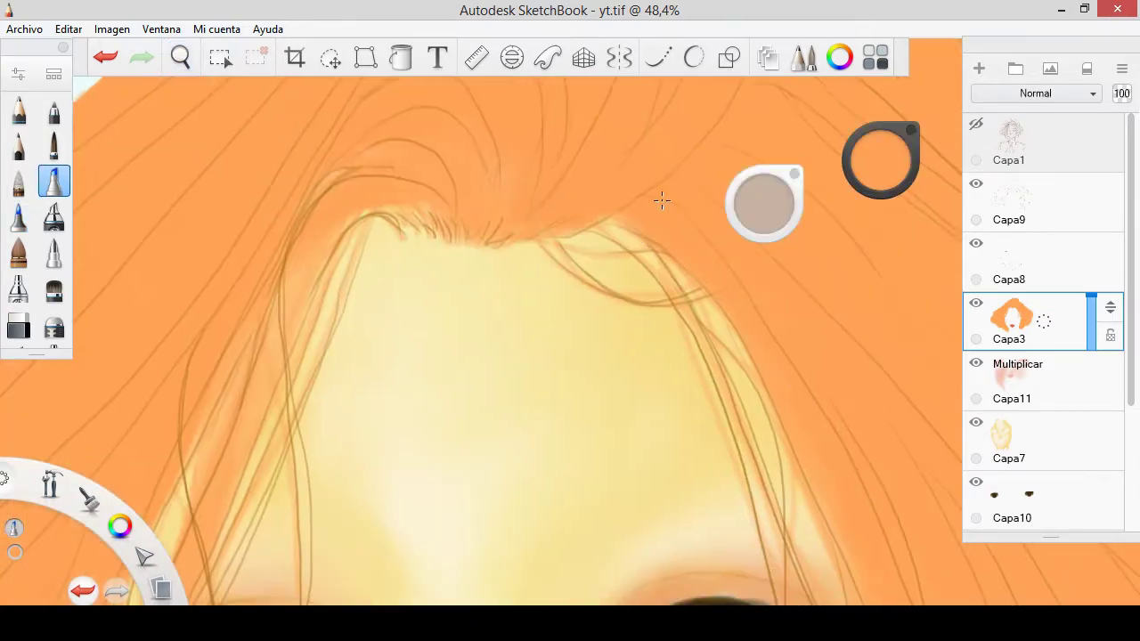
pyautogui.moveTo(662, 196)
pyautogui.mouseDown()
pyautogui.moveTo(506, 229)
pyautogui.moveTo(394, 229)
pyautogui.moveTo(454, 252)
pyautogui.mouseUp()
pyautogui.scroll(-3, 454, 252)
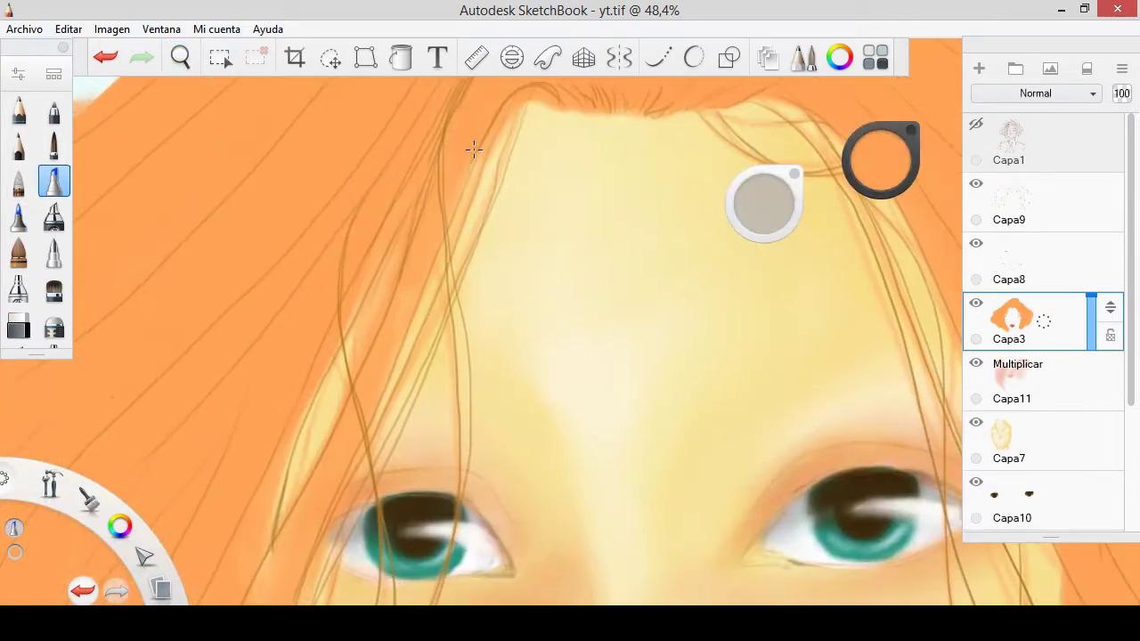
pyautogui.scroll(2, 429, 239)
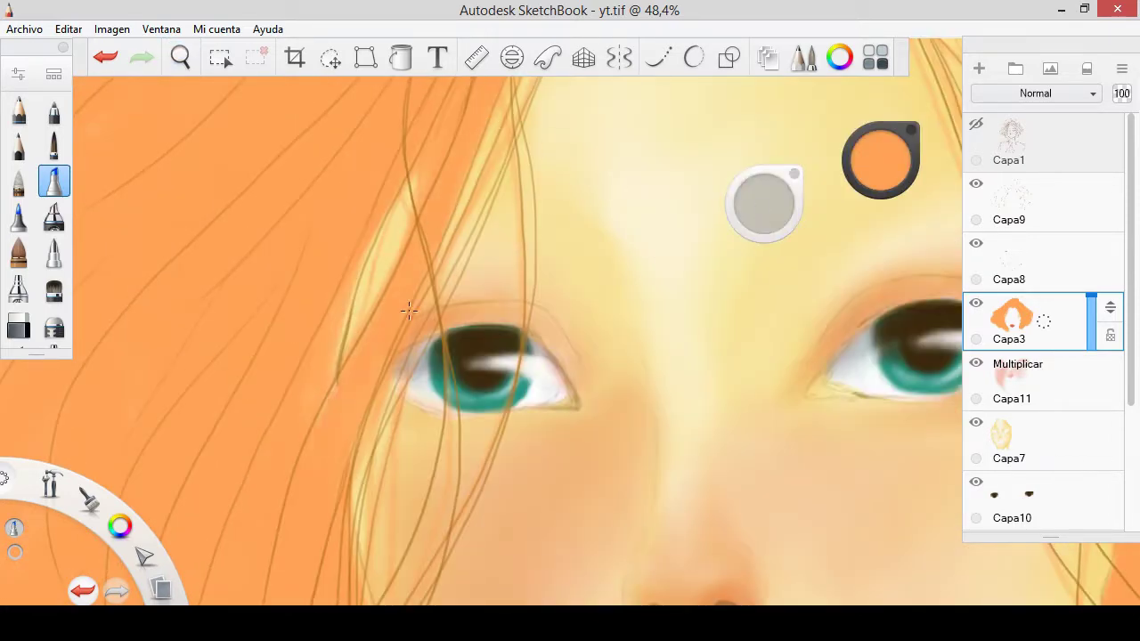
pyautogui.scroll(-3, 344, 462)
pyautogui.scroll(4, 382, 242)
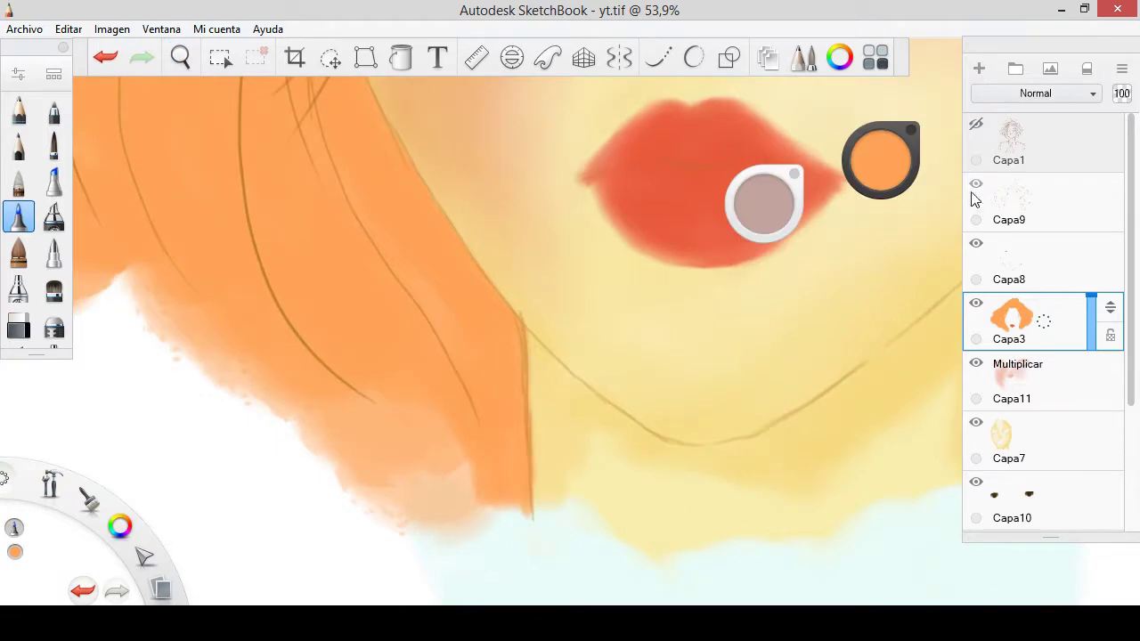
pyautogui.scroll(-2, 793, 326)
pyautogui.scroll(-5, 793, 326)
# - Lower layer Capa8's opacity to about 17% and pick a yellow shade
pyautogui.click(1015, 258)
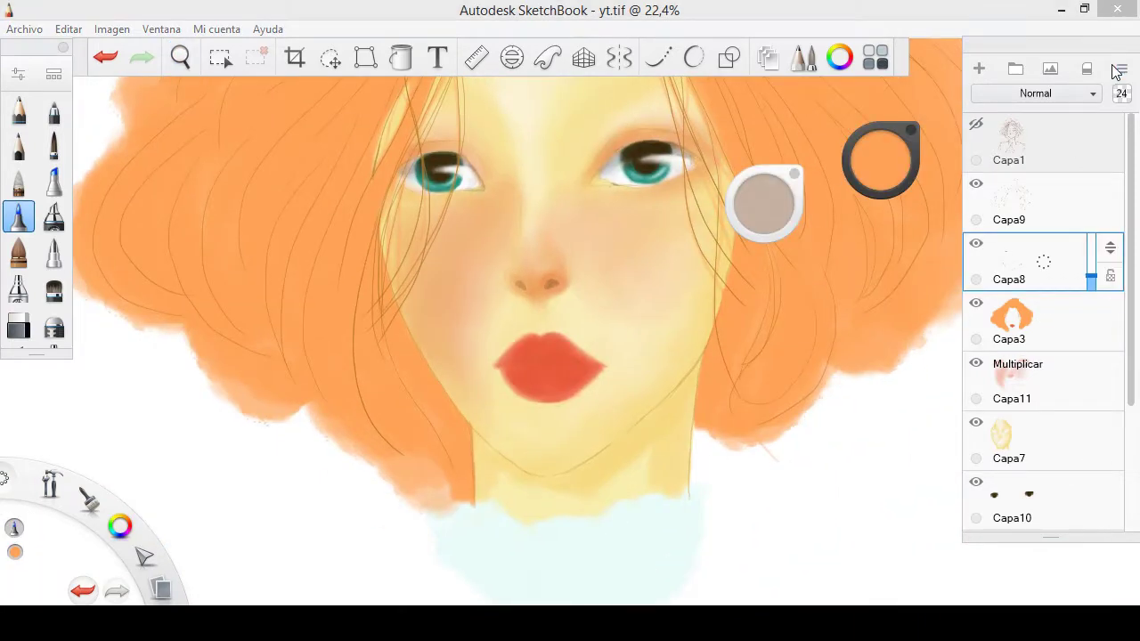
pyautogui.moveTo(1042, 255); pyautogui.dragTo(898, 255)
pyautogui.scroll(5, 713, 237)
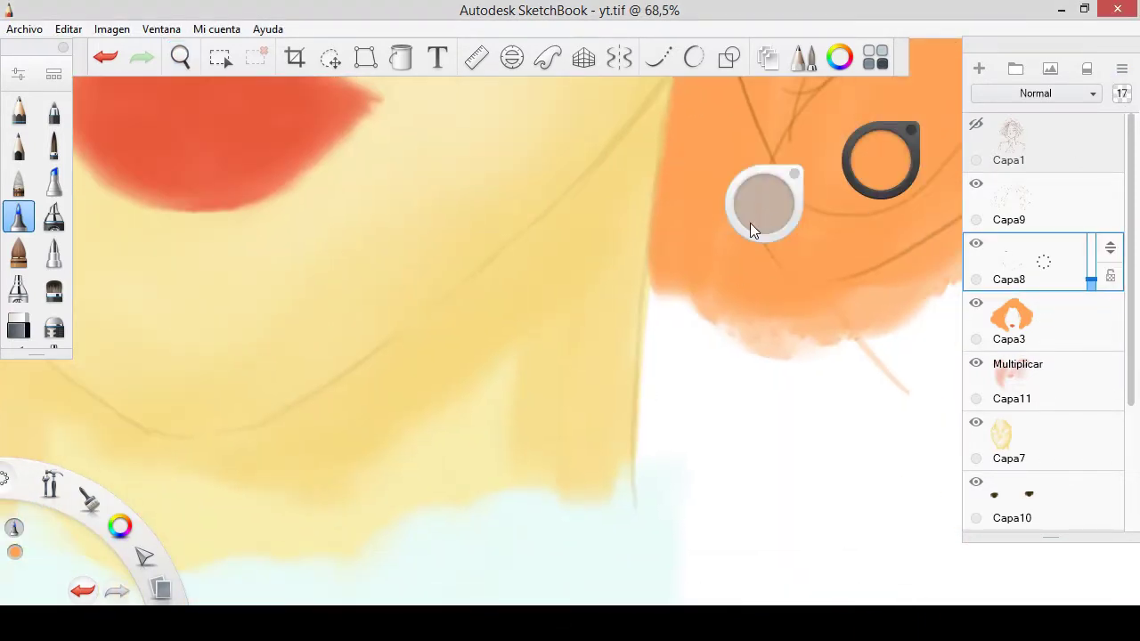
pyautogui.click(879, 158)
pyautogui.click(876, 126)
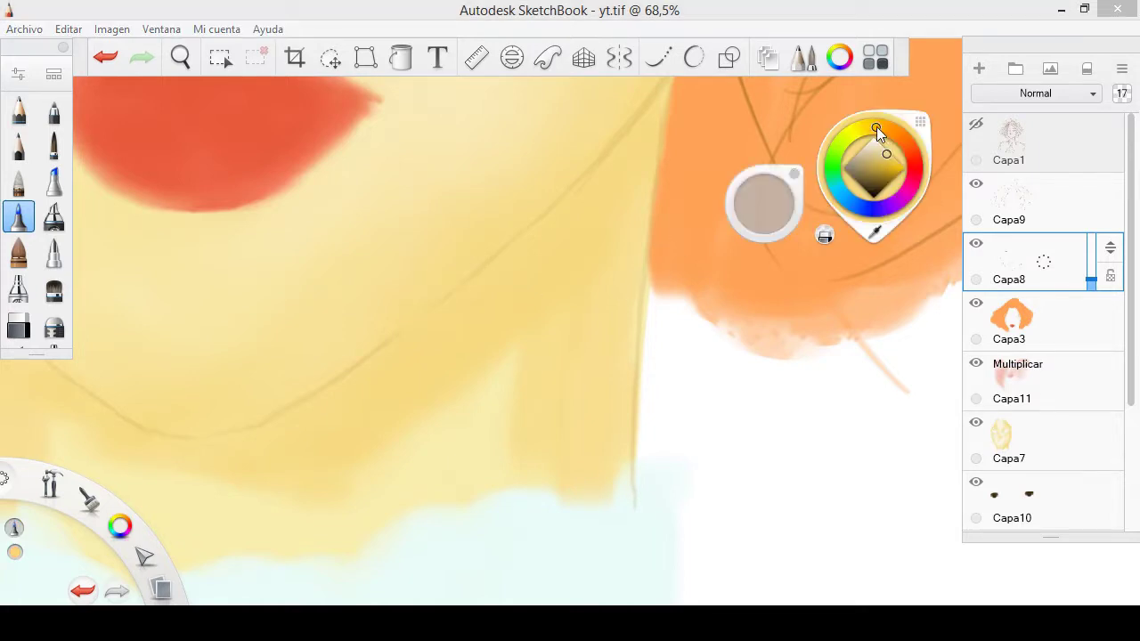
pyautogui.click(882, 162)
pyautogui.click(54, 180)
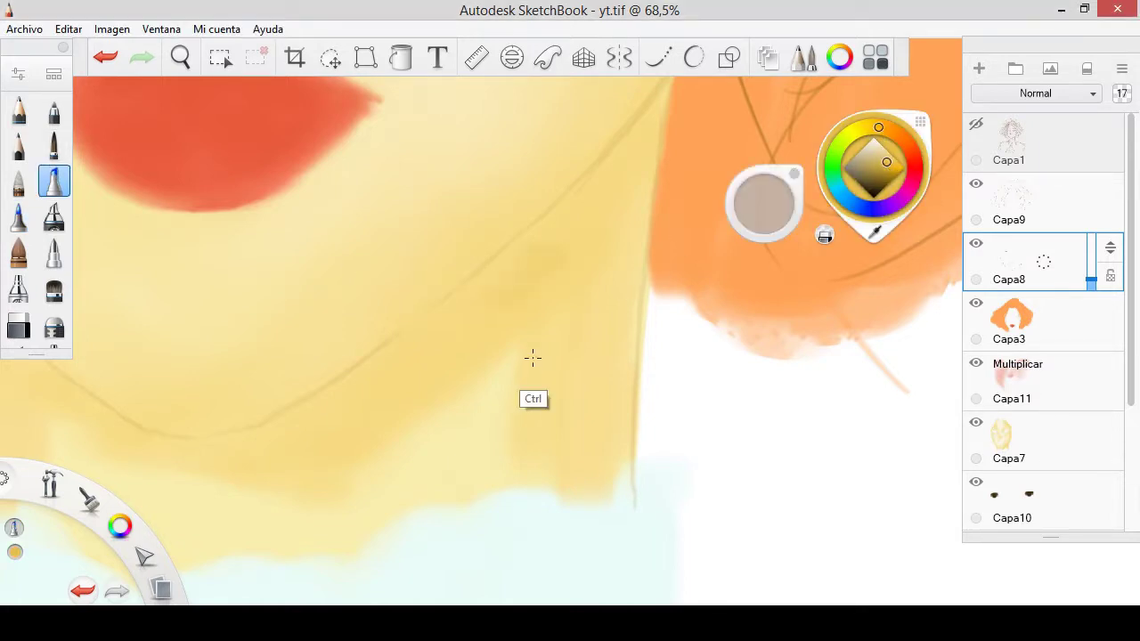
pyautogui.hotkey('ctrl', 'z')
# - On new layer Capa13, paint ochre shadow under the jaw and hide Capa8
pyautogui.click(1051, 441)
pyautogui.click(978, 68)
pyautogui.moveTo(619, 183); pyautogui.dragTo(432, 325)
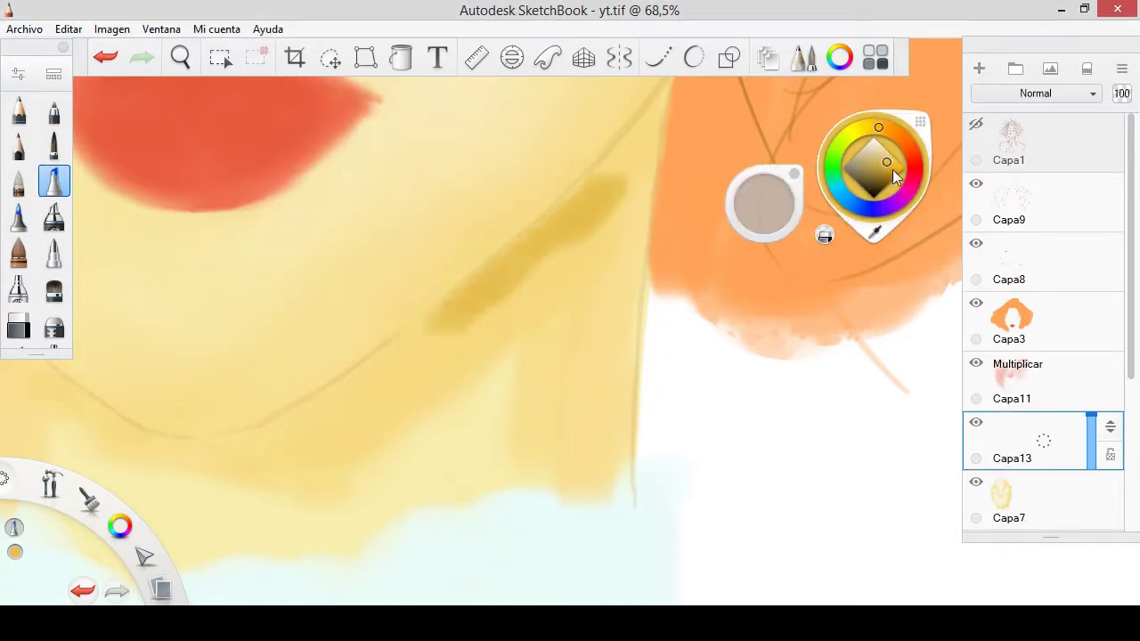
pyautogui.moveTo(623, 156); pyautogui.dragTo(349, 391)
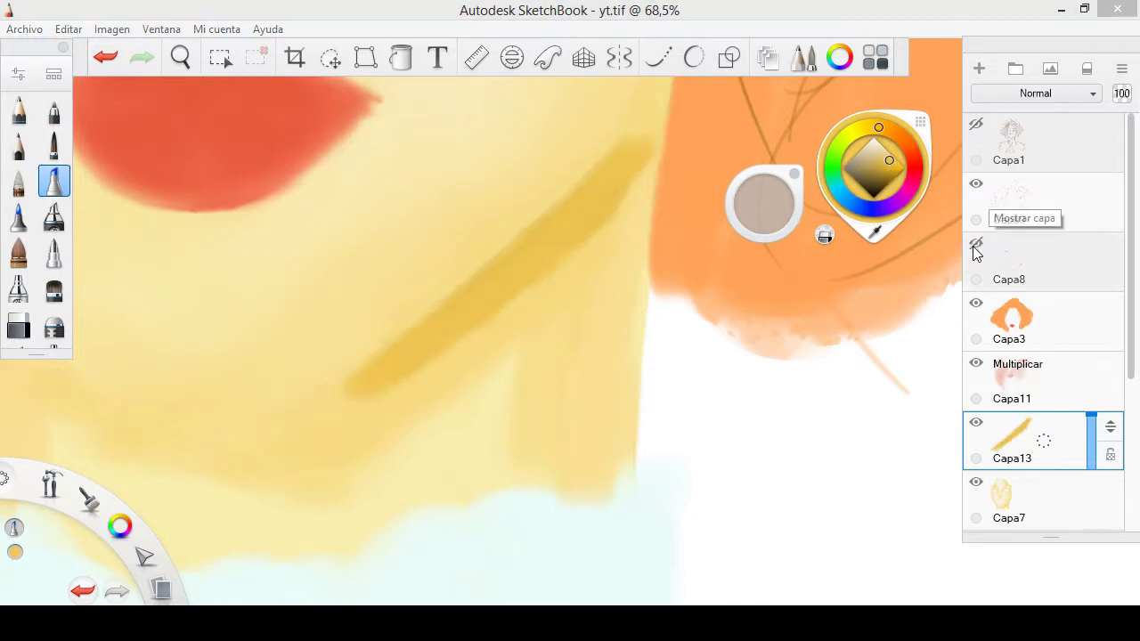
pyautogui.click(19, 217)
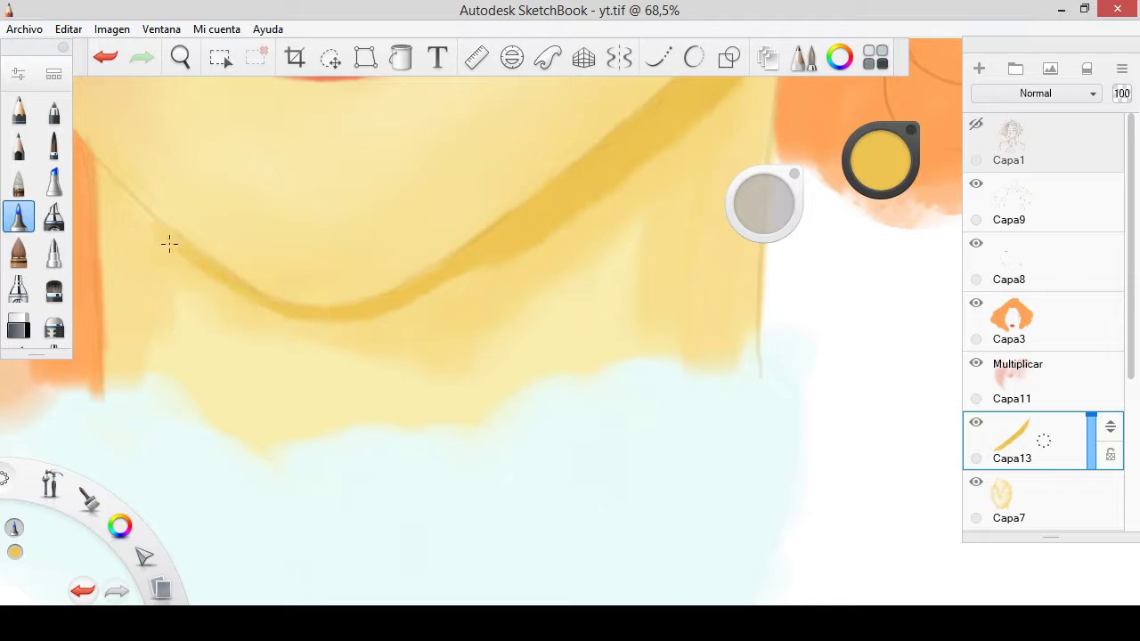
pyautogui.click(976, 243)
# - Thicken the jawline shadow and paint ochre strokes down both sides of the neck
pyautogui.click(53, 181)
pyautogui.moveTo(643, 176); pyautogui.dragTo(422, 326)
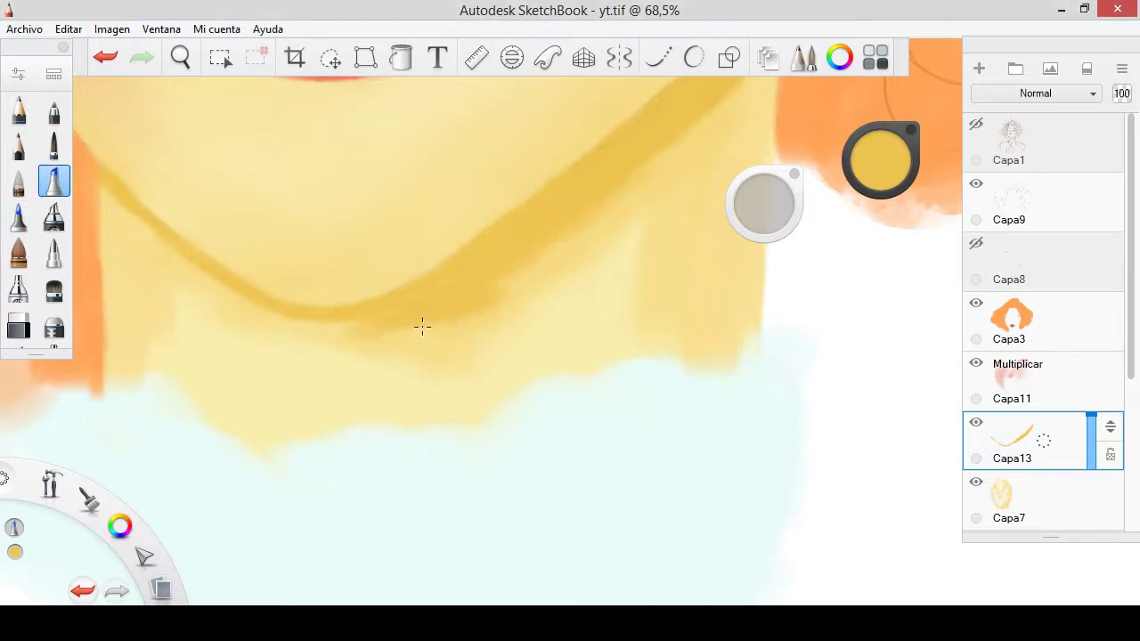
pyautogui.moveTo(294, 321); pyautogui.dragTo(388, 423)
pyautogui.scroll(-2, 567, 356)
pyautogui.moveTo(685, 178); pyautogui.dragTo(587, 414)
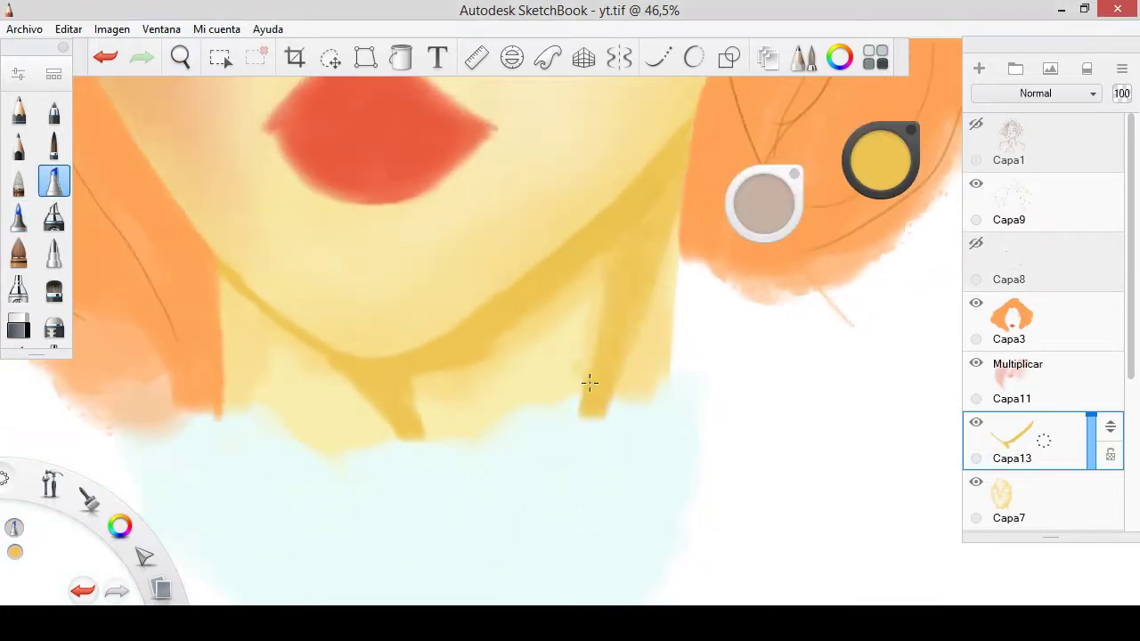
pyautogui.moveTo(587, 289); pyautogui.dragTo(418, 409)
pyautogui.moveTo(242, 319); pyautogui.dragTo(238, 411)
# - Blend the neck shadows into the skin, extending the right side further down
pyautogui.click(17, 181)
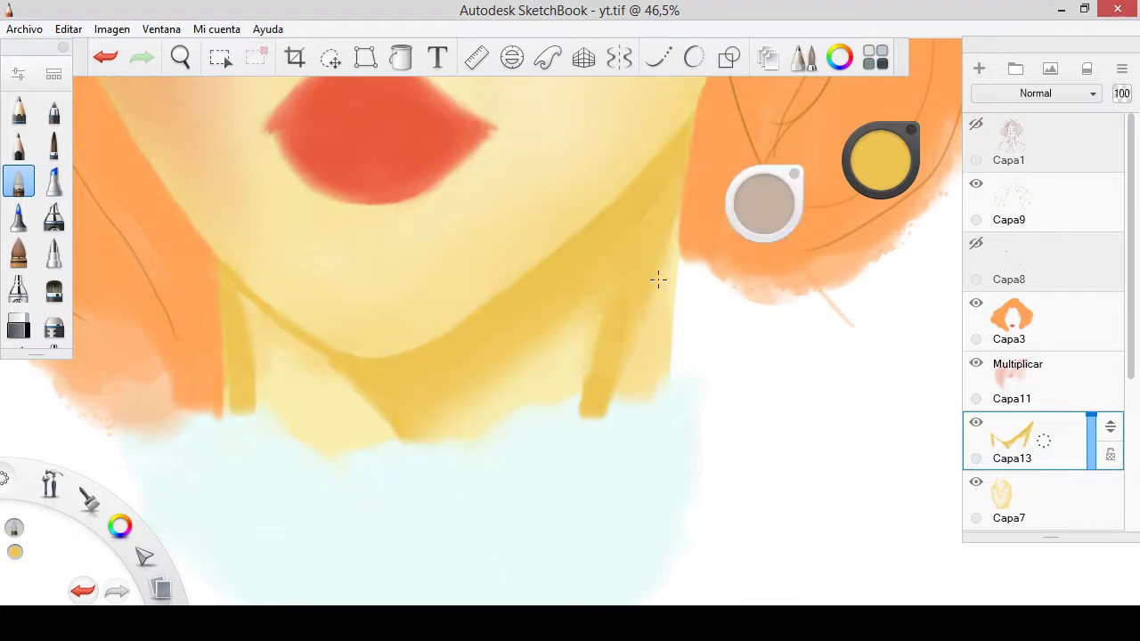
pyautogui.moveTo(592, 325); pyautogui.dragTo(587, 428)
pyautogui.moveTo(246, 298); pyautogui.dragTo(236, 411)
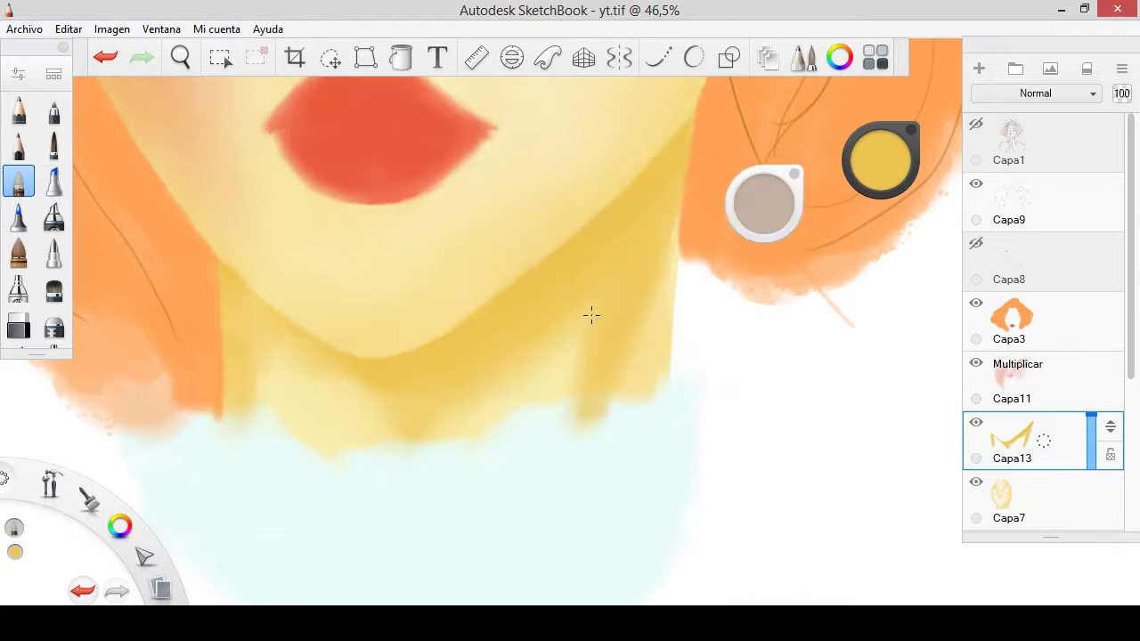
pyautogui.moveTo(591, 314); pyautogui.dragTo(574, 450)
pyautogui.click(54, 322)
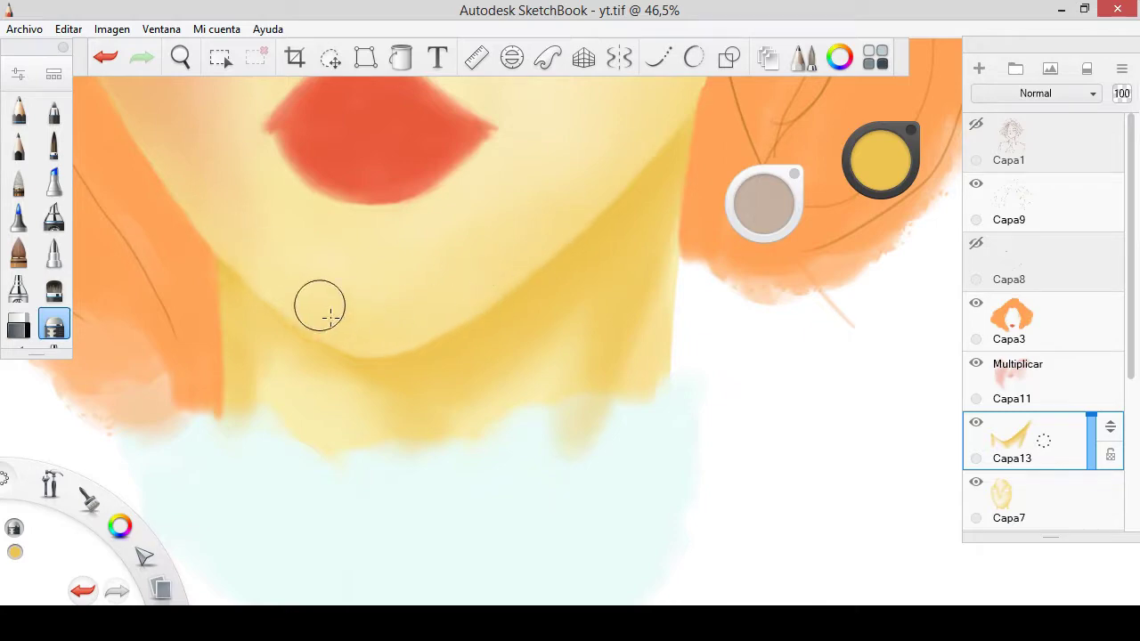
pyautogui.scroll(-5, 445, 275)
pyautogui.scroll(6, 463, 356)
pyautogui.press('e')
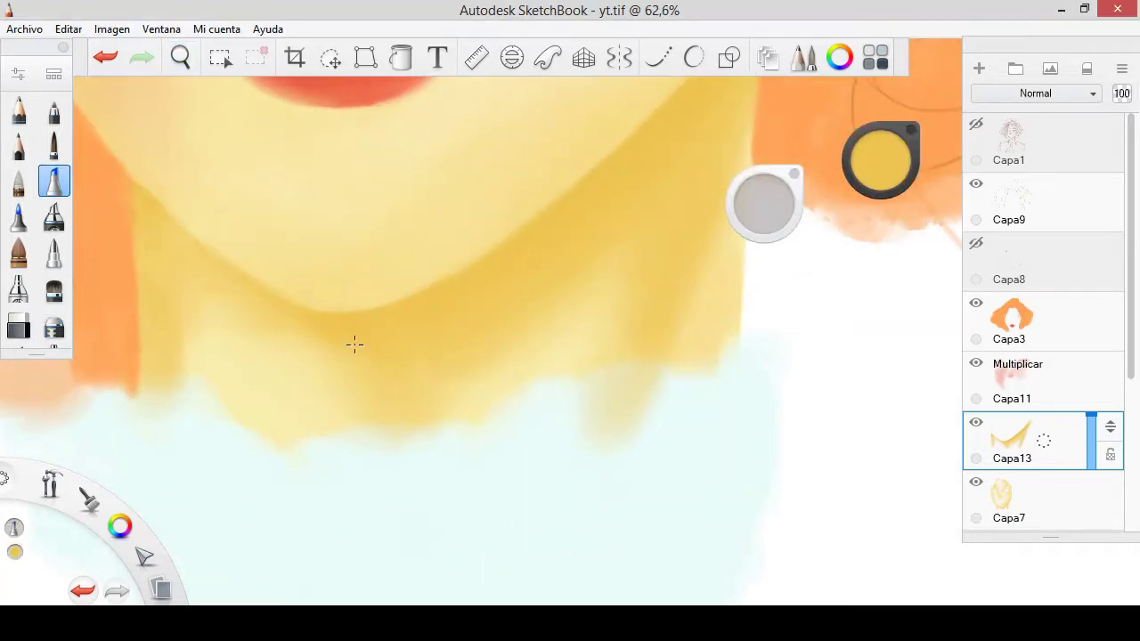
pyautogui.moveTo(422, 300); pyautogui.dragTo(211, 293)
pyautogui.press('b')
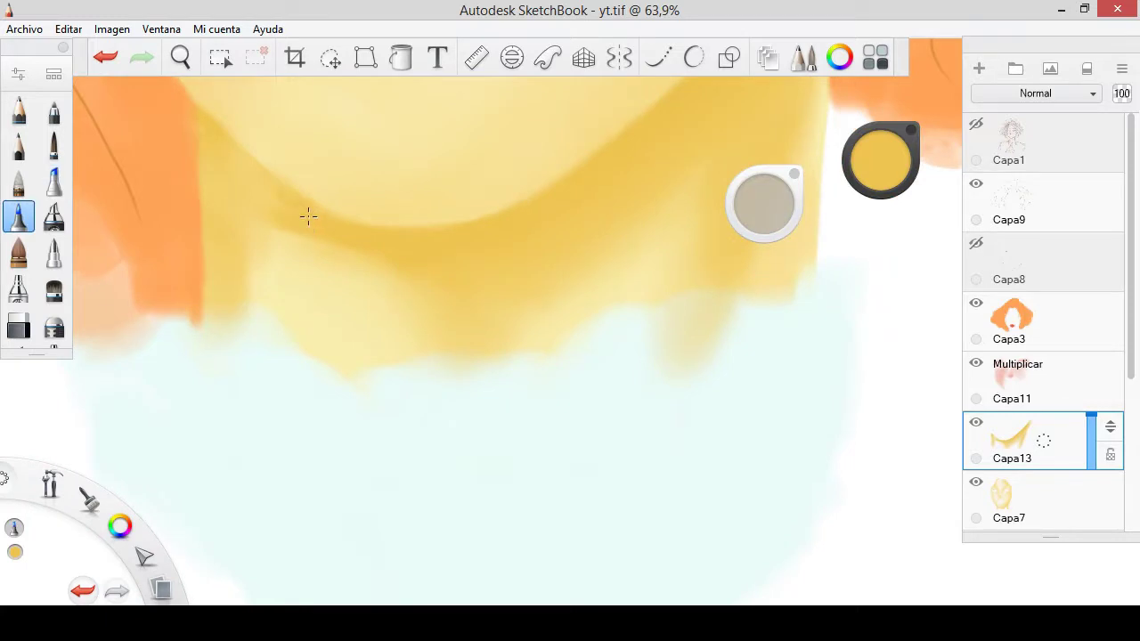
pyautogui.scroll(-3, 22, 239)
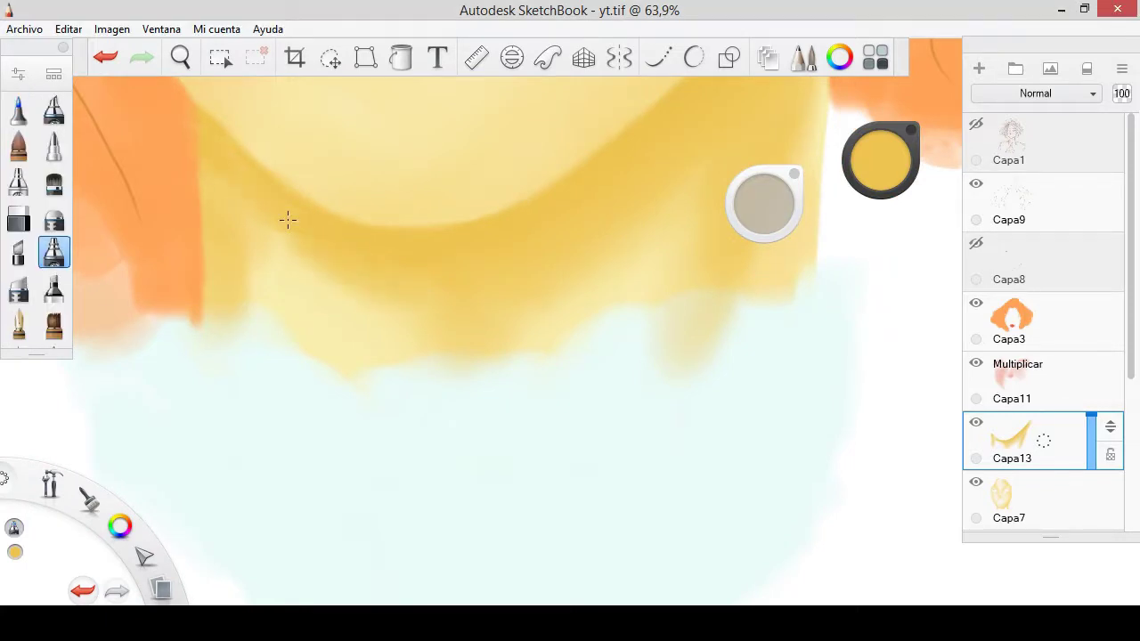
# - Preview Superposición, Subexposición del color and Oscurecer blend modes on the neck shading layer
pyautogui.scroll(-5, 512, 285)
pyautogui.scroll(1, 659, 259)
pyautogui.click(1036, 93)
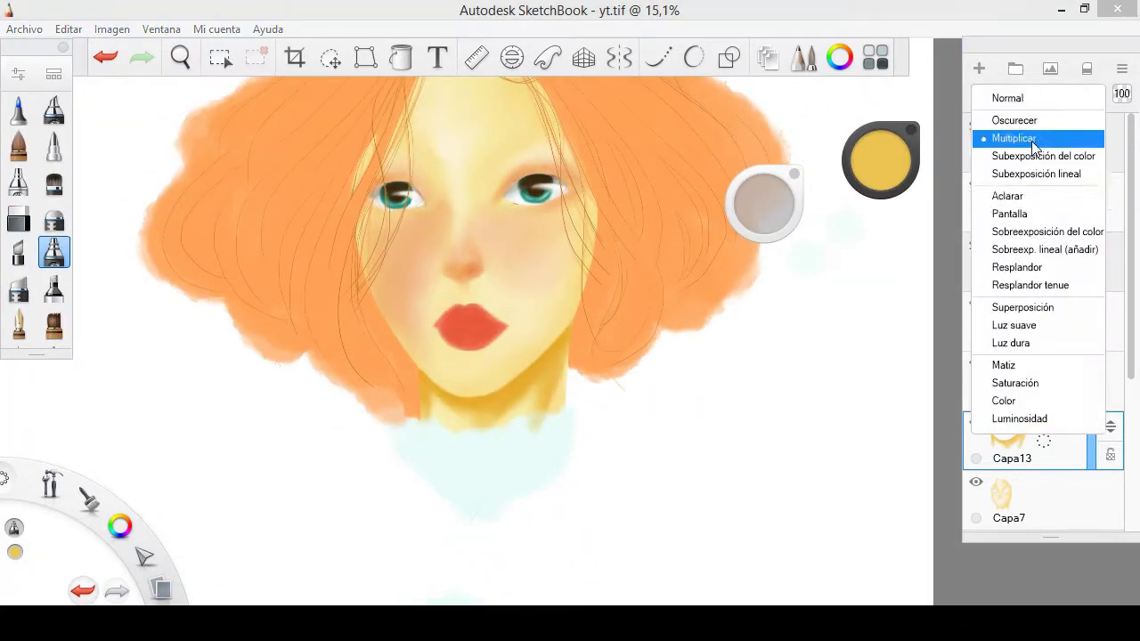
pyautogui.scroll(-11, 1054, 91)
pyautogui.scroll(-1, 1055, 92)
pyautogui.scroll(-1, 1055, 92)
pyautogui.click(1051, 93)
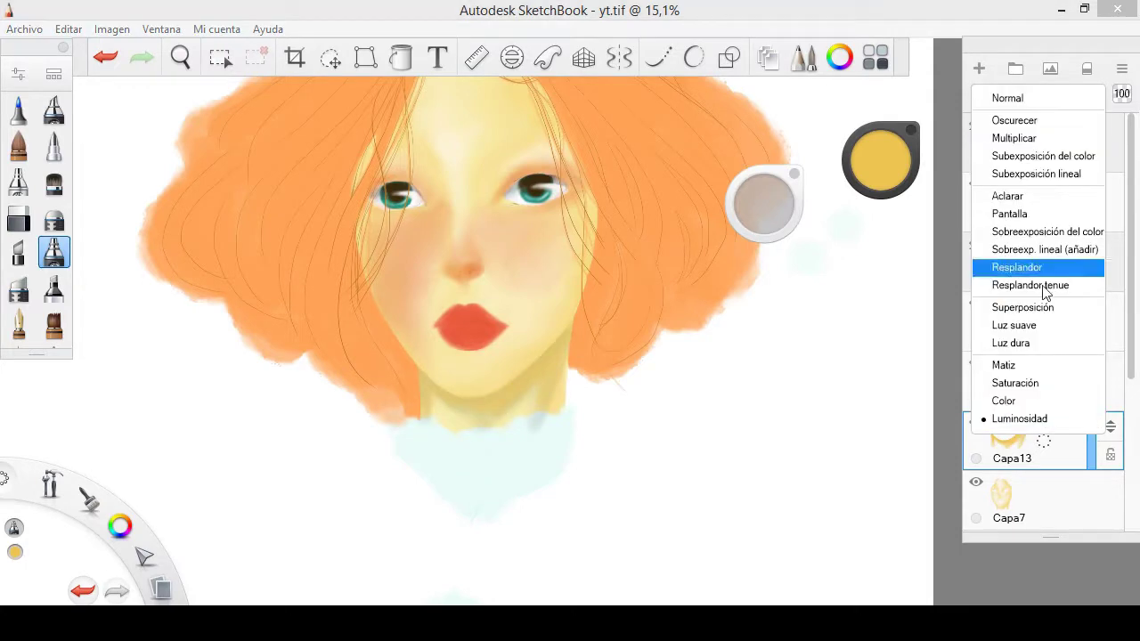
pyautogui.click(1022, 307)
pyautogui.click(1036, 92)
pyautogui.click(1043, 155)
pyautogui.click(1035, 92)
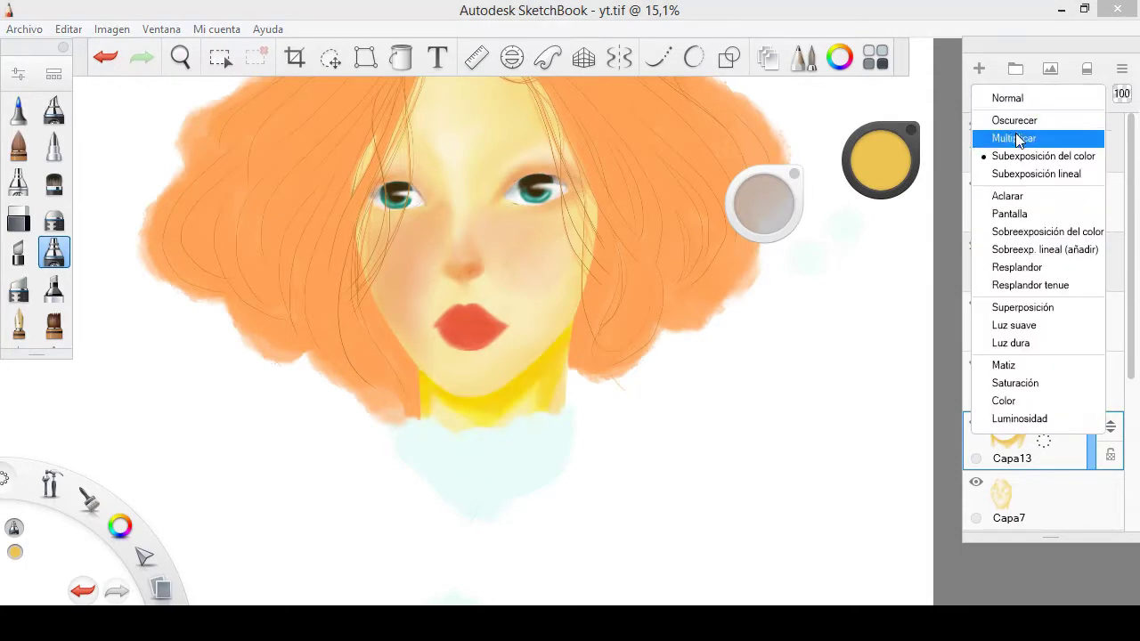
pyautogui.click(1015, 120)
# - Undo hiding Capa8 so it shows again, and zoom out to the whole face
pyautogui.scroll(4, 1035, 93)
pyautogui.scroll(5, 519, 392)
pyautogui.scroll(-4, 555, 374)
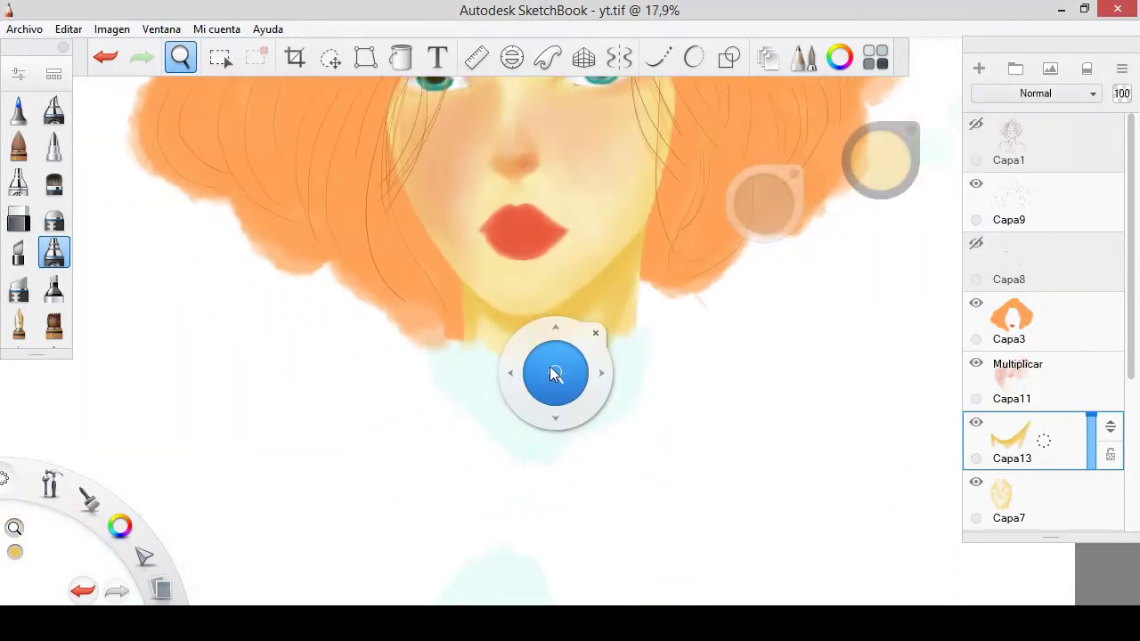
pyautogui.hotkey('ctrl', 'z')
pyautogui.scroll(5, 552, 298)
pyautogui.press('e')
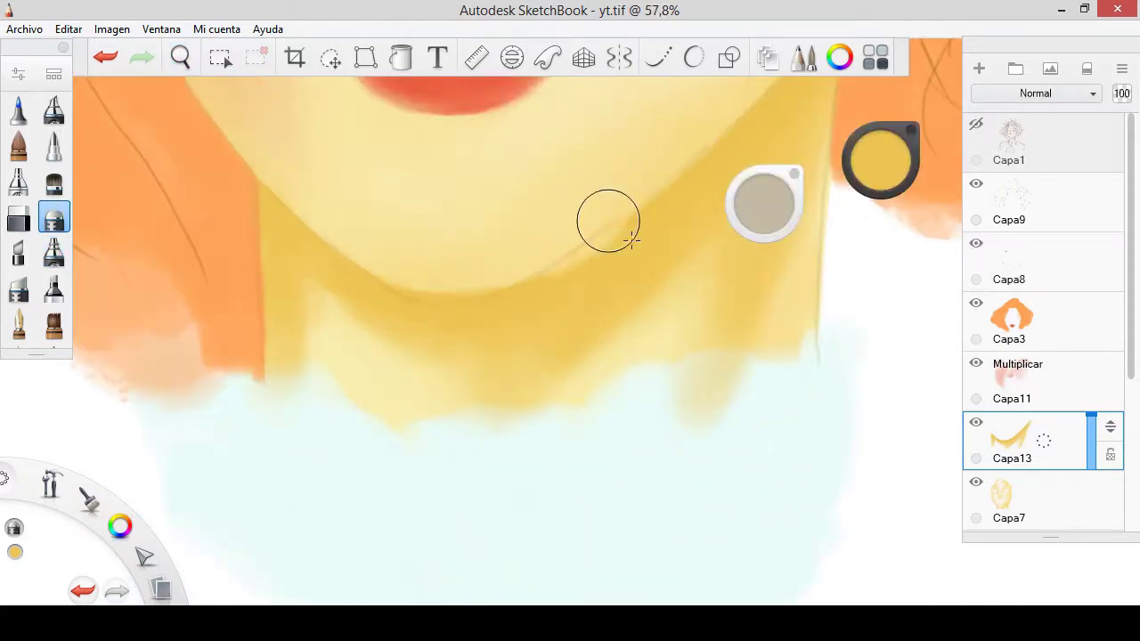
pyautogui.hotkey('ctrl', 'y')
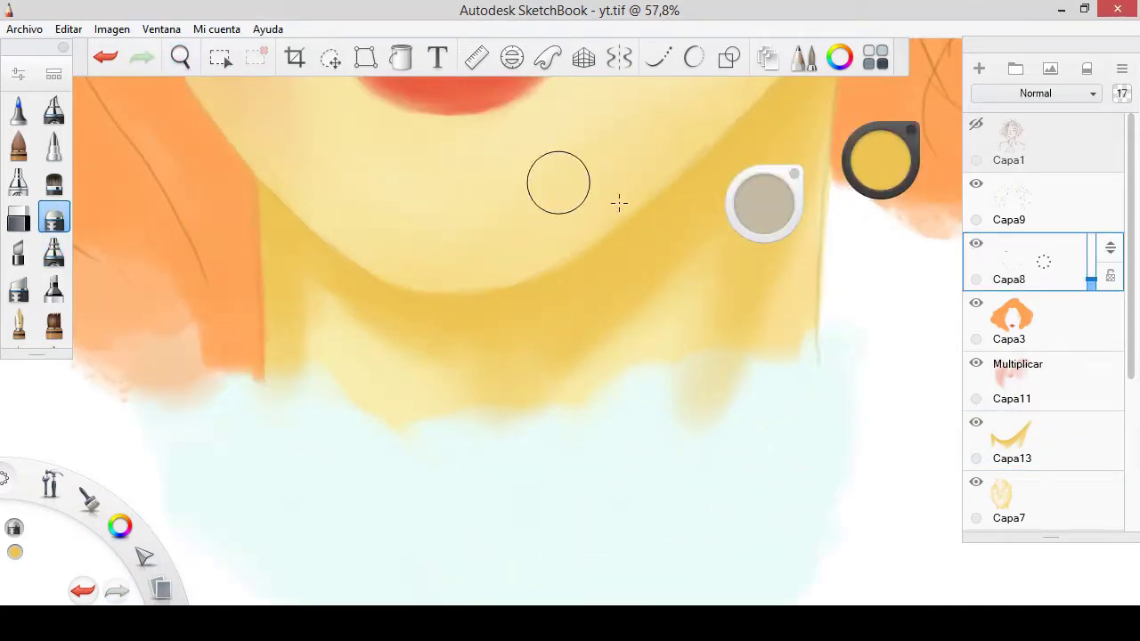
pyautogui.press('z')
pyautogui.moveTo(570, 315)
pyautogui.mouseDown()
pyautogui.moveTo(502, 348)
pyautogui.moveTo(410, 291)
pyautogui.mouseUp()
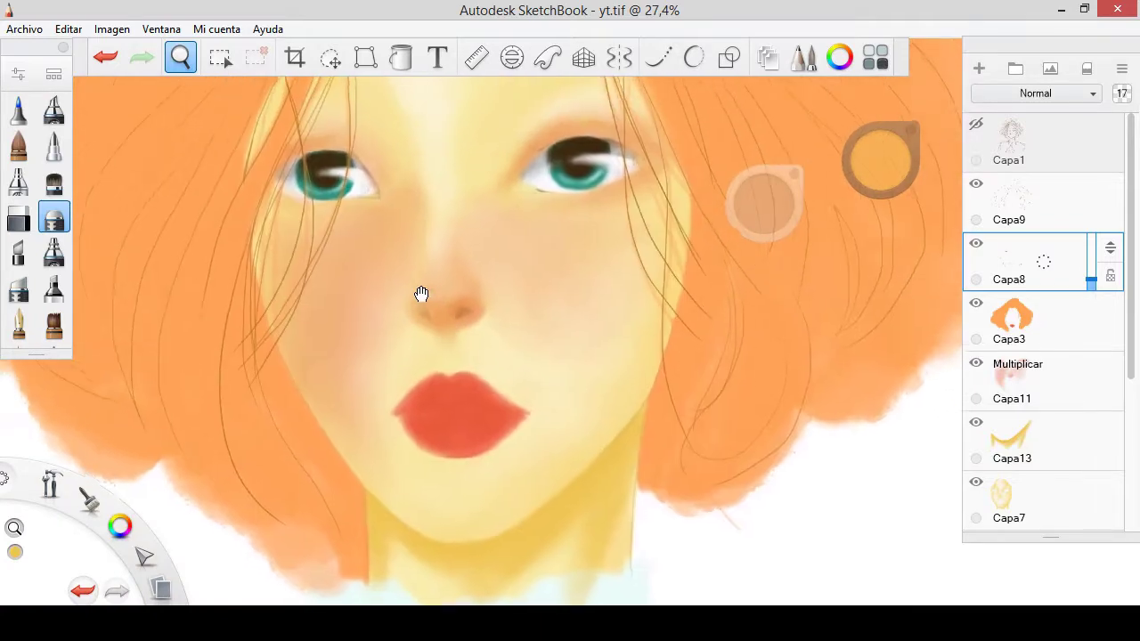
# - Raise Capa8's opacity to 39 and return to layer Capa13
pyautogui.moveTo(1112, 255); pyautogui.dragTo(1112, 233)
pyautogui.scroll(5, 426, 353)
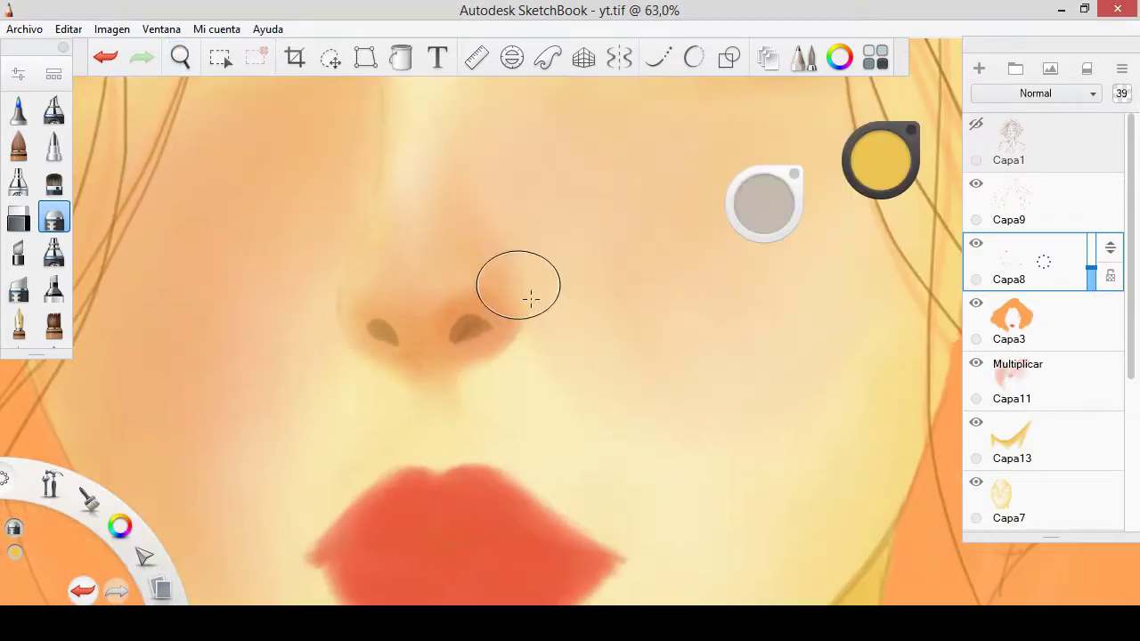
pyautogui.click(1011, 383)
pyautogui.scroll(-5, 499, 308)
pyautogui.scroll(1, 570, 355)
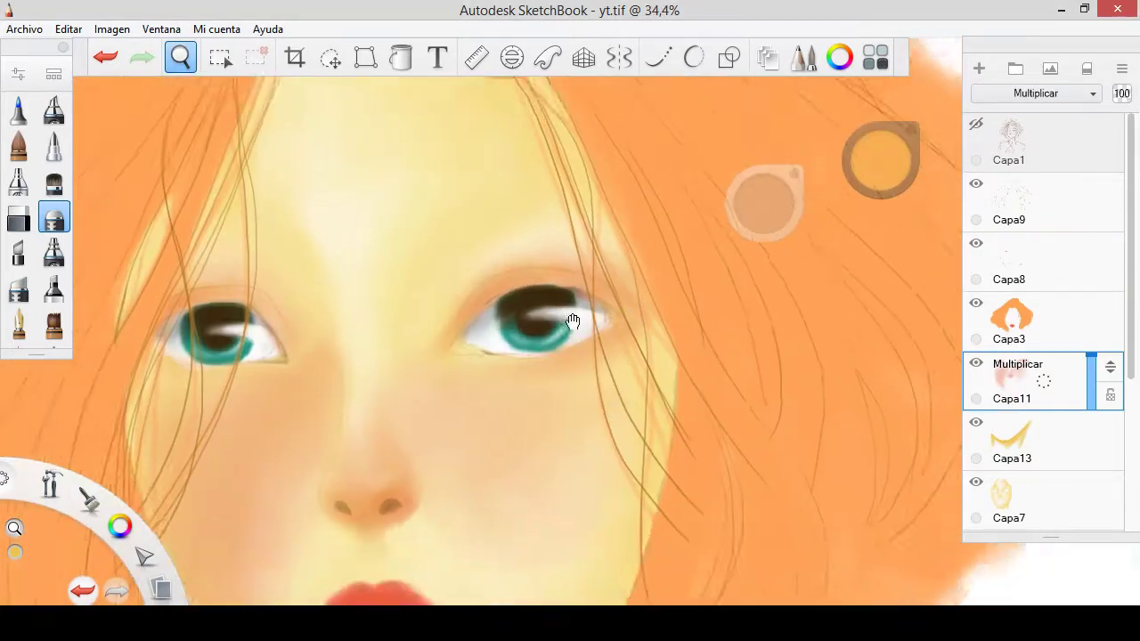
pyautogui.click(1011, 441)
# - Pick an orange-red colour and paint soft eyebrow dashes above the eyes, blending them
pyautogui.click(53, 146)
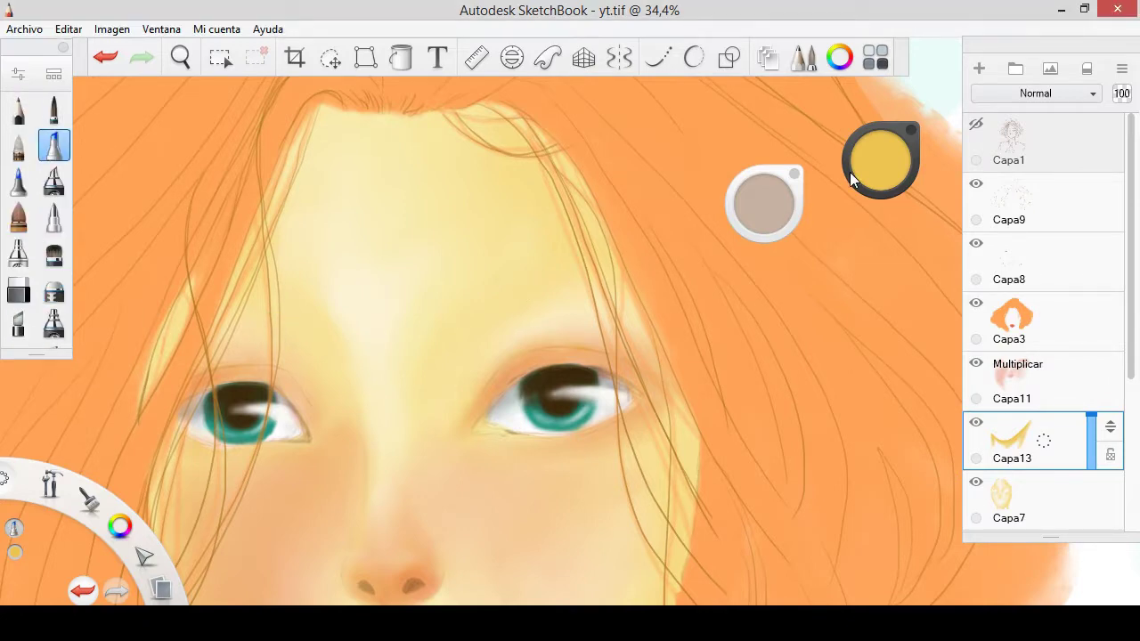
pyautogui.click(879, 160)
pyautogui.click(573, 299)
pyautogui.hotkey('ctrl', 'z')
pyautogui.moveTo(546, 290); pyautogui.dragTo(627, 290)
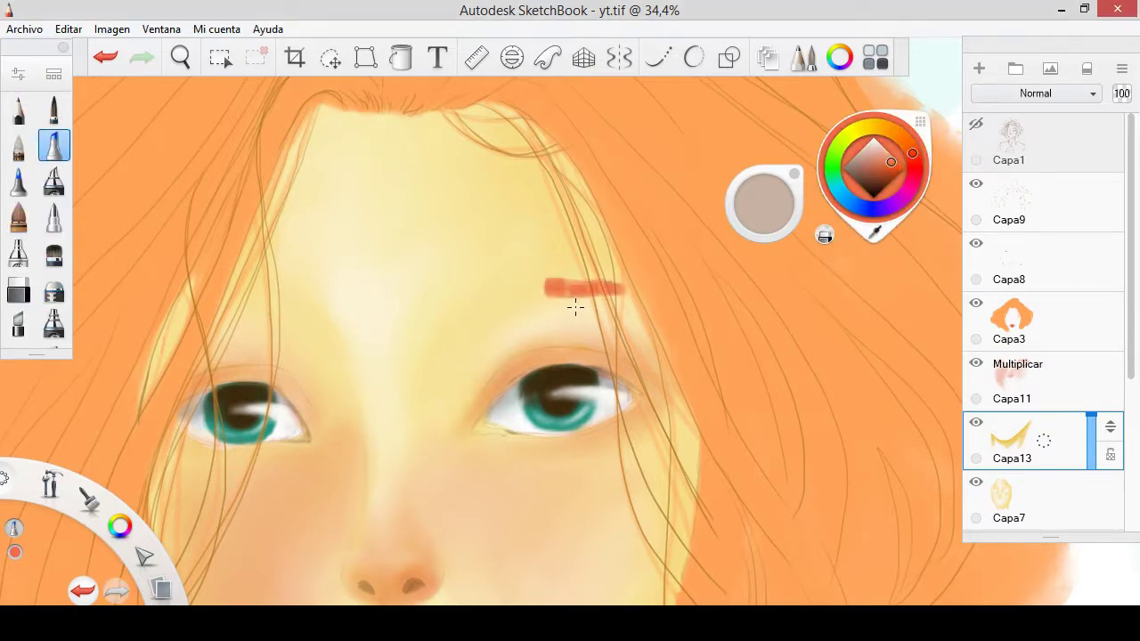
pyautogui.scroll(1, 468, 323)
pyautogui.moveTo(561, 251); pyautogui.dragTo(249, 256)
pyautogui.scroll(2, 439, 297)
pyautogui.scroll(-3, 520, 189)
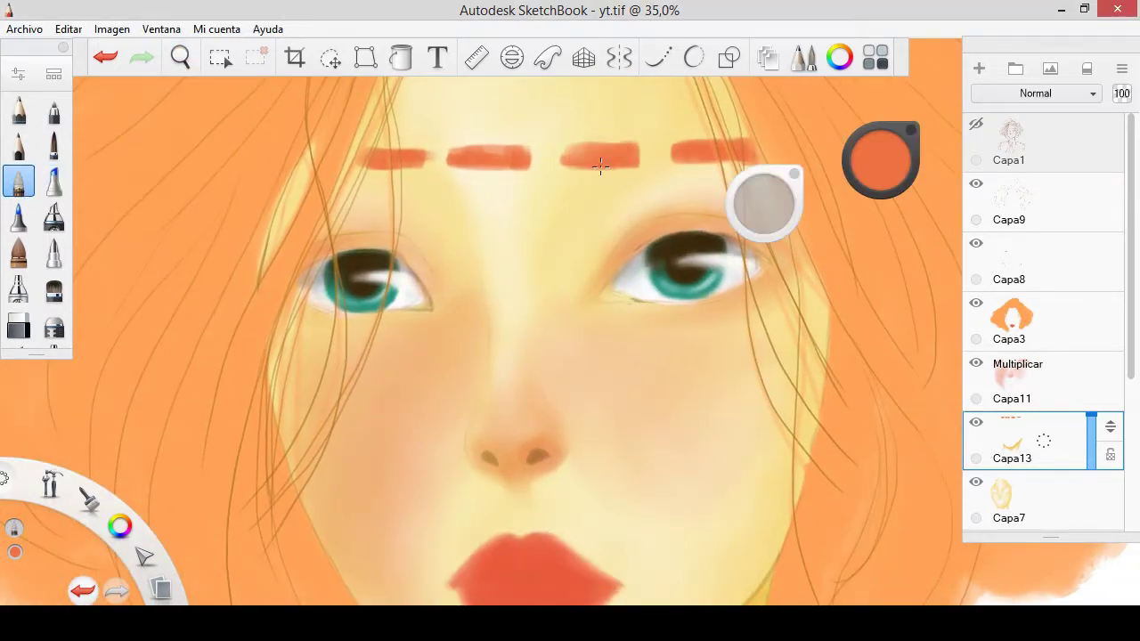
pyautogui.moveTo(739, 159)
pyautogui.mouseDown()
pyautogui.moveTo(556, 179)
pyautogui.moveTo(669, 191)
pyautogui.moveTo(738, 156)
pyautogui.moveTo(620, 206)
pyautogui.moveTo(383, 203)
pyautogui.mouseUp()
pyautogui.moveTo(383, 203); pyautogui.dragTo(514, 207)
pyautogui.scroll(2, 503, 233)
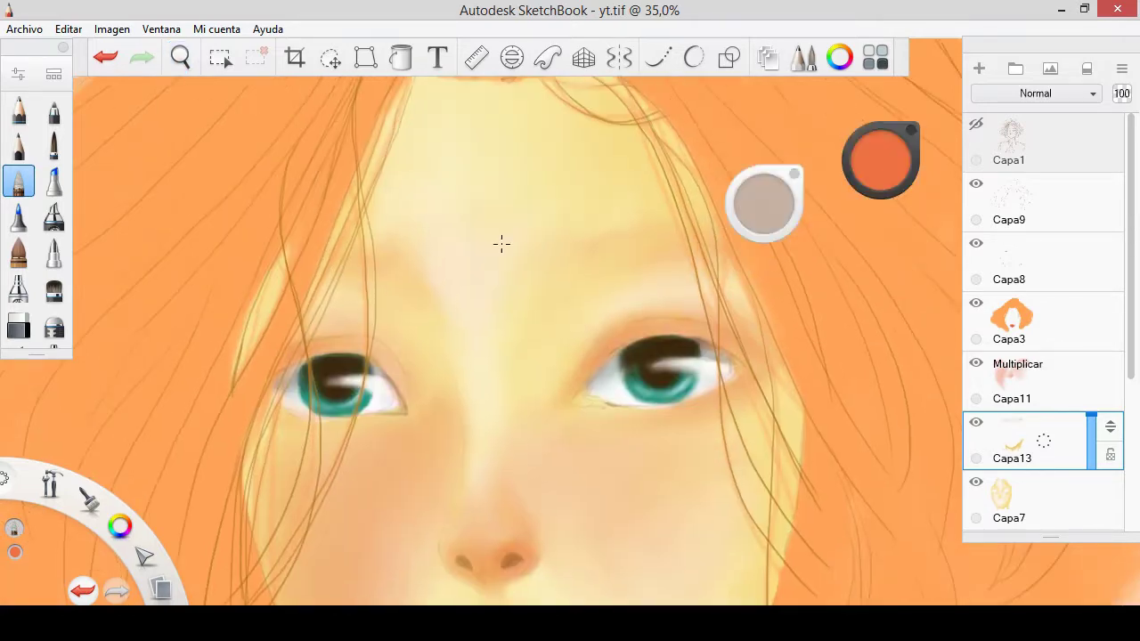
# - Hatch hair strokes and thicken both eyebrows into bold orange arches
pyautogui.press('b')
pyautogui.moveTo(579, 280); pyautogui.dragTo(723, 240)
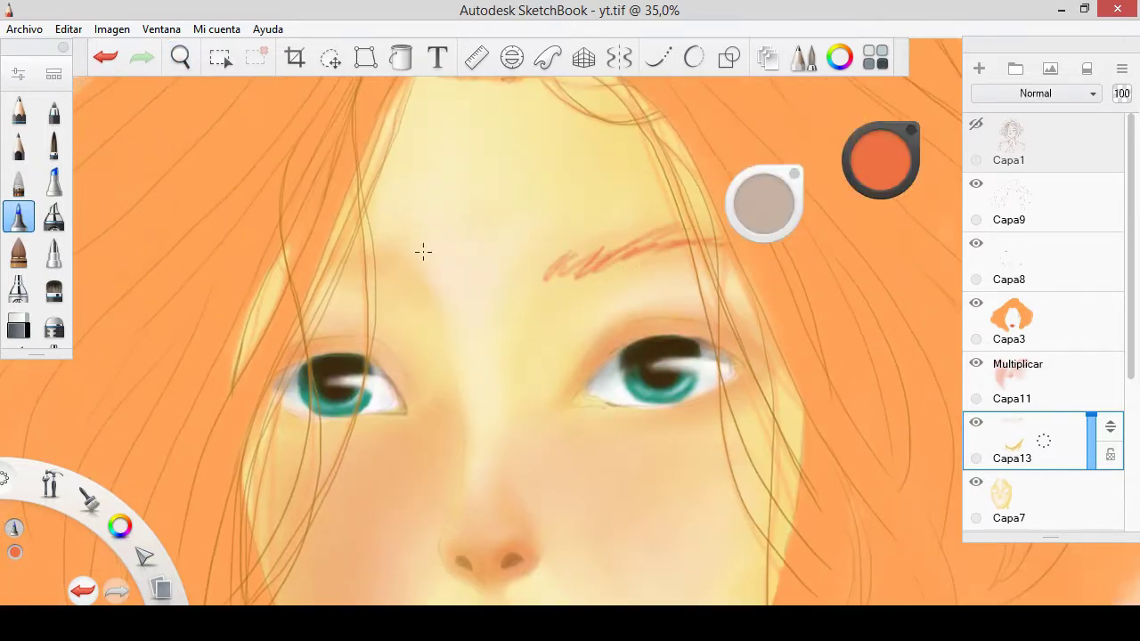
pyautogui.moveTo(543, 267); pyautogui.dragTo(693, 231)
pyautogui.click(54, 181)
pyautogui.moveTo(321, 259); pyautogui.dragTo(411, 282)
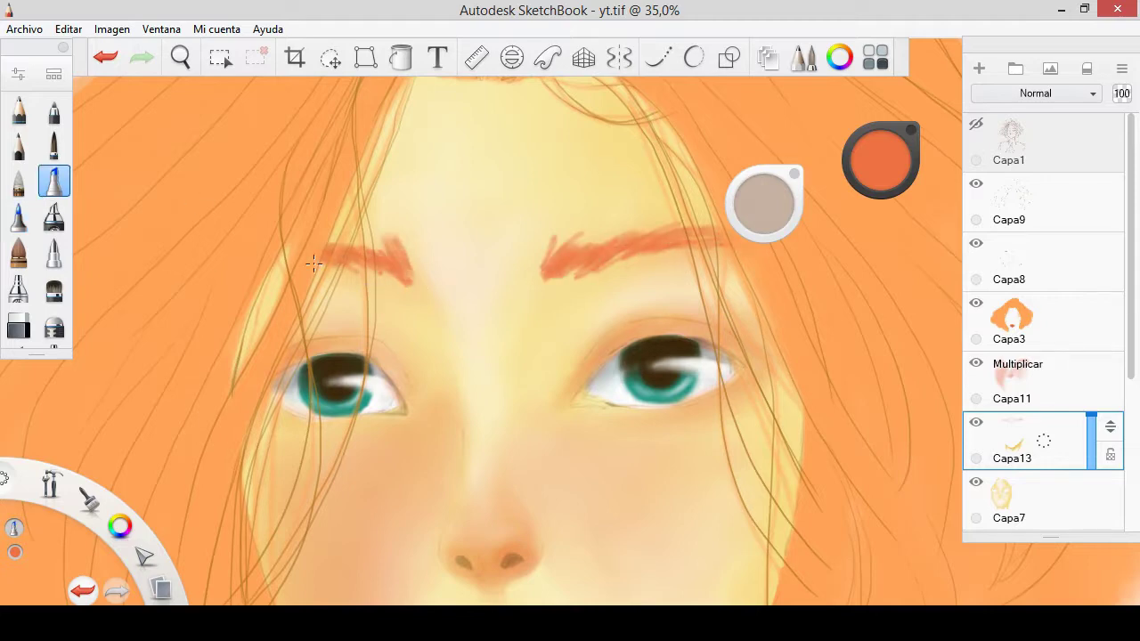
pyautogui.moveTo(518, 278)
pyautogui.mouseDown()
pyautogui.moveTo(552, 262)
pyautogui.moveTo(725, 251)
pyautogui.mouseUp()
pyautogui.scroll(-2, 508, 305)
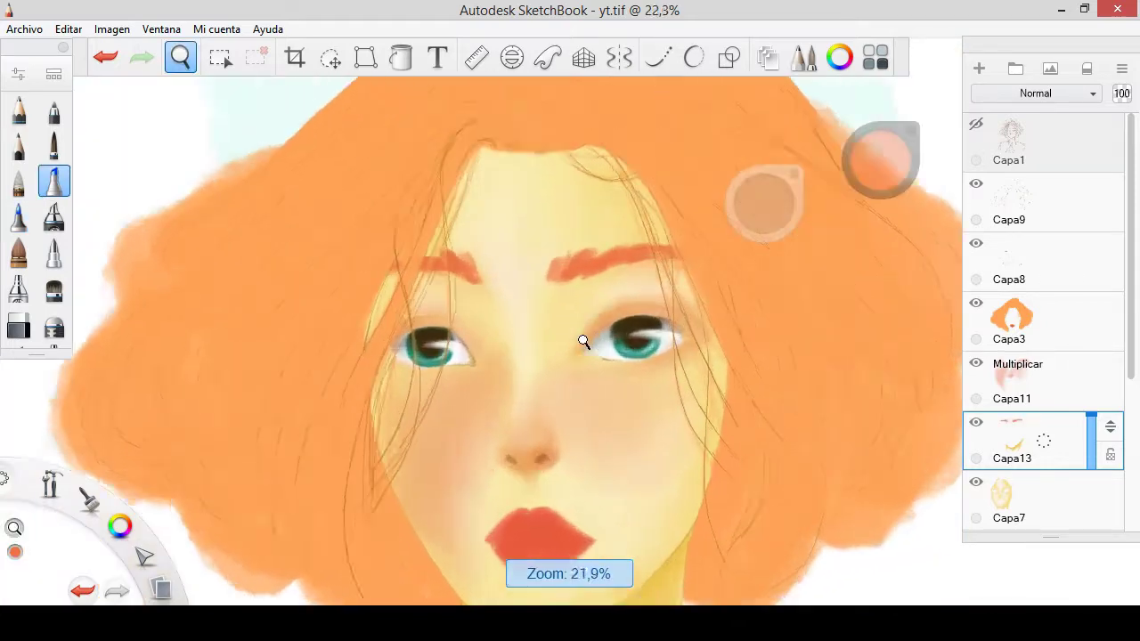
pyautogui.scroll(-2, 585, 338)
pyautogui.click(976, 302)
pyautogui.click(976, 303)
pyautogui.scroll(4, 623, 322)
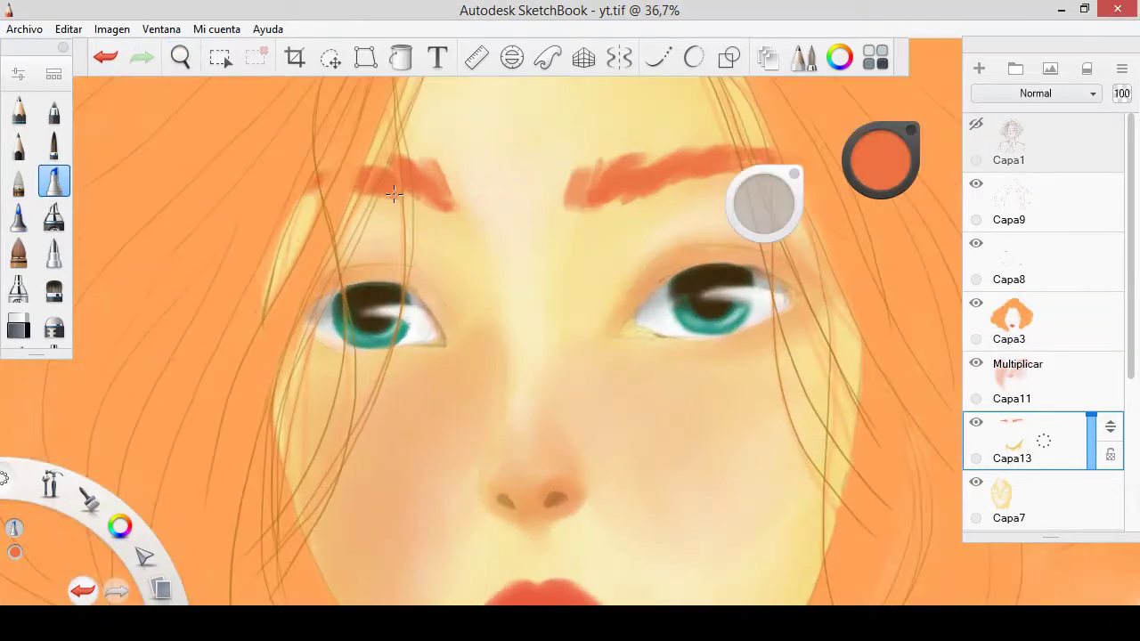
# - Try extending the eyebrows' inner ends, then undo those three edits
pyautogui.moveTo(574, 183); pyautogui.dragTo(546, 203)
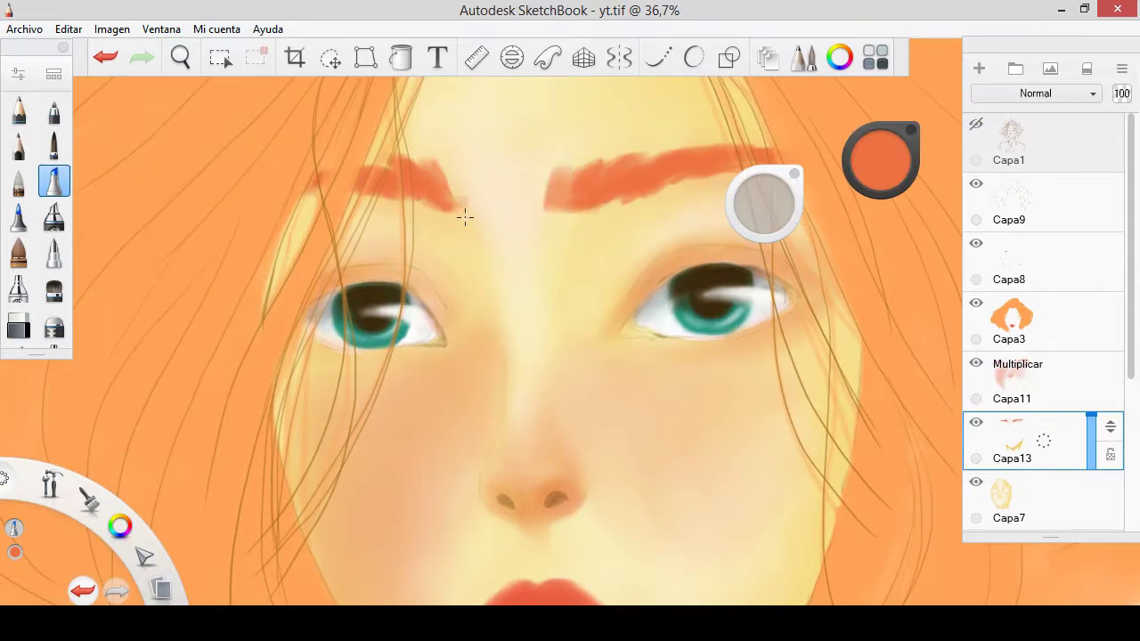
pyautogui.moveTo(472, 201); pyautogui.dragTo(418, 202)
pyautogui.scroll(-4, 570, 324)
pyautogui.scroll(4, 570, 324)
pyautogui.press('e')
pyautogui.hotkey('ctrl', 'z')
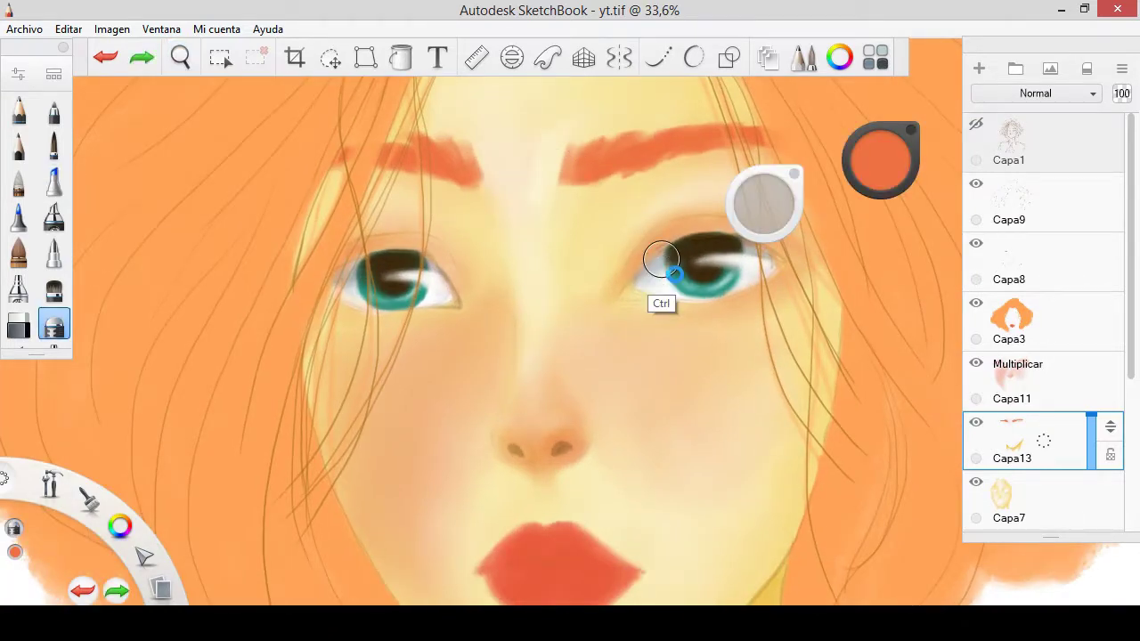
pyautogui.hotkey('ctrl', 'z')
pyautogui.hotkey('ctrl', 'z')
pyautogui.hotkey('ctrl', 'z')
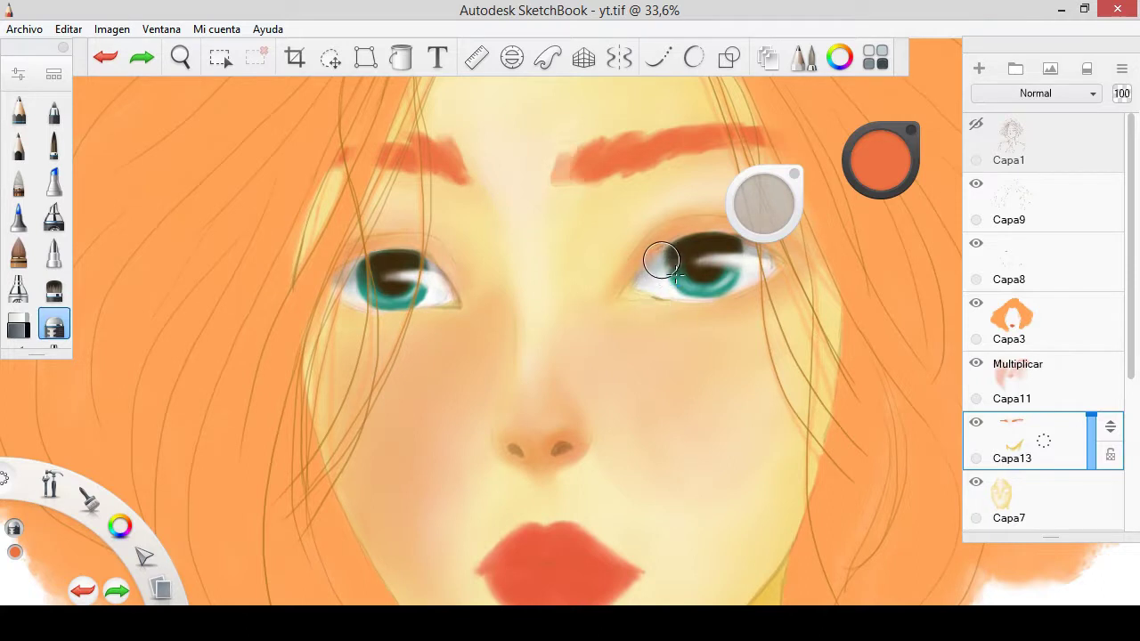
pyautogui.hotkey('ctrl', 'z')
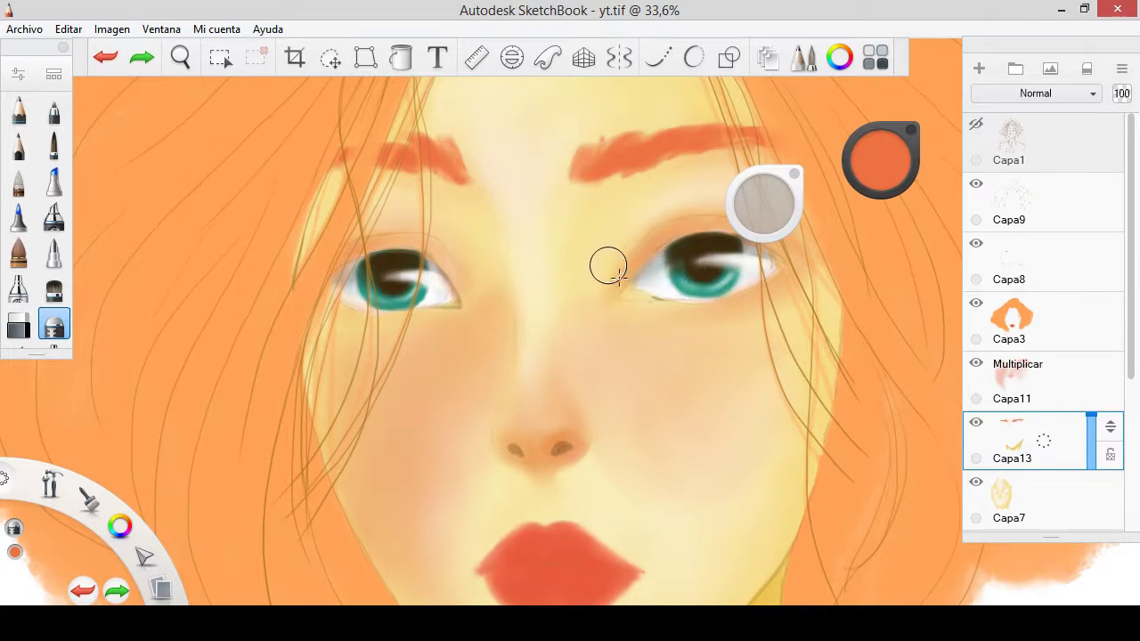
pyautogui.press('e')
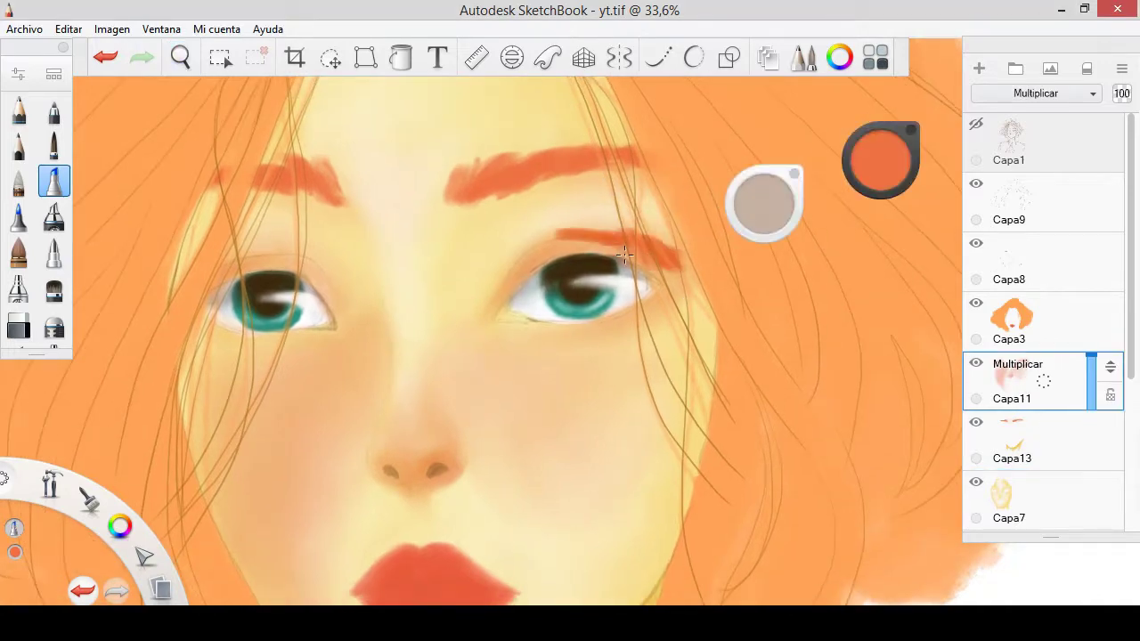
# - Paint red eyeshadow strokes around both eyes with a soft brush
pyautogui.click(53, 322)
pyautogui.moveTo(561, 325); pyautogui.dragTo(685, 329)
pyautogui.moveTo(517, 254); pyautogui.dragTo(659, 236)
pyautogui.moveTo(289, 258)
pyautogui.mouseDown()
pyautogui.moveTo(236, 250)
pyautogui.moveTo(178, 276)
pyautogui.moveTo(190, 306)
pyautogui.mouseUp()
pyautogui.moveTo(196, 329); pyautogui.dragTo(302, 357)
pyautogui.moveTo(614, 320)
pyautogui.mouseDown()
pyautogui.moveTo(663, 342)
pyautogui.moveTo(521, 338)
pyautogui.moveTo(351, 280)
pyautogui.moveTo(337, 307)
pyautogui.mouseUp()
pyautogui.scroll(3, 36, 222)
# - Blend the eyeshadow into the skin and work blush onto the right cheek
pyautogui.click(18, 109)
pyautogui.moveTo(587, 358)
pyautogui.mouseDown()
pyautogui.moveTo(692, 323)
pyautogui.moveTo(689, 249)
pyautogui.moveTo(647, 234)
pyautogui.mouseUp()
pyautogui.moveTo(535, 231)
pyautogui.mouseDown()
pyautogui.moveTo(499, 312)
pyautogui.moveTo(280, 365)
pyautogui.mouseUp()
pyautogui.moveTo(205, 356)
pyautogui.mouseDown()
pyautogui.moveTo(297, 374)
pyautogui.moveTo(323, 305)
pyautogui.moveTo(201, 252)
pyautogui.mouseUp()
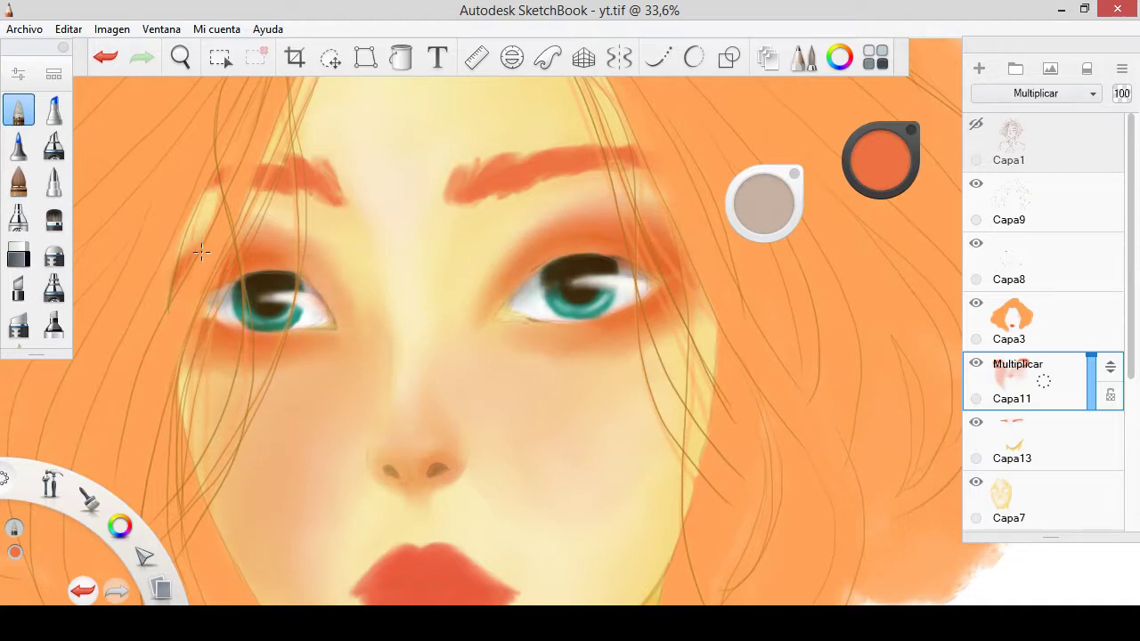
pyautogui.scroll(-3, 445, 329)
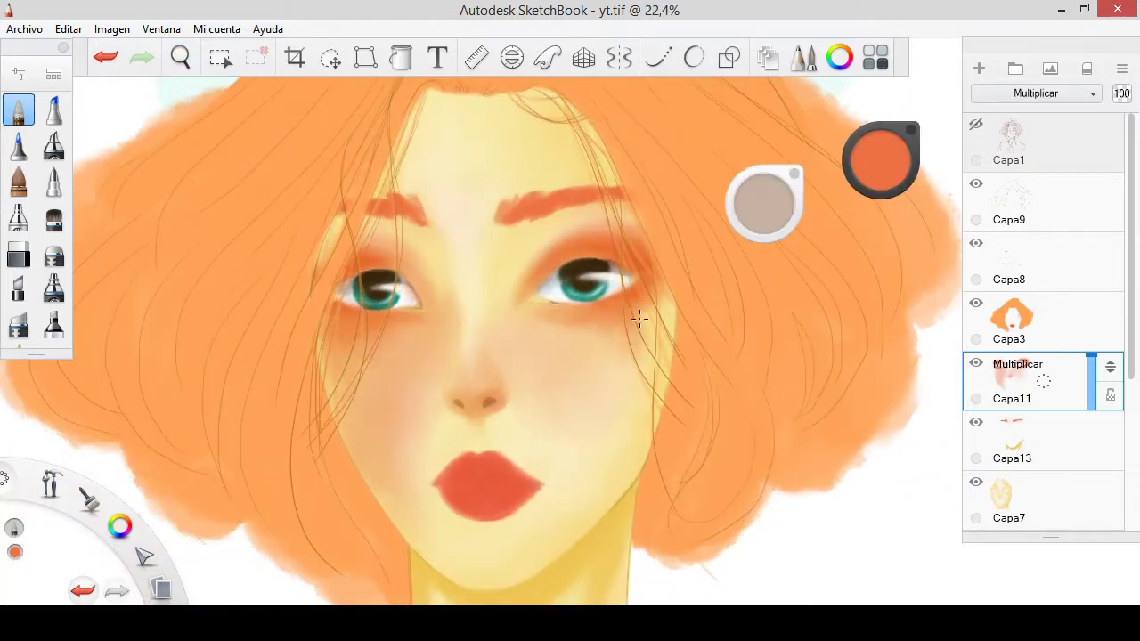
pyautogui.moveTo(639, 319)
pyautogui.mouseDown()
pyautogui.moveTo(585, 330)
pyautogui.moveTo(635, 364)
pyautogui.moveTo(671, 318)
pyautogui.moveTo(597, 392)
pyautogui.mouseUp()
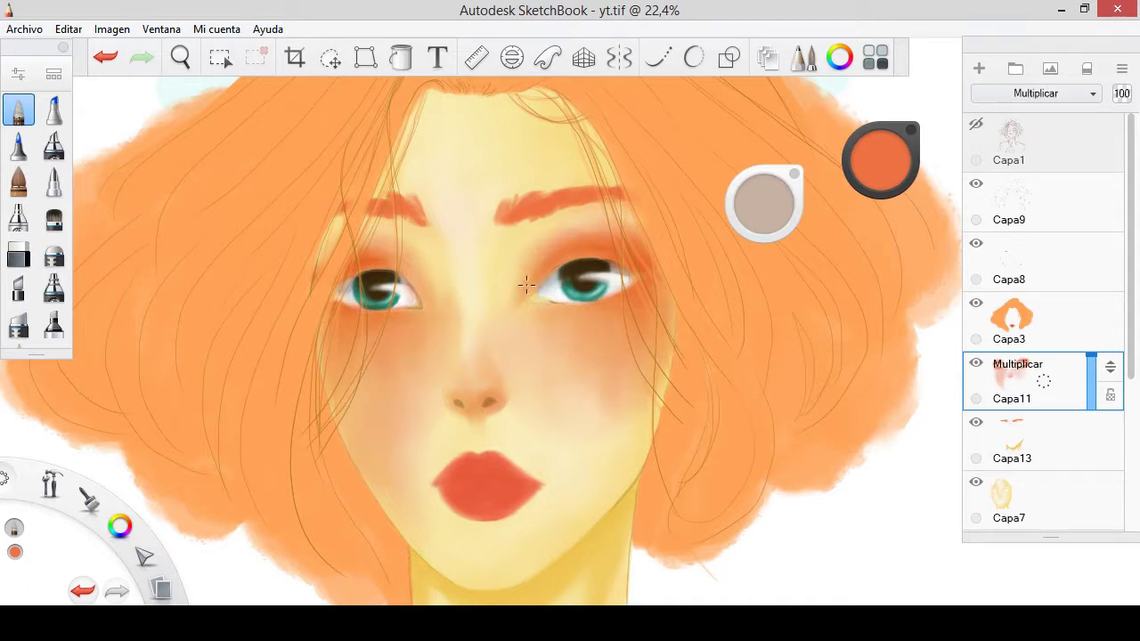
pyautogui.moveTo(432, 281); pyautogui.dragTo(400, 265)
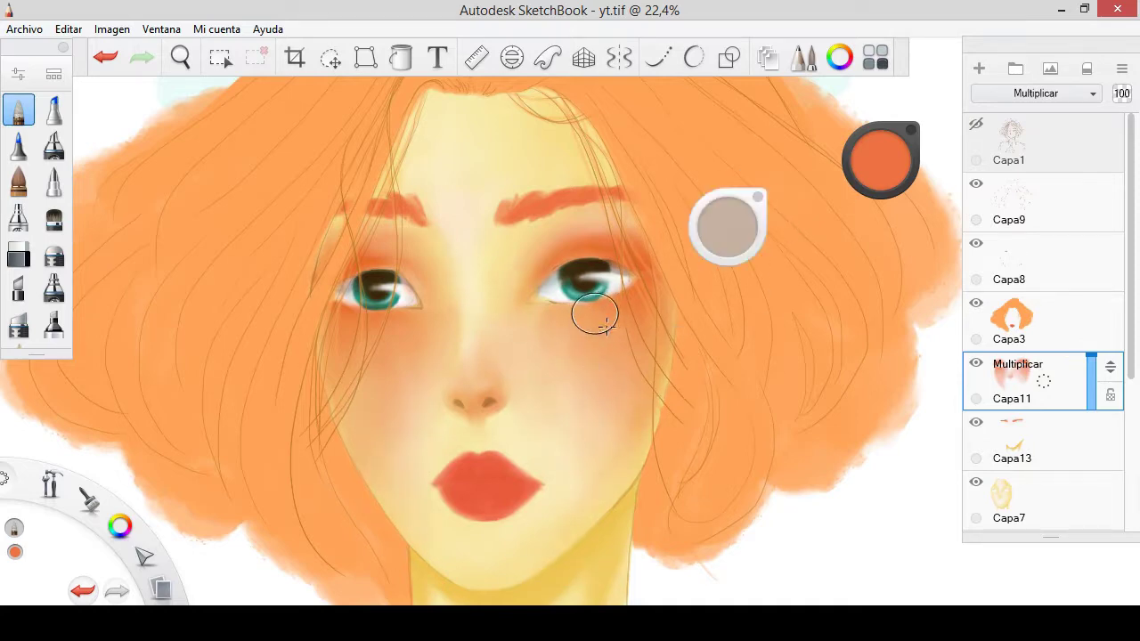
# - Select the hair layer Capa3 and add a new layer above it
pyautogui.moveTo(509, 382); pyautogui.dragTo(554, 397)
pyautogui.click(976, 249)
pyautogui.moveTo(728, 227); pyautogui.dragTo(728, 267)
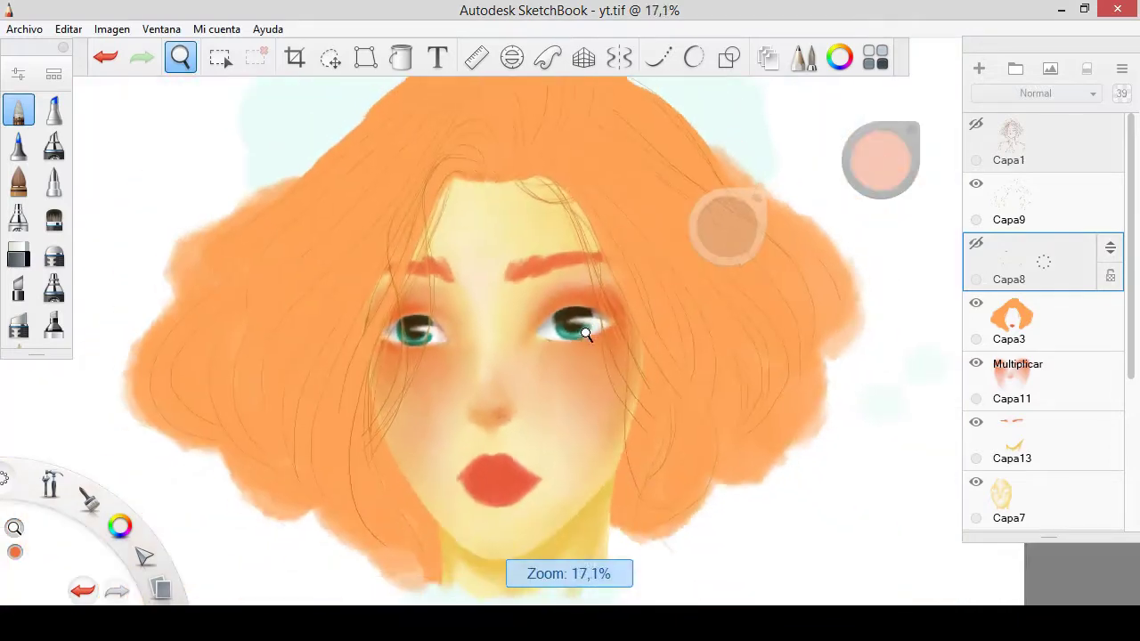
pyautogui.click(1041, 320)
pyautogui.hotkey('ctrl', 'shift', 'n')
pyautogui.click(881, 160)
# - Draw brown lines along the right eye's lids, undoing two bad strokes
pyautogui.click(893, 190)
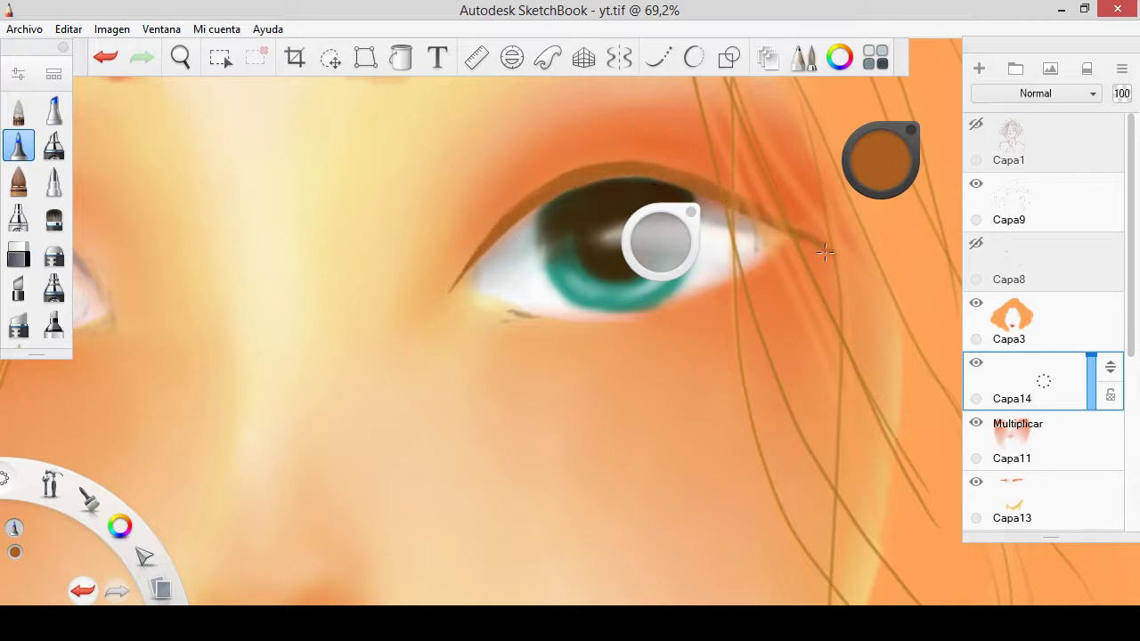
pyautogui.hotkey('ctrl', 'z')
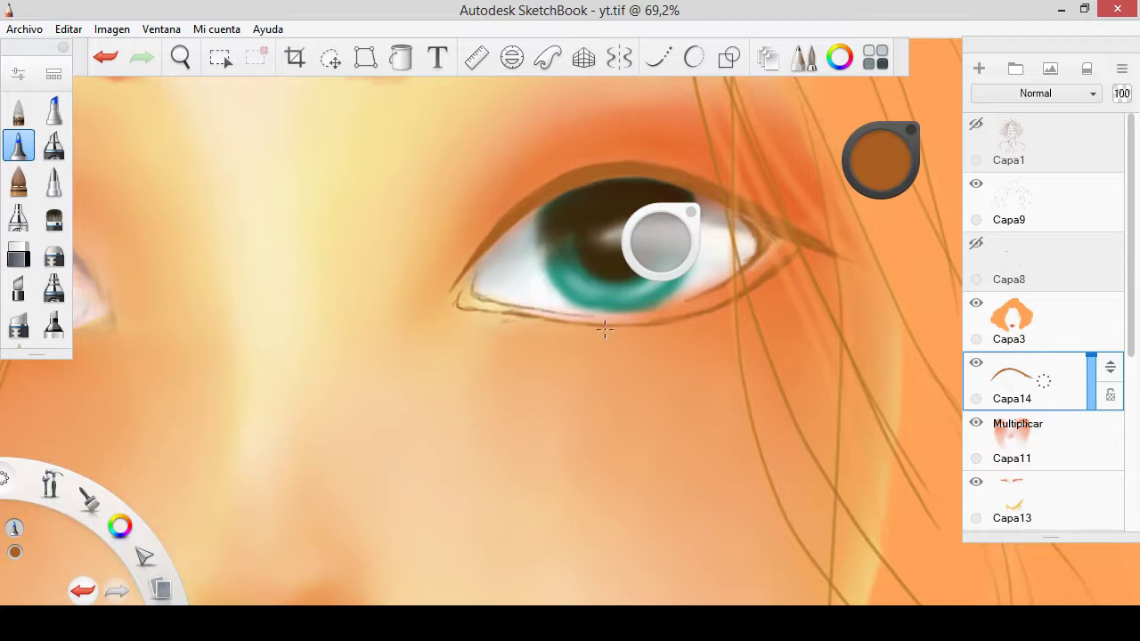
pyautogui.hotkey('ctrl', 'z')
pyautogui.moveTo(793, 276); pyautogui.dragTo(463, 436)
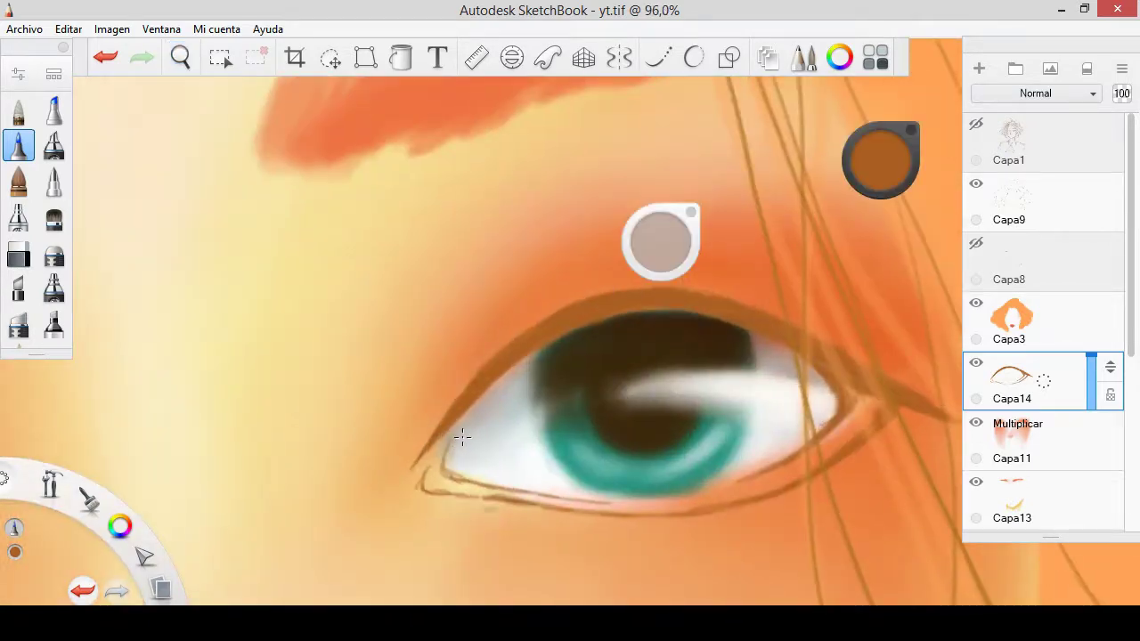
pyautogui.moveTo(776, 328); pyautogui.dragTo(700, 376)
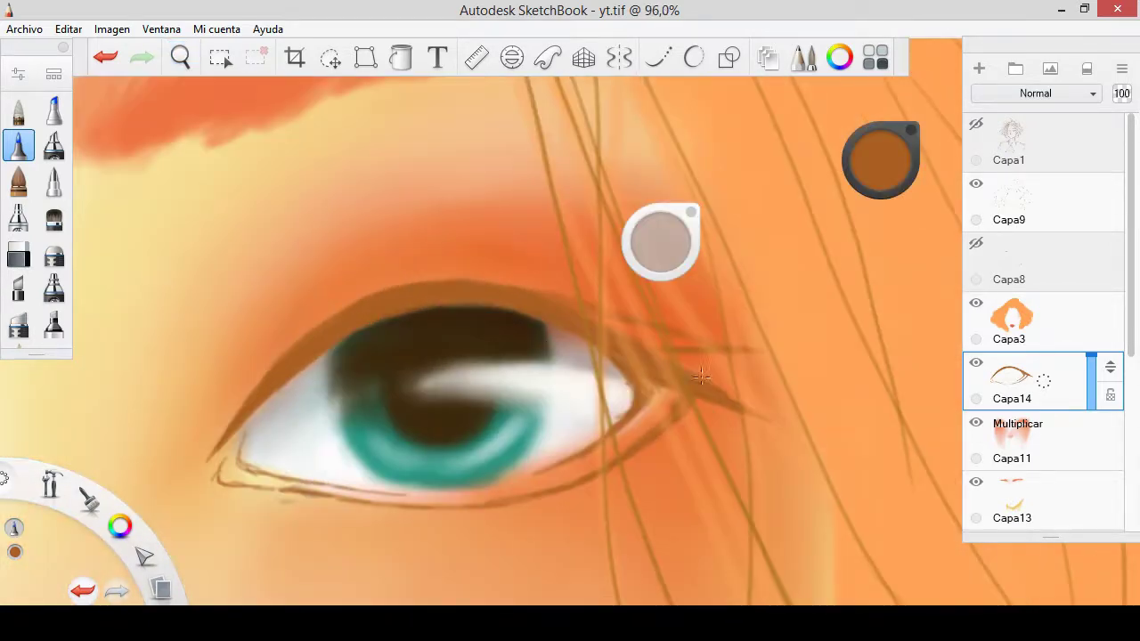
# - Add a brown lash flick at the eye's outer corner and resize the pencil
pyautogui.moveTo(611, 332); pyautogui.dragTo(757, 347)
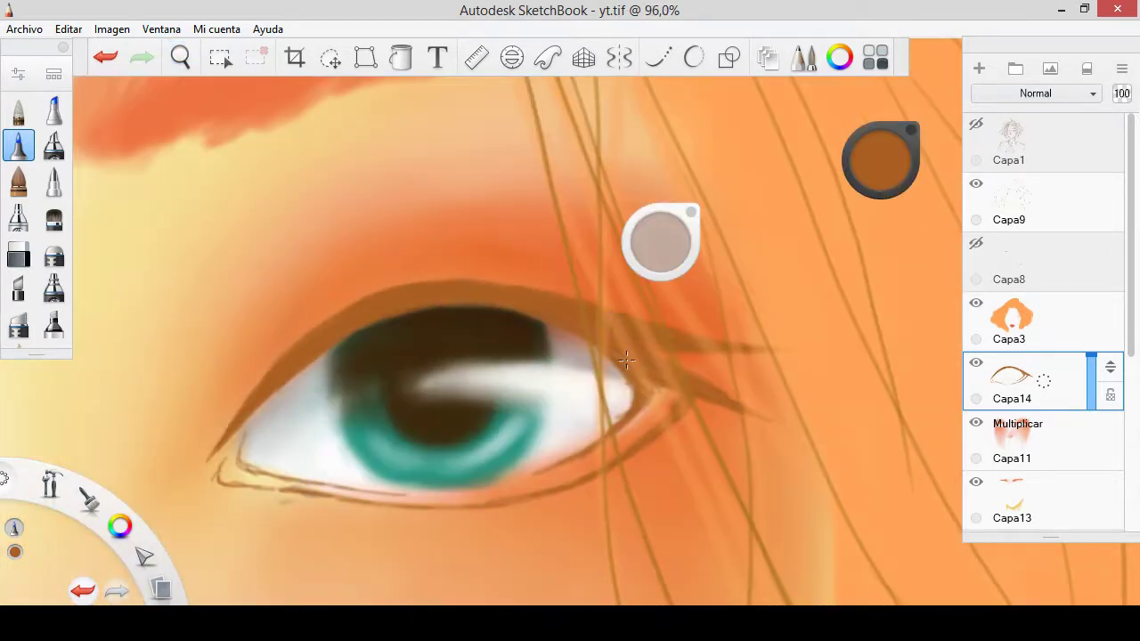
pyautogui.moveTo(529, 351); pyautogui.dragTo(290, 357)
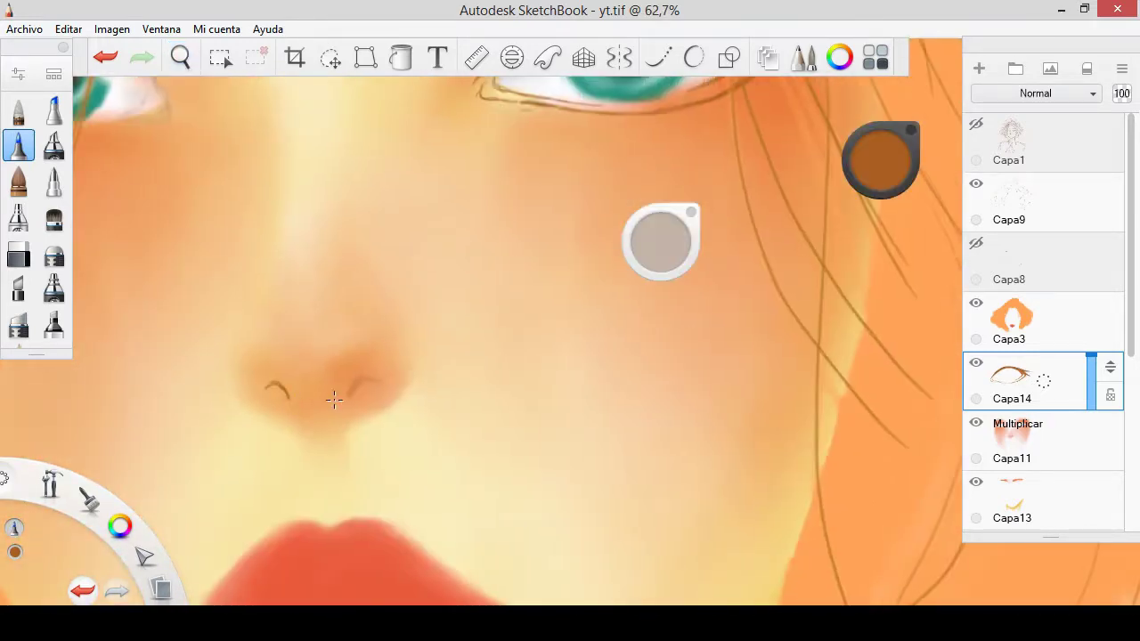
pyautogui.moveTo(379, 393); pyautogui.dragTo(600, 364)
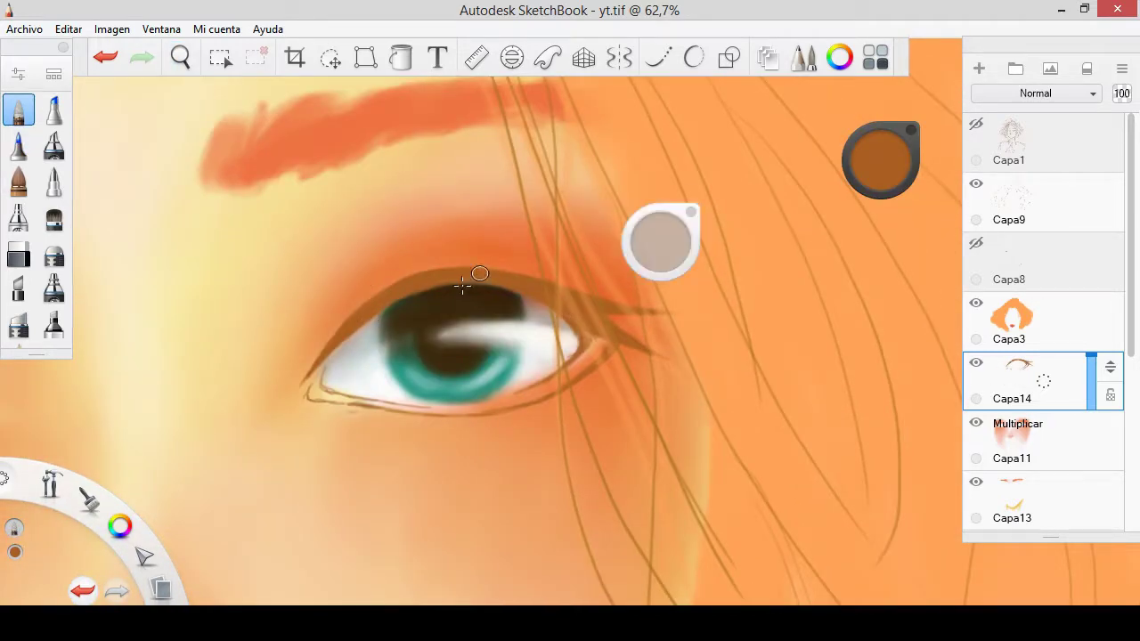
pyautogui.click(17, 217)
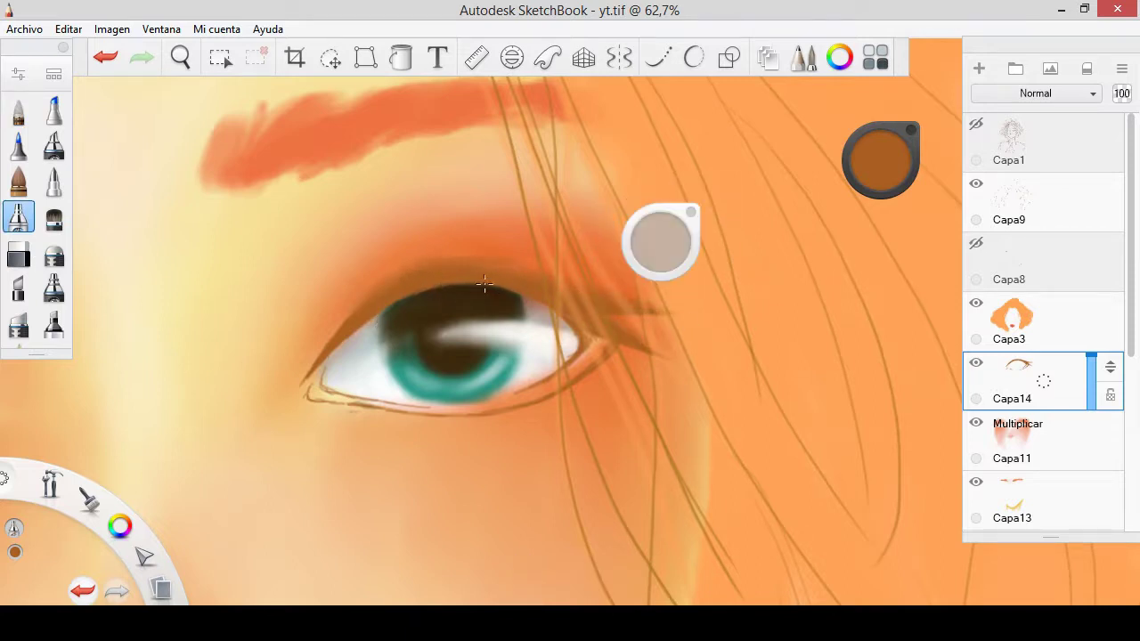
pyautogui.press('p')
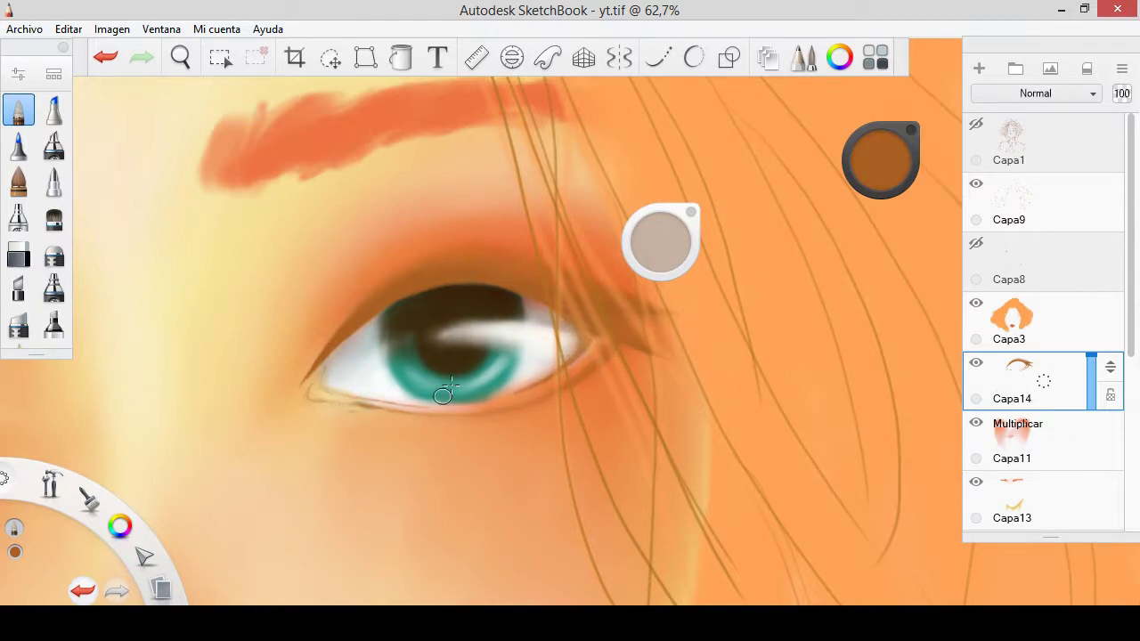
pyautogui.moveTo(452, 401); pyautogui.dragTo(418, 473)
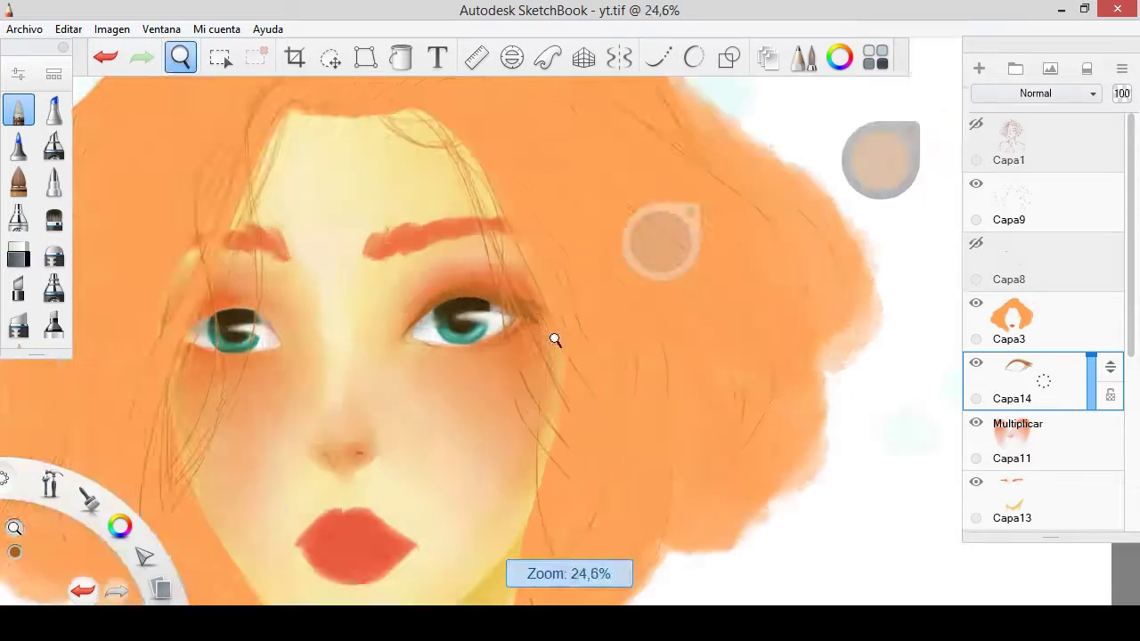
# - Lasso and copy-paste the outlined right eye, moving the copy over the left eye
pyautogui.press('m')
pyautogui.moveTo(523, 383); pyautogui.dragTo(423, 267)
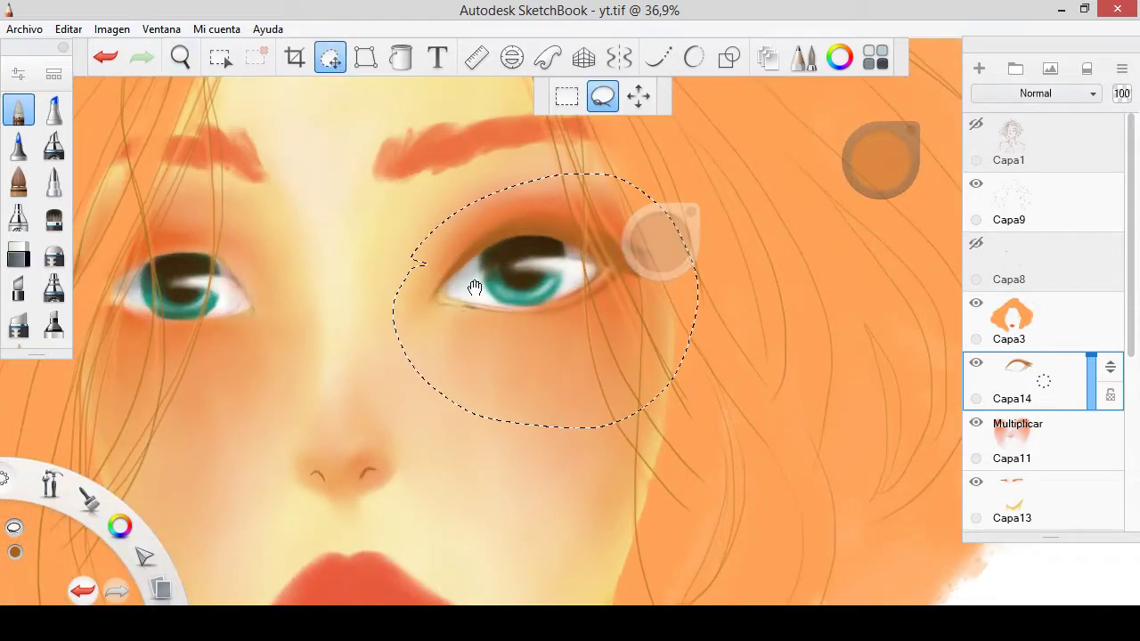
pyautogui.hotkey('ctrl', 'c')
pyautogui.hotkey('ctrl', 'v')
pyautogui.moveTo(547, 338); pyautogui.dragTo(249, 278)
pyautogui.click(365, 58)
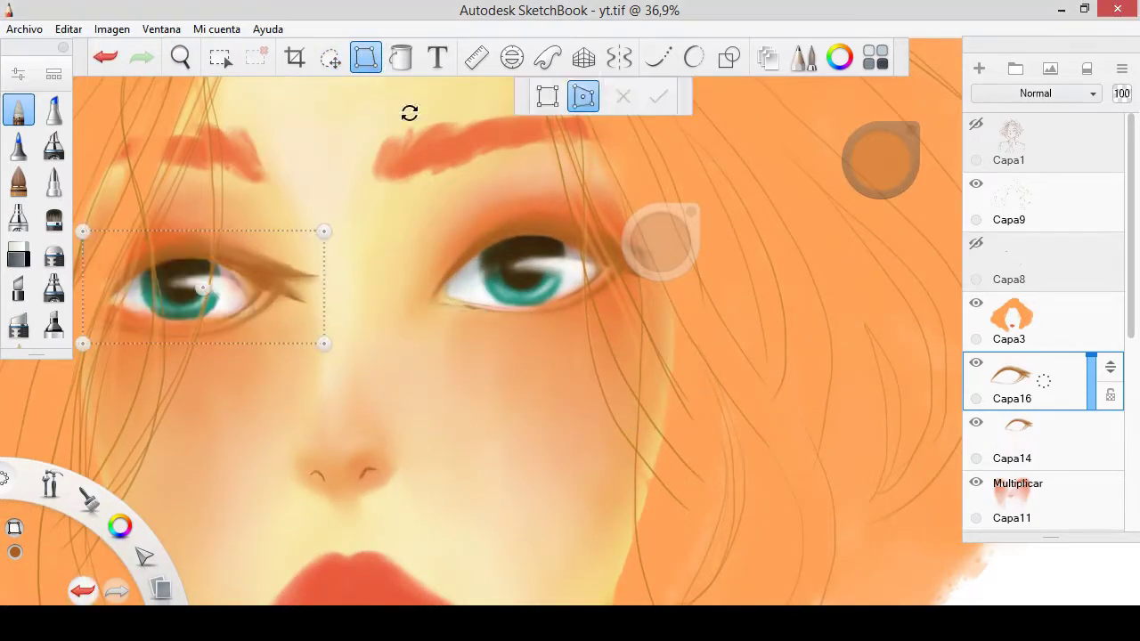
pyautogui.moveTo(86, 301); pyautogui.dragTo(329, 301)
pyautogui.moveTo(445, 311); pyautogui.dragTo(376, 299)
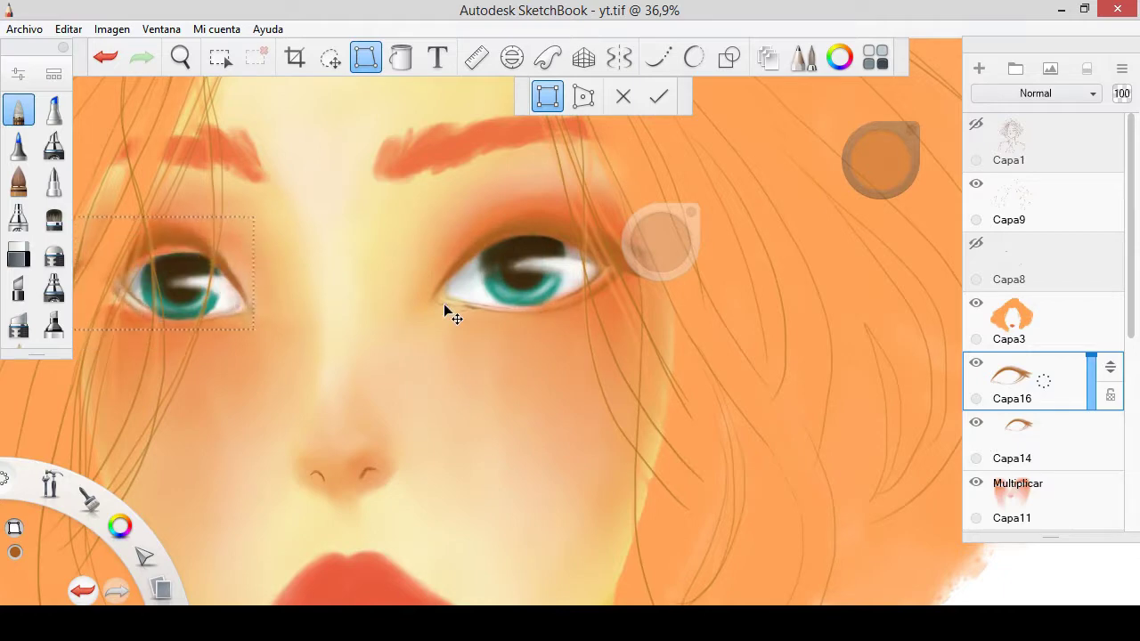
# - Stretch and distort the copied lines to fit the left eye, then apply the transform
pyautogui.moveTo(56, 61); pyautogui.dragTo(929, 278)
pyautogui.moveTo(74, 288); pyautogui.dragTo(62, 288)
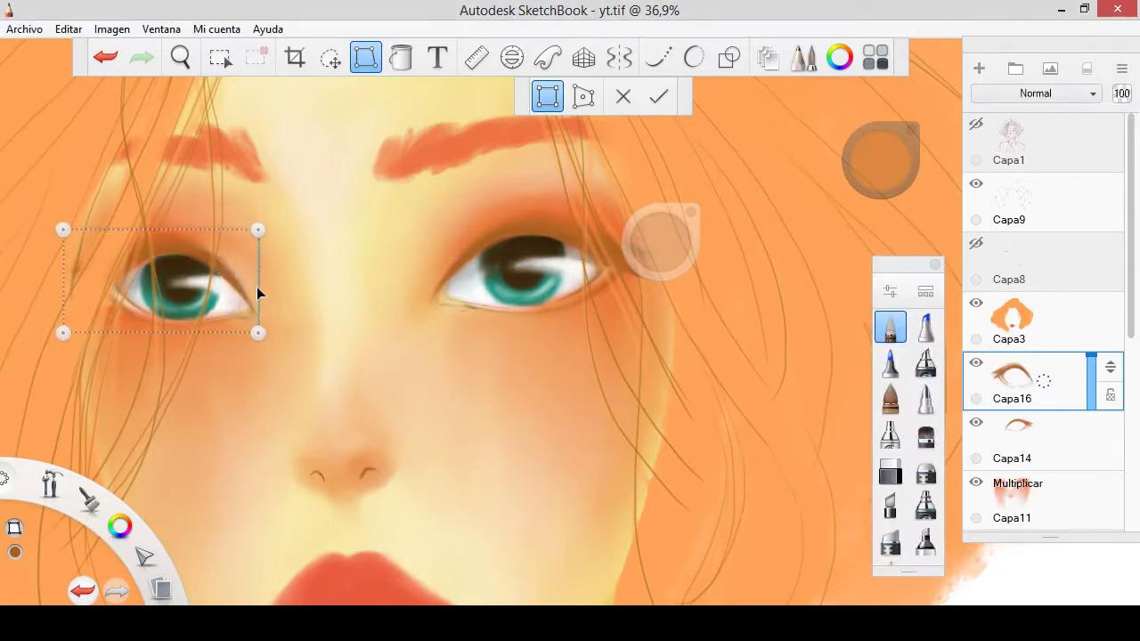
pyautogui.moveTo(257, 287); pyautogui.dragTo(261, 286)
pyautogui.moveTo(182, 333); pyautogui.dragTo(182, 327)
pyautogui.moveTo(62, 229); pyautogui.dragTo(52, 231)
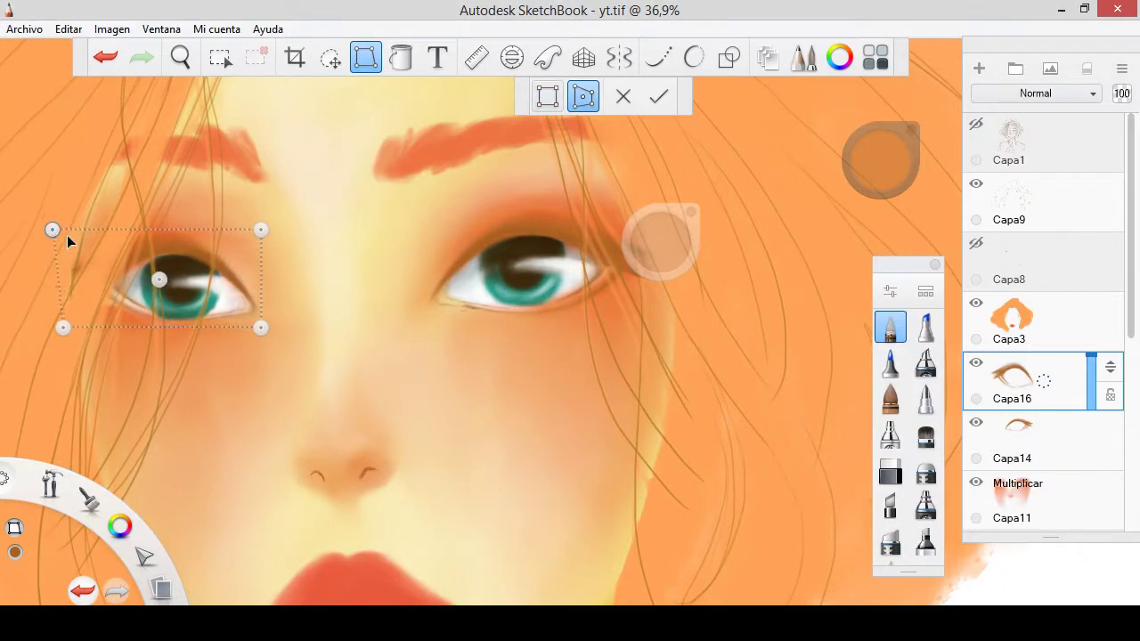
pyautogui.moveTo(171, 328); pyautogui.dragTo(171, 332)
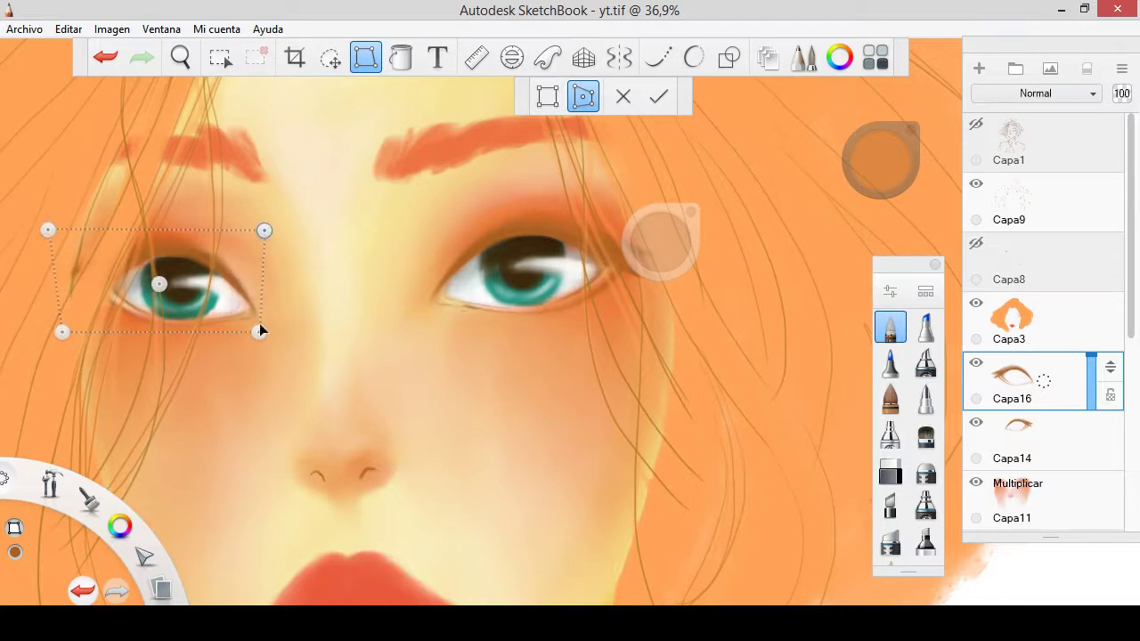
pyautogui.press('Return')
pyautogui.click(1032, 500)
pyautogui.click(880, 165)
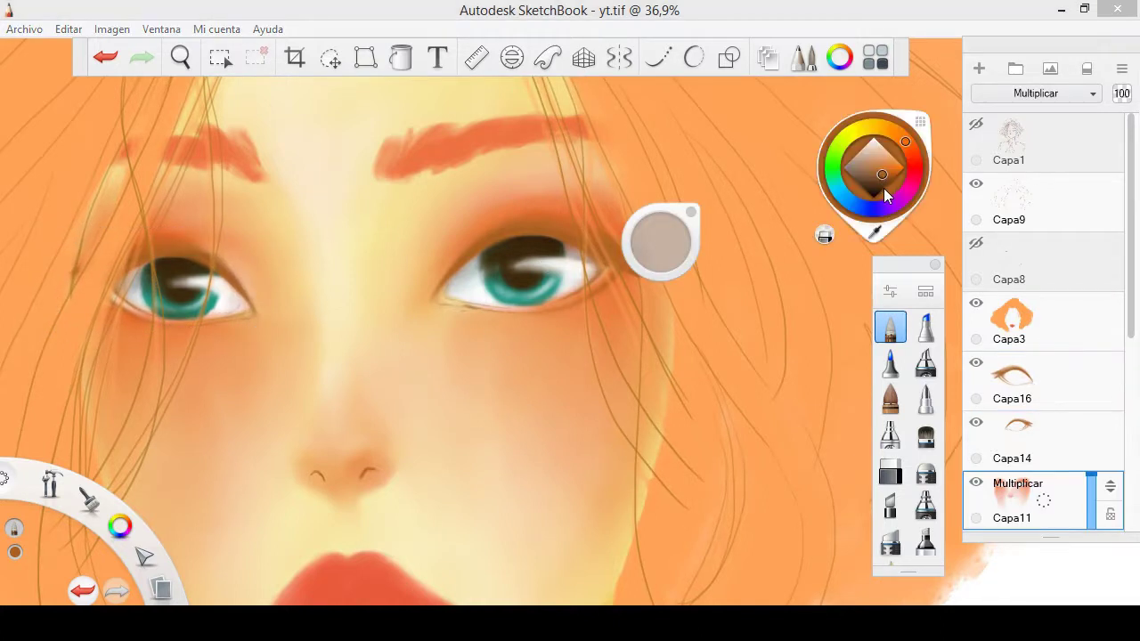
pyautogui.click(810, 207)
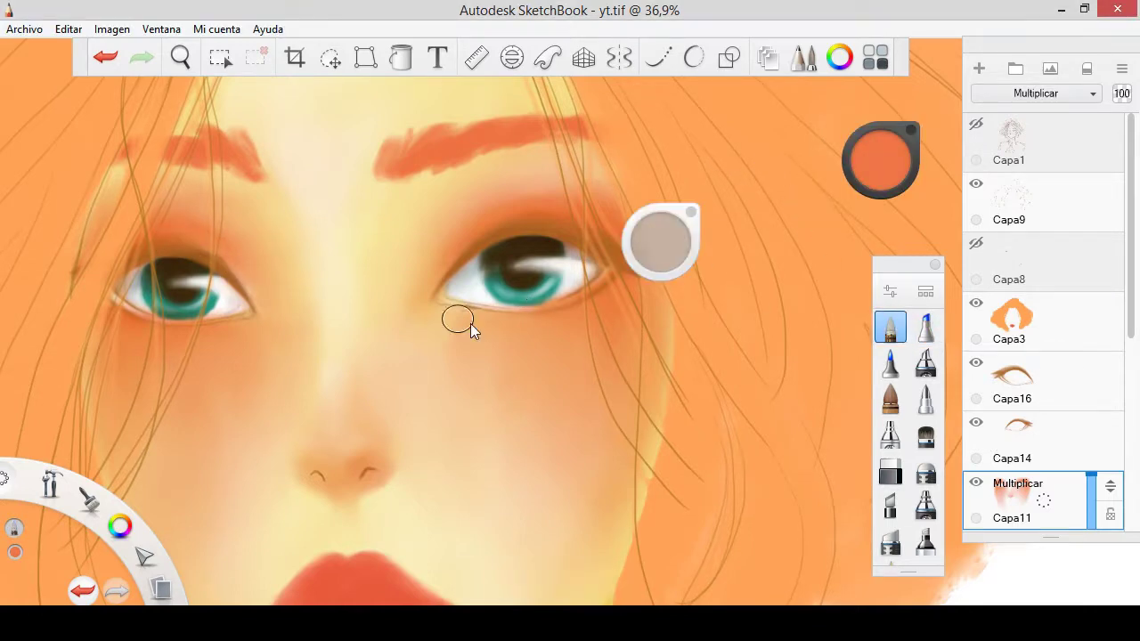
pyautogui.scroll(-5, 534, 323)
pyautogui.scroll(6, 537, 326)
pyautogui.scroll(-2, 508, 334)
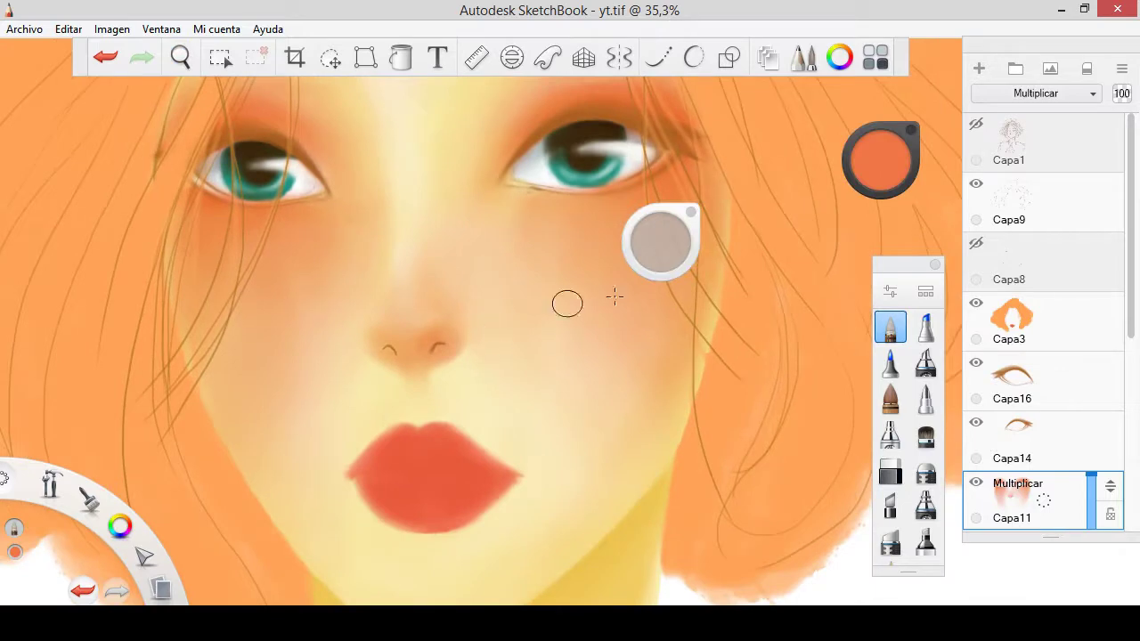
pyautogui.click(1033, 381)
pyautogui.click(889, 362)
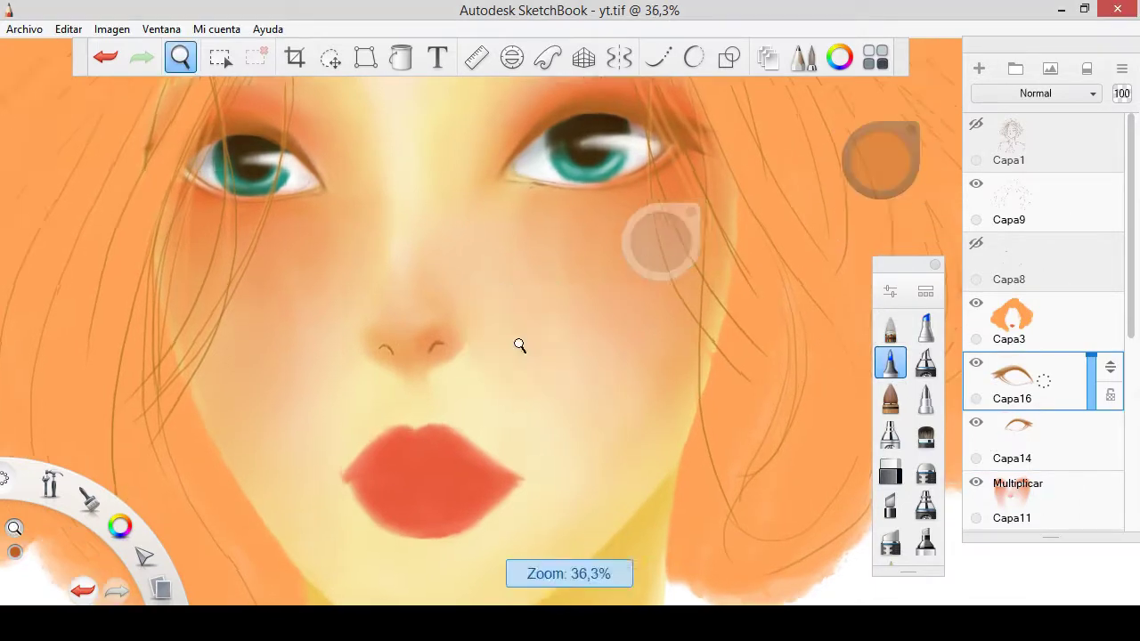
pyautogui.scroll(5, 519, 344)
pyautogui.moveTo(562, 276); pyautogui.dragTo(529, 301)
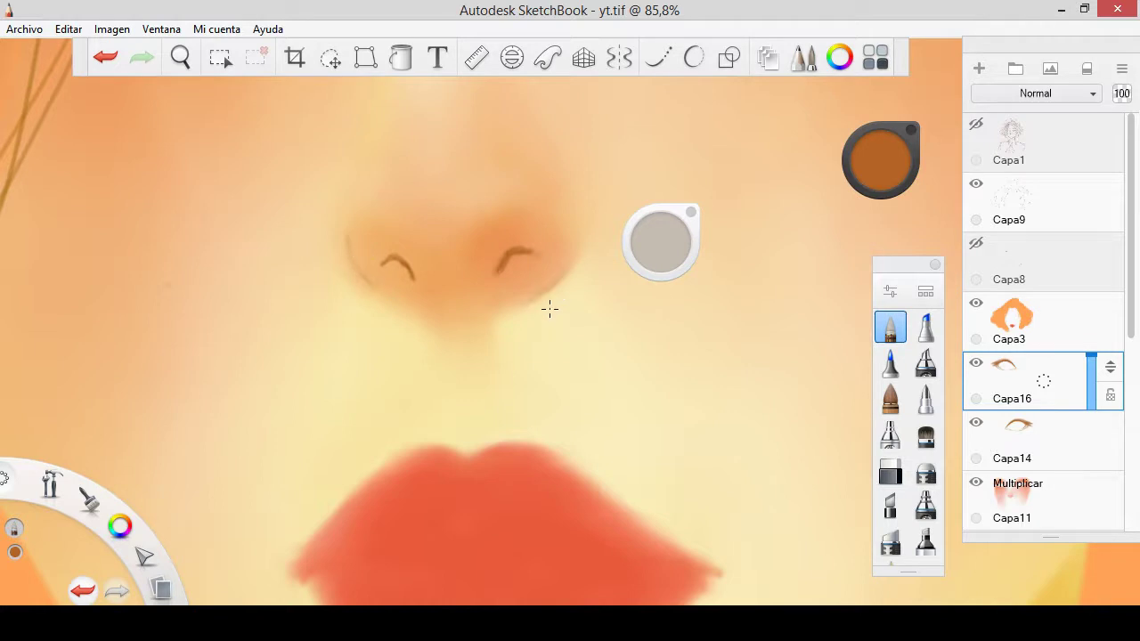
pyautogui.moveTo(501, 220); pyautogui.dragTo(472, 256)
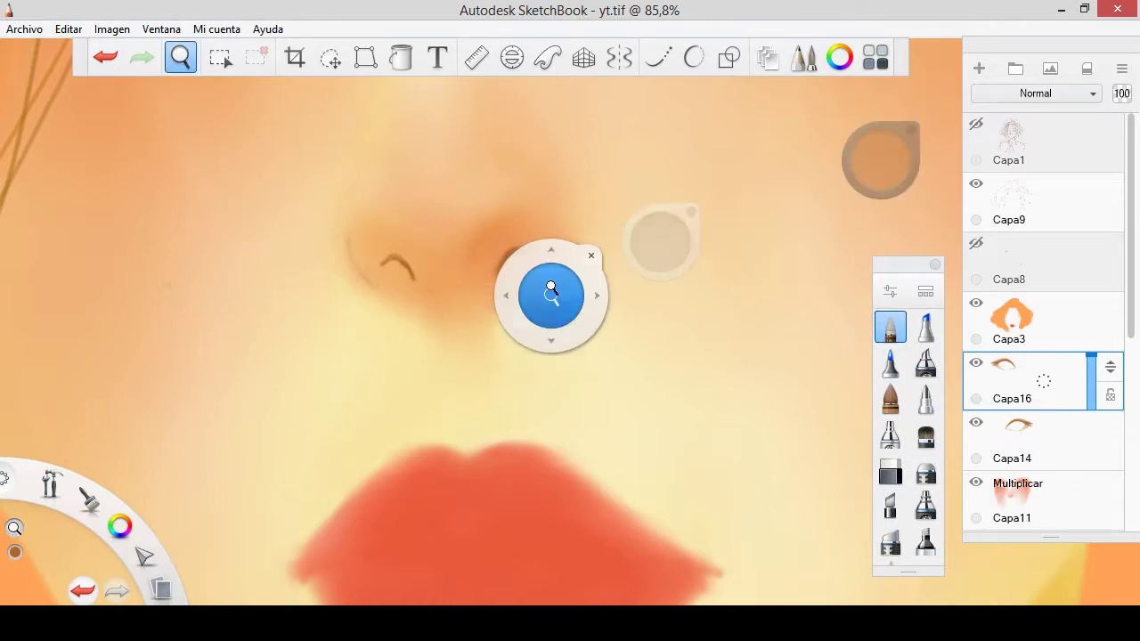
pyautogui.moveTo(555, 295)
pyautogui.mouseDown()
pyautogui.moveTo(525, 134)
pyautogui.moveTo(530, 142)
pyautogui.mouseUp()
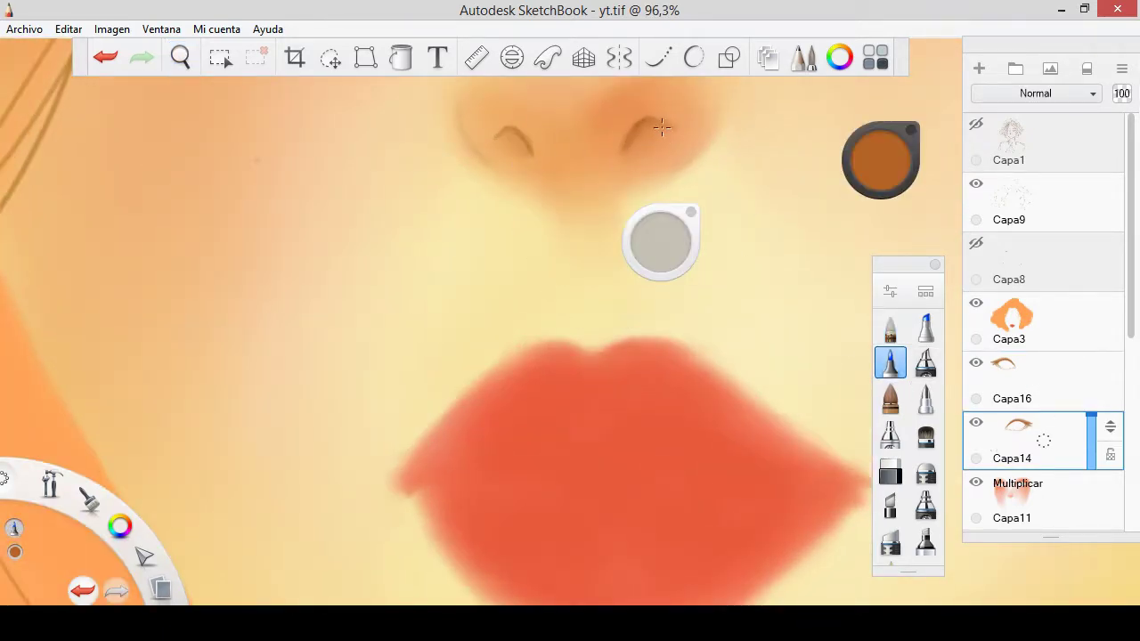
pyautogui.scroll(-5, 541, 508)
pyautogui.scroll(-3, 613, 399)
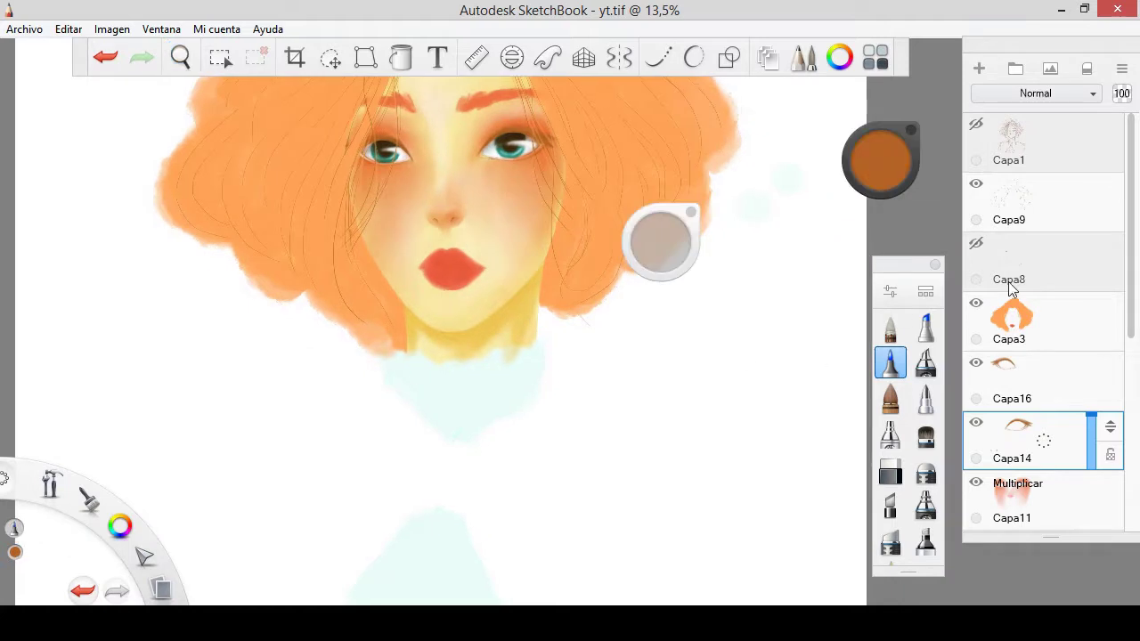
# - On Capa4, outline the pale collar with a freehand selection, then undo it and deselect
pyautogui.scroll(-2, 1114, 407)
pyautogui.scroll(2, 1114, 406)
pyautogui.scroll(-5, 1101, 457)
pyautogui.click(1042, 454)
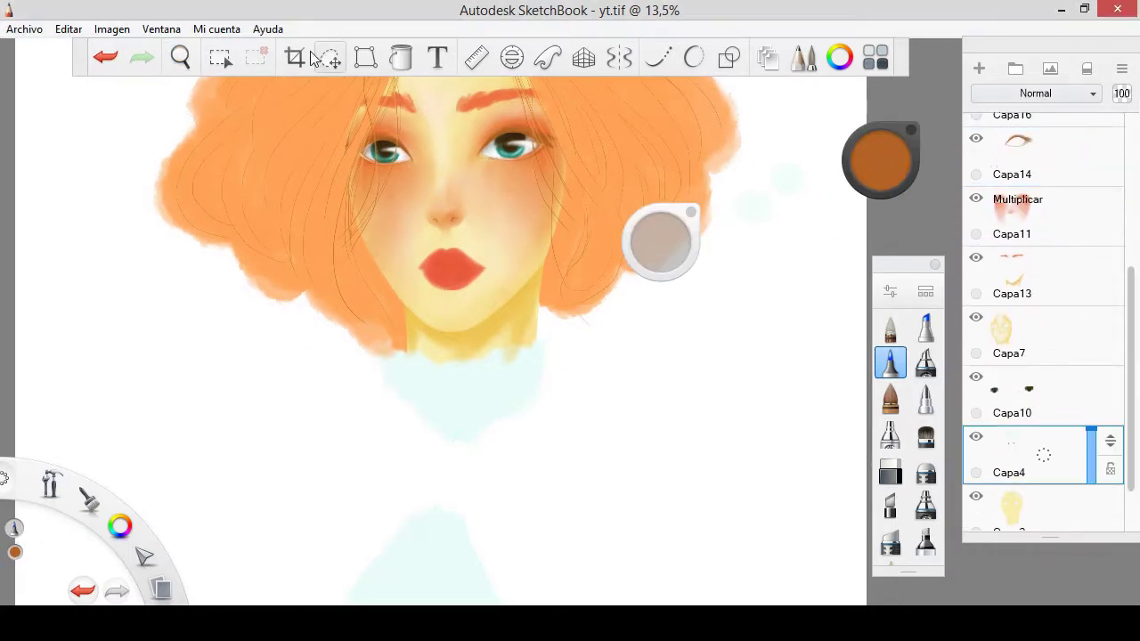
pyautogui.click(326, 58)
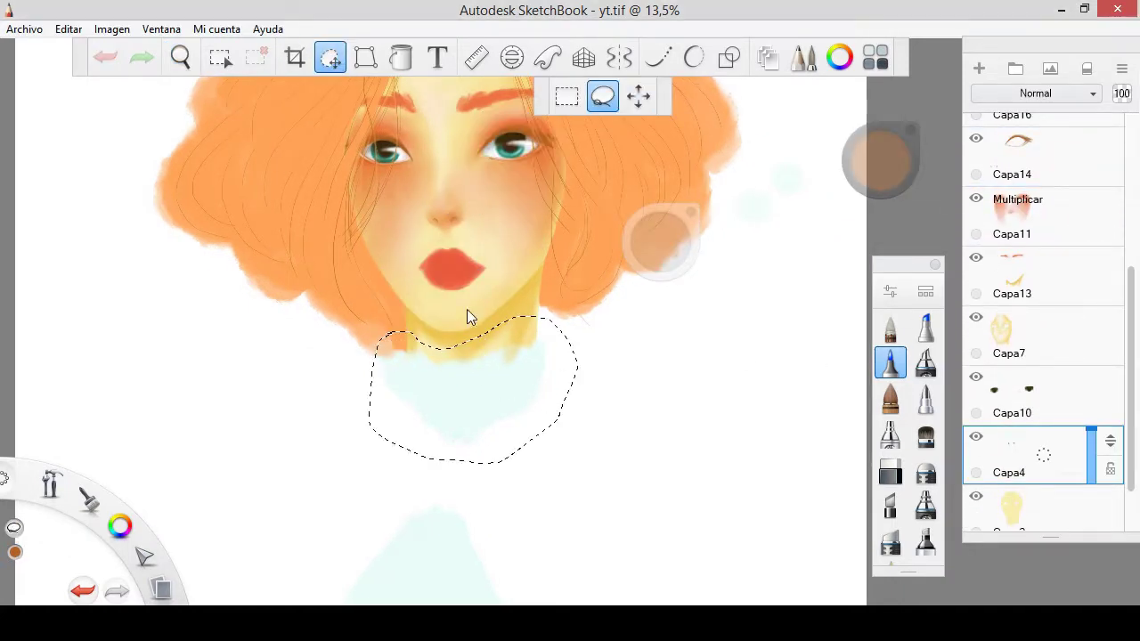
pyautogui.moveTo(445, 324)
pyautogui.mouseDown()
pyautogui.moveTo(470, 364)
pyautogui.moveTo(435, 272)
pyautogui.mouseUp()
pyautogui.hotkey('ctrl', 'z')
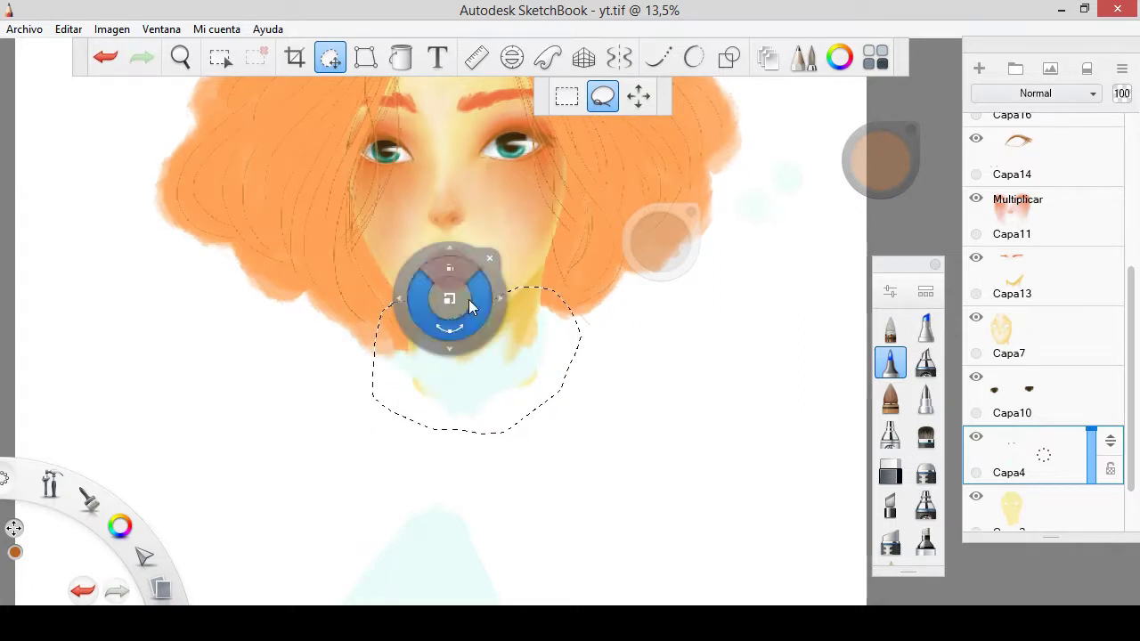
pyautogui.hotkey('ctrl', 'z')
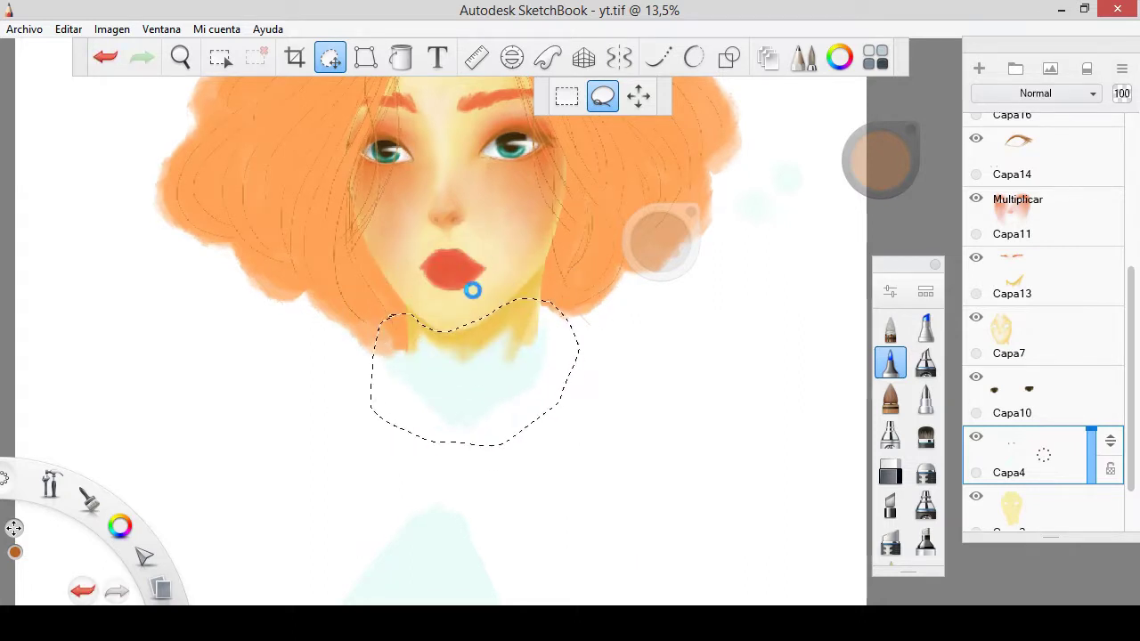
pyautogui.hotkey('ctrl', 'd')
# - Zoom in on the chin and paint light blue over the bottom of the neck on Capa13
pyautogui.moveTo(547, 320); pyautogui.dragTo(1068, 325)
pyautogui.click(1051, 280)
pyautogui.click(926, 472)
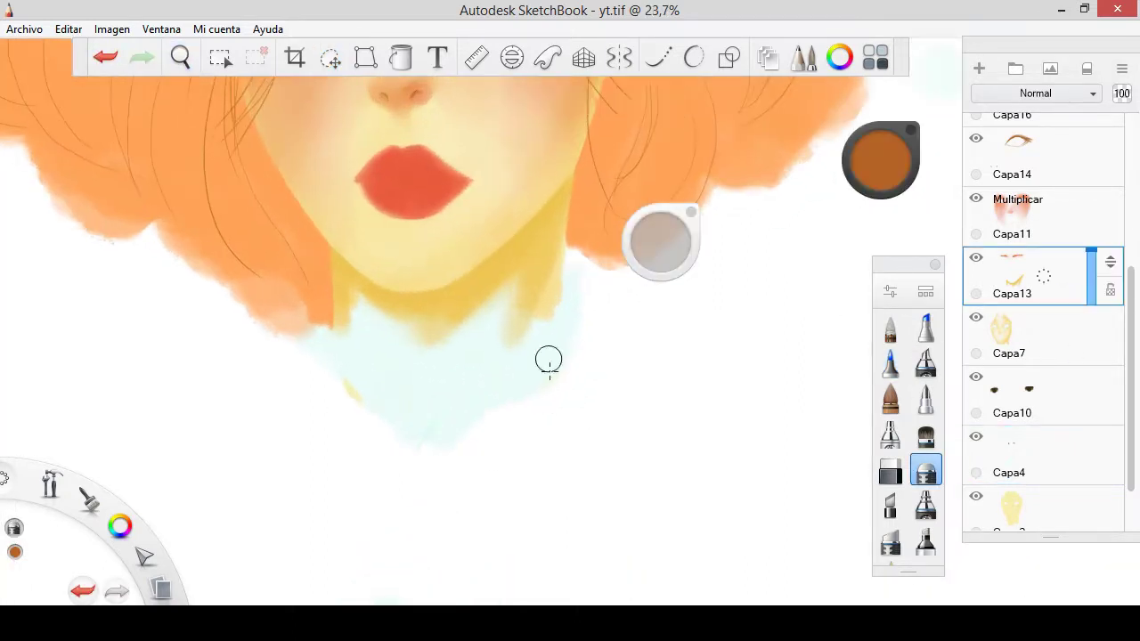
pyautogui.moveTo(435, 307); pyautogui.dragTo(406, 337)
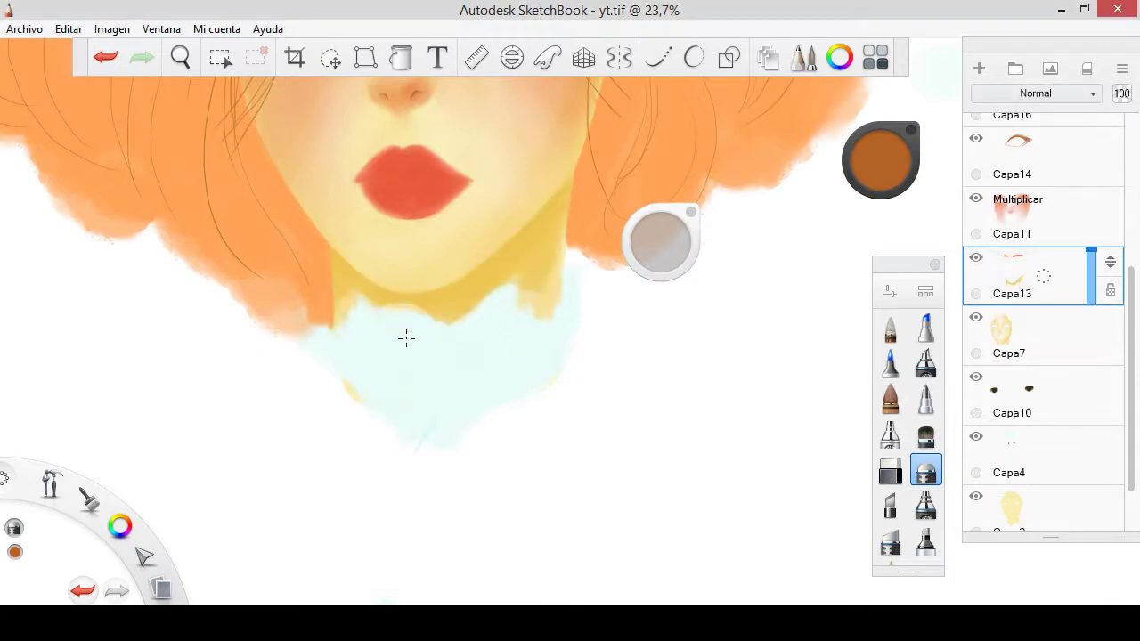
# - Sample the pale cyan collar colour on Capa4 and move Capa4 just below Capa13
pyautogui.click(1041, 454)
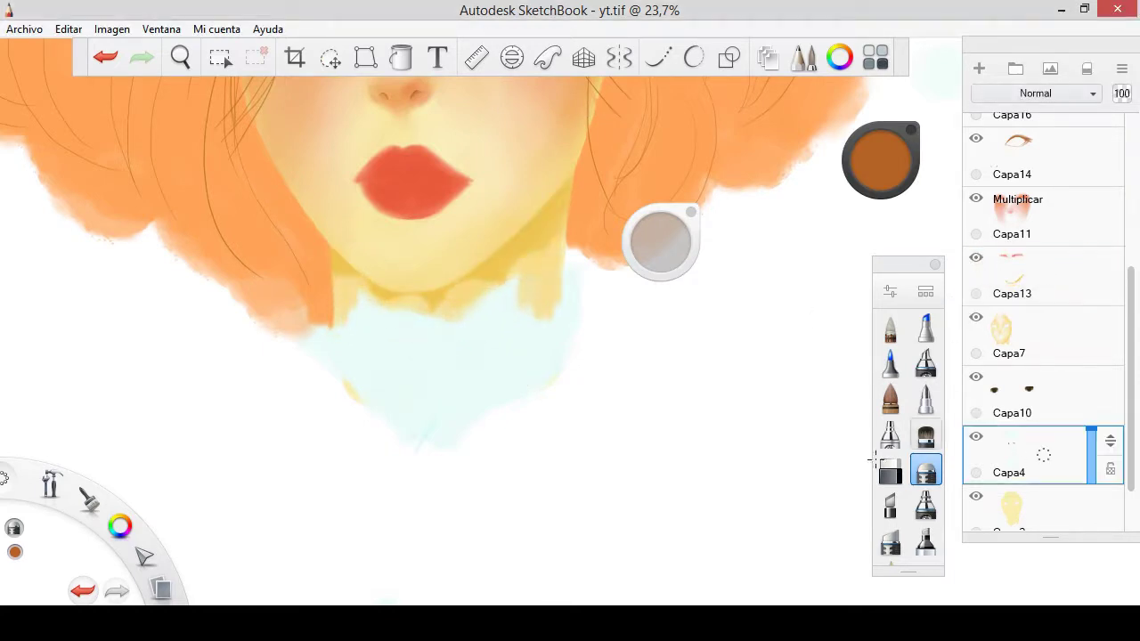
pyautogui.click(926, 328)
pyautogui.keyDown('alt'); pyautogui.click(492, 332); pyautogui.keyUp('alt')
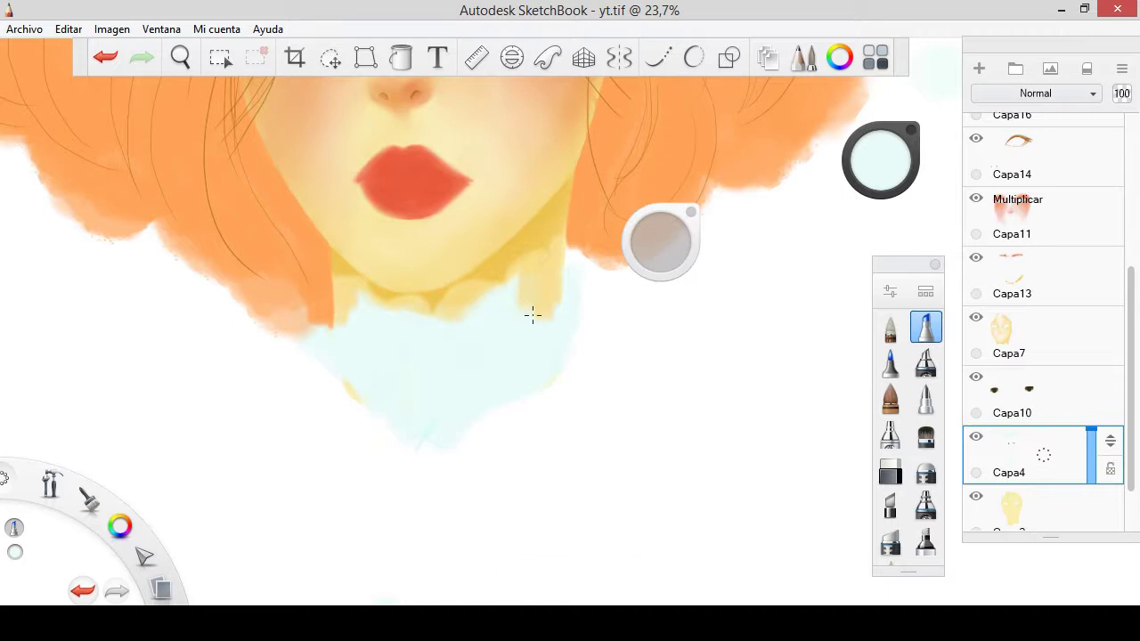
pyautogui.scroll(-1, 1117, 414)
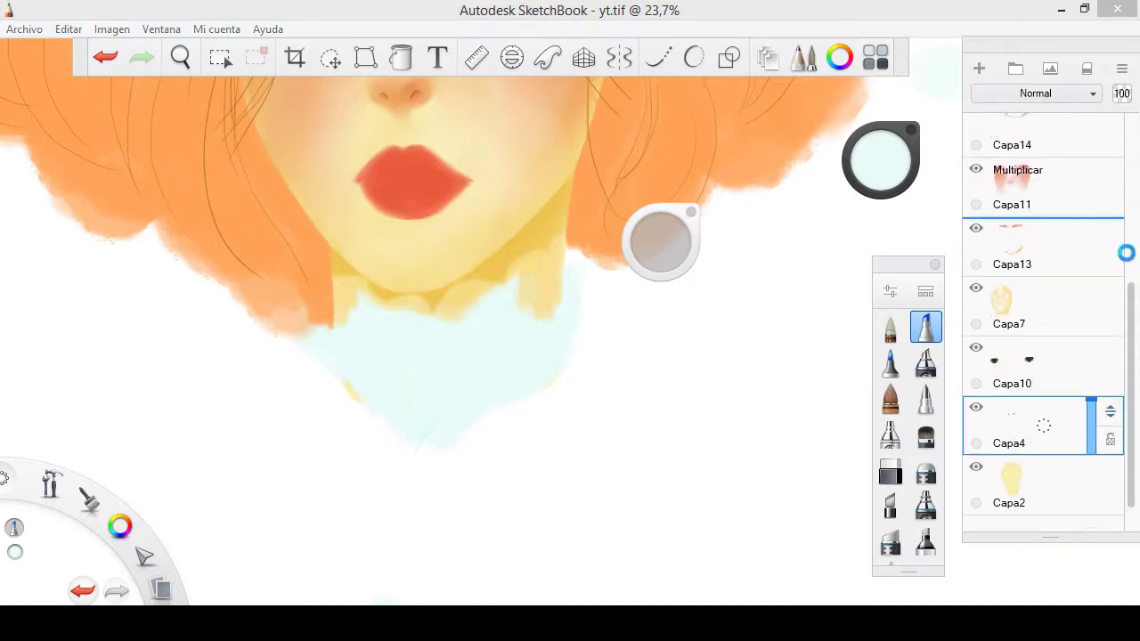
pyautogui.moveTo(1126, 253); pyautogui.dragTo(1117, 267)
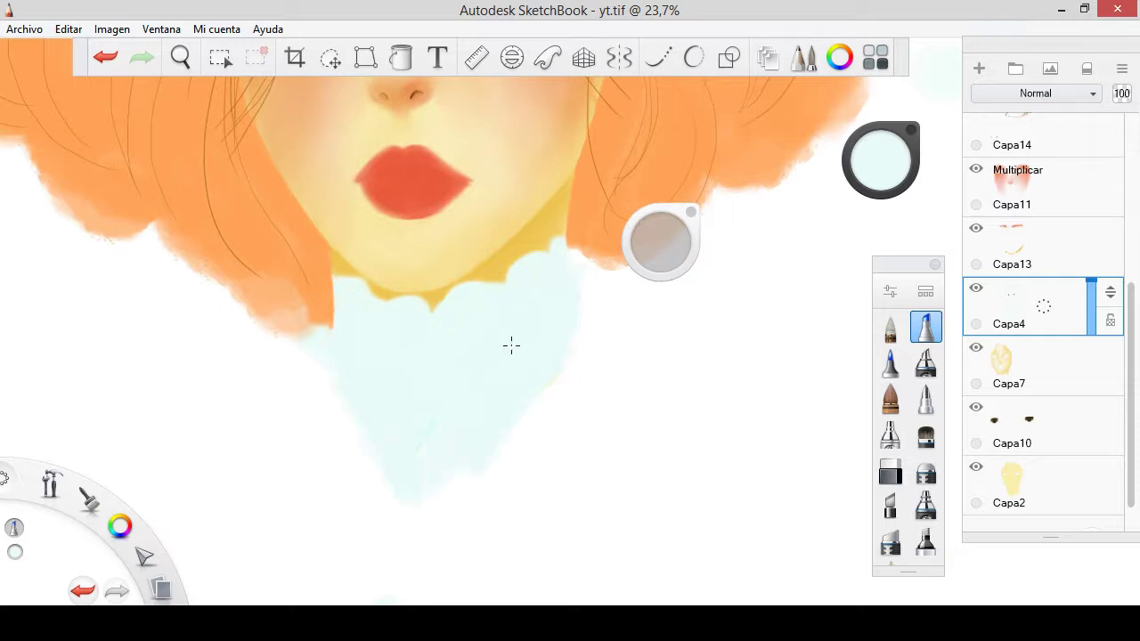
# - Move Capa4 below Capa2 so the yellow neck shows
pyautogui.scroll(-2, 510, 346)
pyautogui.scroll(-1, 587, 328)
pyautogui.scroll(-1, 528, 372)
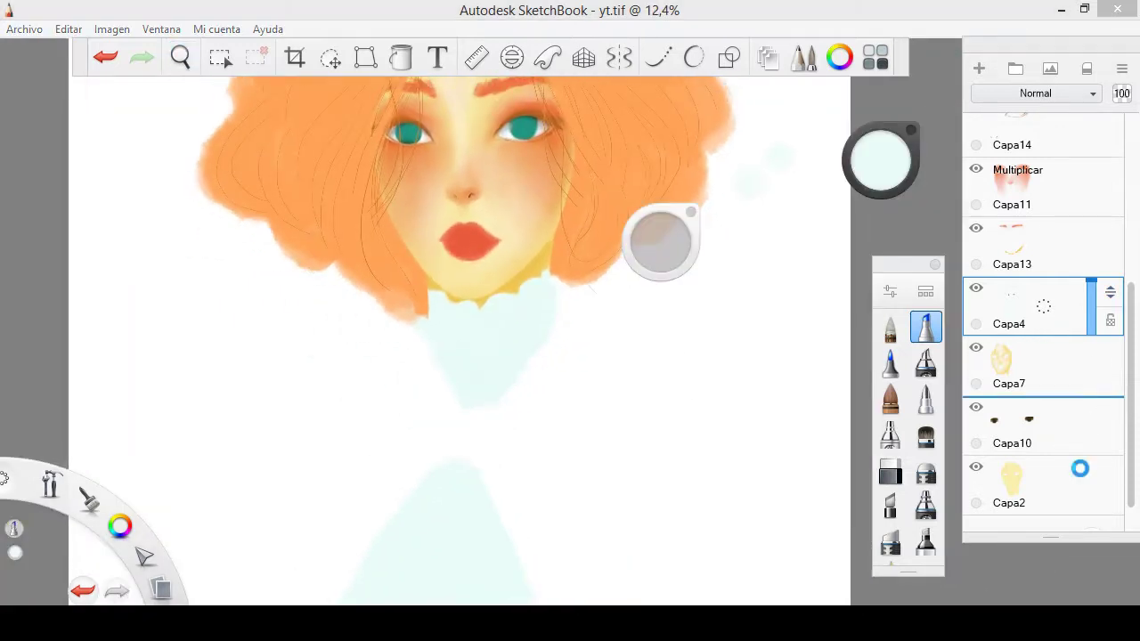
pyautogui.moveTo(1079, 468); pyautogui.dragTo(1073, 498)
pyautogui.scroll(5, 515, 322)
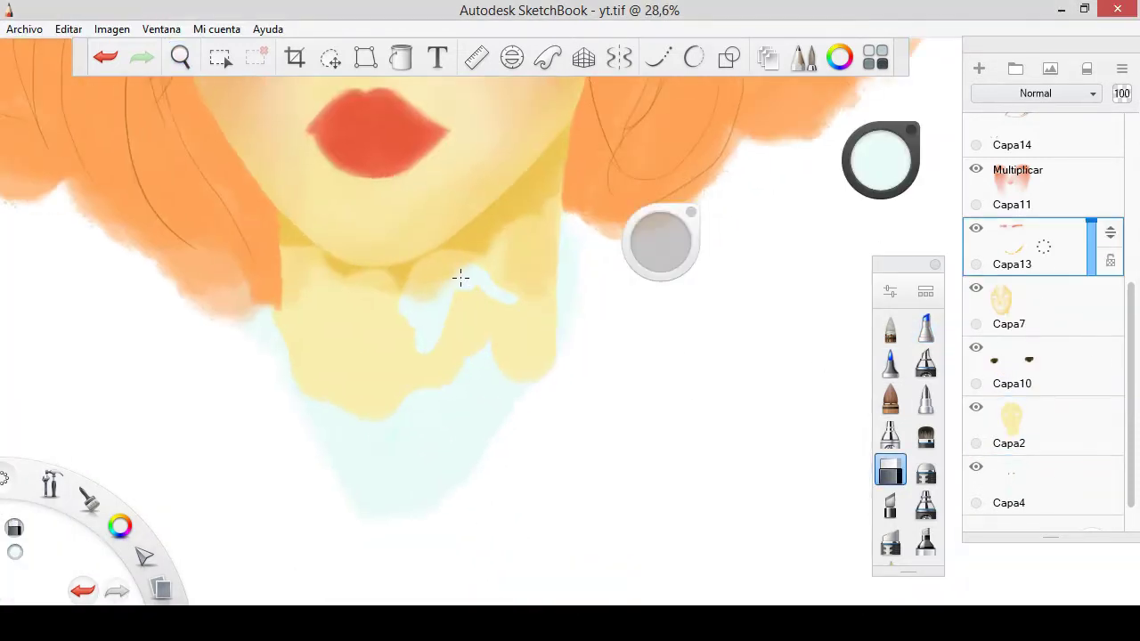
# - Erase the yellow under the chin with eraser size about 39, and add a new layer above Capa3
pyautogui.click(1030, 312)
pyautogui.moveTo(423, 267); pyautogui.dragTo(460, 281)
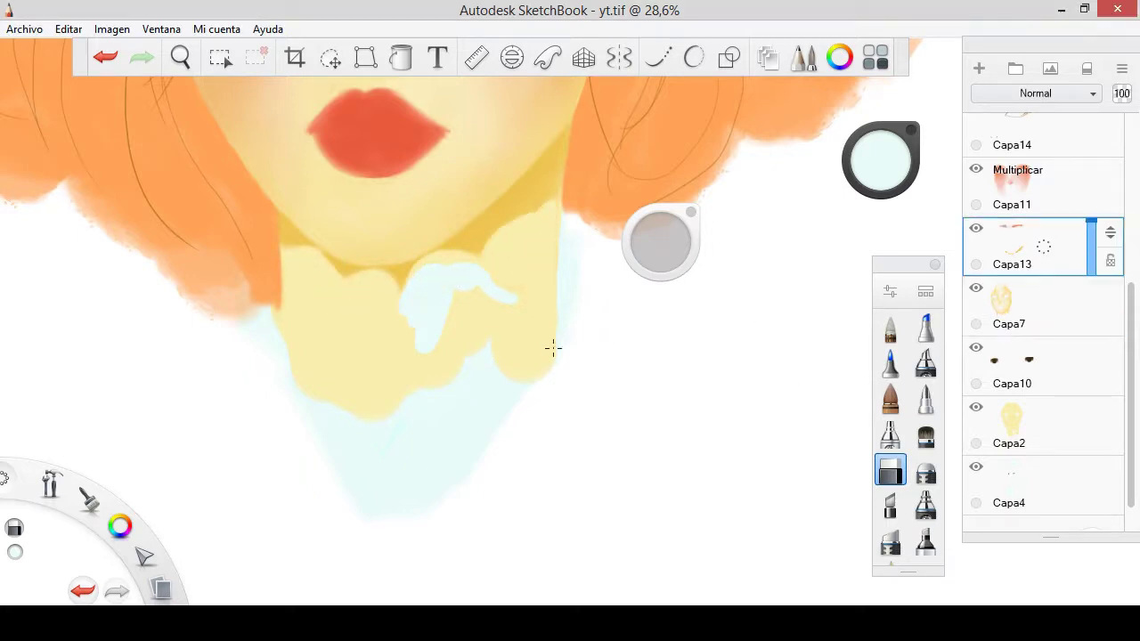
pyautogui.moveTo(660, 241); pyautogui.dragTo(673, 239)
pyautogui.moveTo(534, 267); pyautogui.dragTo(303, 374)
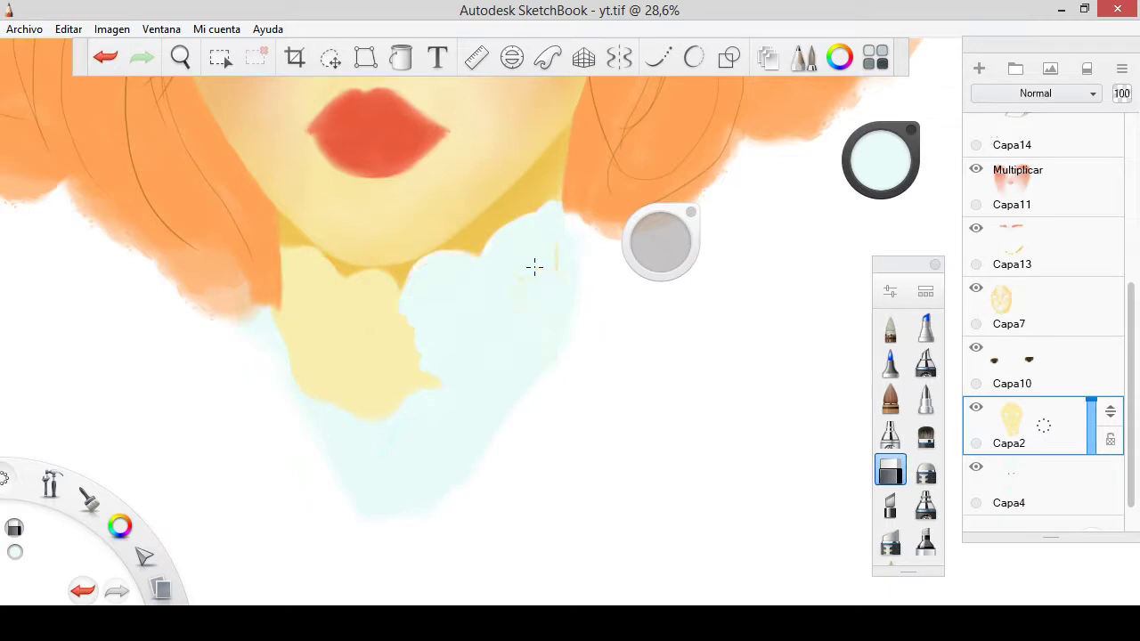
pyautogui.scroll(-4, 587, 318)
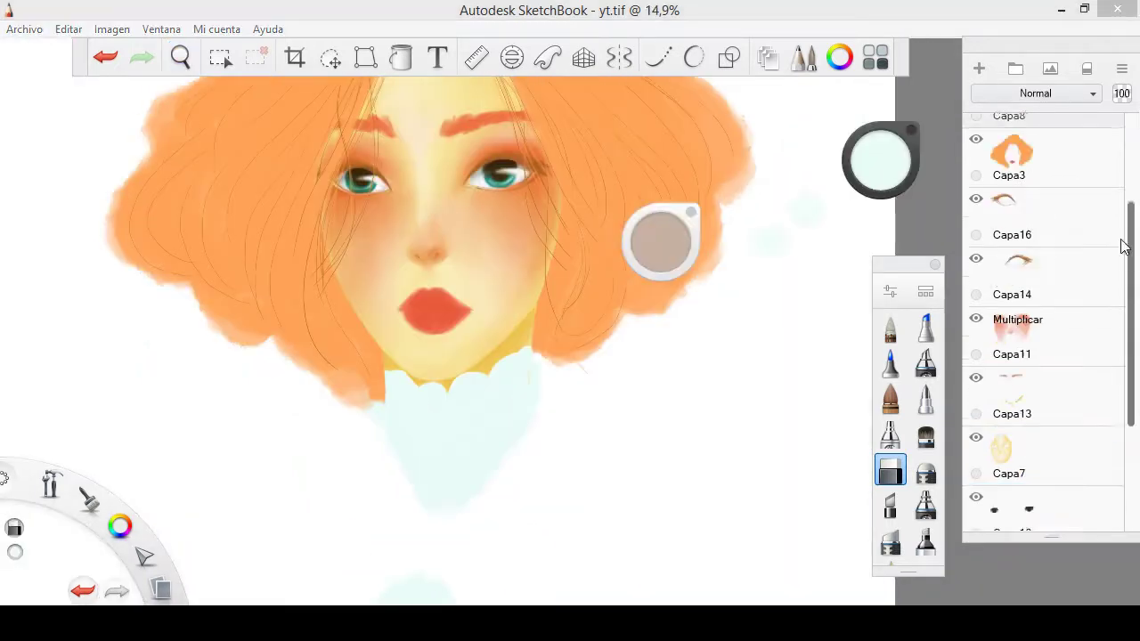
pyautogui.click(978, 69)
# - Paint orange (57% brightness) hair locks along both cheeks on Capa18, undoing two stray strokes
pyautogui.click(925, 328)
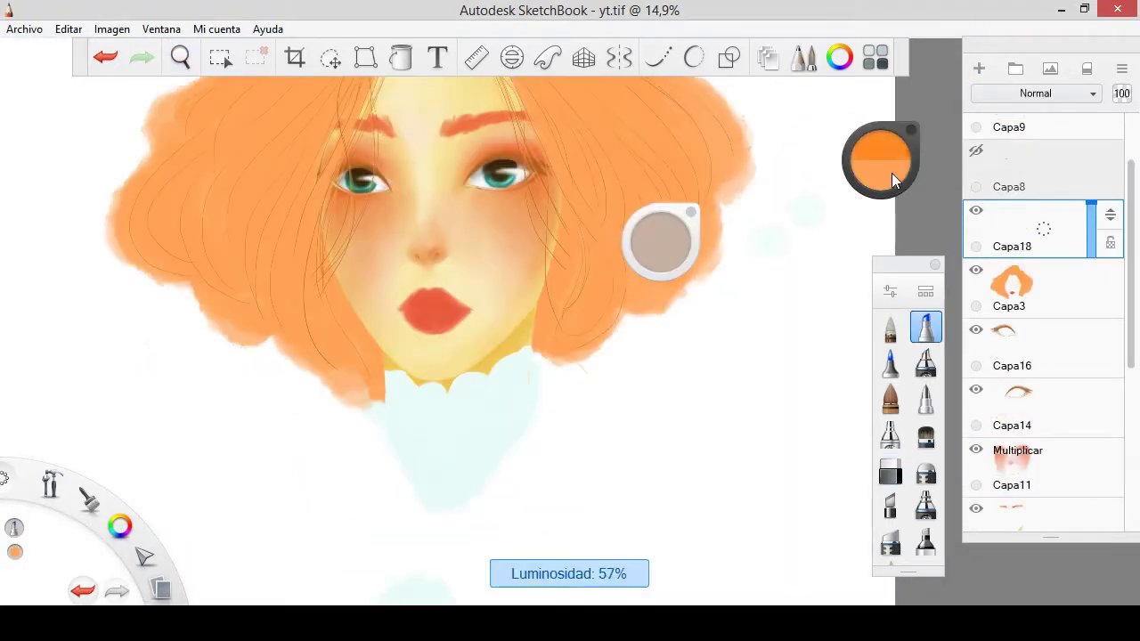
pyautogui.moveTo(891, 172); pyautogui.dragTo(892, 189)
pyautogui.moveTo(333, 316); pyautogui.dragTo(348, 330)
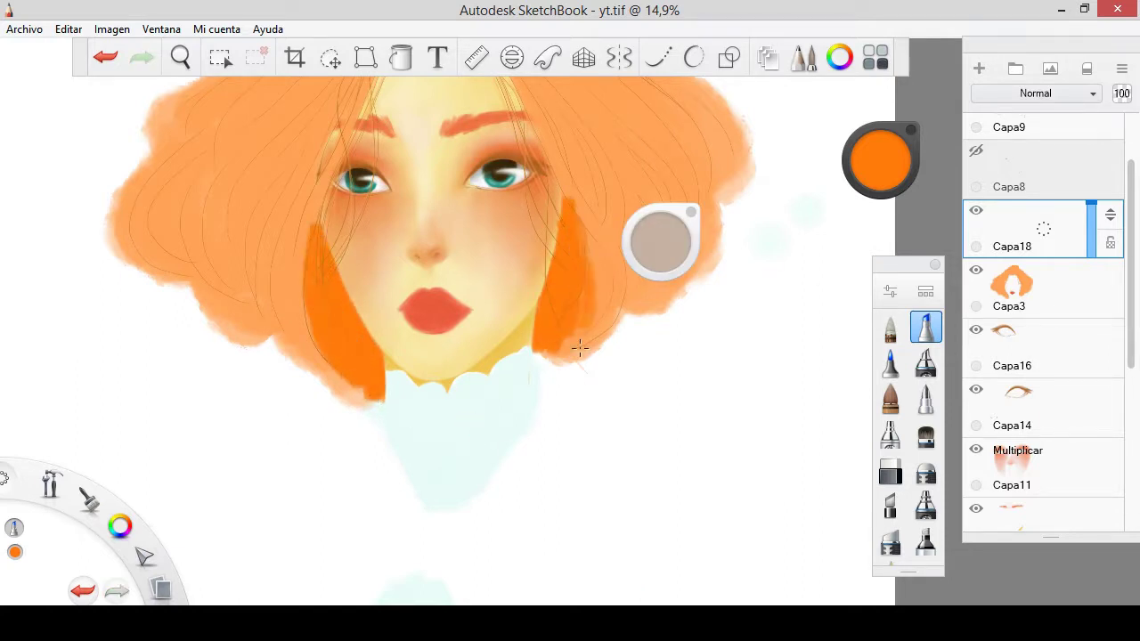
pyautogui.moveTo(608, 259); pyautogui.dragTo(531, 365)
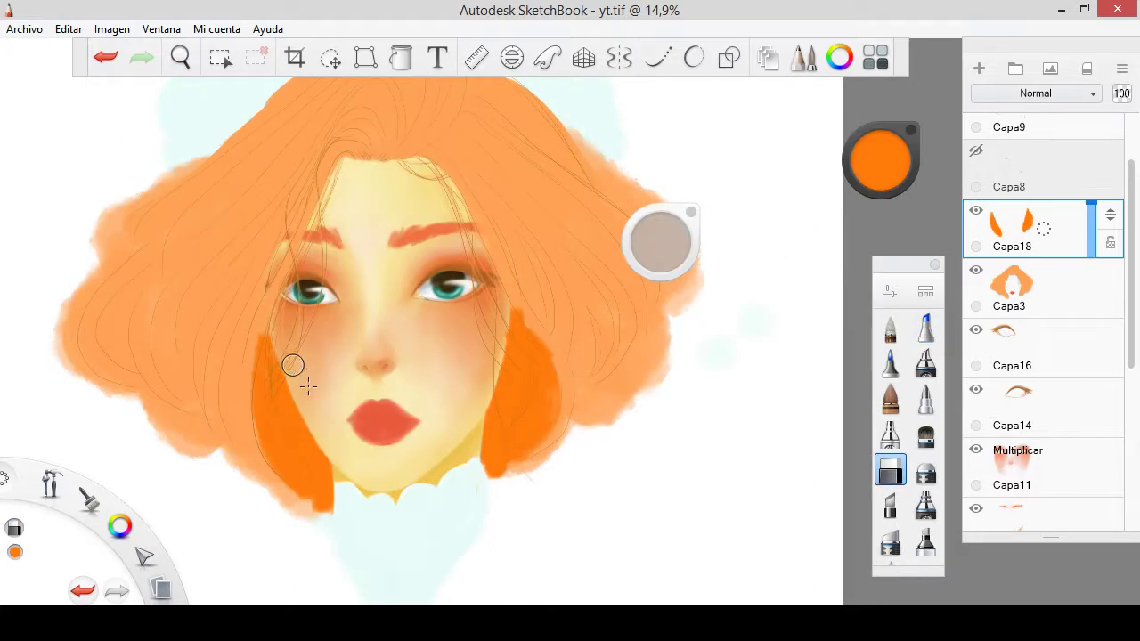
pyautogui.hotkey('ctrl', 'z')
pyautogui.scroll(4, 339, 411)
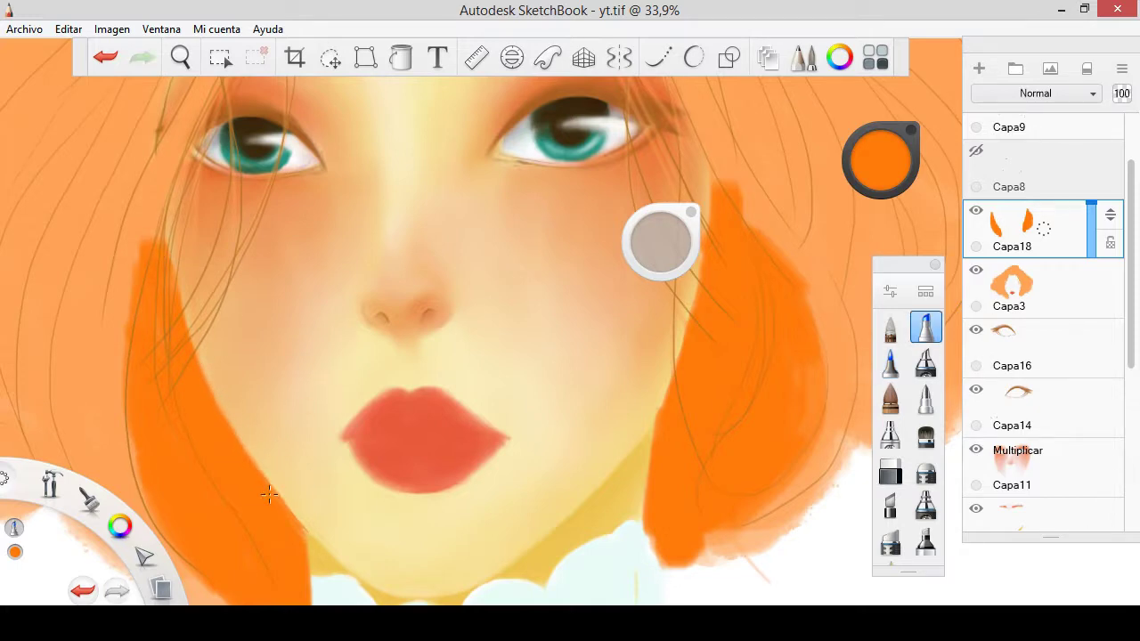
pyautogui.hotkey('ctrl', 'z')
pyautogui.scroll(2, 685, 403)
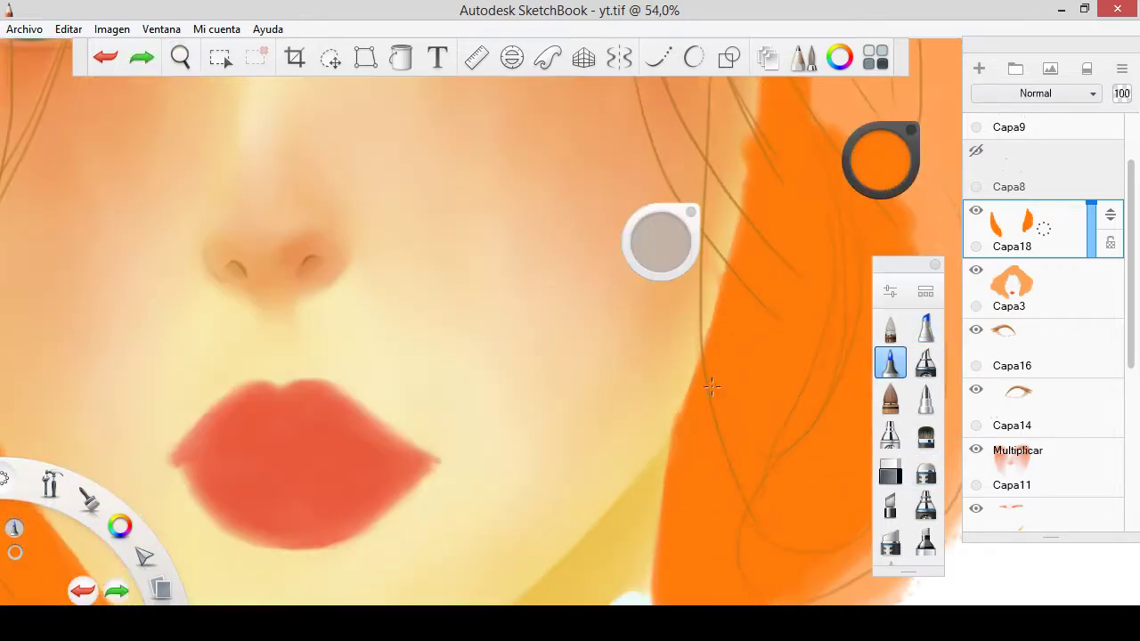
pyautogui.scroll(-4, 699, 383)
pyautogui.scroll(-1, 721, 294)
pyautogui.scroll(-3, 703, 253)
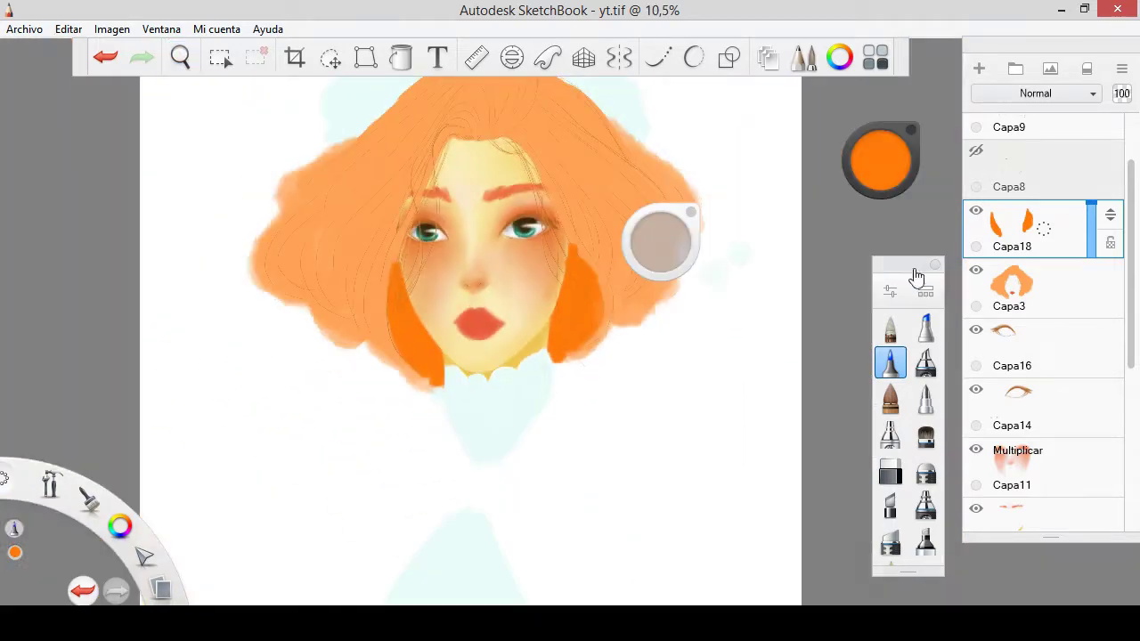
pyautogui.press('alt')
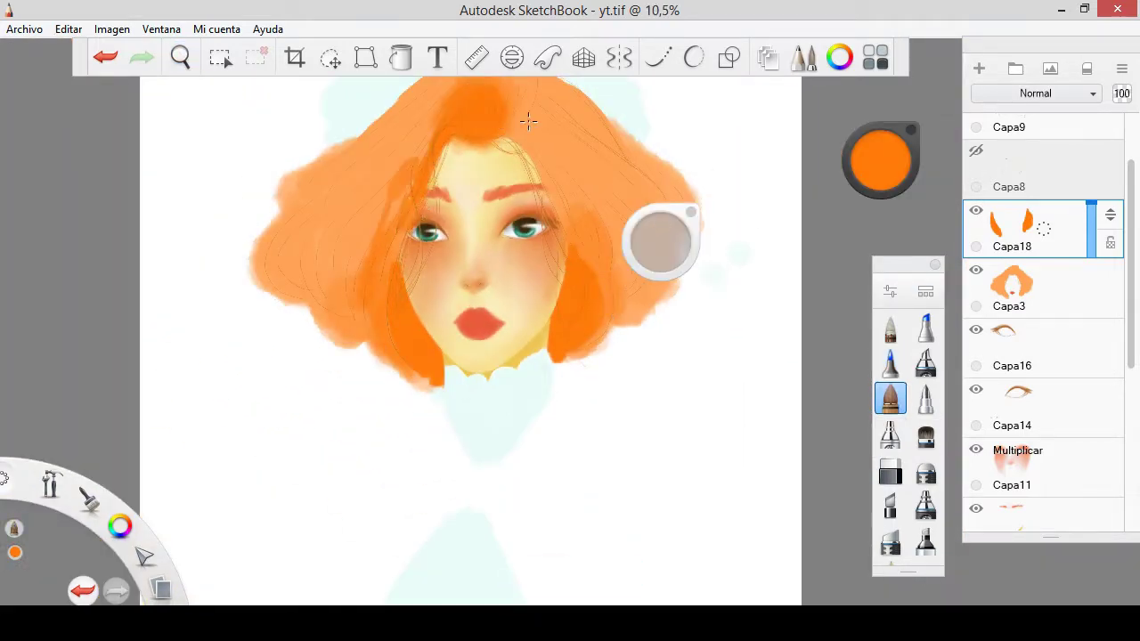
# - Paint orange over the crown and reframe the view around the whole hairdo
pyautogui.moveTo(528, 120)
pyautogui.mouseDown()
pyautogui.moveTo(373, 178)
pyautogui.moveTo(320, 255)
pyautogui.mouseUp()
pyautogui.scroll(1, 593, 339)
pyautogui.scroll(2, 393, 140)
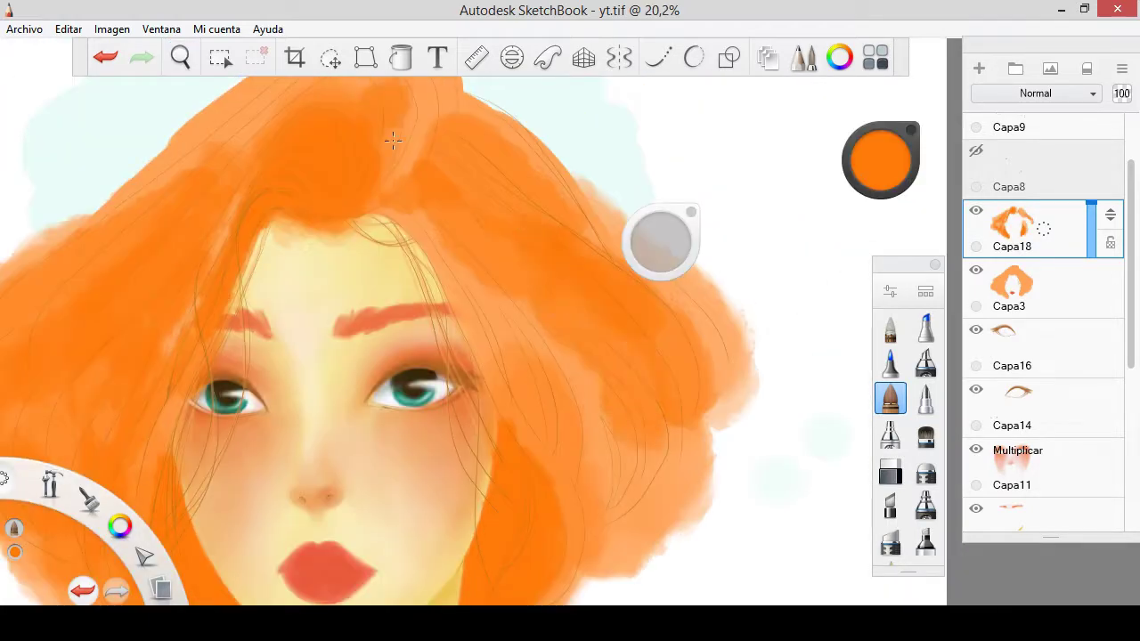
pyautogui.moveTo(393, 140); pyautogui.dragTo(255, 374)
pyautogui.moveTo(605, 315); pyautogui.dragTo(426, 236)
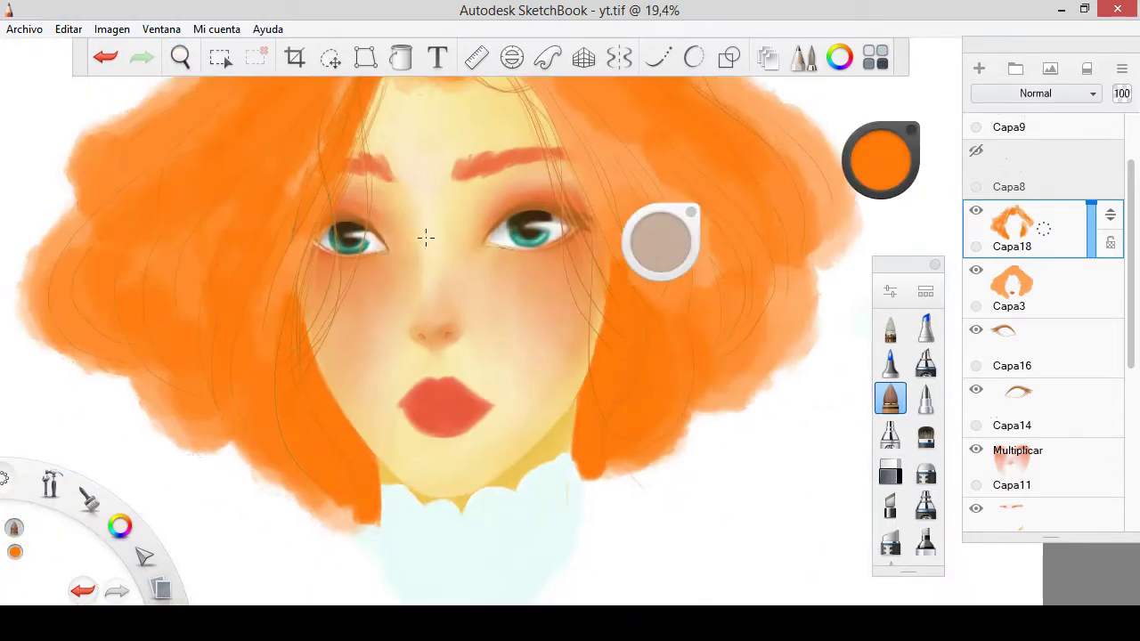
pyautogui.moveTo(570, 288)
pyautogui.mouseDown()
pyautogui.moveTo(557, 318)
pyautogui.moveTo(529, 235)
pyautogui.mouseUp()
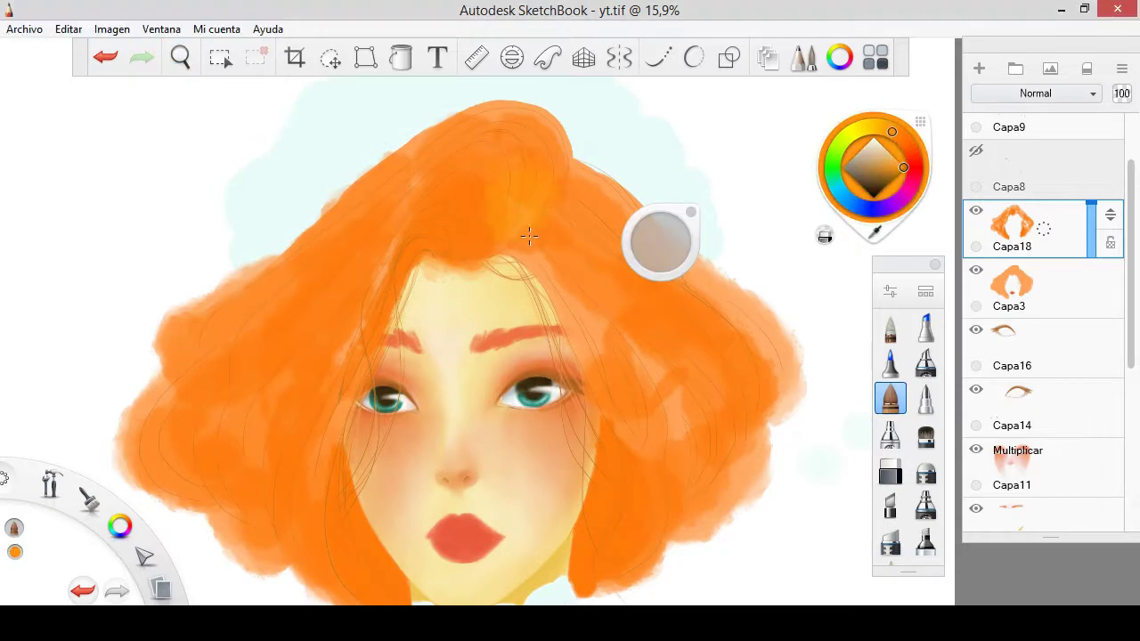
# - Paint lighter orange strands at the left temple, left side and top, undoing the right-side strands
pyautogui.moveTo(660, 243); pyautogui.dragTo(656, 252)
pyautogui.click(890, 157)
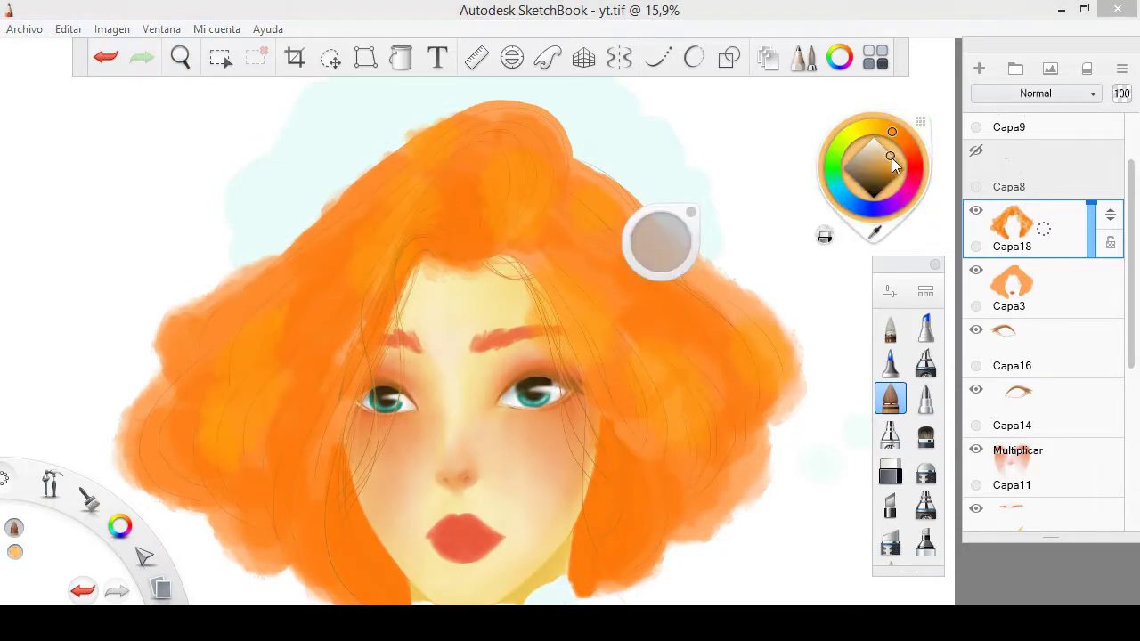
pyautogui.moveTo(312, 281); pyautogui.dragTo(338, 327)
pyautogui.moveTo(299, 392); pyautogui.dragTo(212, 520)
pyautogui.moveTo(338, 285); pyautogui.dragTo(541, 142)
pyautogui.moveTo(541, 249); pyautogui.dragTo(700, 413)
pyautogui.hotkey('ctrl', 'z')
pyautogui.hotkey('ctrl', 'z')
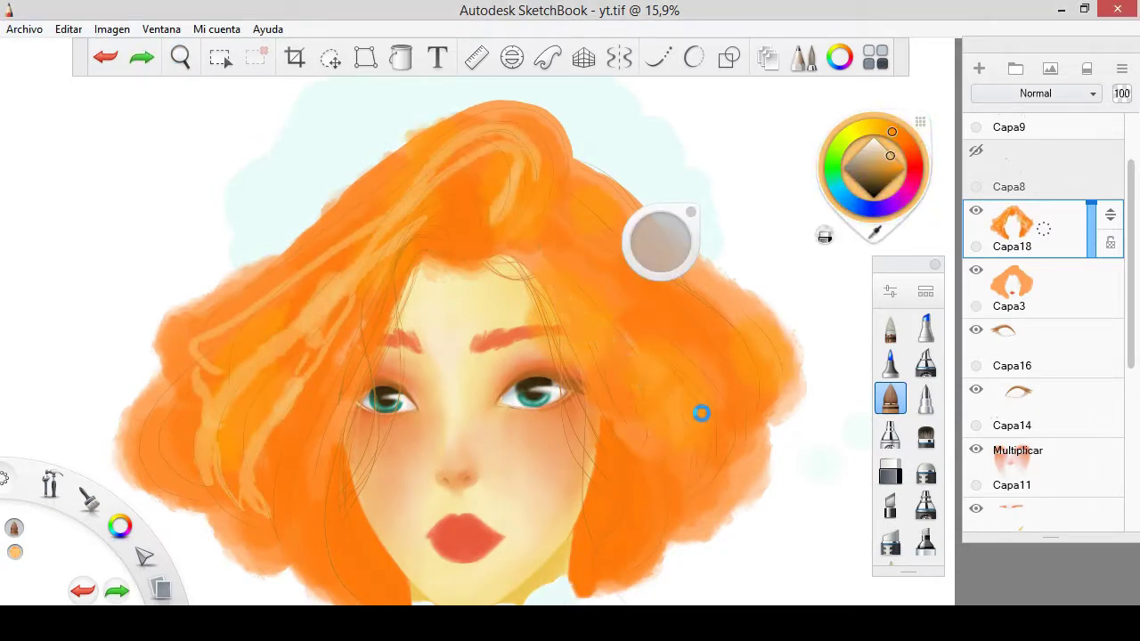
pyautogui.hotkey('ctrl', 'z')
pyautogui.hotkey('ctrl', 'z')
pyautogui.hotkey('ctrl', 'z')
pyautogui.hotkey('ctrl', 'z')
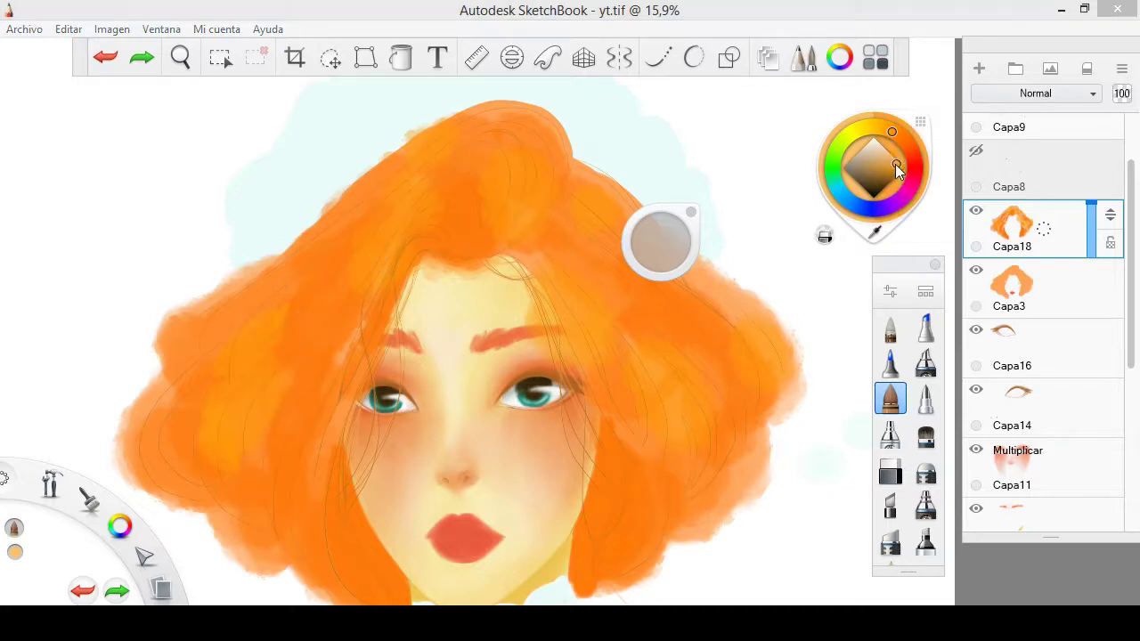
# - Add yellow-orange highlight strokes across the top and both sides of the hair
pyautogui.moveTo(890, 156); pyautogui.dragTo(903, 168)
pyautogui.moveTo(481, 205)
pyautogui.mouseDown()
pyautogui.moveTo(531, 166)
pyautogui.moveTo(495, 134)
pyautogui.mouseUp()
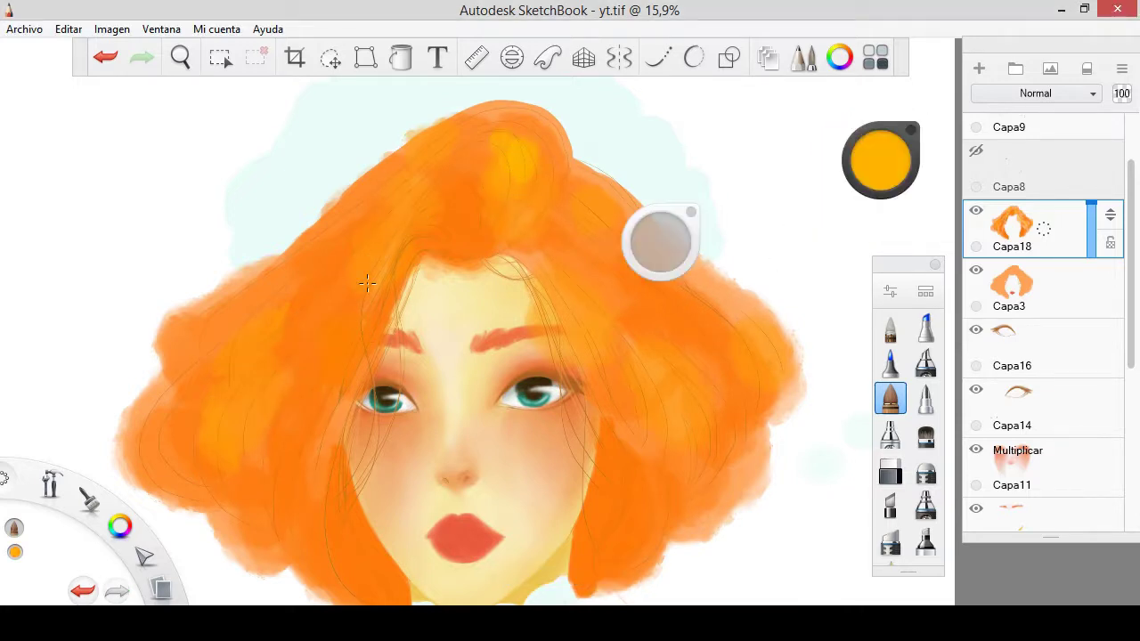
pyautogui.moveTo(360, 263); pyautogui.dragTo(307, 325)
pyautogui.moveTo(659, 463); pyautogui.dragTo(633, 541)
pyautogui.moveTo(311, 374); pyautogui.dragTo(281, 458)
pyautogui.moveTo(303, 494); pyautogui.dragTo(276, 556)
pyautogui.moveTo(467, 182); pyautogui.dragTo(409, 232)
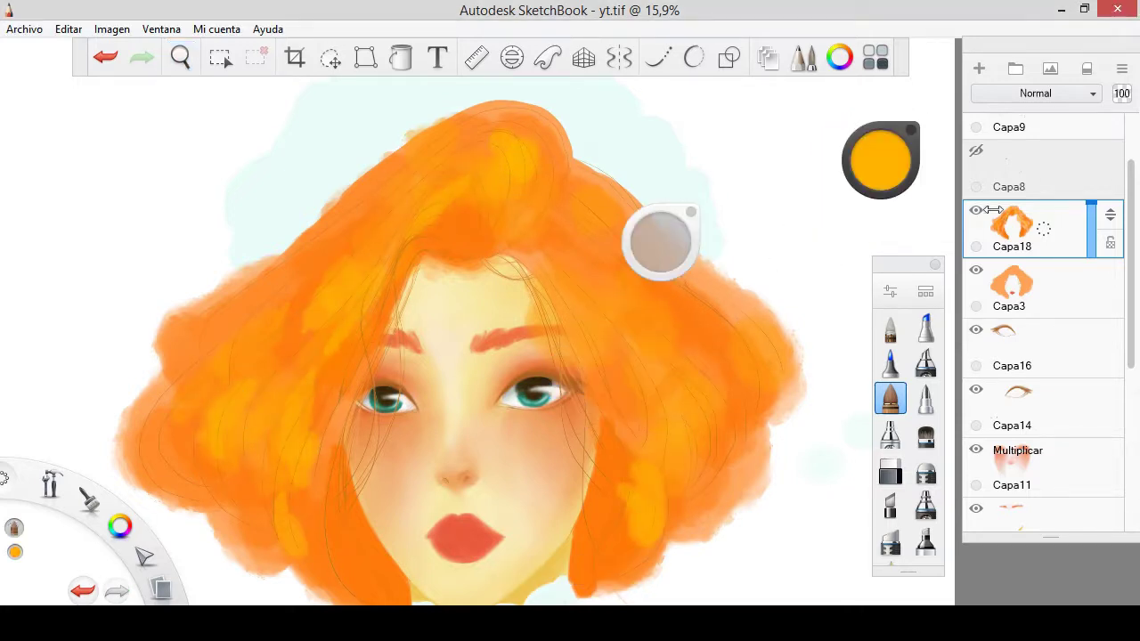
pyautogui.moveTo(543, 499); pyautogui.dragTo(534, 425)
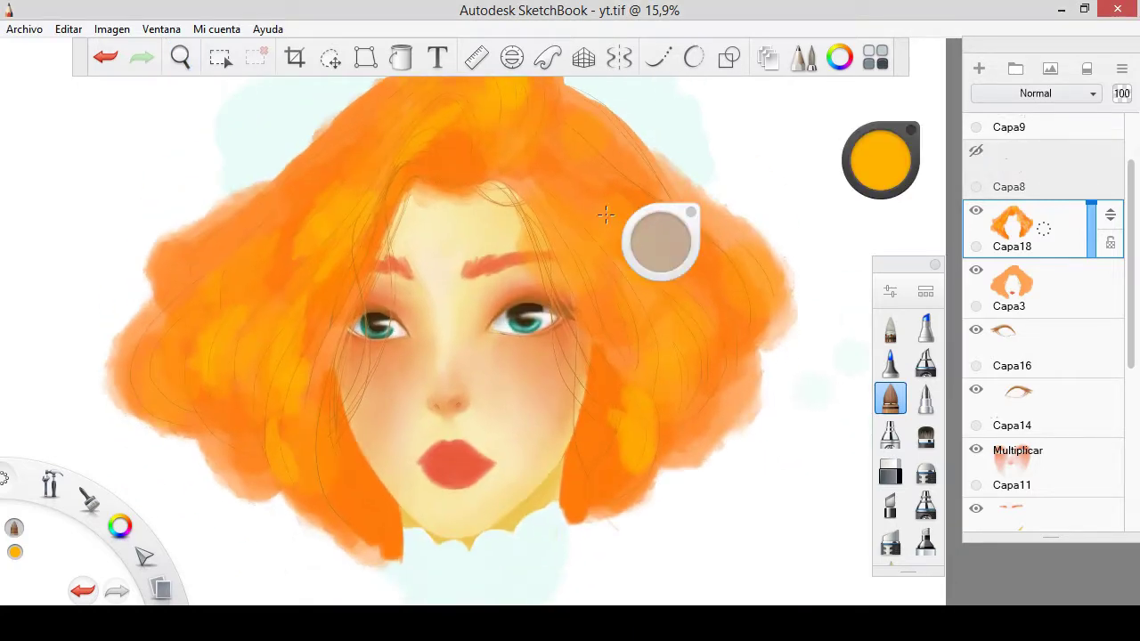
# - Add darker red-orange strokes to both sides of the hair and the hair ends
pyautogui.click(880, 160)
pyautogui.moveTo(330, 179); pyautogui.dragTo(263, 249)
pyautogui.moveTo(241, 351); pyautogui.dragTo(160, 441)
pyautogui.moveTo(326, 484); pyautogui.dragTo(276, 374)
pyautogui.moveTo(605, 174); pyautogui.dragTo(521, 241)
pyautogui.moveTo(721, 316); pyautogui.dragTo(650, 423)
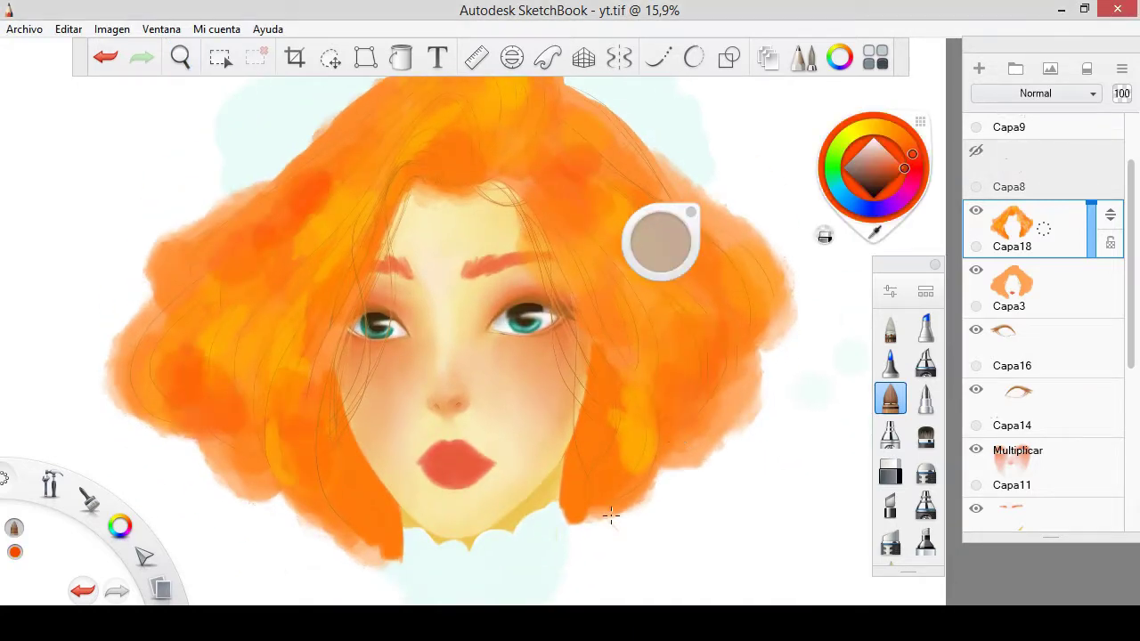
pyautogui.click(875, 234)
pyautogui.scroll(-5, 1048, 341)
# - Paint cyan strokes on Capa4 over the collar and down the front of the coat
pyautogui.click(1024, 481)
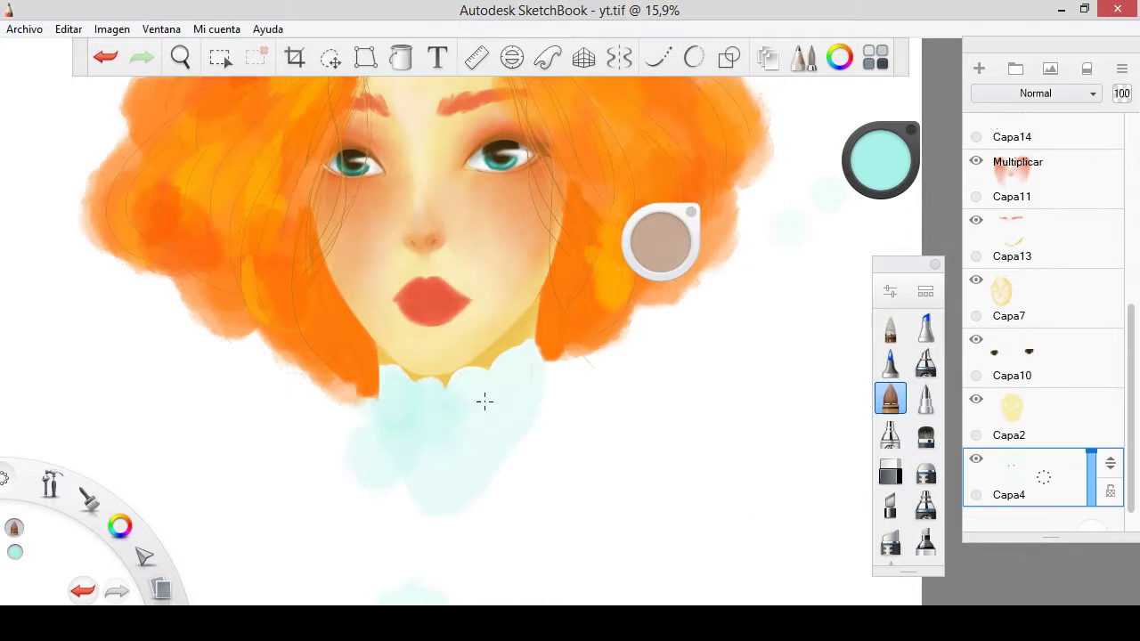
pyautogui.moveTo(484, 401); pyautogui.dragTo(493, 471)
pyautogui.scroll(-2, 450, 502)
pyautogui.moveTo(445, 508)
pyautogui.mouseDown()
pyautogui.moveTo(507, 374)
pyautogui.moveTo(499, 458)
pyautogui.mouseUp()
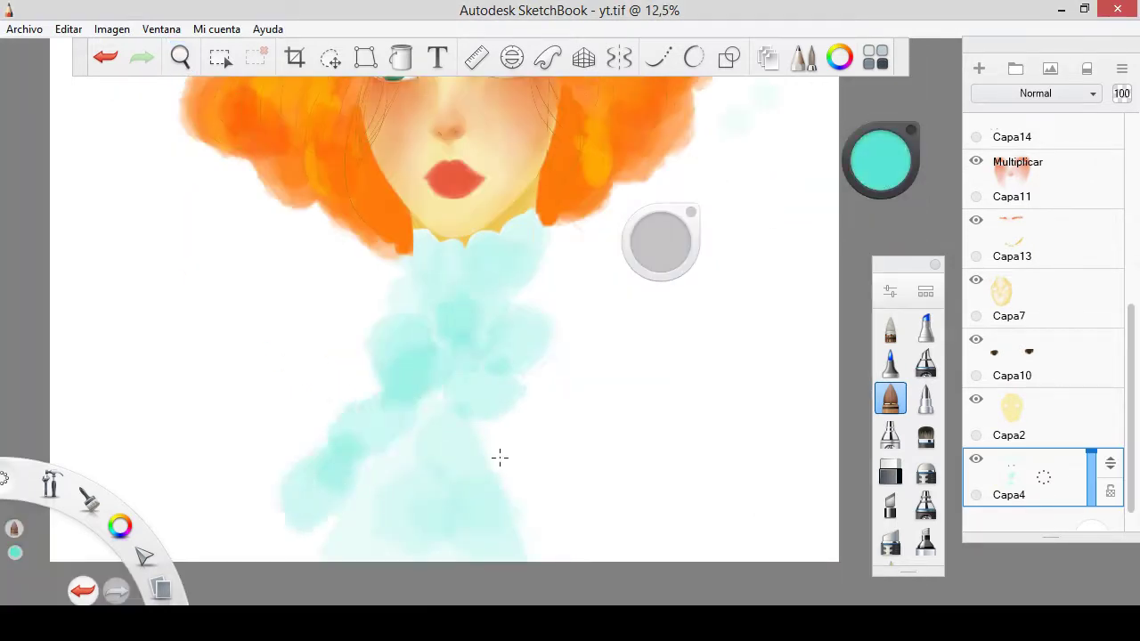
pyautogui.moveTo(552, 276)
pyautogui.mouseDown()
pyautogui.moveTo(560, 386)
pyautogui.moveTo(677, 419)
pyautogui.mouseUp()
pyautogui.moveTo(525, 463); pyautogui.dragTo(570, 534)
pyautogui.scroll(5, 1042, 311)
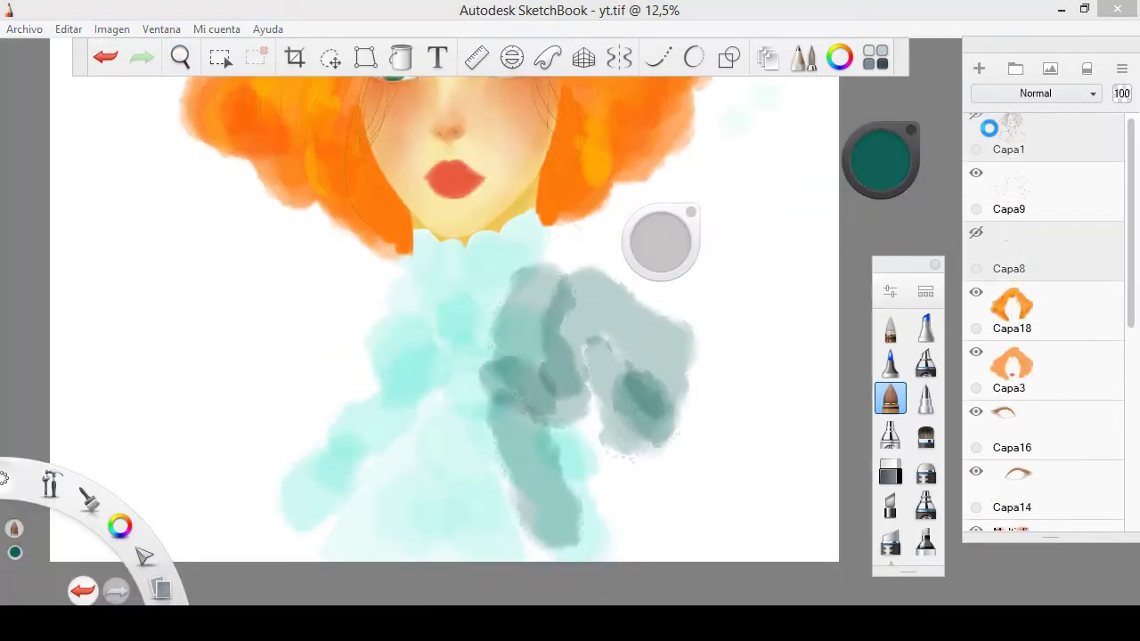
# - Show layers Capa1 and Capa8 and paint grey-teal over the right shoulder
pyautogui.click(976, 124)
pyautogui.click(975, 233)
pyautogui.moveTo(614, 338); pyautogui.dragTo(730, 445)
pyautogui.moveTo(623, 400); pyautogui.dragTo(712, 507)
pyautogui.scroll(1, 1041, 223)
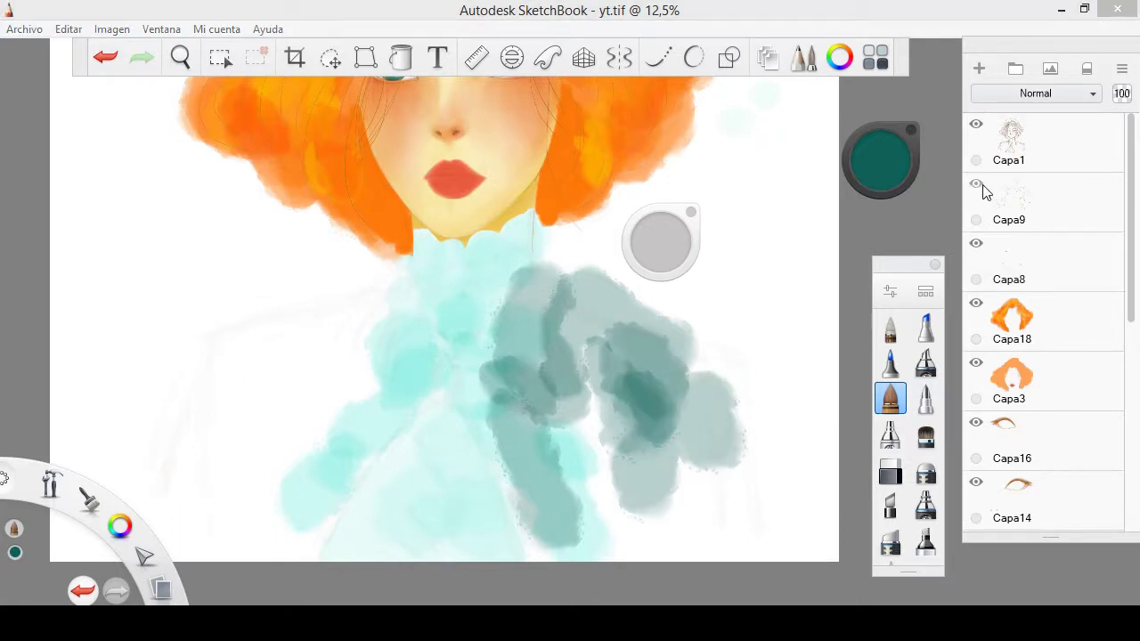
# - Fade the Capa1 sketch layer to 42% opacity and restore the grey-teal coat strokes
pyautogui.click(1042, 210)
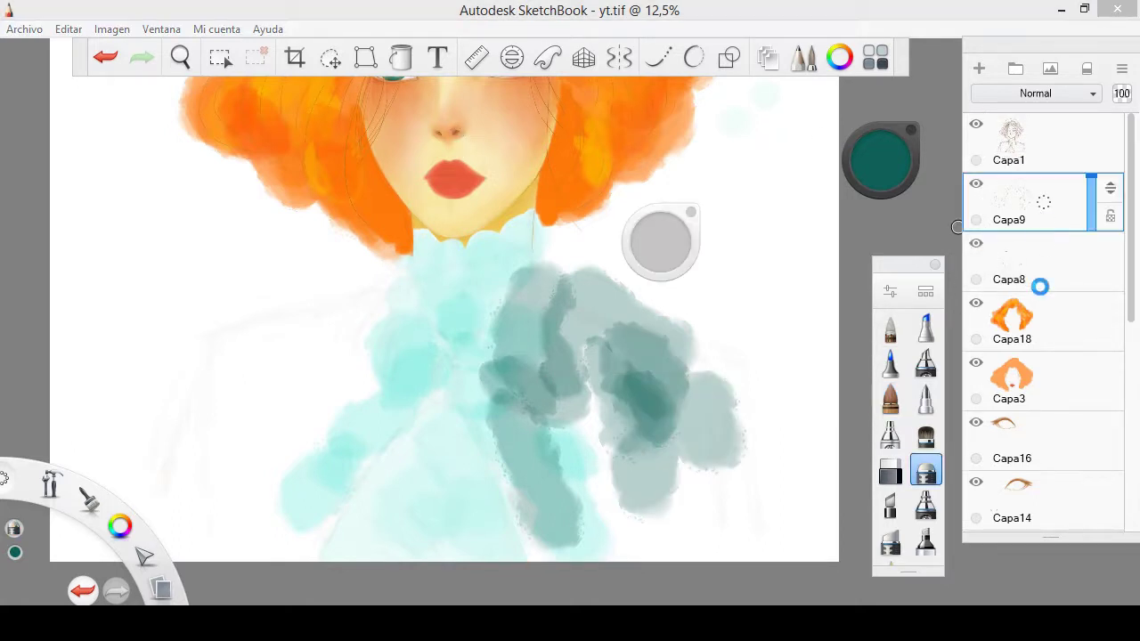
pyautogui.click(1047, 156)
pyautogui.moveTo(1091, 165); pyautogui.dragTo(1091, 144)
pyautogui.click(889, 398)
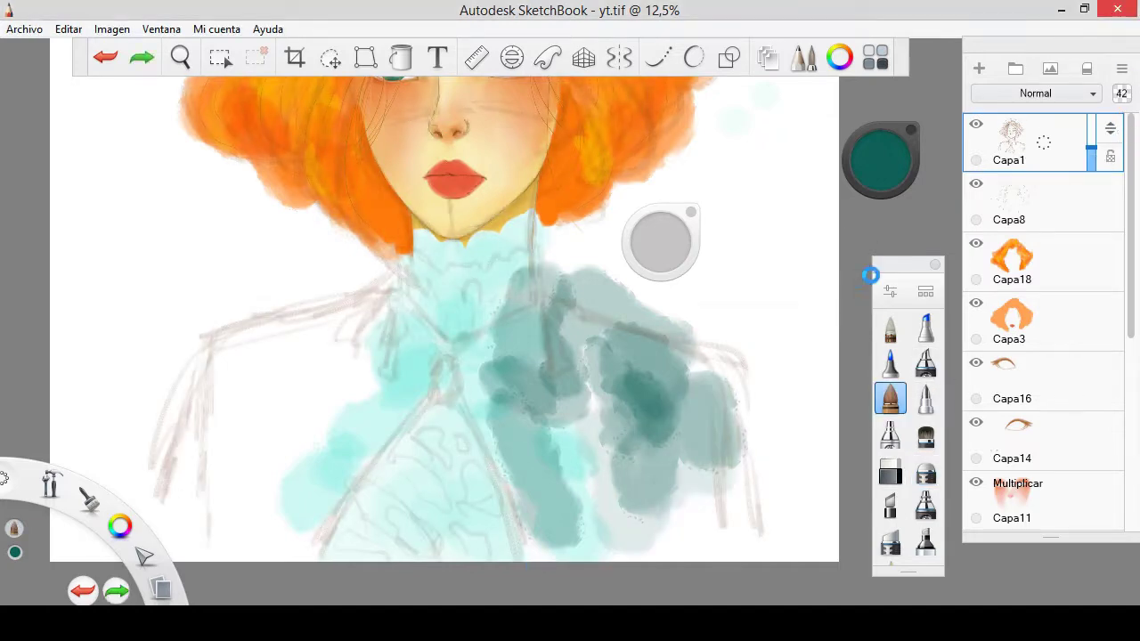
pyautogui.hotkey('ctrl', 'y')
pyautogui.hotkey('ctrl', 'y')
pyautogui.hotkey('ctrl', 'y')
pyautogui.hotkey('ctrl', 'y')
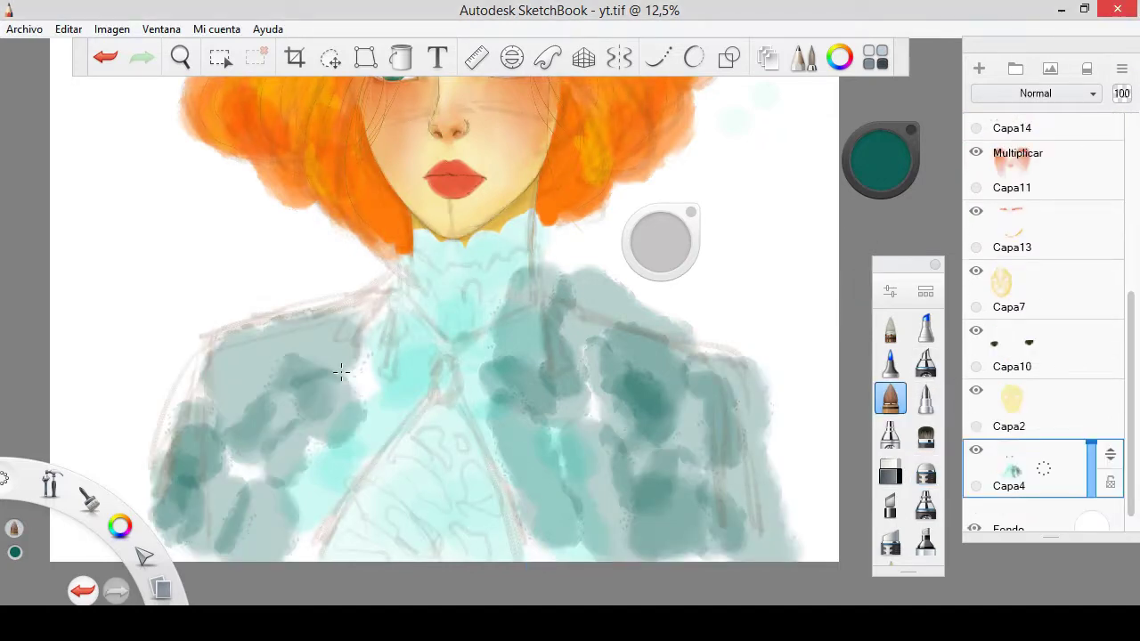
pyautogui.scroll(-2, 535, 401)
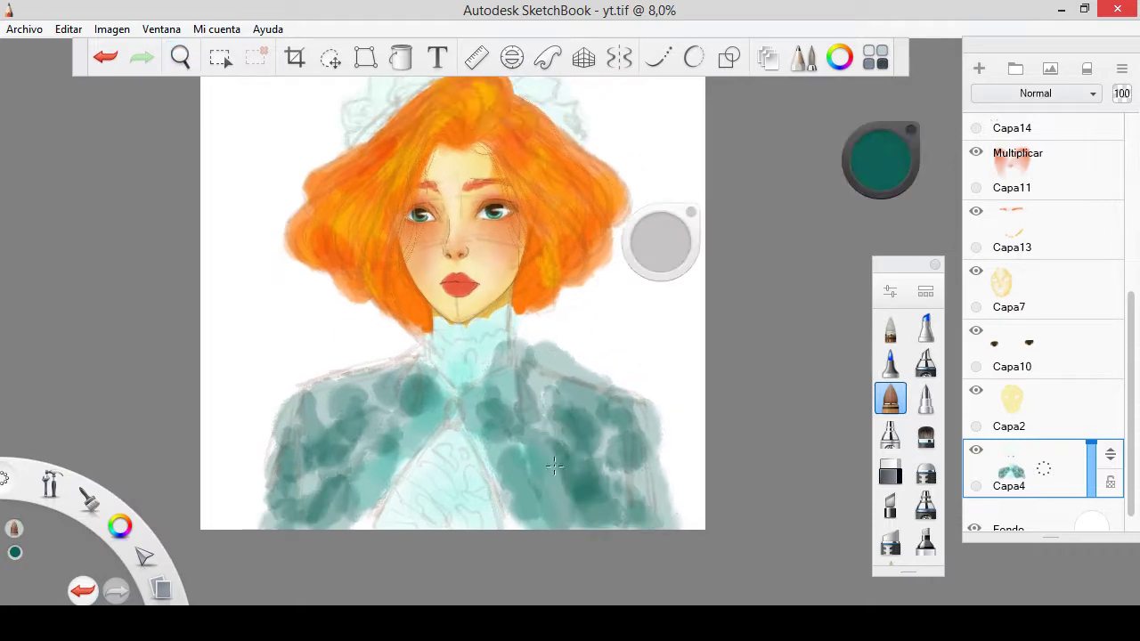
# - Paint deeper green-teal and light cyan on the coat's right side and collar
pyautogui.click(879, 161)
pyautogui.click(888, 170)
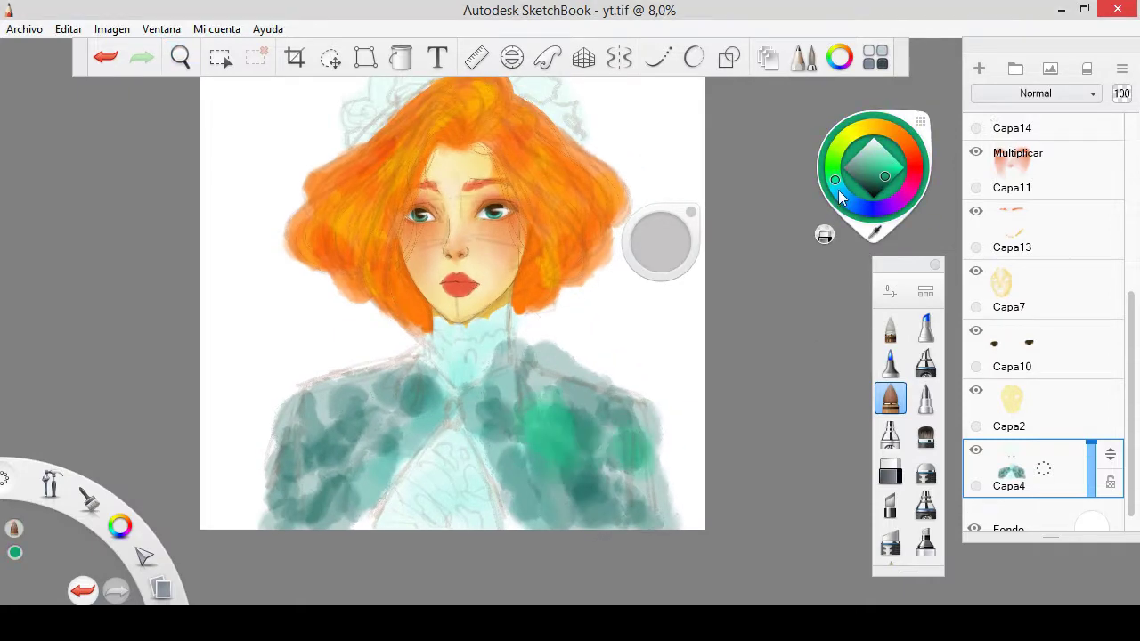
pyautogui.moveTo(534, 400); pyautogui.dragTo(586, 489)
pyautogui.moveTo(454, 422)
pyautogui.mouseDown()
pyautogui.moveTo(320, 463)
pyautogui.moveTo(496, 517)
pyautogui.moveTo(515, 335)
pyautogui.mouseUp()
pyautogui.scroll(-2, 623, 330)
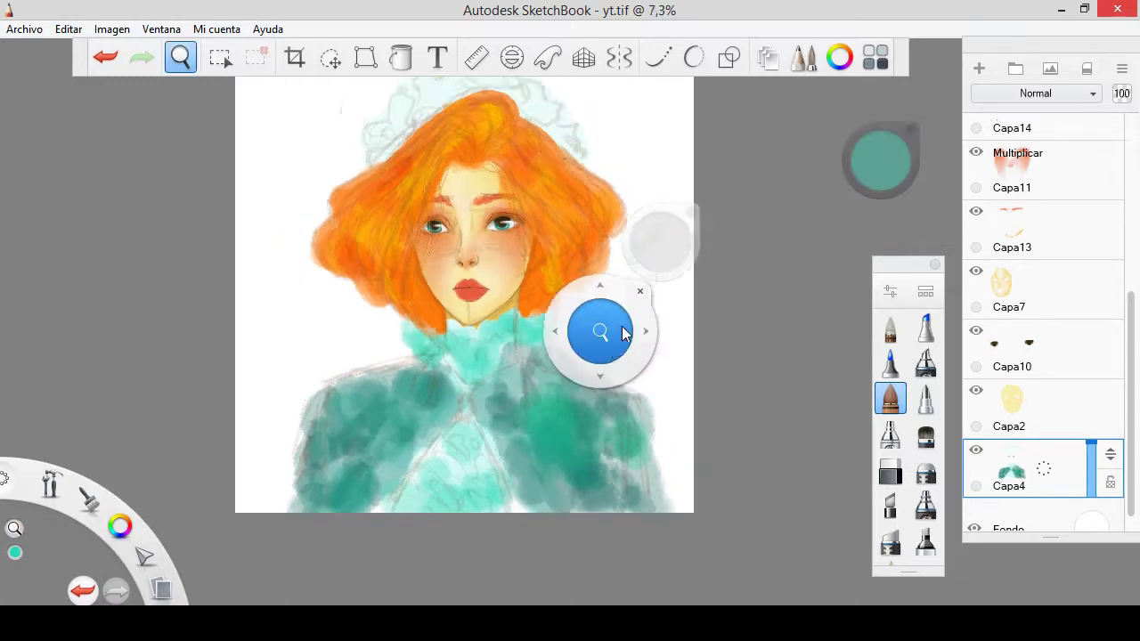
pyautogui.scroll(-2, 623, 330)
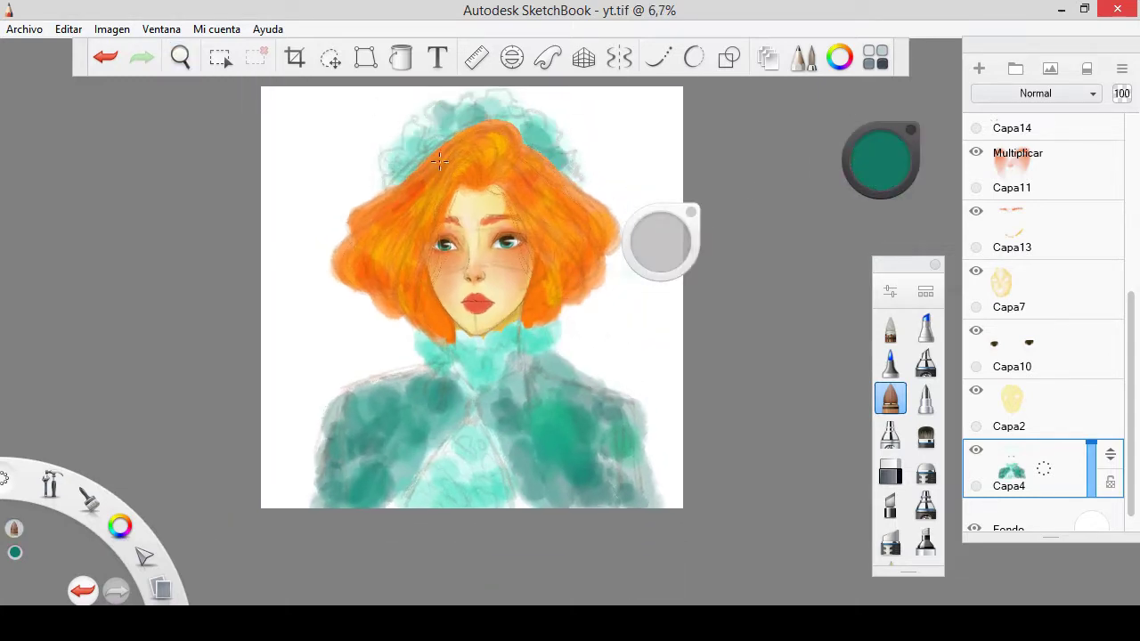
pyautogui.scroll(1, 686, 199)
pyautogui.scroll(1, 700, 320)
pyautogui.moveTo(700, 321); pyautogui.dragTo(854, 36)
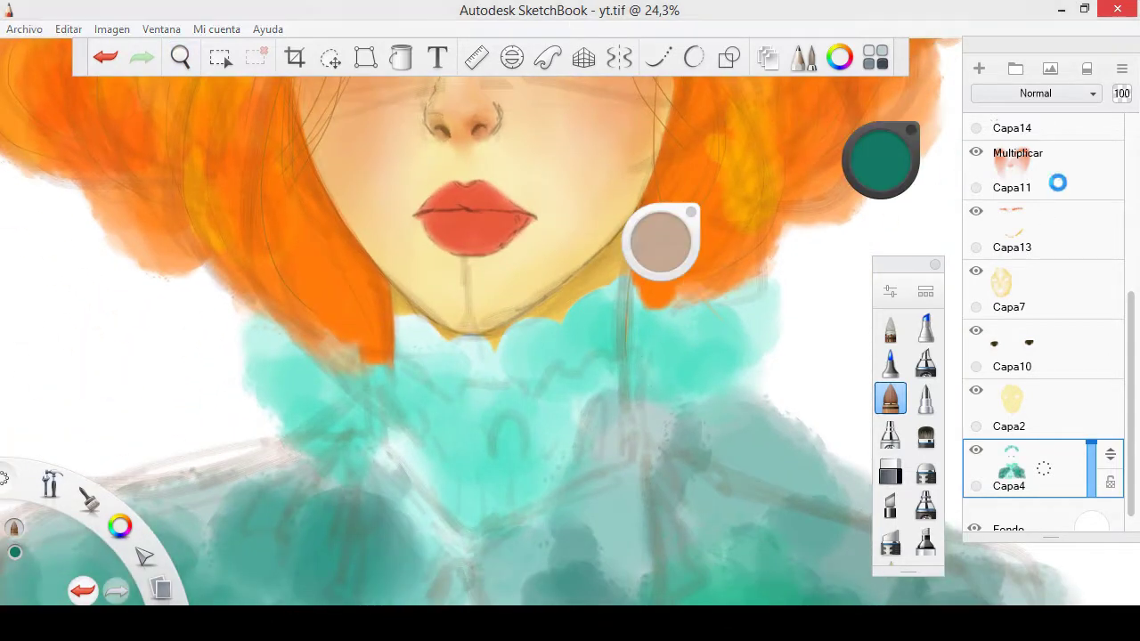
# - On layer Capa18, paint darker shading across the lips with 75% brush flow
pyautogui.click(1057, 183)
pyautogui.scroll(3, 498, 255)
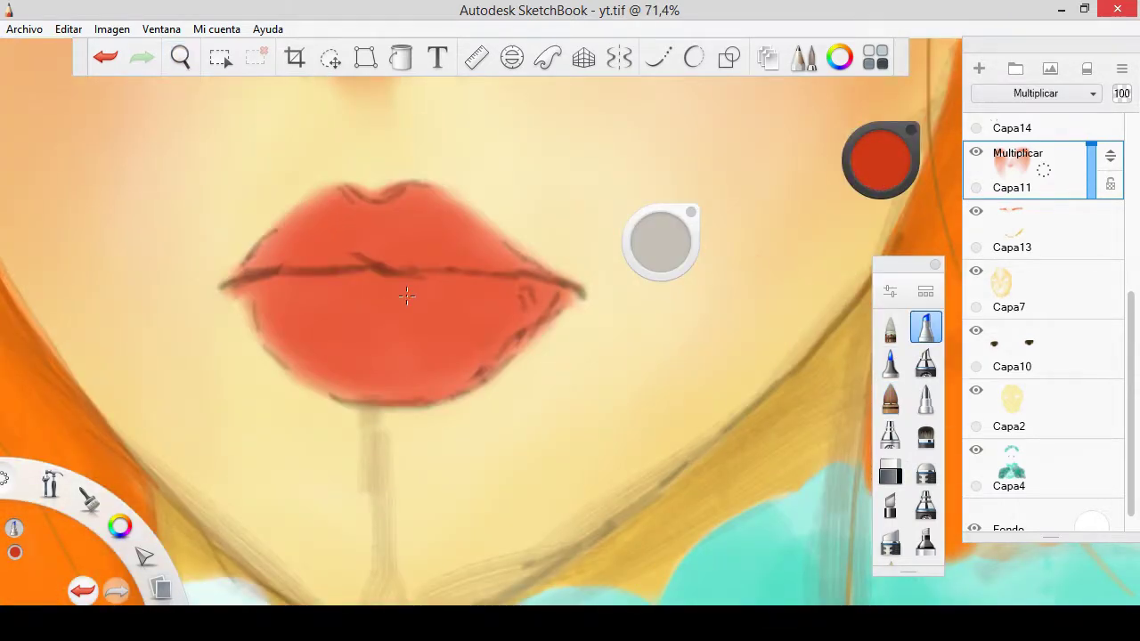
pyautogui.scroll(3, 1042, 267)
pyautogui.scroll(2, 1043, 267)
pyautogui.click(1032, 258)
pyautogui.moveTo(338, 267); pyautogui.dragTo(437, 306)
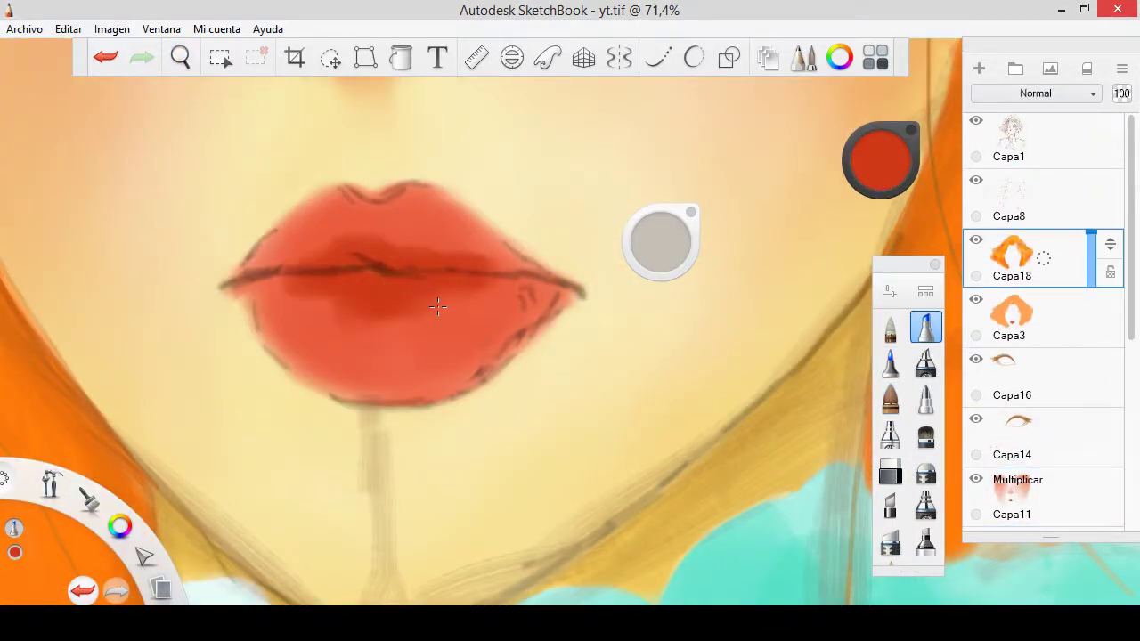
pyautogui.moveTo(666, 251); pyautogui.dragTo(798, 177)
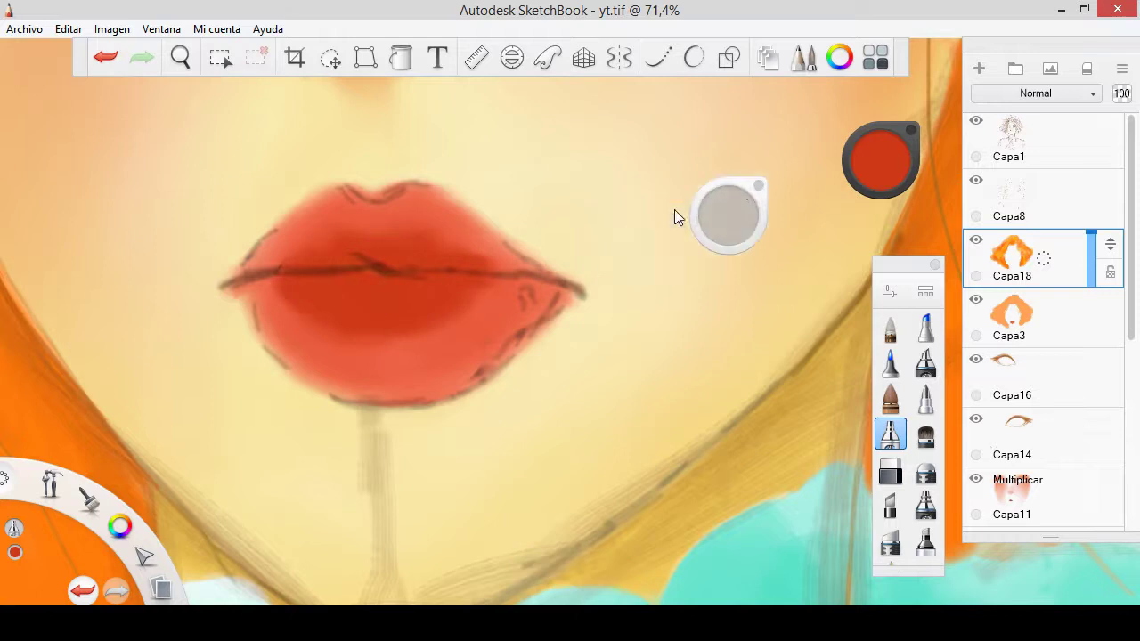
pyautogui.moveTo(383, 347); pyautogui.dragTo(461, 296)
# - At 21% opacity and size 25.9, deepen the red along the lip line and both lips
pyautogui.moveTo(792, 169); pyautogui.dragTo(739, 174)
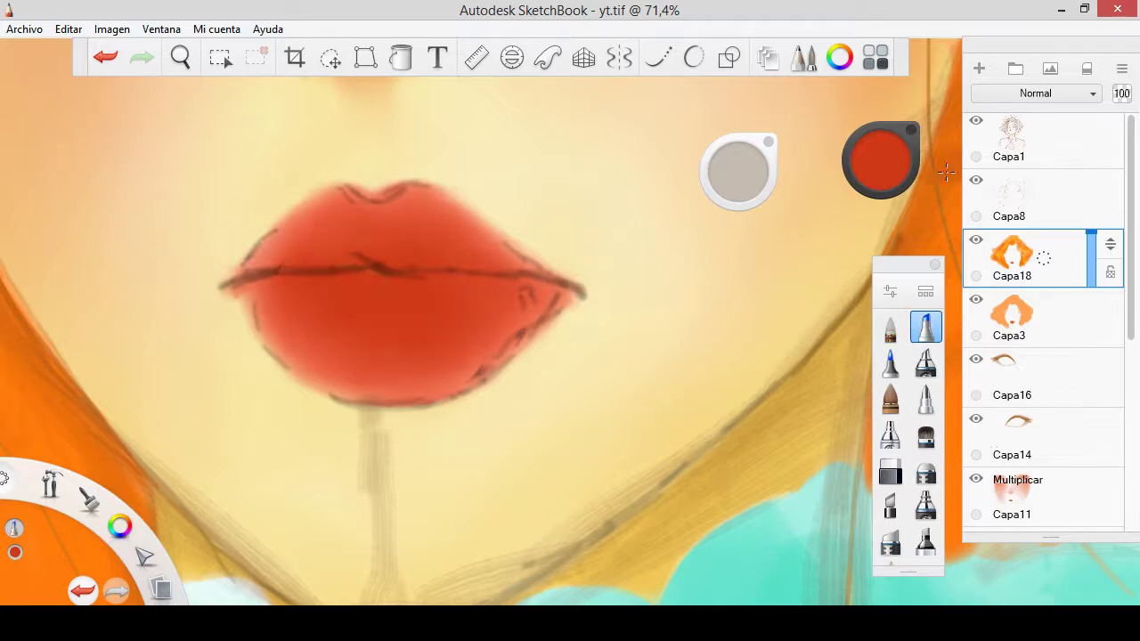
pyautogui.moveTo(490, 285); pyautogui.dragTo(343, 288)
pyautogui.moveTo(311, 249); pyautogui.dragTo(378, 306)
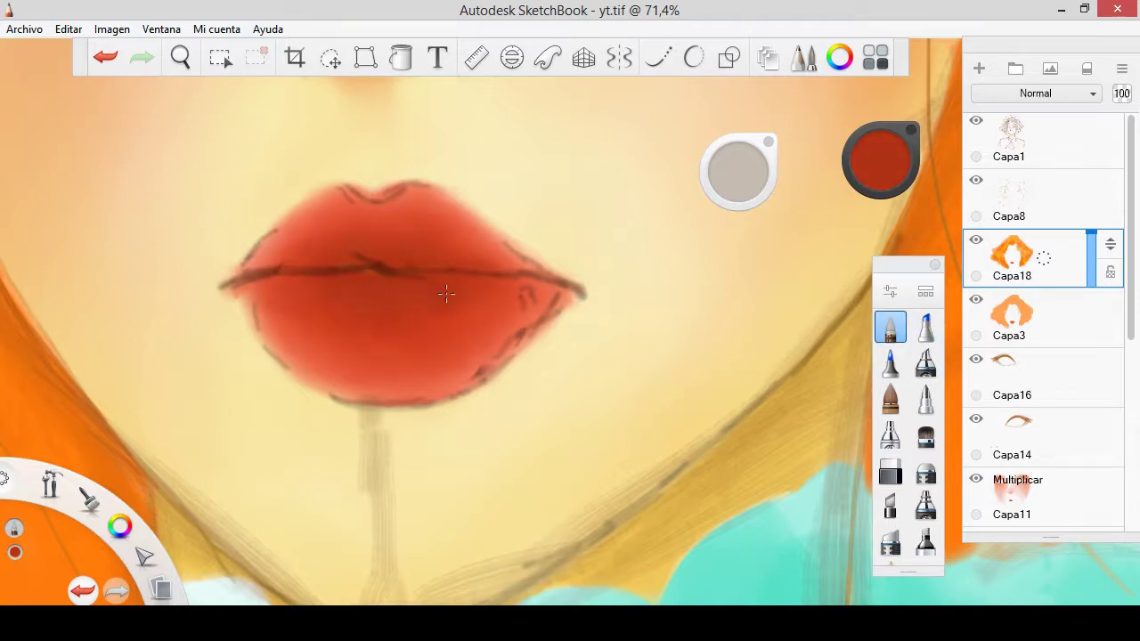
pyautogui.scroll(-5, 508, 513)
pyautogui.scroll(-5, 580, 432)
pyautogui.scroll(2, 580, 433)
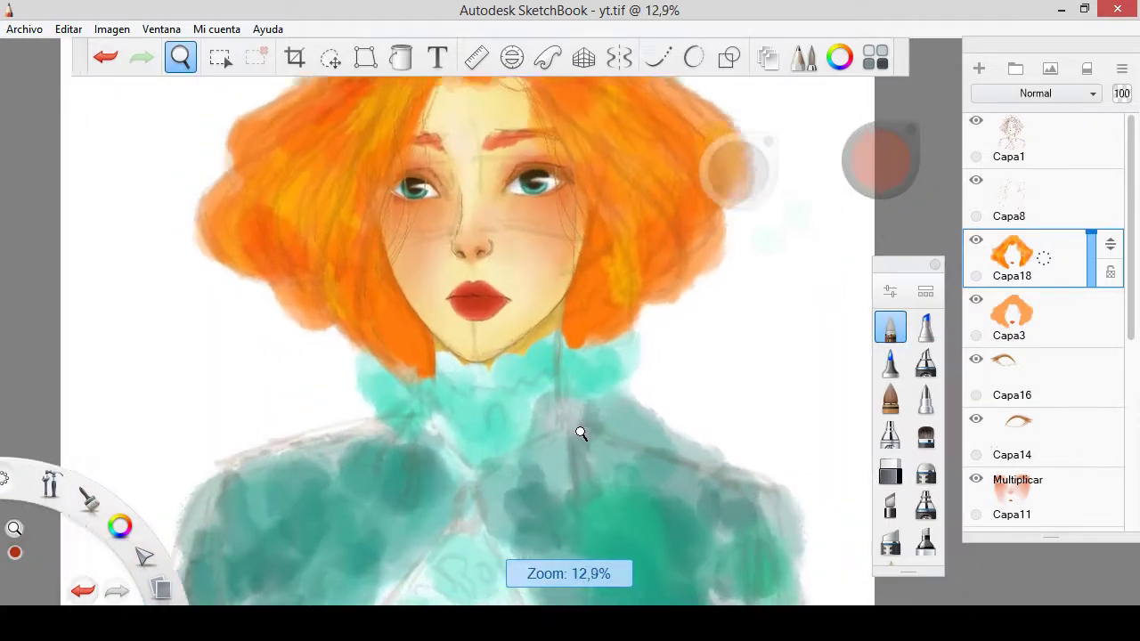
pyautogui.scroll(5, 503, 211)
pyautogui.scroll(3, 503, 212)
pyautogui.click(1023, 143)
pyautogui.click(925, 469)
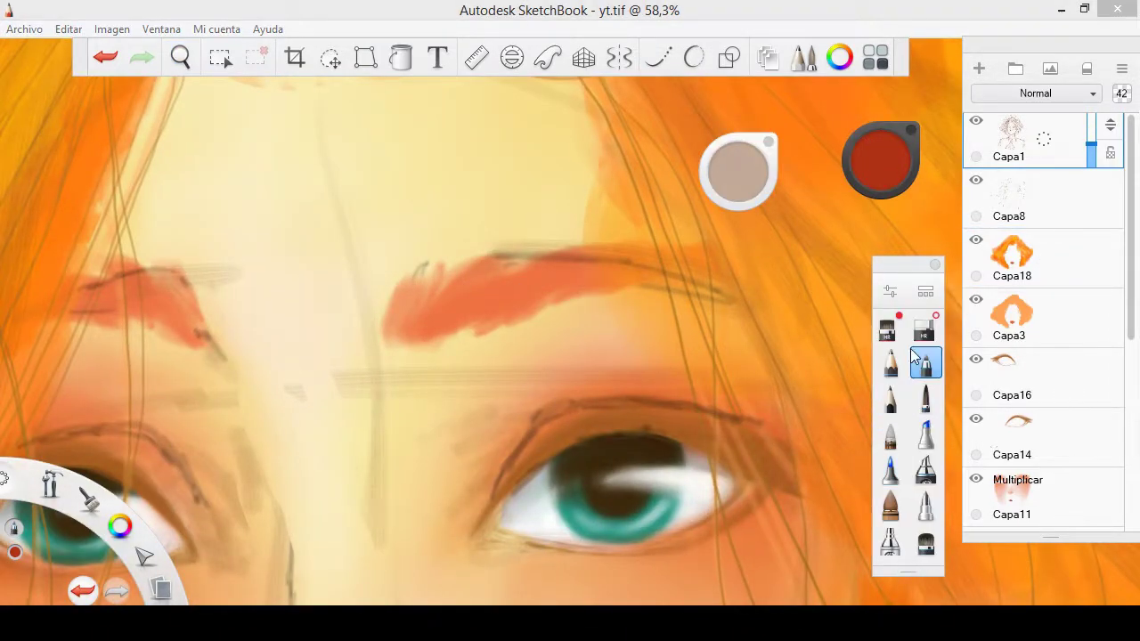
pyautogui.moveTo(880, 161); pyautogui.dragTo(878, 234)
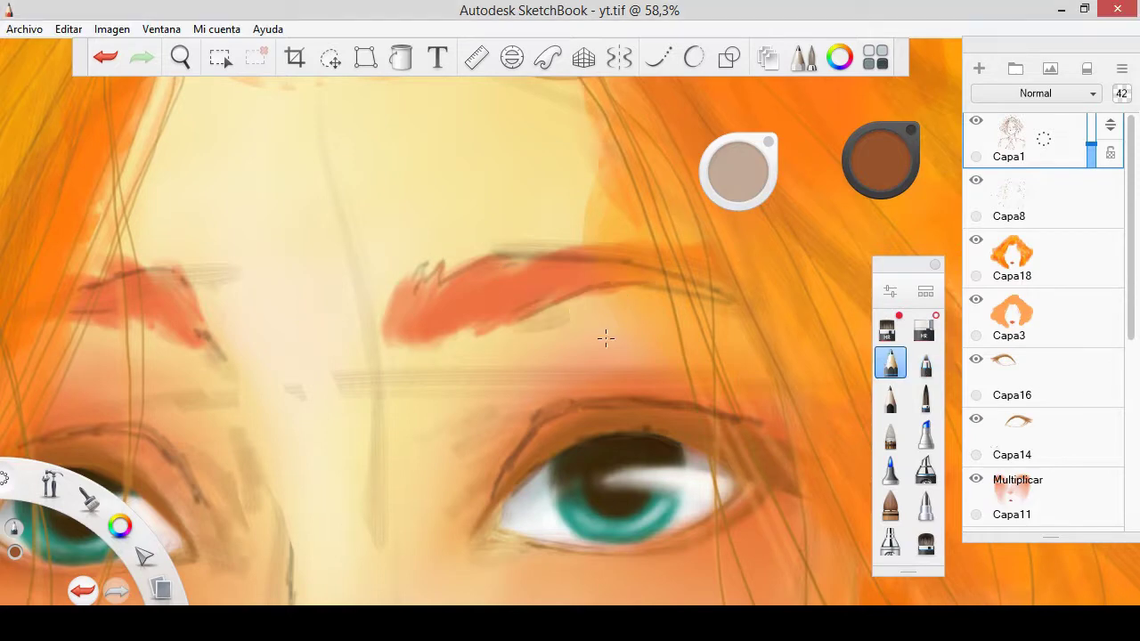
pyautogui.click(901, 483)
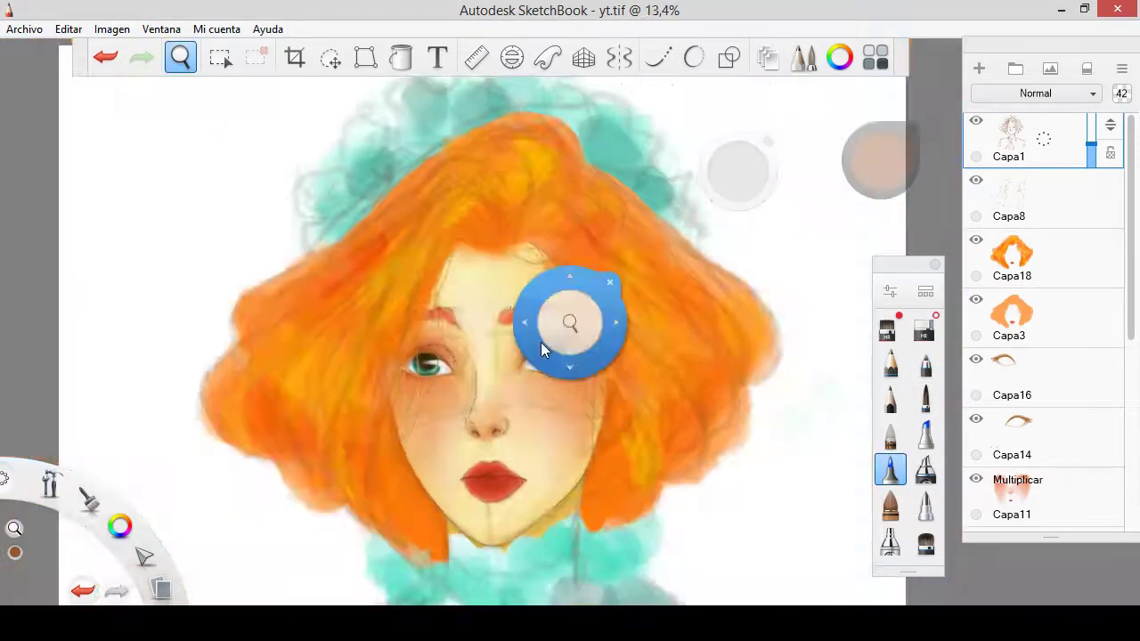
pyautogui.moveTo(564, 326); pyautogui.dragTo(546, 475)
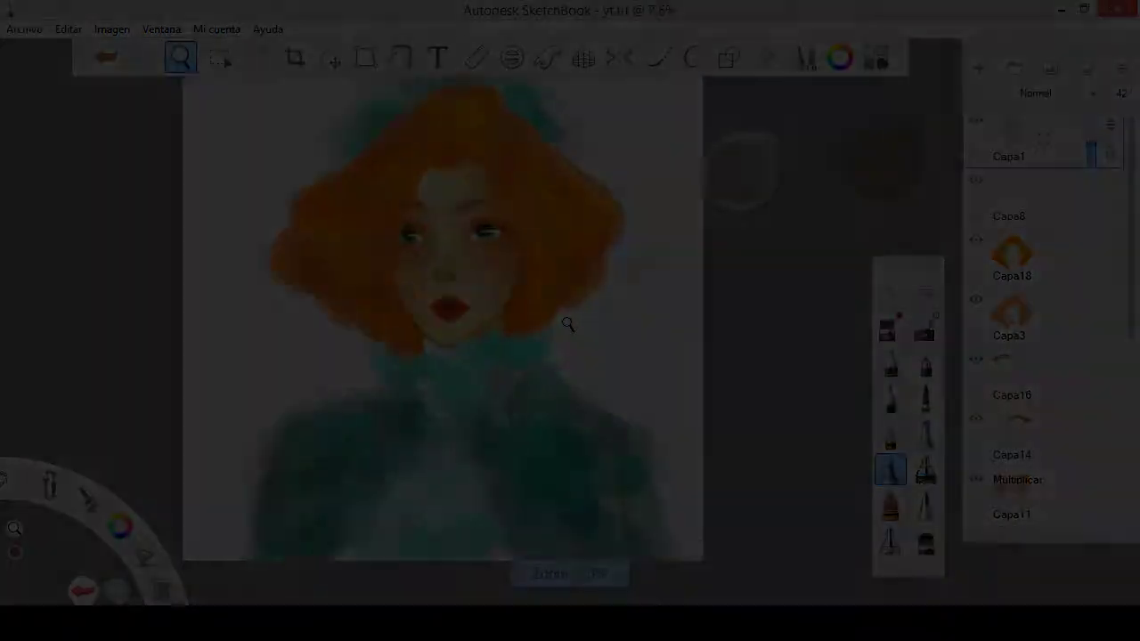